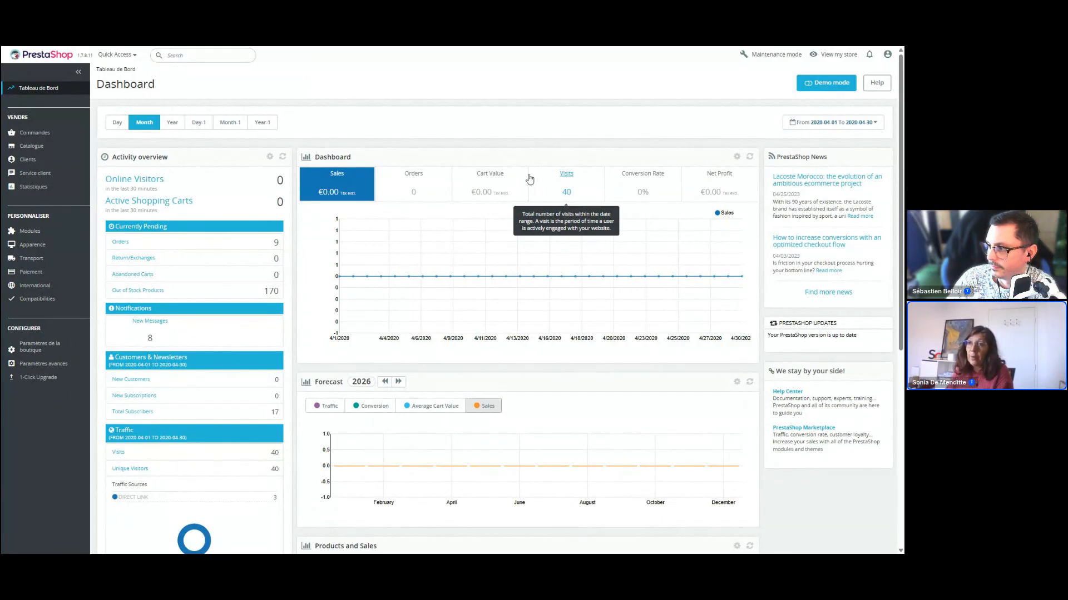
Step: Open Store Commander from the PrestaShop modules and select the PACK CHAT product in the Accessories for cats category
mouse_move(52, 238)
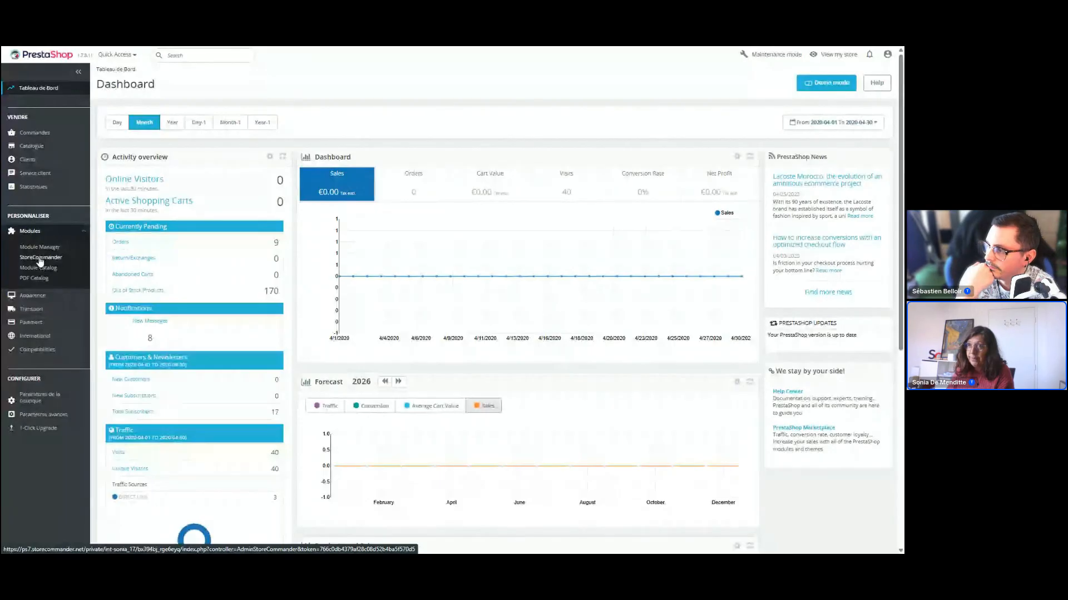
left_click(39, 258)
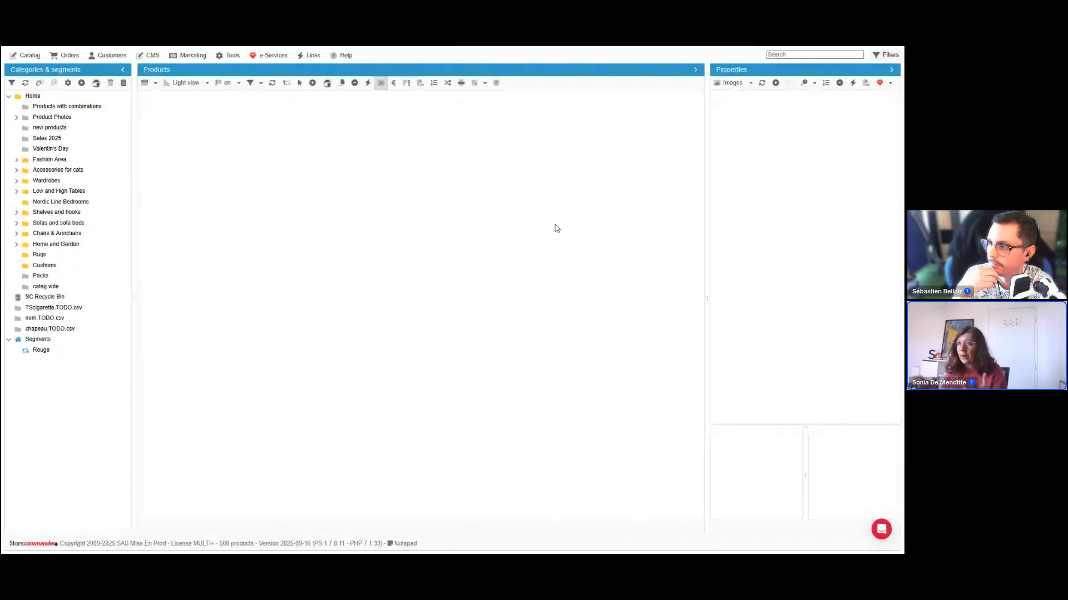
left_click(60, 174)
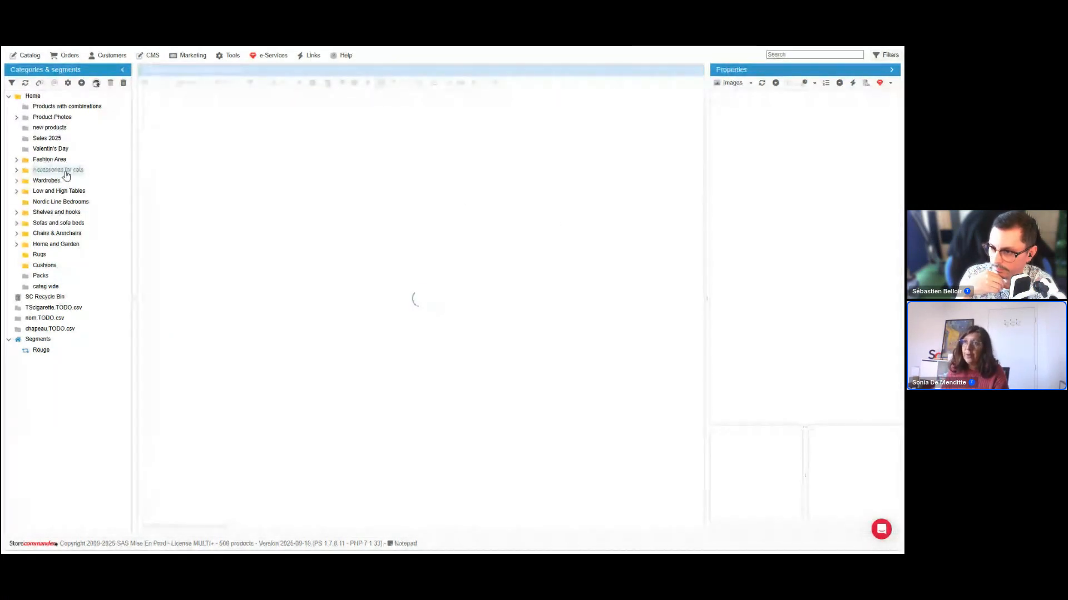
left_click(354, 179)
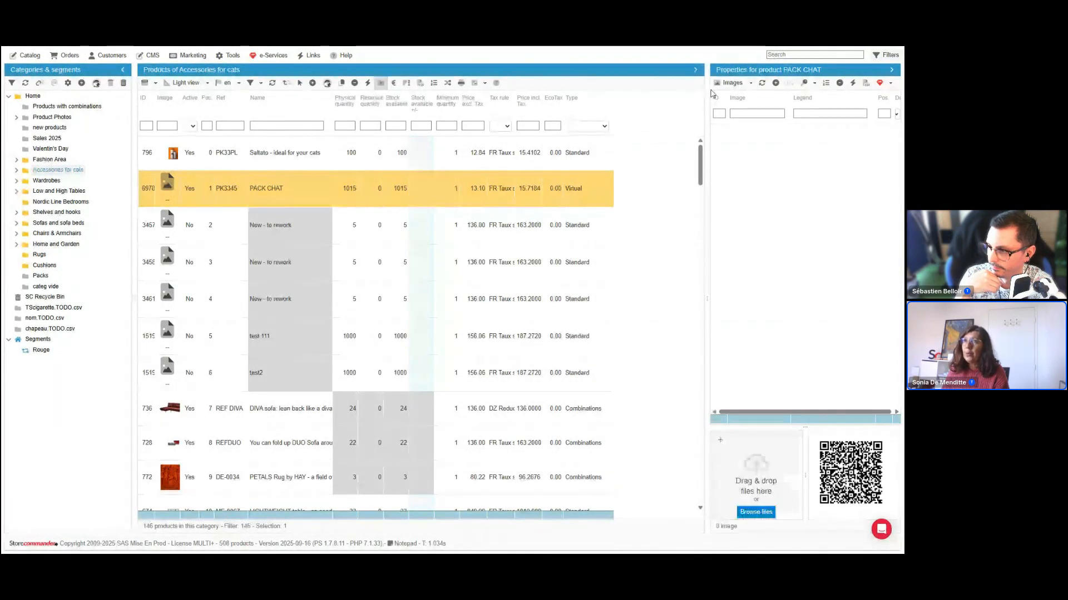
Step: Point out the catalog's CSV Import command, and switch to the Prod_import workbook in Excel with its window maximized
left_click(27, 55)
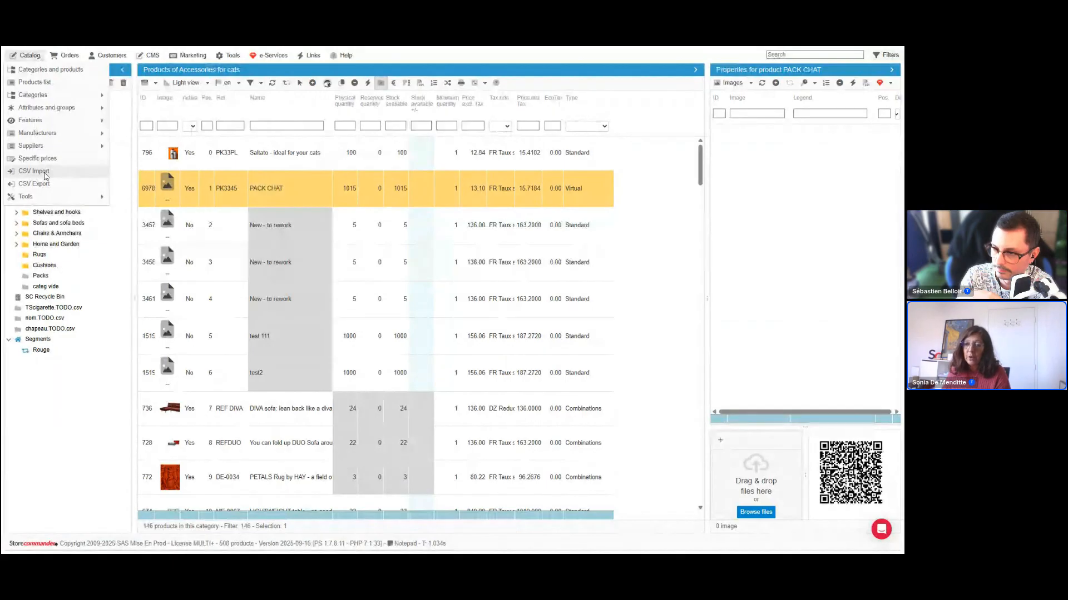
left_click(50, 175)
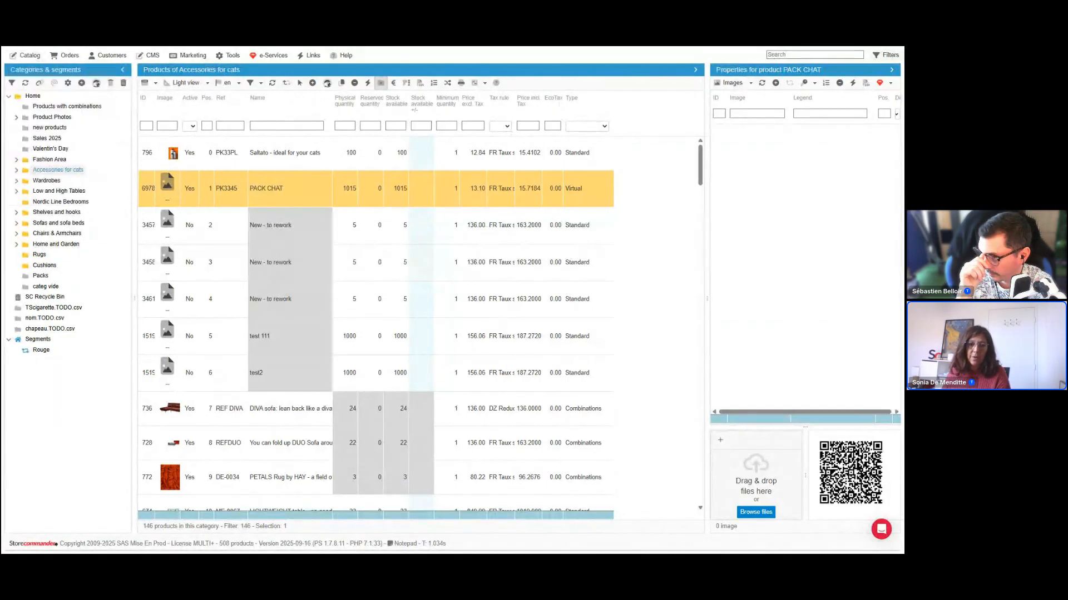
key("alt+Tab")
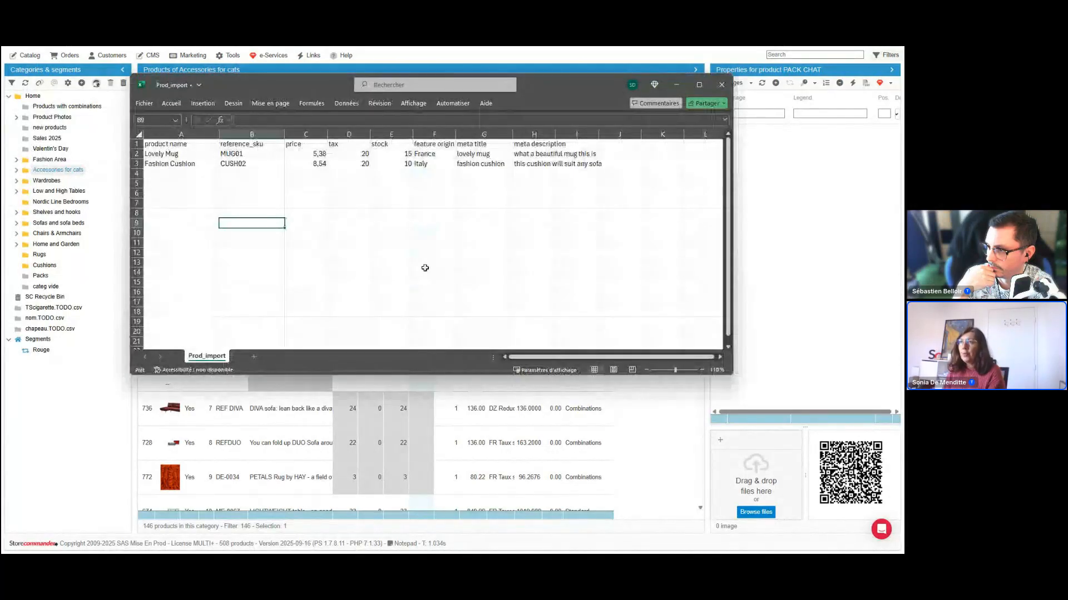
left_click(699, 85)
left_click(536, 197)
left_click(262, 184)
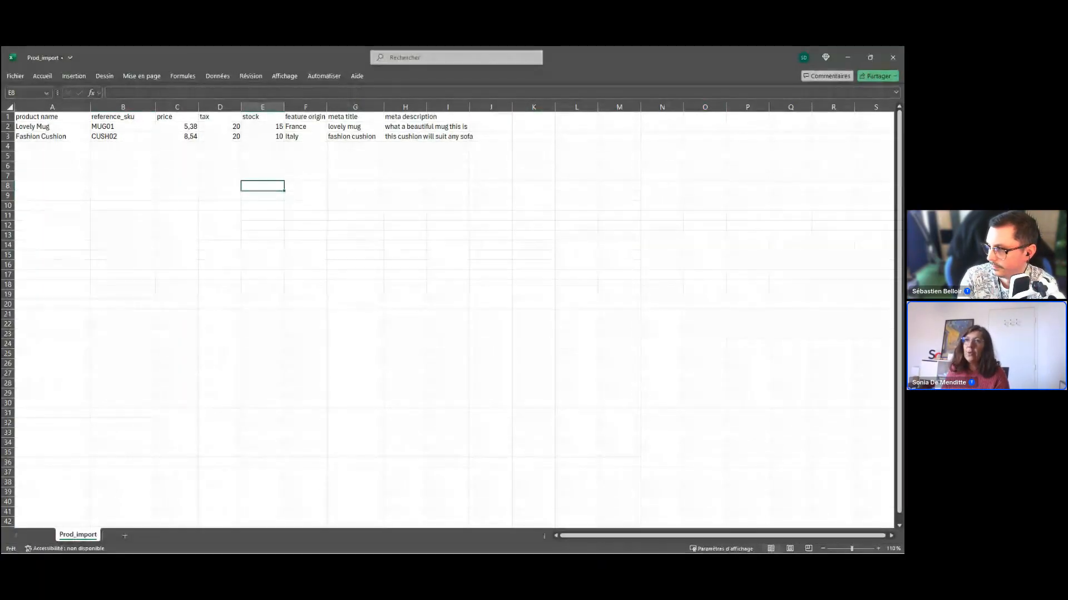
Step: Examine the header row of the import sheet, from product name and reference_sku through feature origin and meta description
left_click(6, 117)
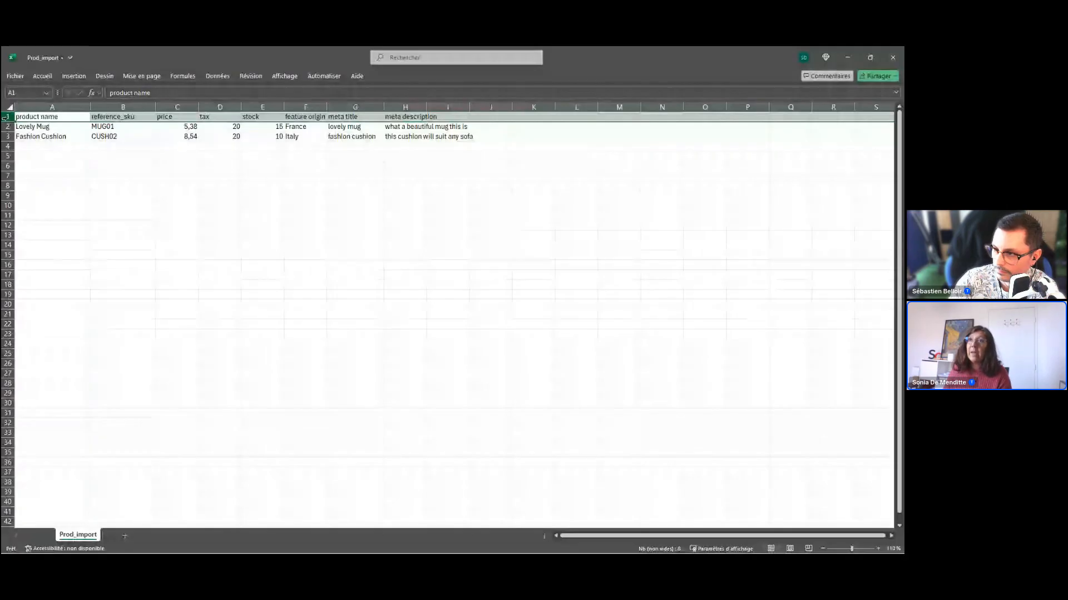
left_click(51, 119)
left_click(127, 118)
left_click(169, 117)
left_click(230, 119)
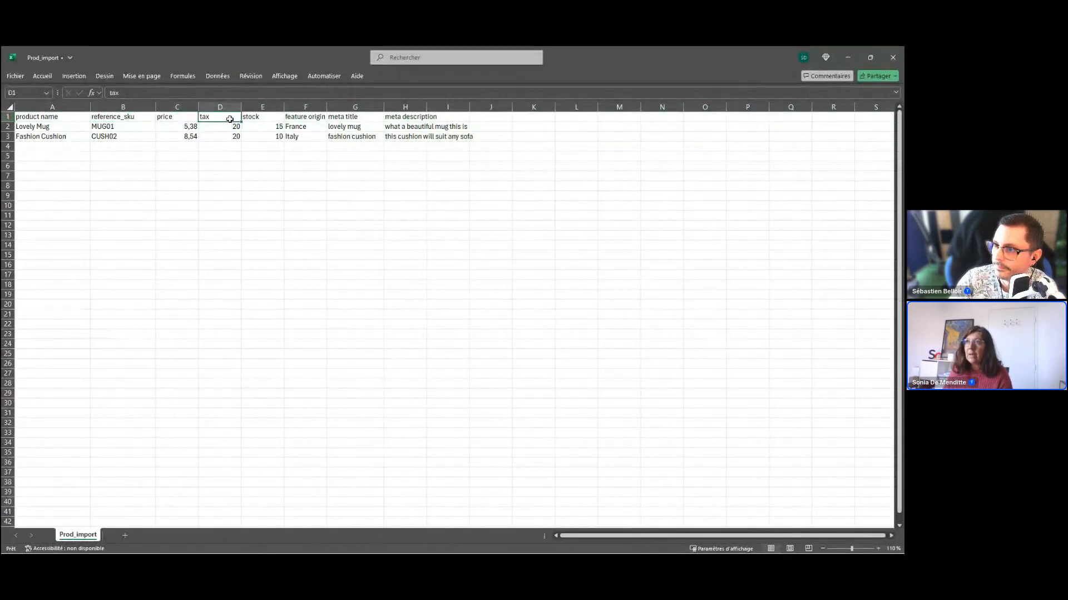
left_click(260, 120)
left_click(307, 119)
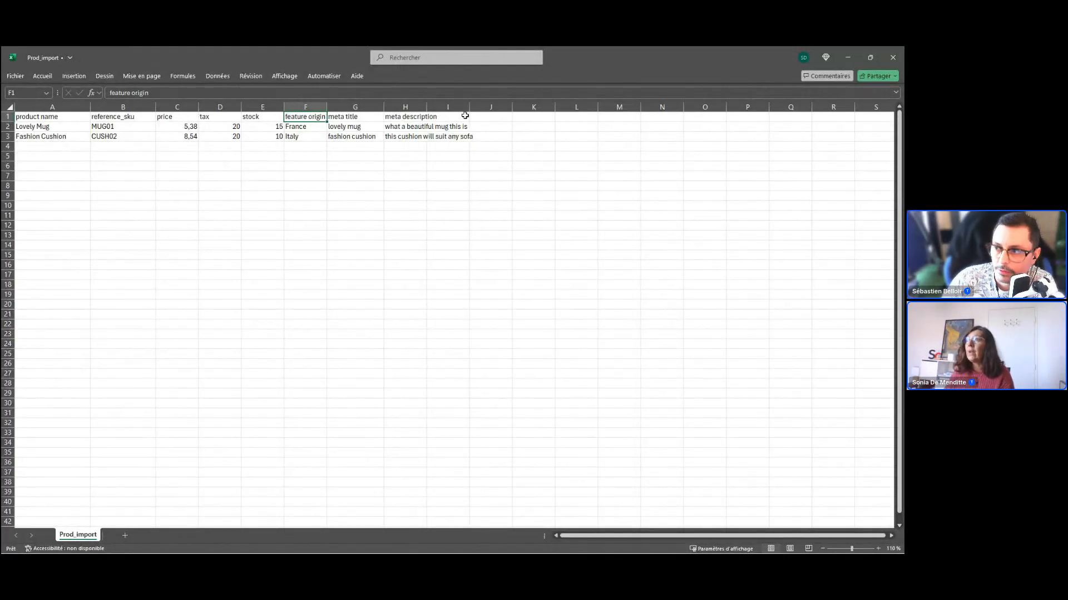
left_click(449, 116)
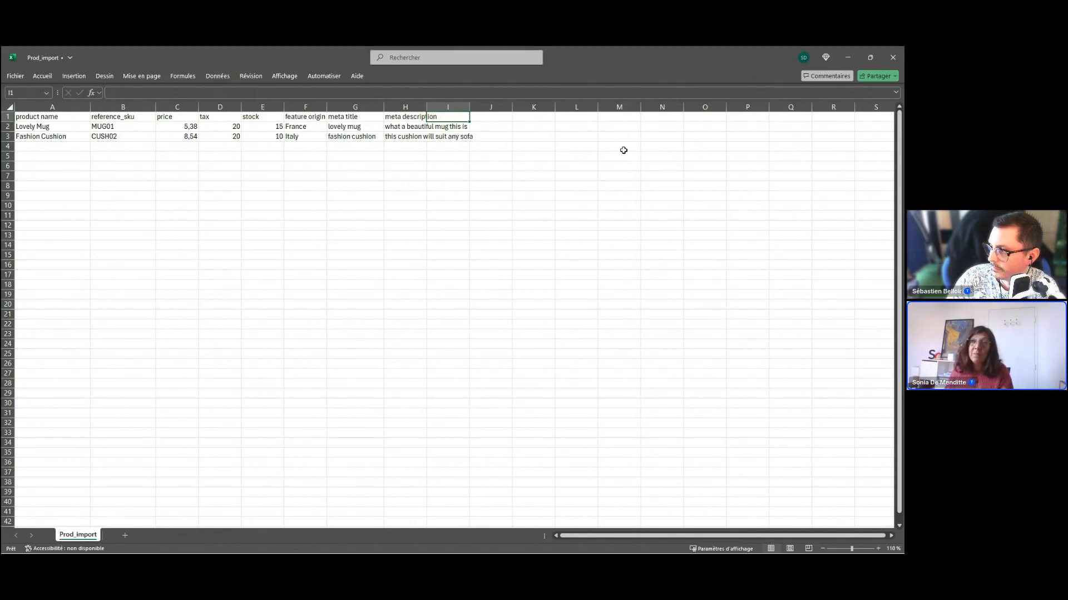
left_click(84, 107)
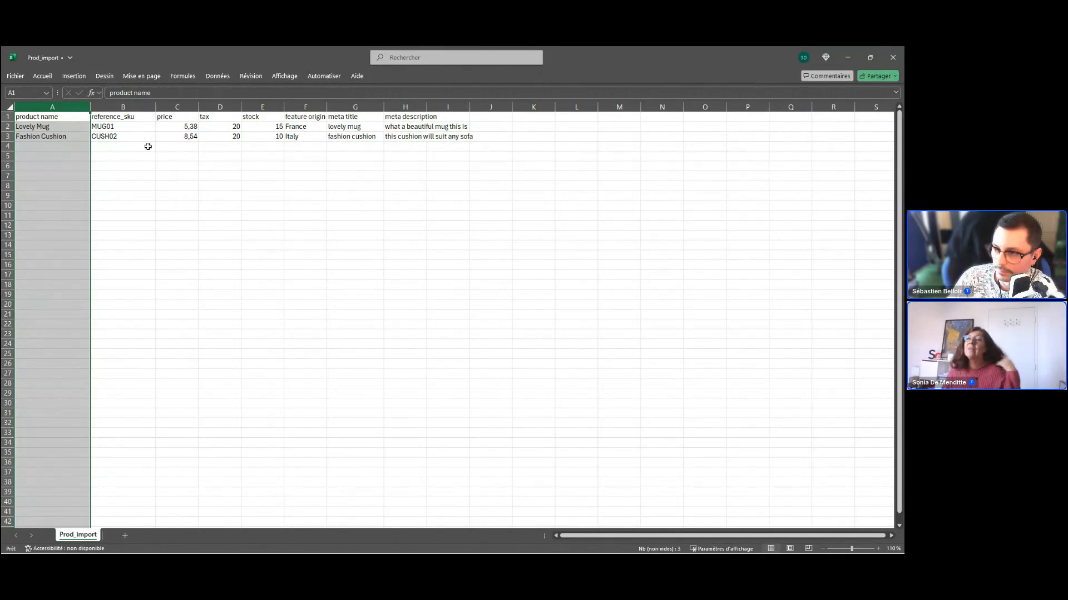
left_click(461, 120)
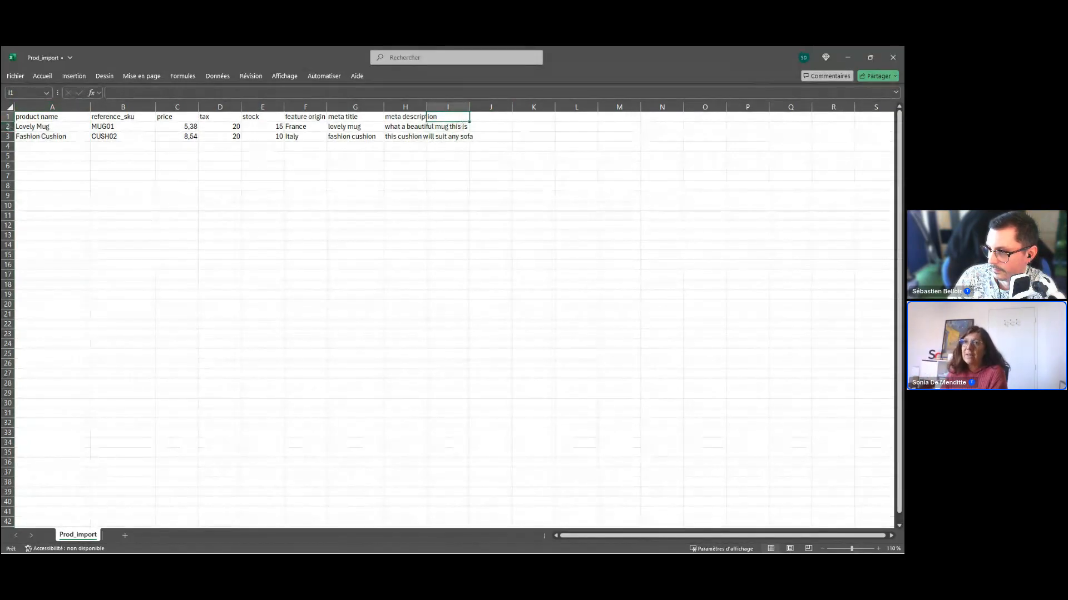
Step: Review the Lovely Mug row field by field, covering its reference, price, tax, stock, meta title and meta description
left_click(3, 127)
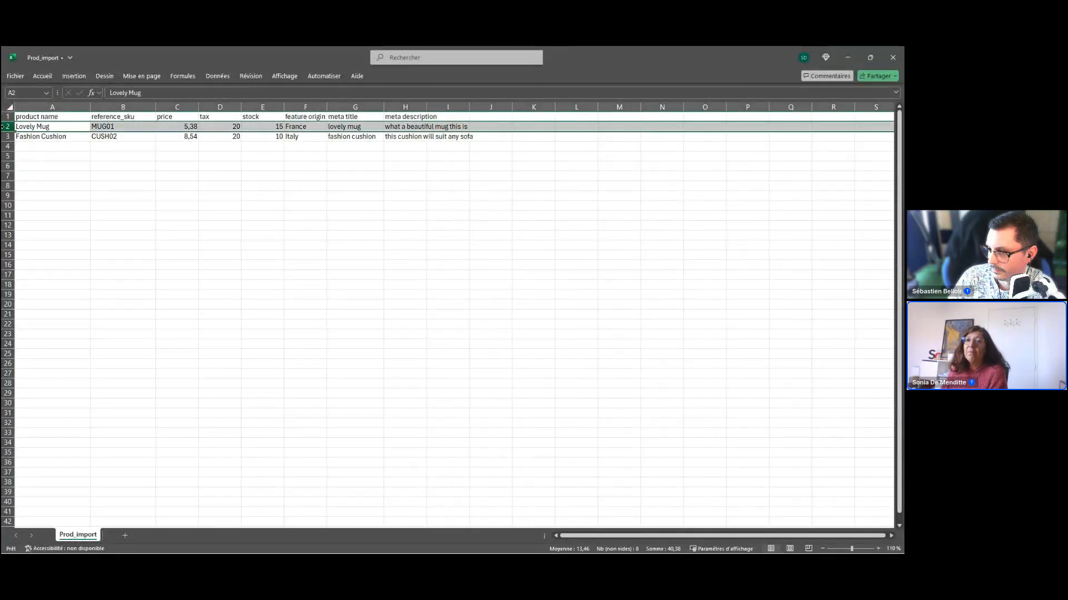
left_click(40, 127)
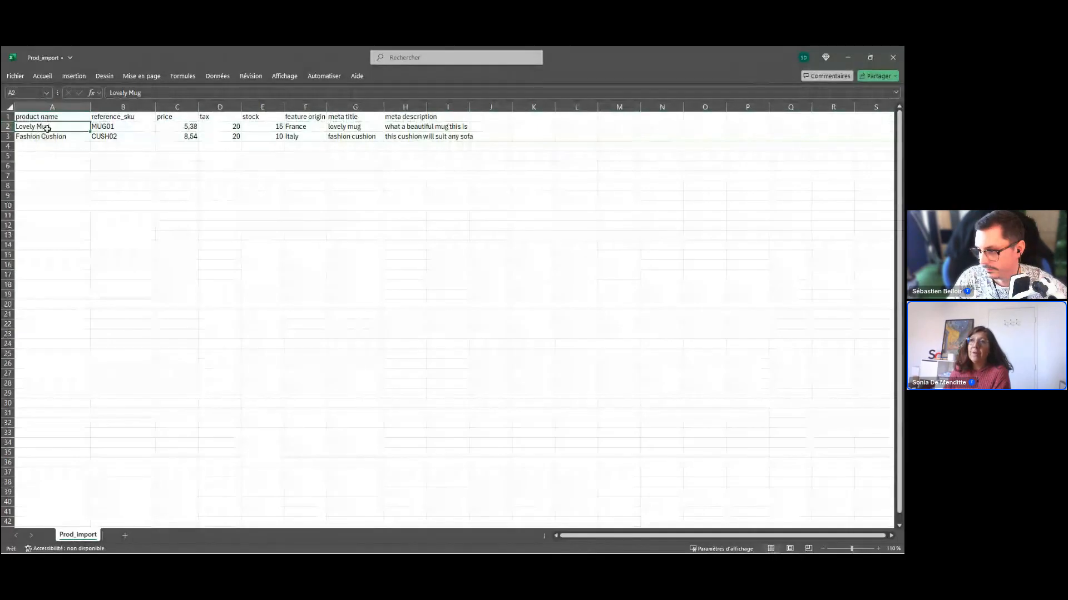
left_click(9, 126)
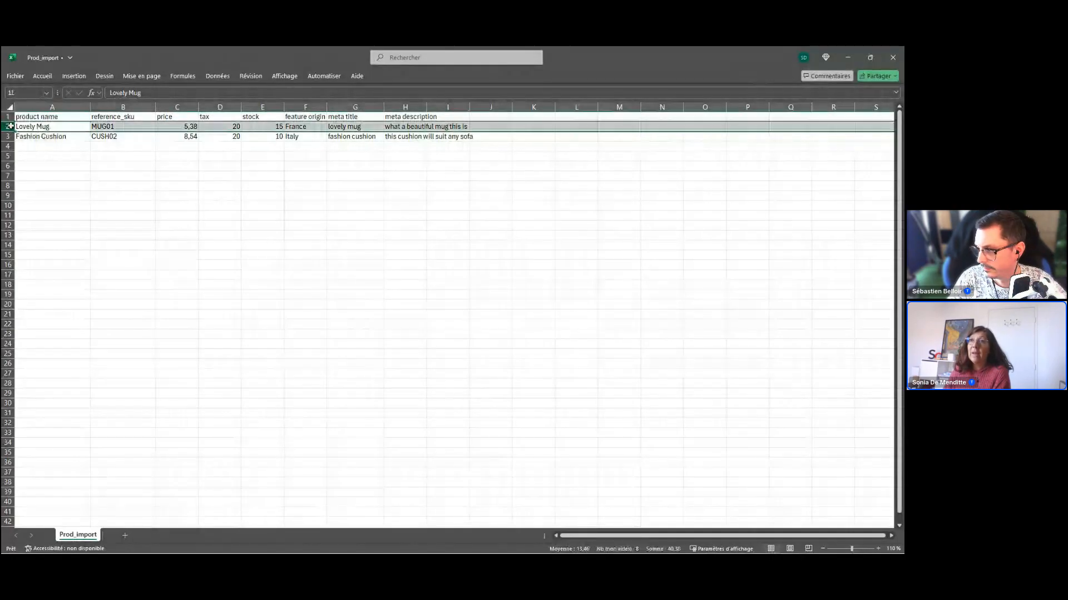
left_click(122, 126)
left_click(182, 128)
left_click(217, 120)
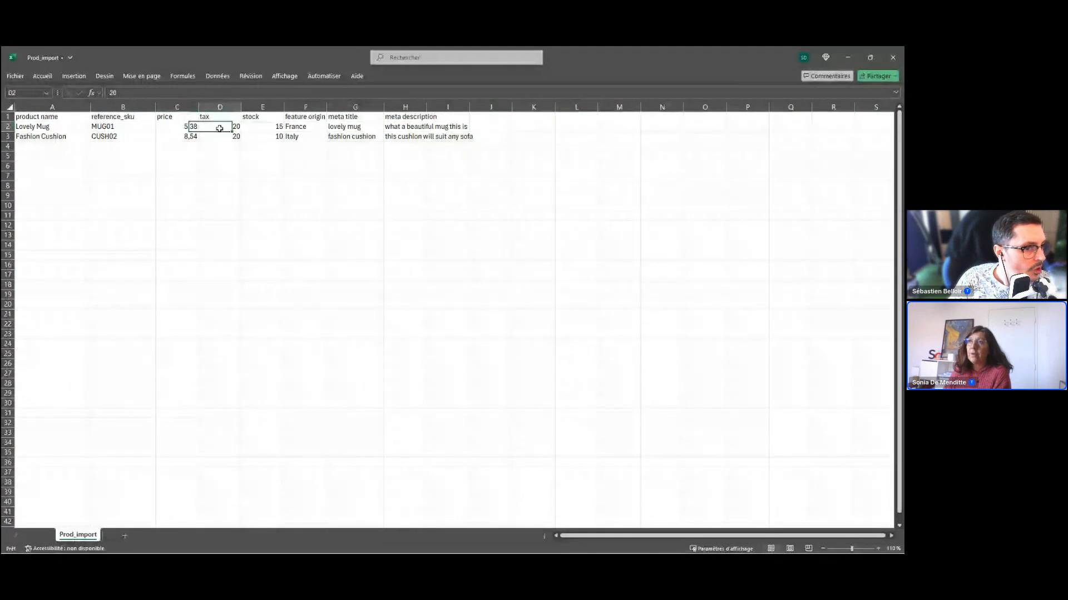
left_click(271, 107)
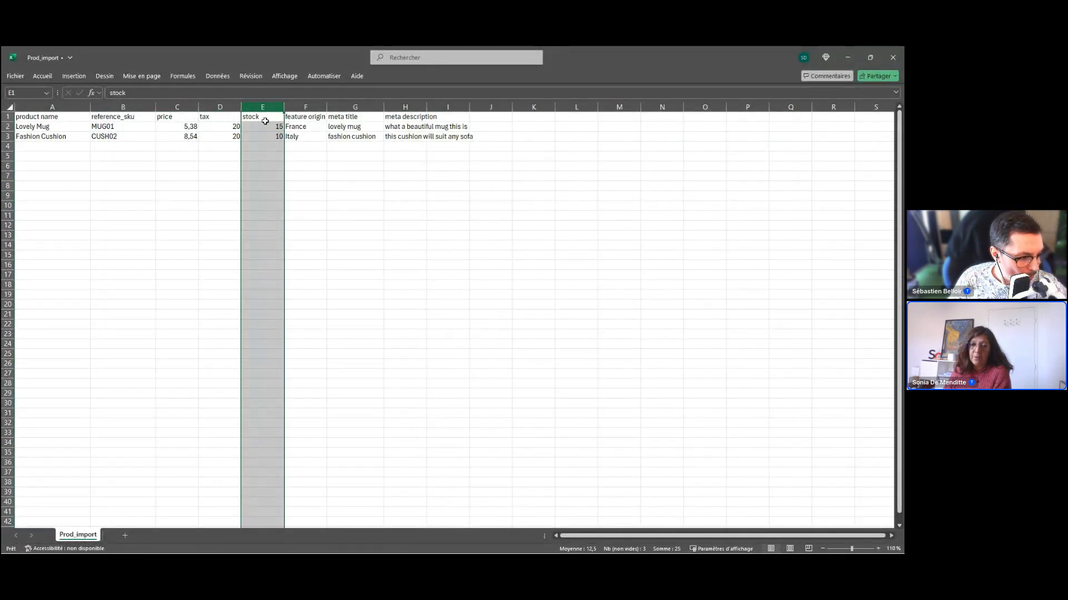
left_click(265, 120)
left_click(347, 126)
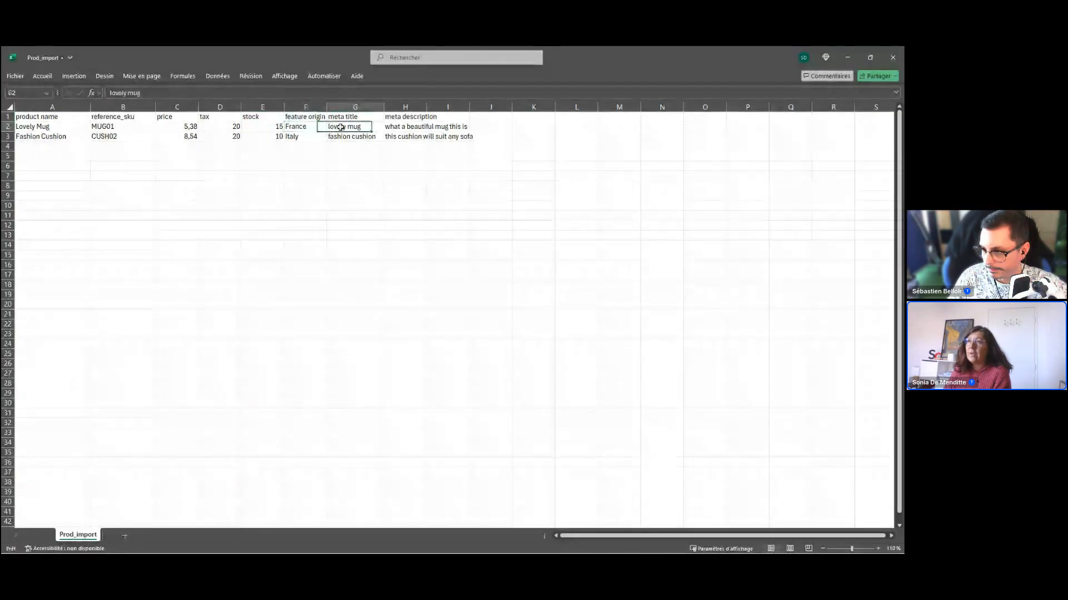
left_click(424, 127)
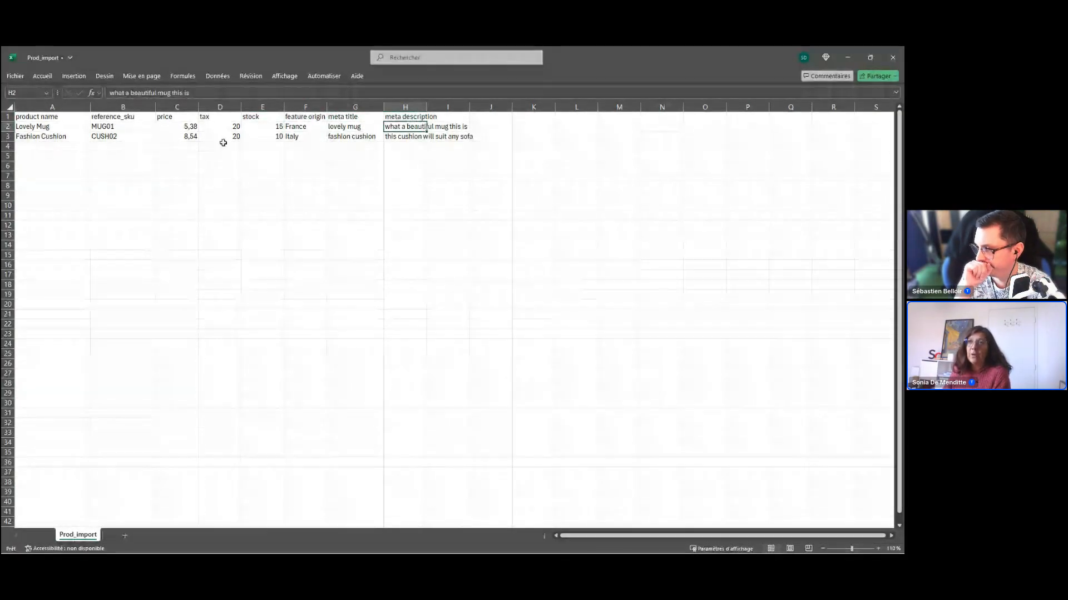
Step: Compare the Lovely Mug and Fashion Cushion rows as separate products, and check the mug's reference
left_click(7, 127)
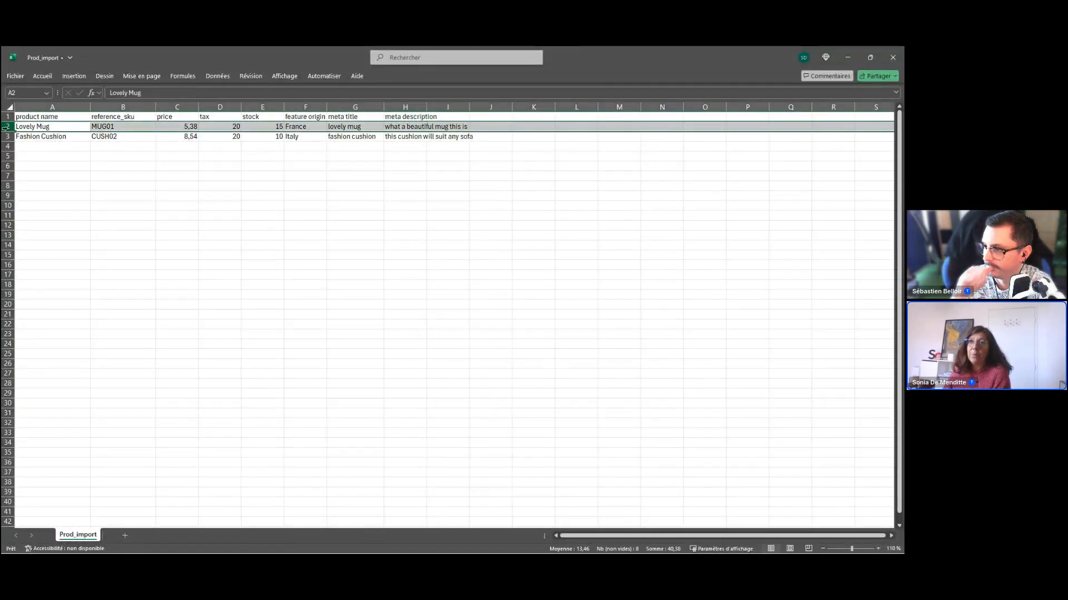
left_click(6, 136)
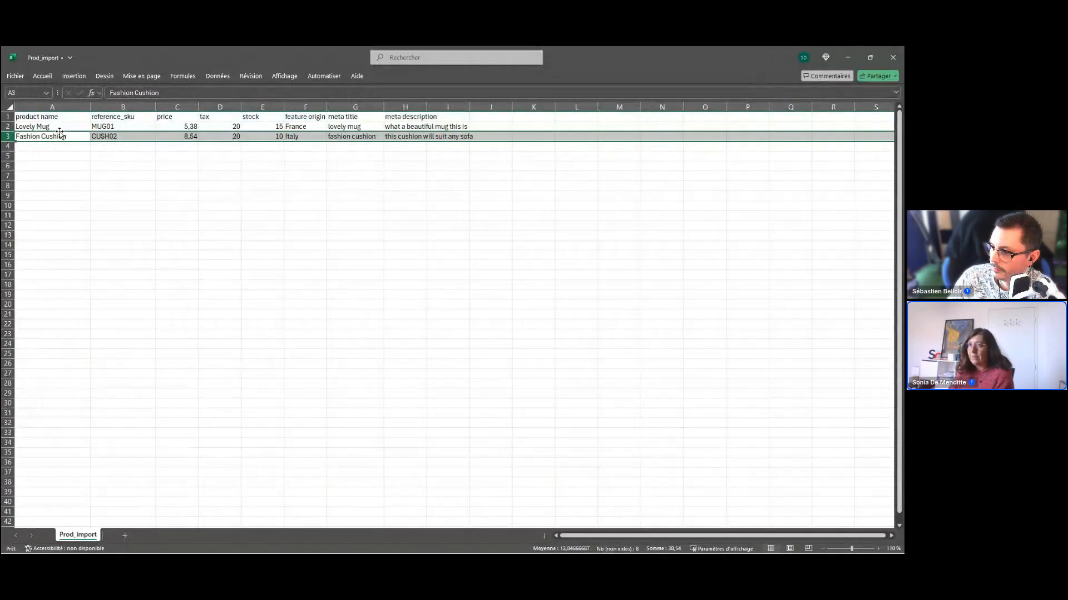
left_click(9, 128)
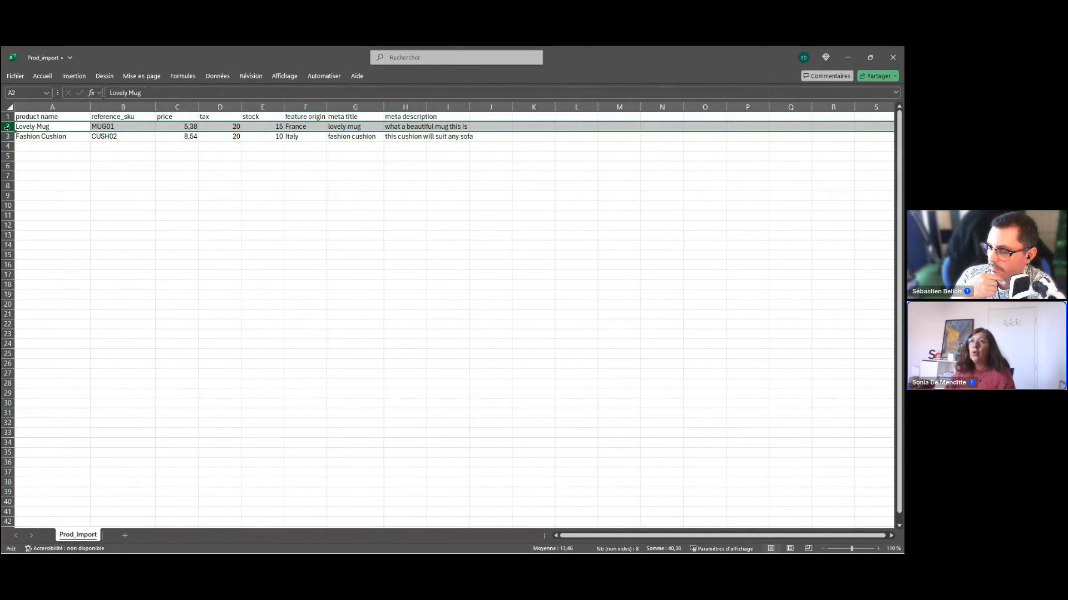
left_click(125, 126)
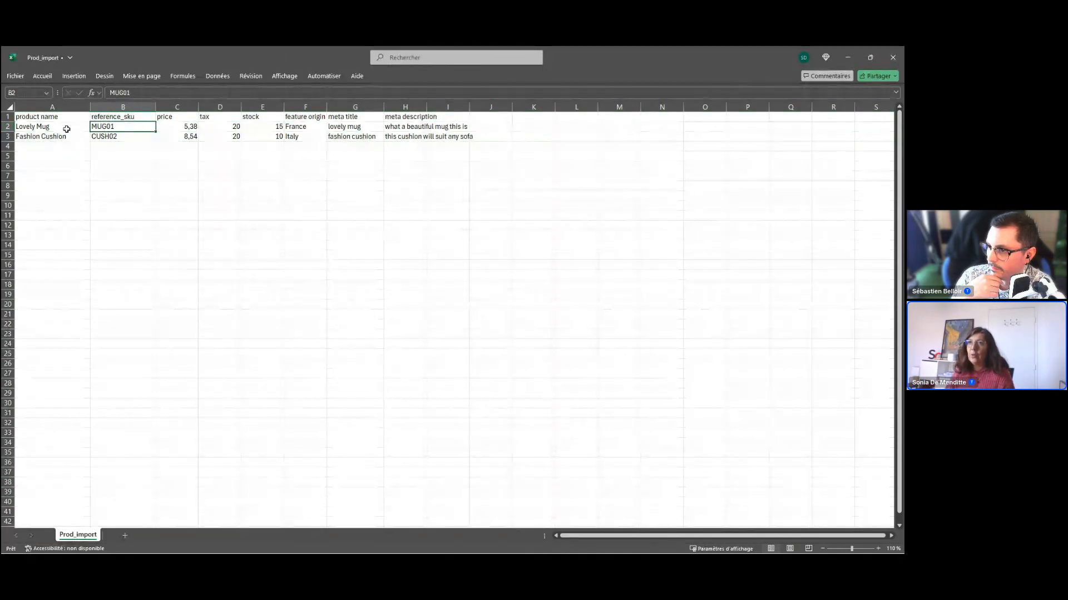
Step: Clear the meta title cell G2 in the Lovely Mug row
left_click_drag(67, 129, 317, 131)
left_click(348, 127)
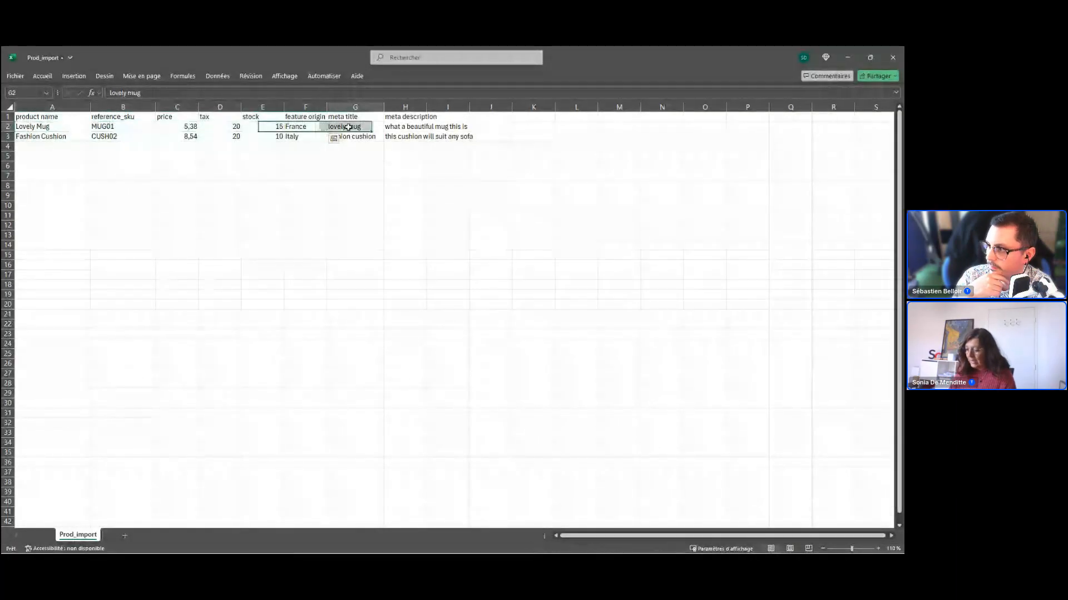
key("Delete")
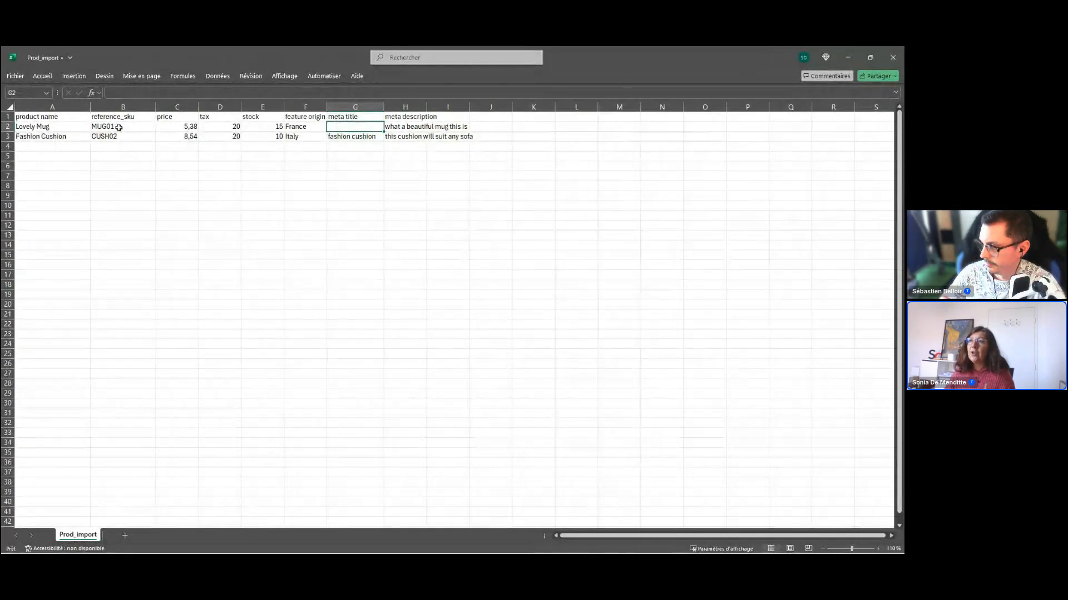
Step: Inspect the Lovely Mug row's feature origin, meta title, price and product name cells
left_click(307, 129)
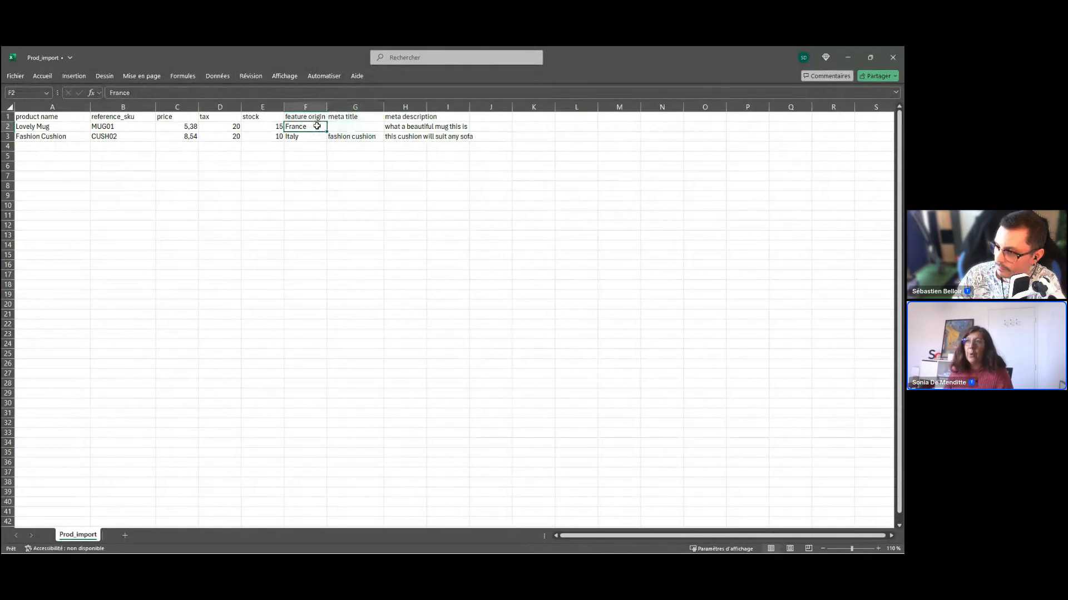
left_click(351, 127)
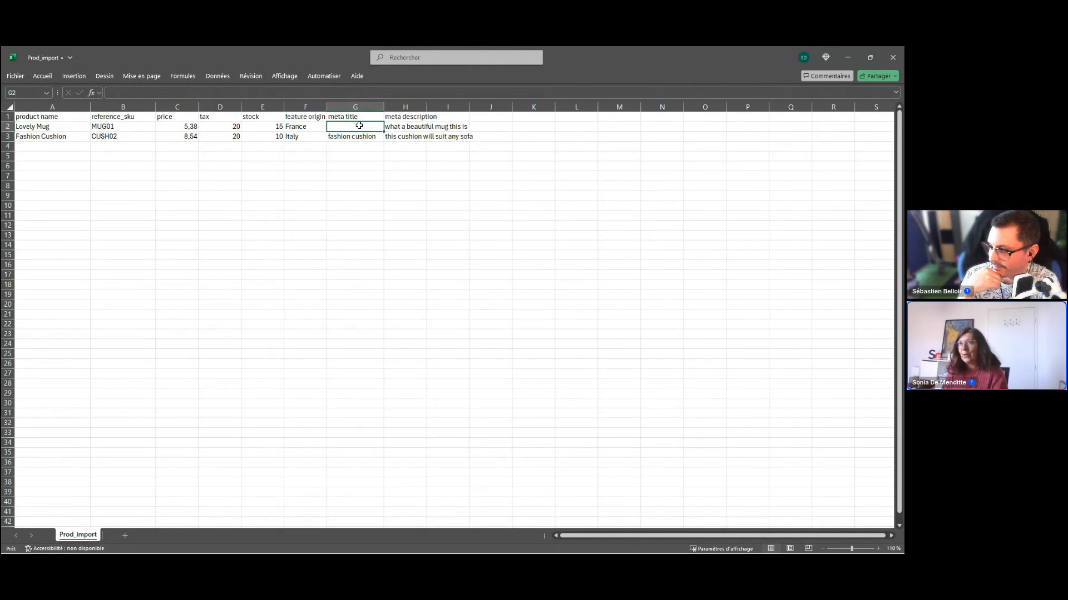
left_click(185, 127)
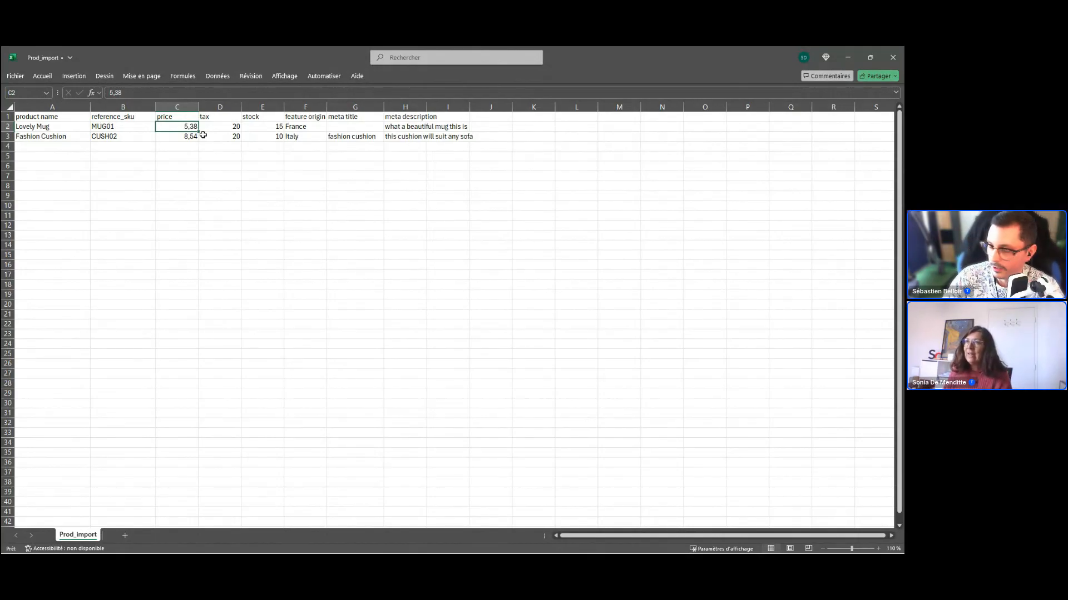
left_click(58, 130)
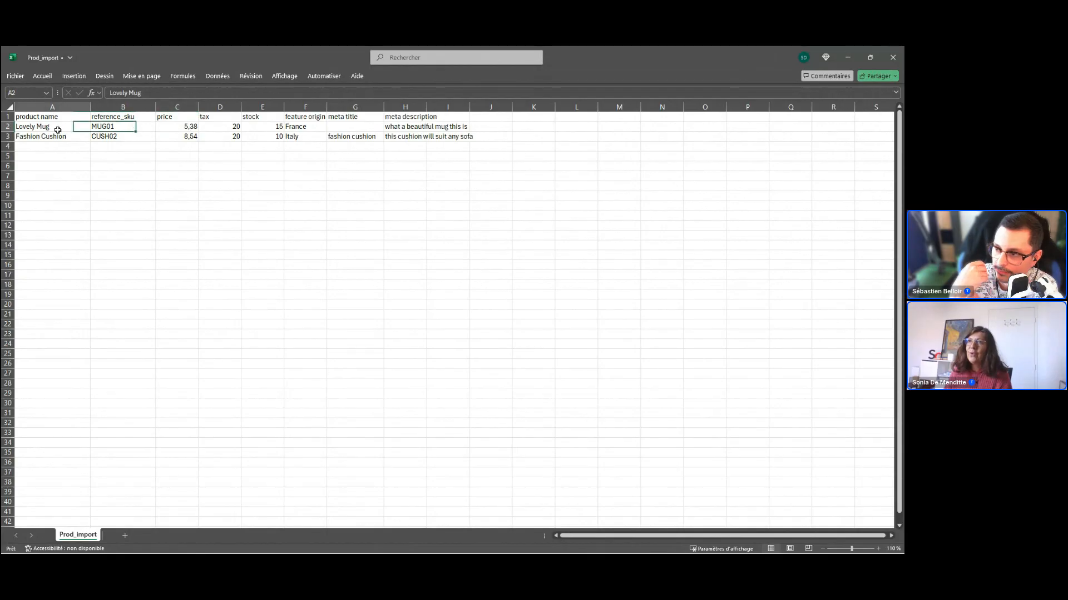
Step: Undo the clearing of the Lovely Mug meta title
left_click(364, 130)
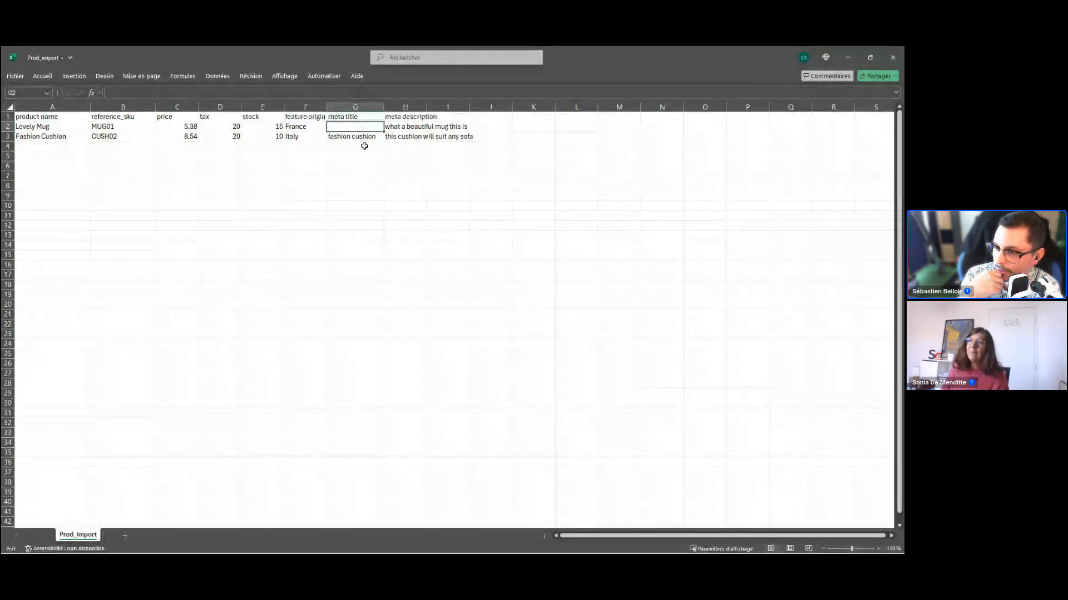
key("ctrl+z")
left_click(366, 148)
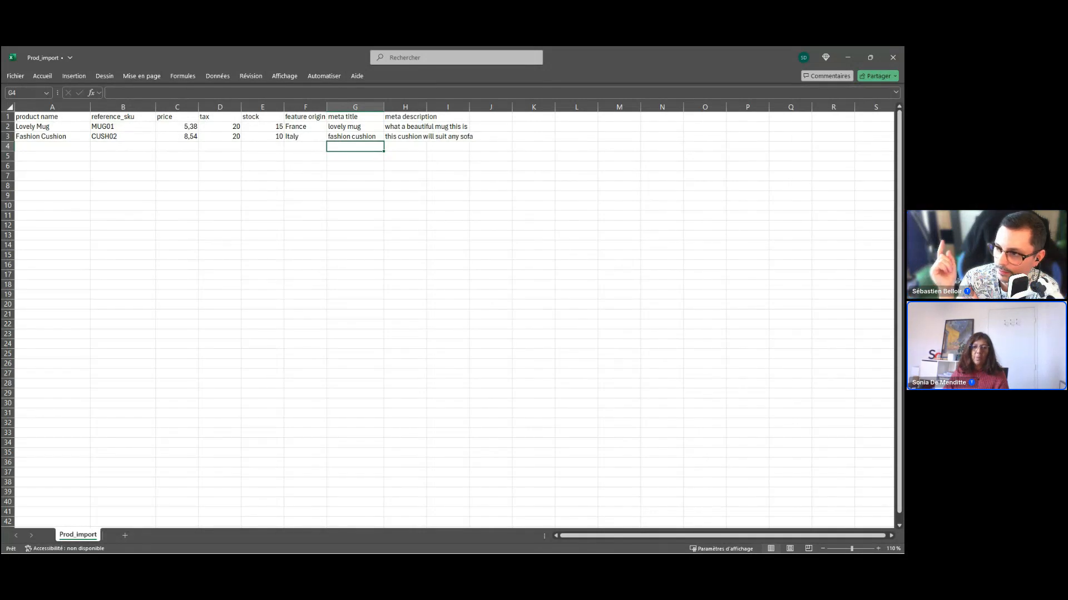
key("alt+Tab")
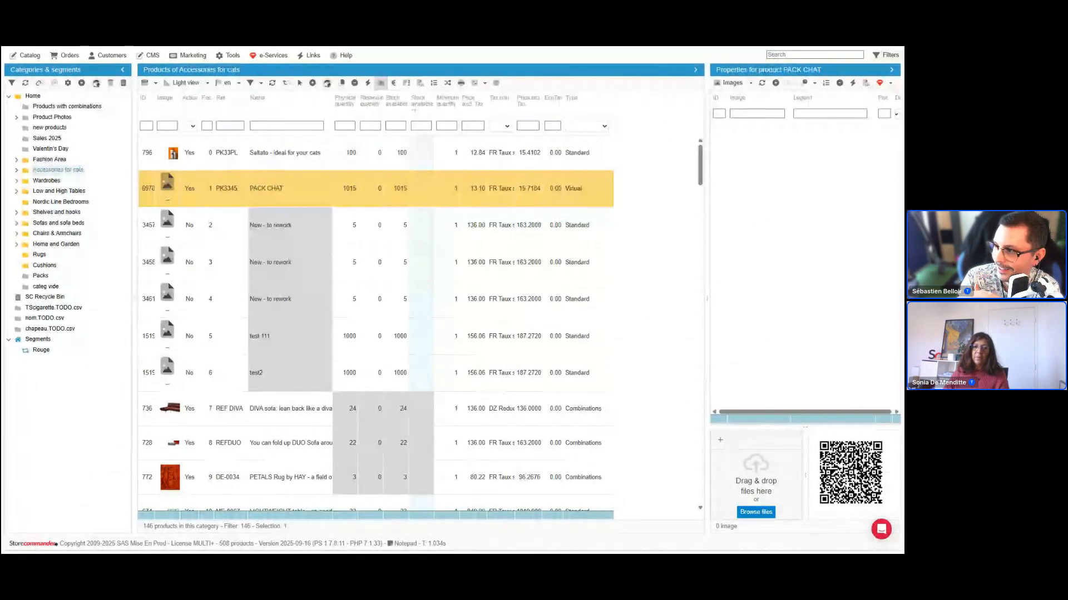
key("alt+Tab")
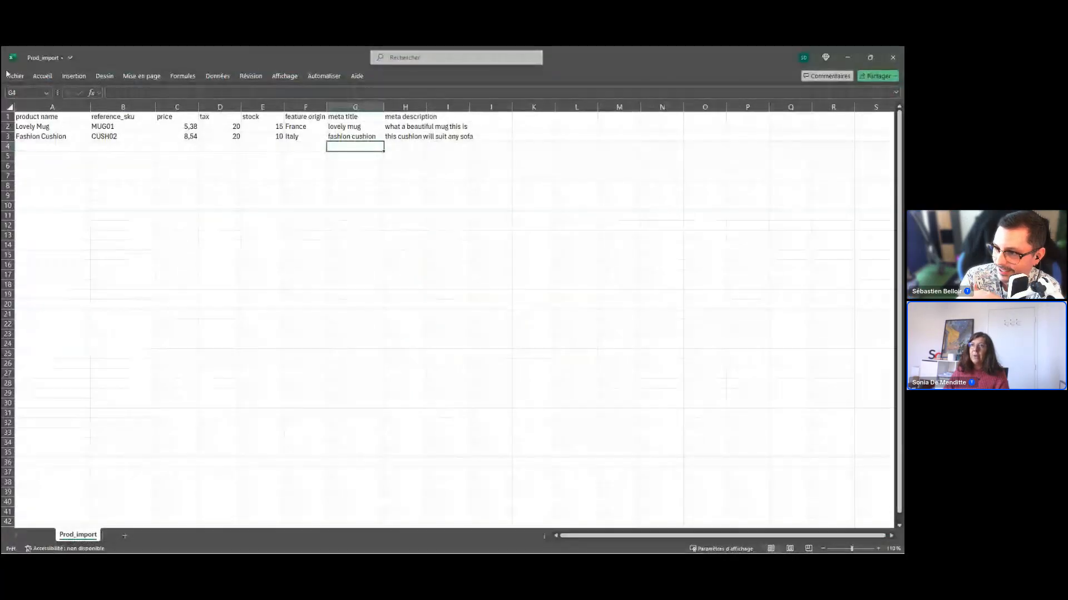
Step: Review the file formats available for saving Prod_import, including semicolon-separated CSV, and return to the sheet without saving
left_click(15, 75)
left_click(28, 228)
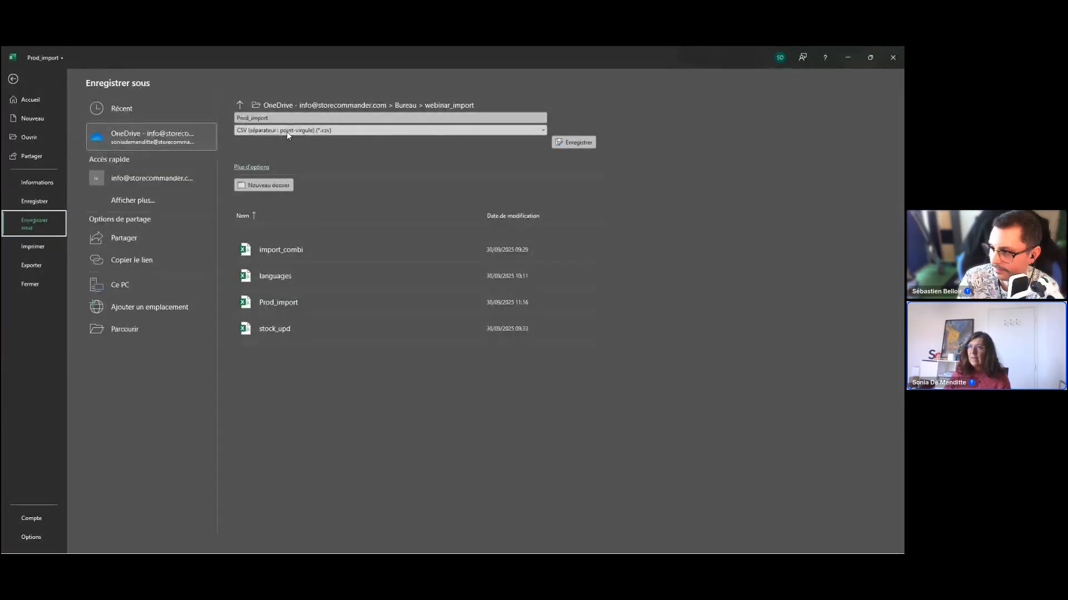
left_click(286, 131)
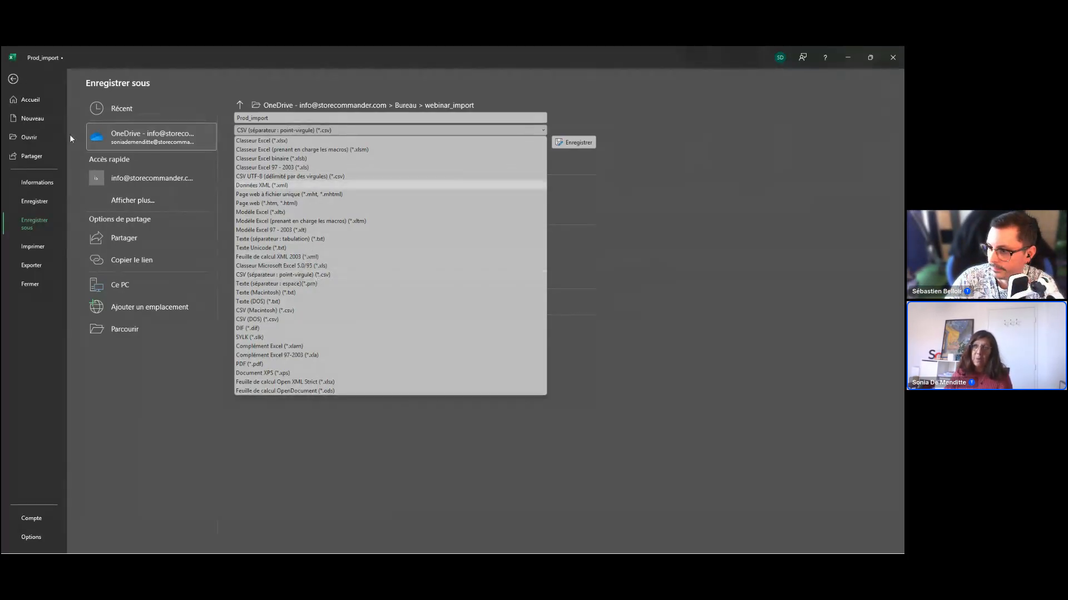
left_click(12, 81)
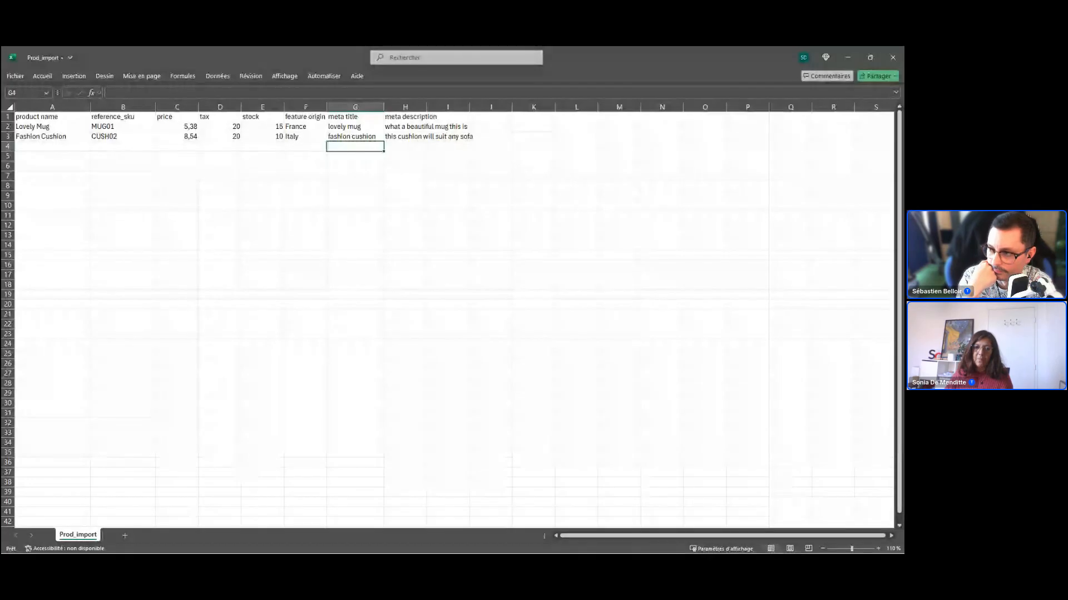
Step: Switch to Store Commander, open the catalog's CSV Import maximized with a taller file list, and select languages.csv
key("alt+Tab")
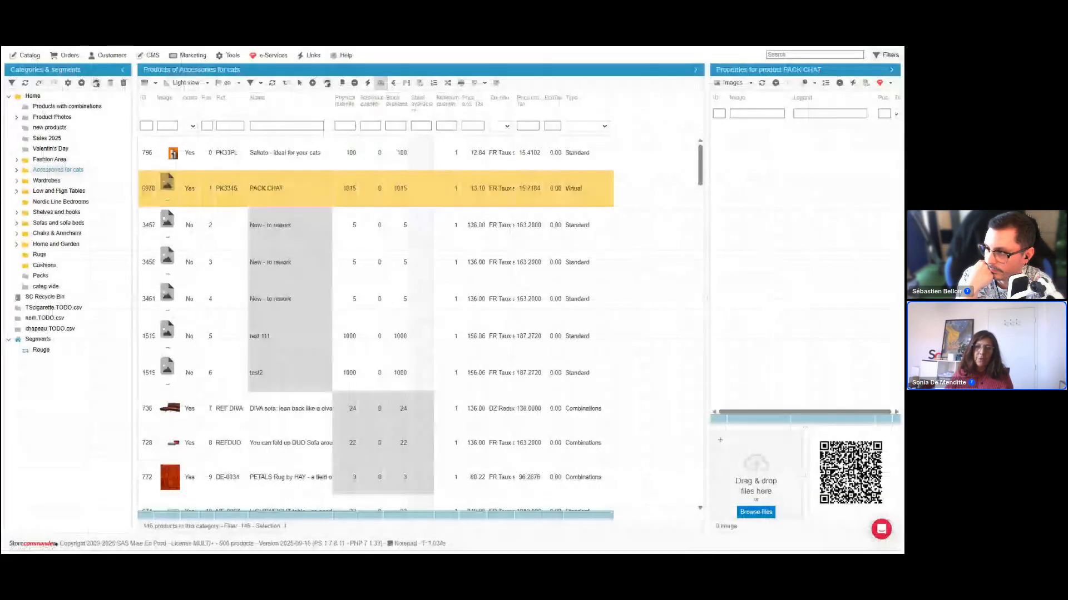
left_click(23, 54)
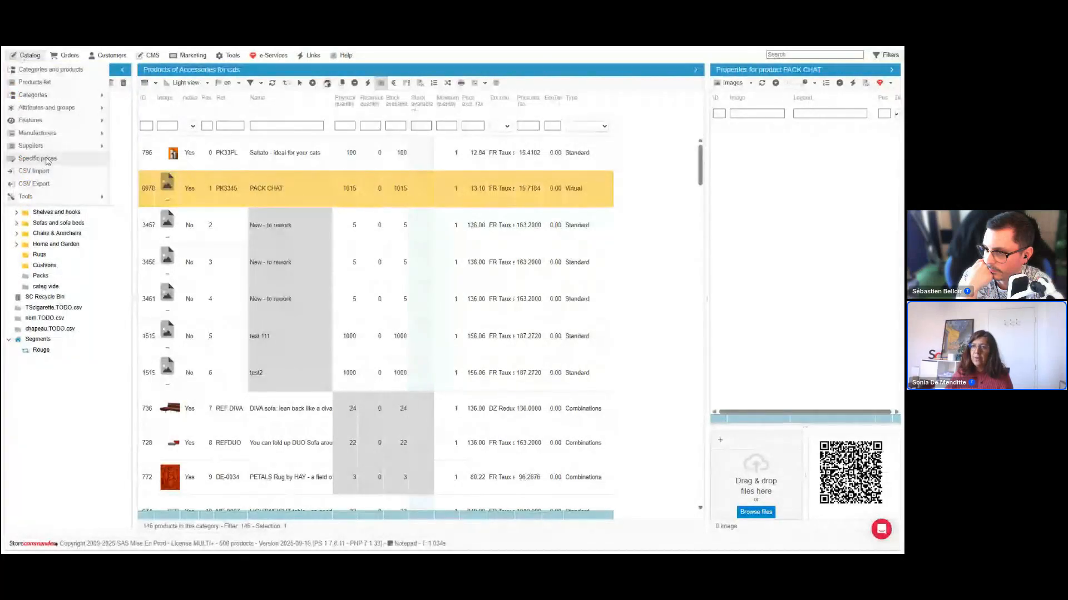
left_click(34, 171)
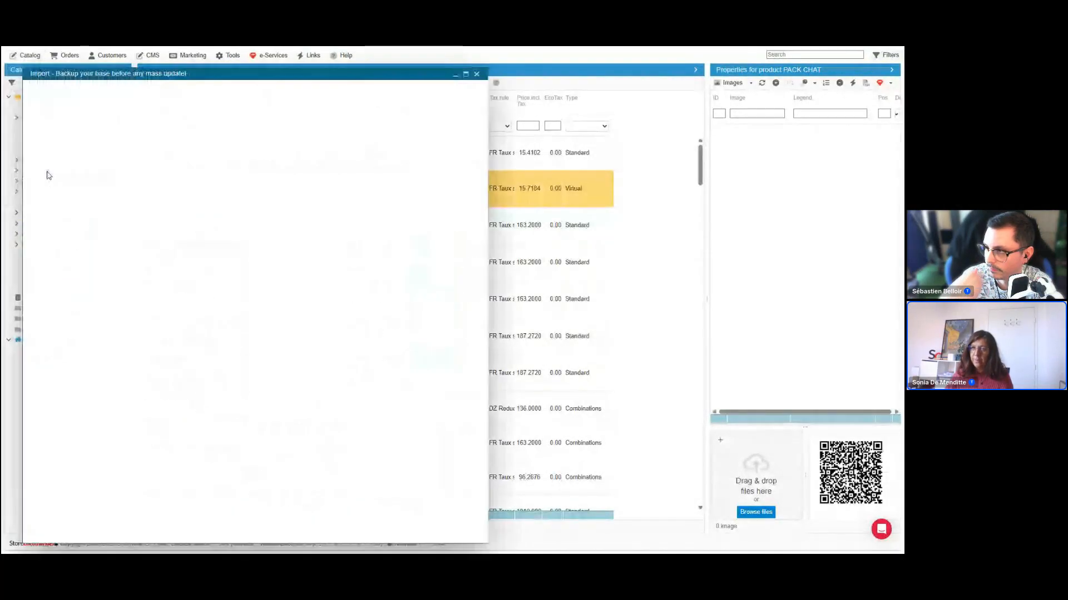
left_click(466, 74)
left_click_drag(452, 154, 454, 248)
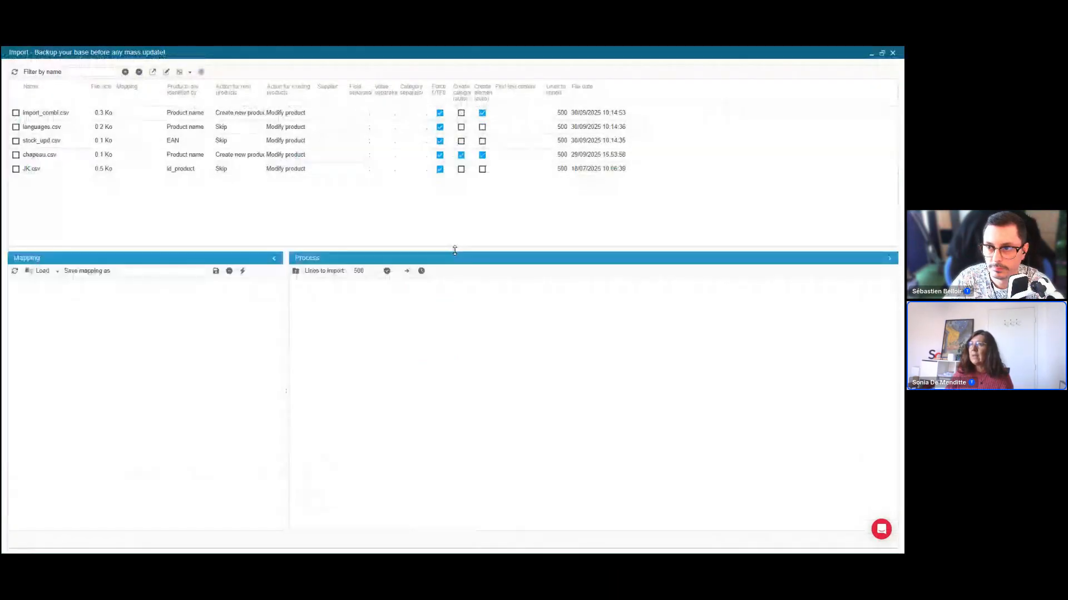
left_click(165, 128)
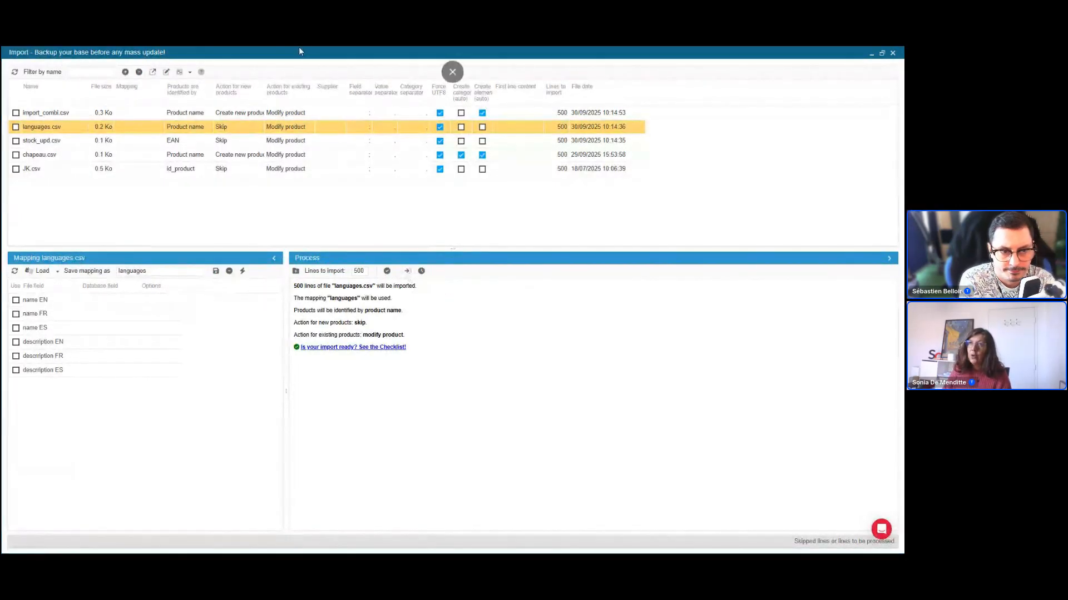
Step: Upload Prod_import.csv from the webinar_import folder to the CSV import file list
left_click(126, 72)
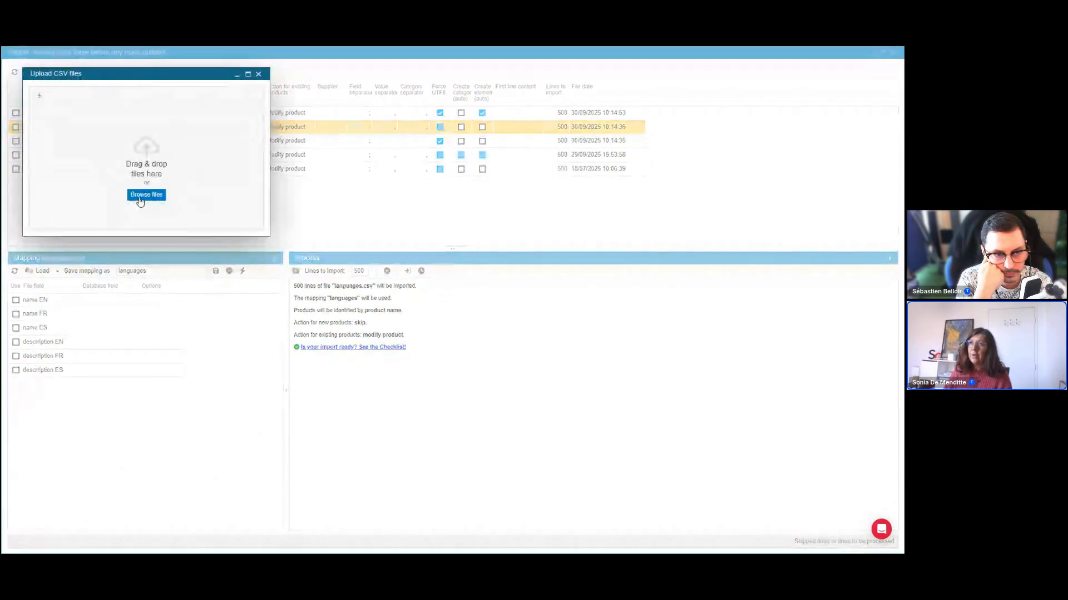
mouse_move(163, 539)
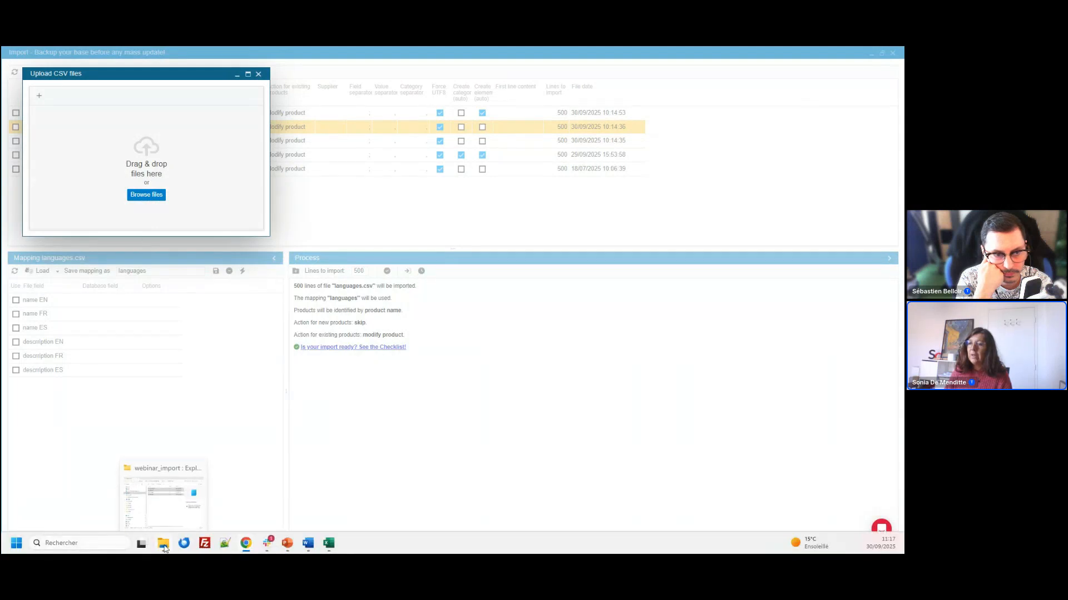
left_click(158, 489)
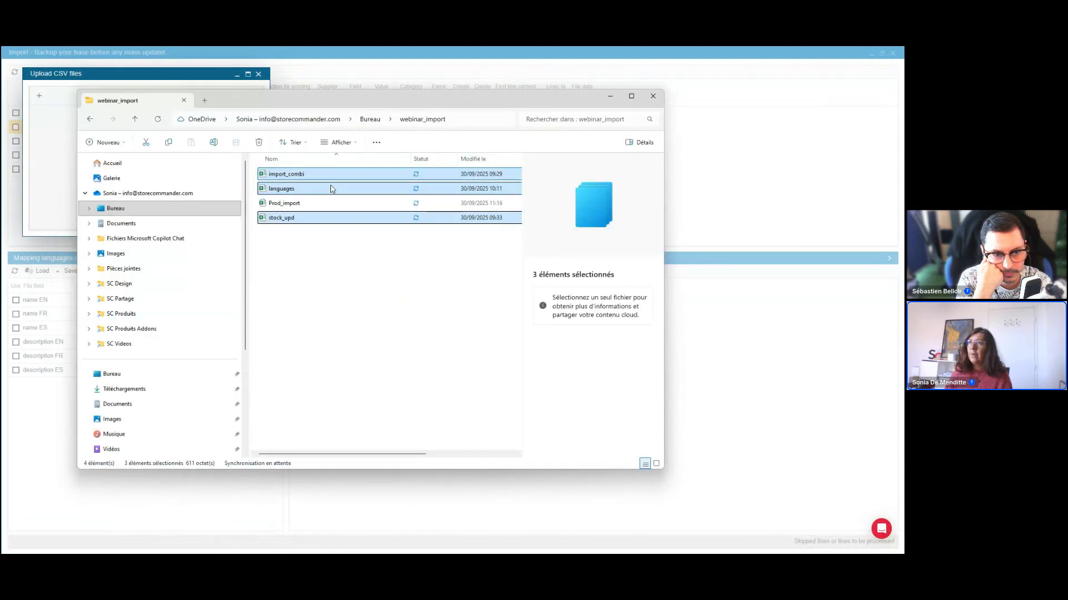
left_click(328, 203)
left_click_drag(356, 90, 523, 134)
left_click_drag(345, 250, 173, 111)
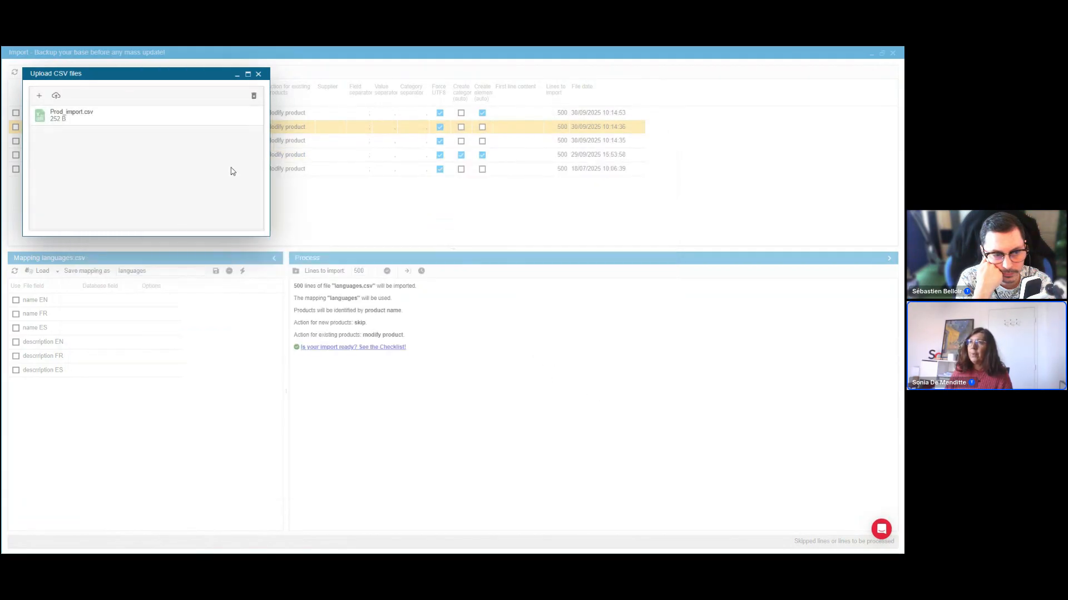
left_click(56, 97)
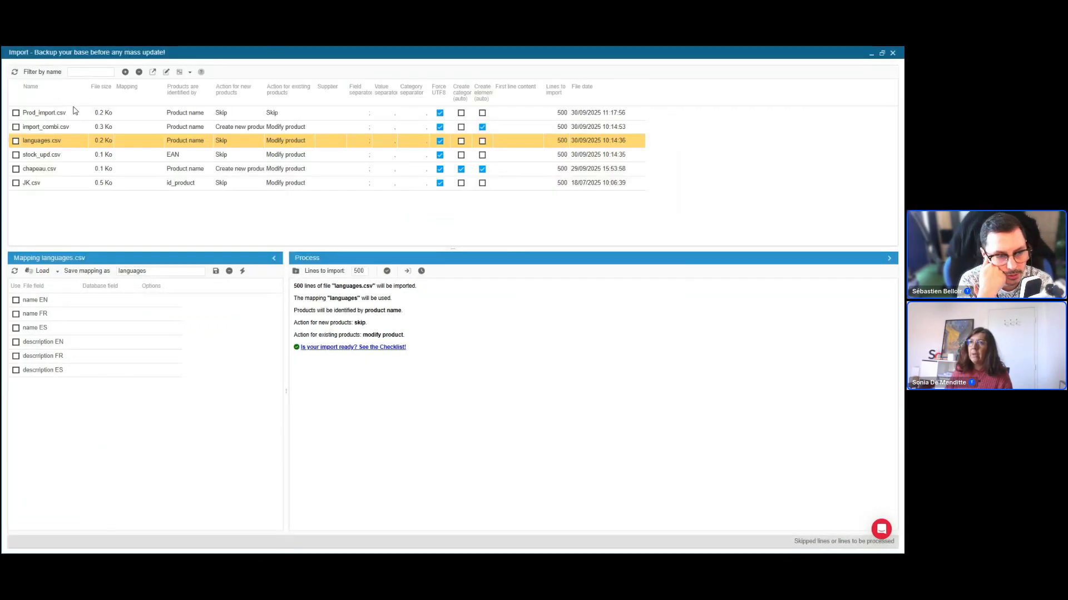
Step: Select Prod_import.csv to show its mapping and widen the Database field column
left_click(179, 114)
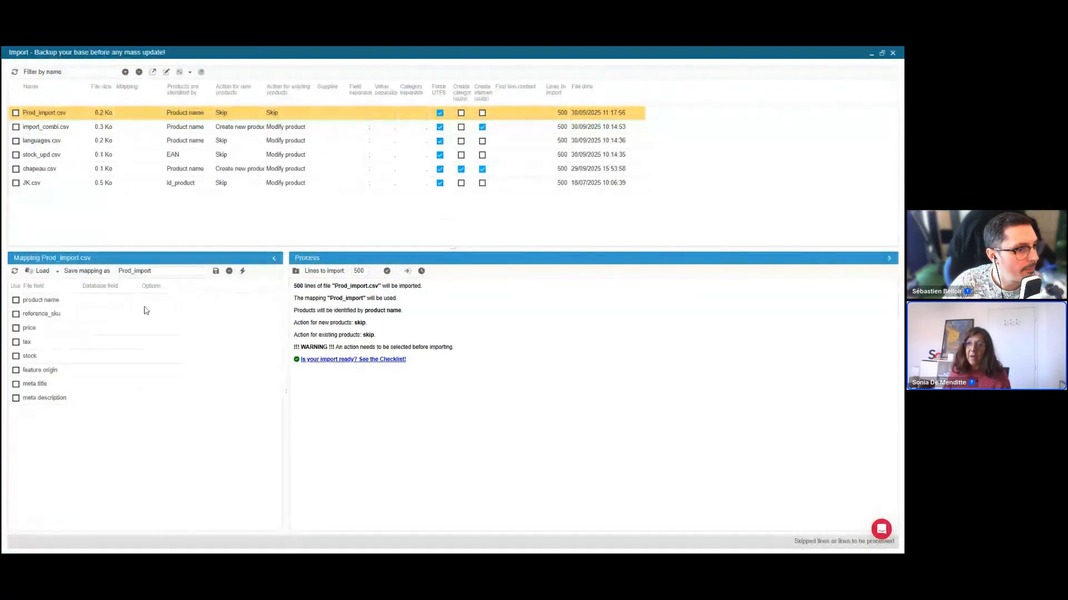
left_click(57, 300)
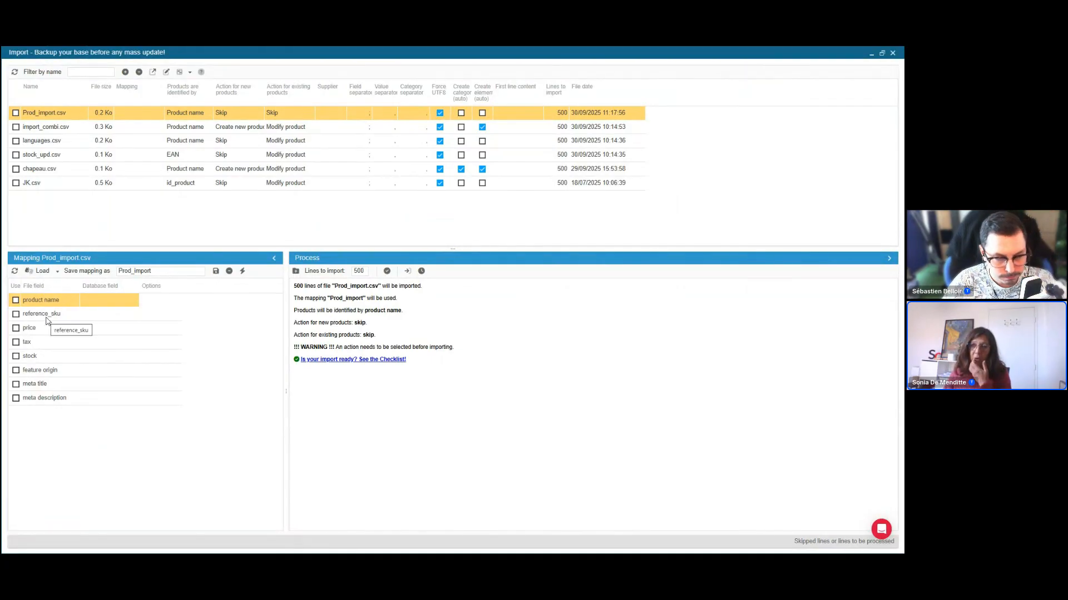
left_click_drag(139, 286, 179, 286)
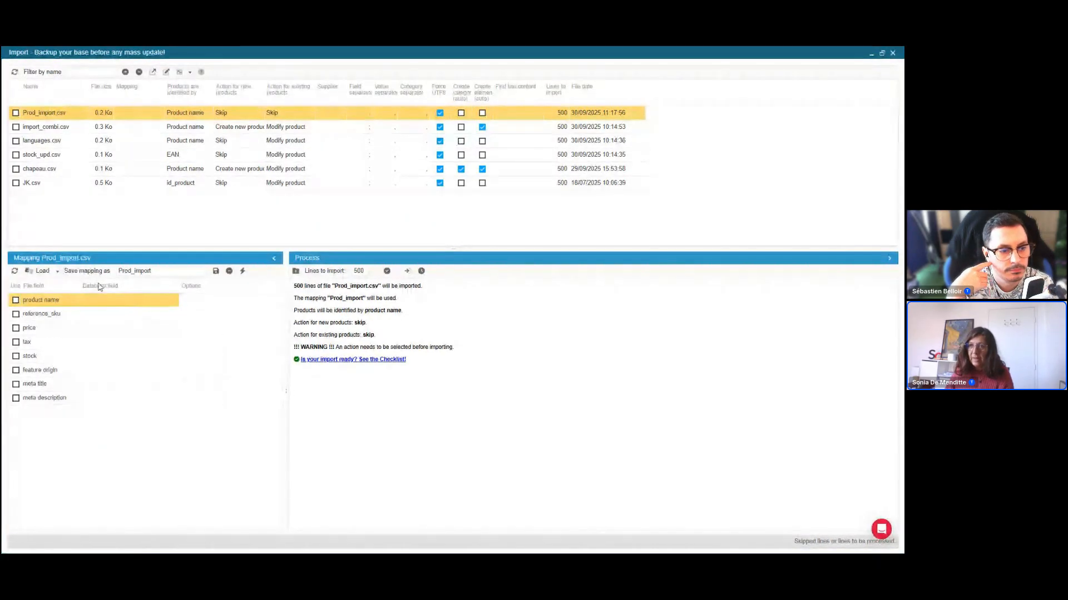
Step: Map the product name file field to the name database field
left_click(164, 304)
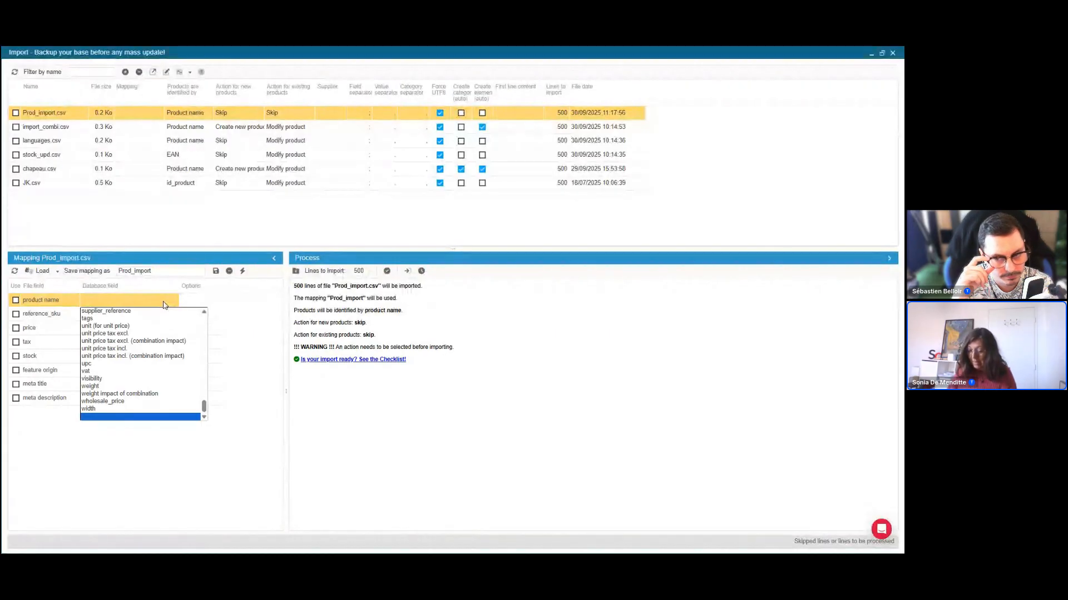
key("n")
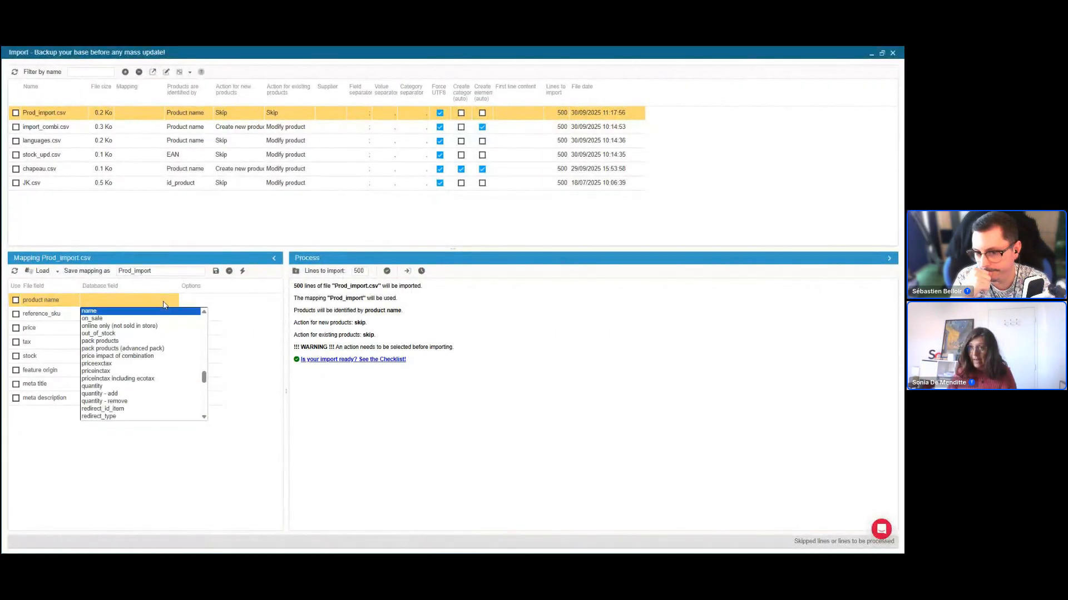
scroll(133, 312, "up", 1)
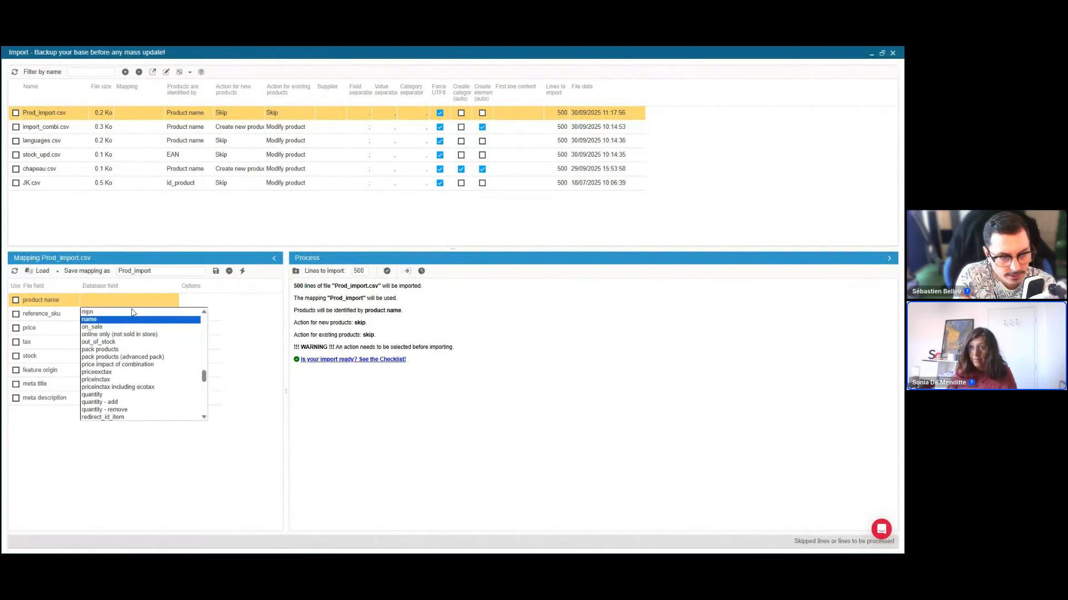
left_click(132, 310)
left_click(133, 305)
scroll(140, 399, "down", 1)
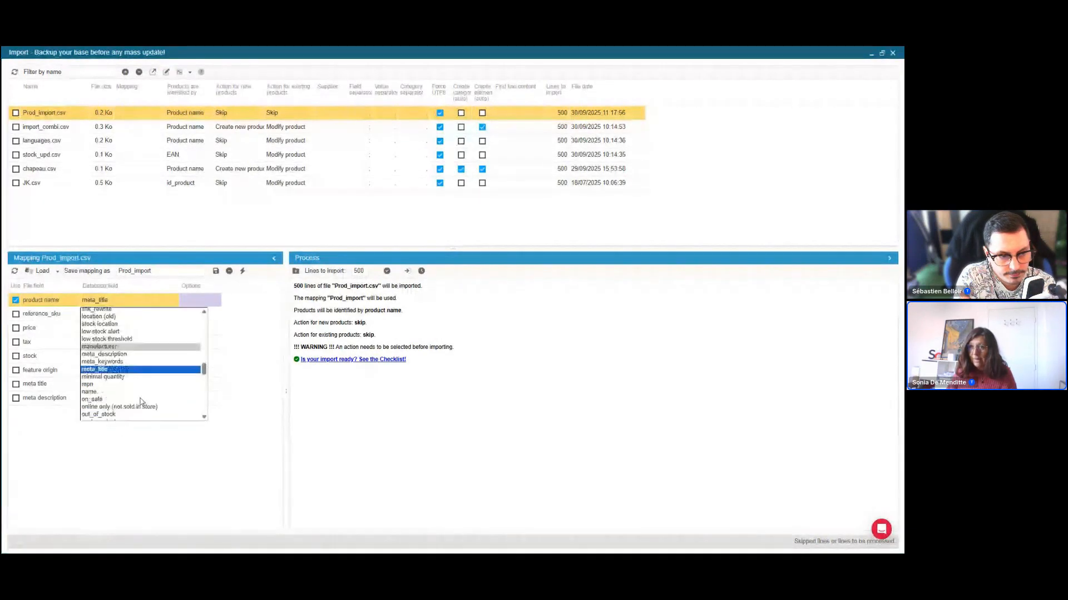
left_click(114, 392)
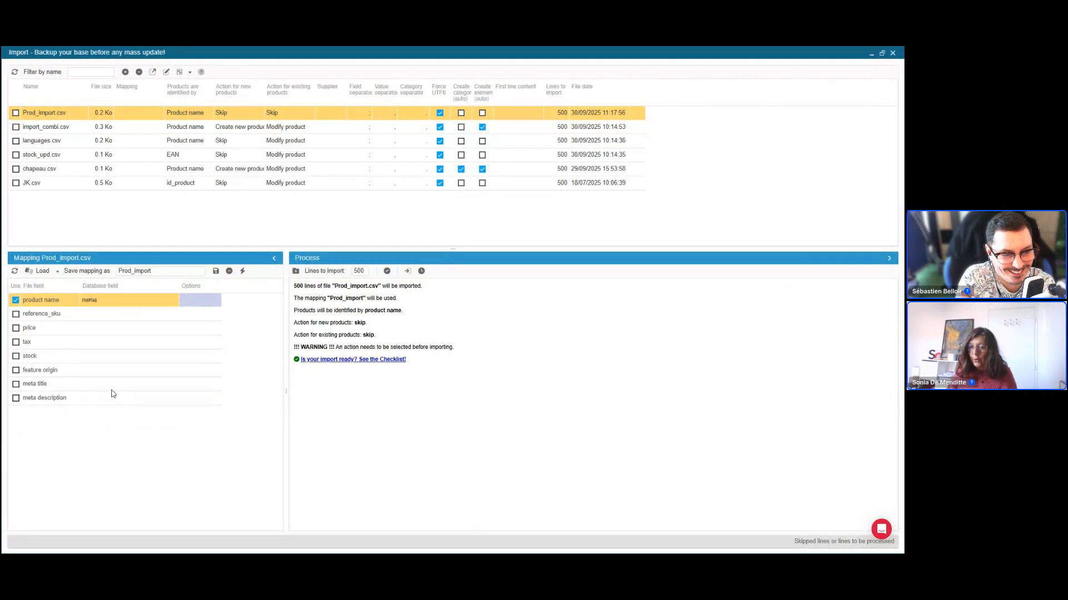
Step: Map the reference_sku file field to the reference database field
left_click(148, 317)
left_click(159, 318)
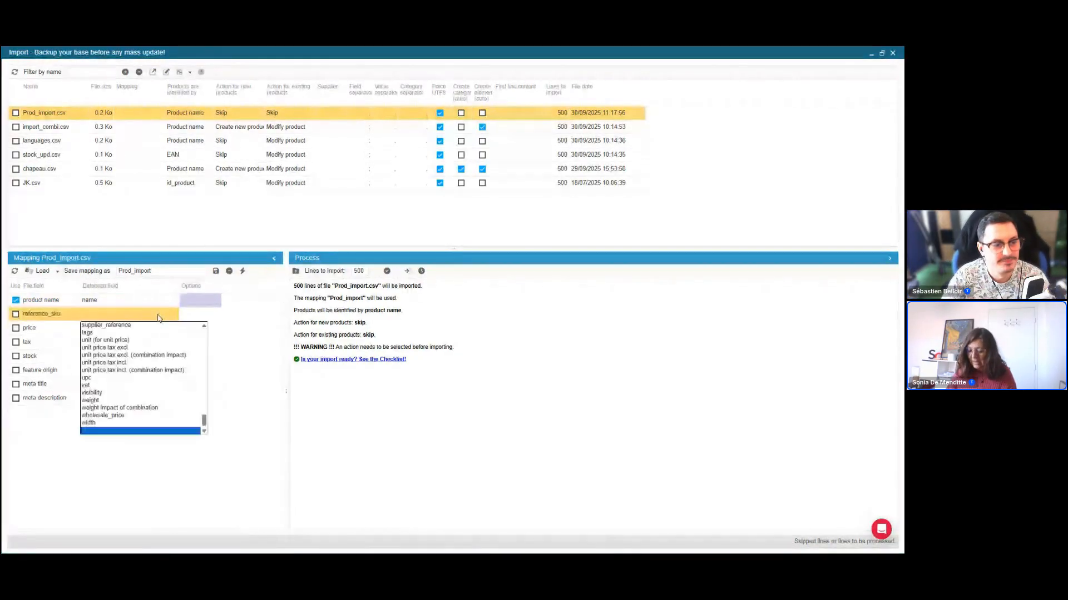
scroll(122, 378, "up", 5)
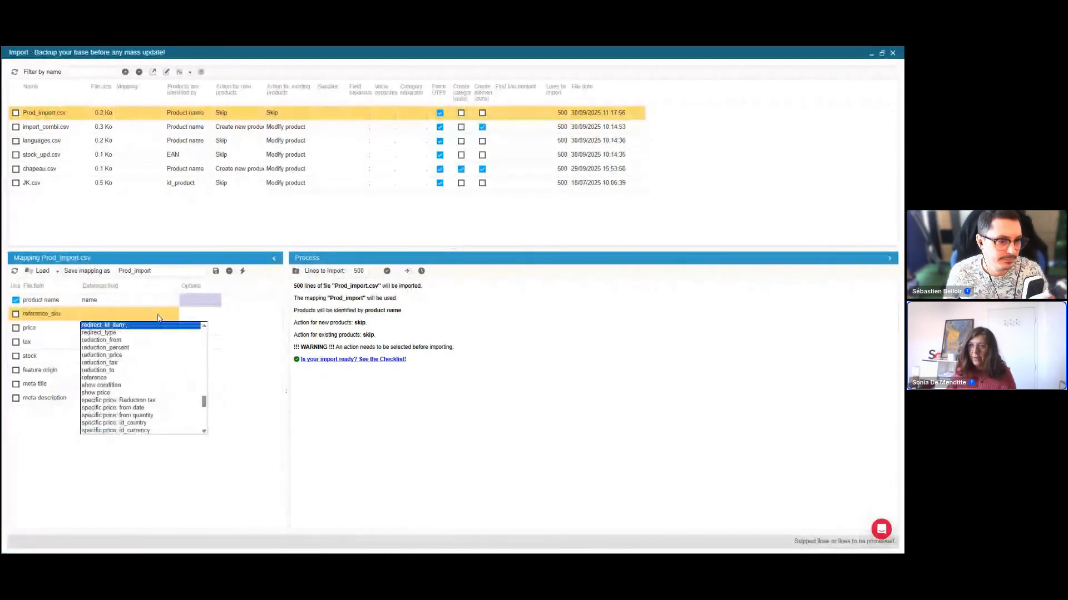
left_click(114, 377)
Step: Map the price file field to priceexctax and the tax file field to vat
left_click(118, 328)
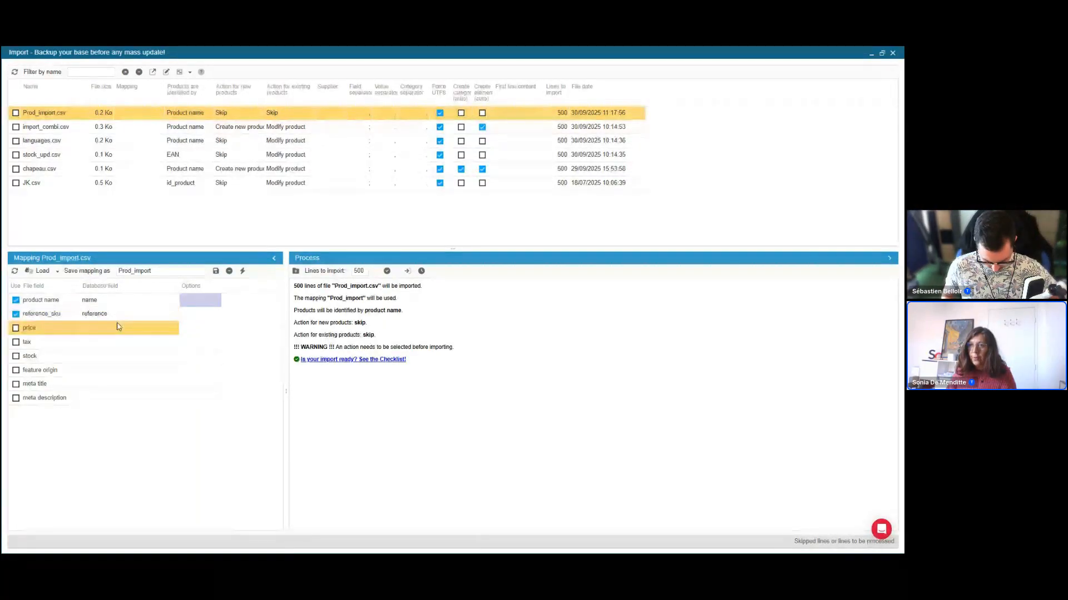
left_click(118, 328)
key("p")
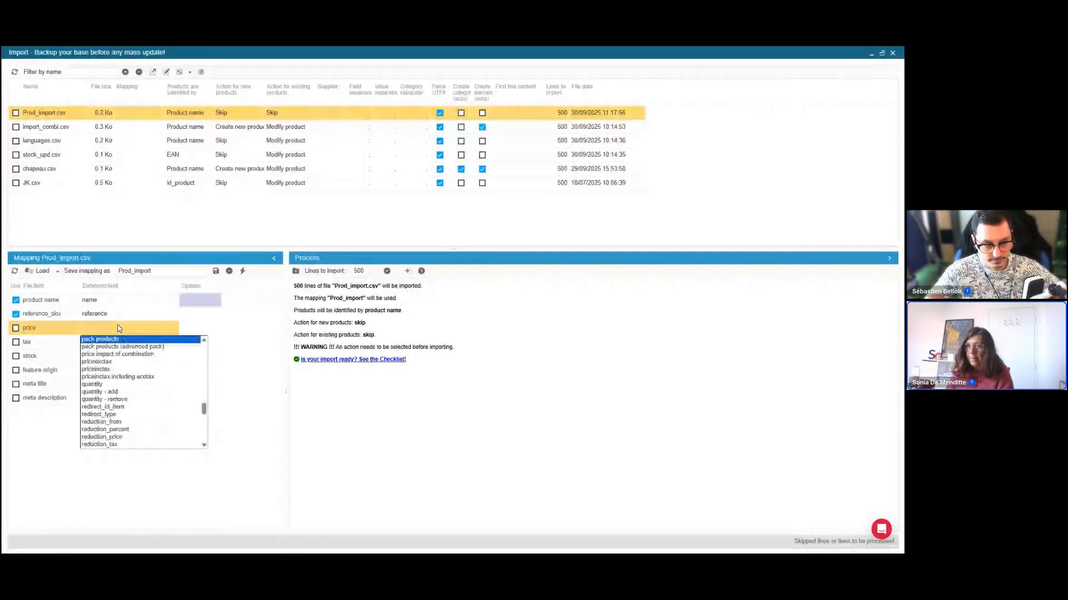
left_click(120, 362)
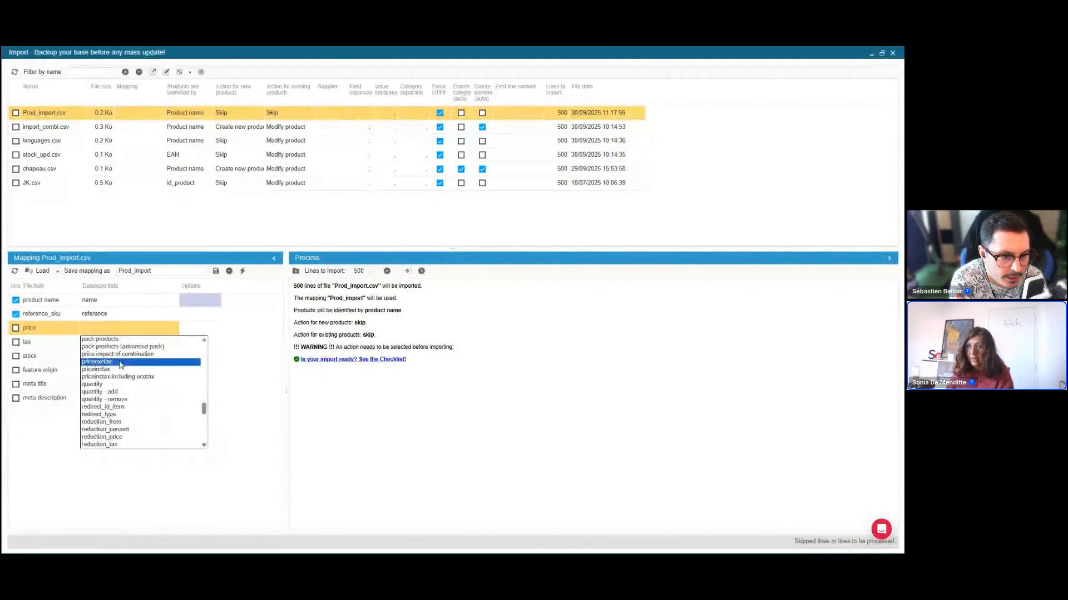
double_click(114, 344)
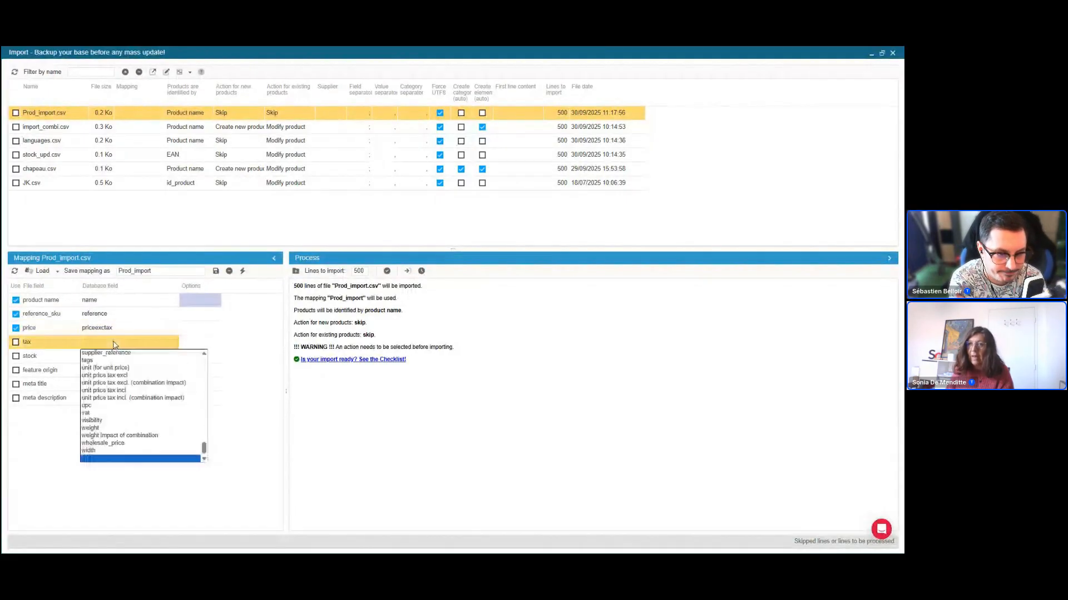
left_click(103, 413)
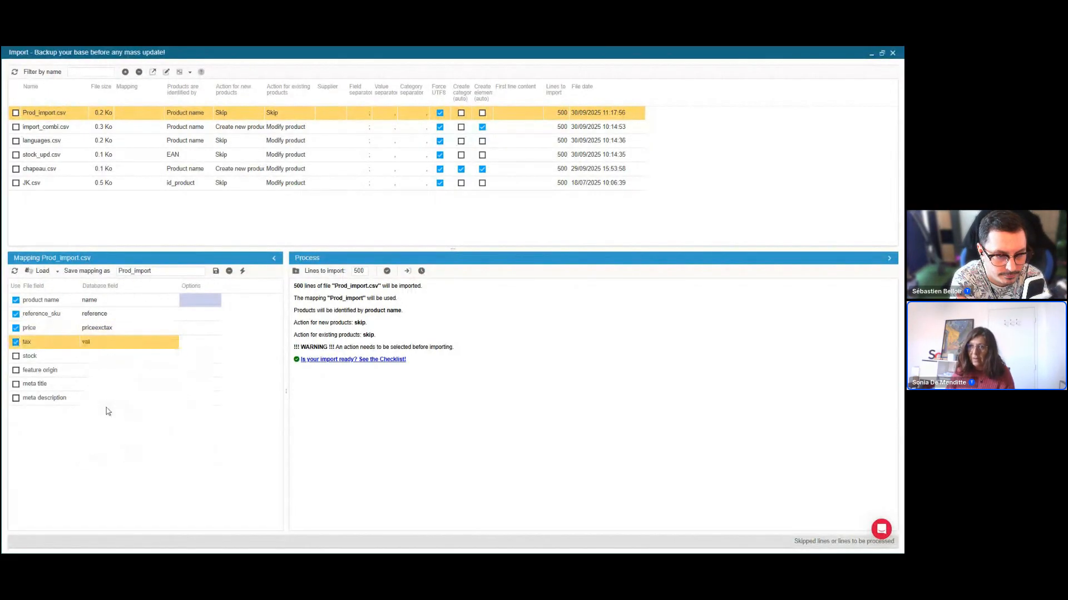
Step: Map the stock file field to the quantity database field
left_click(115, 357)
left_click(116, 359)
key("q")
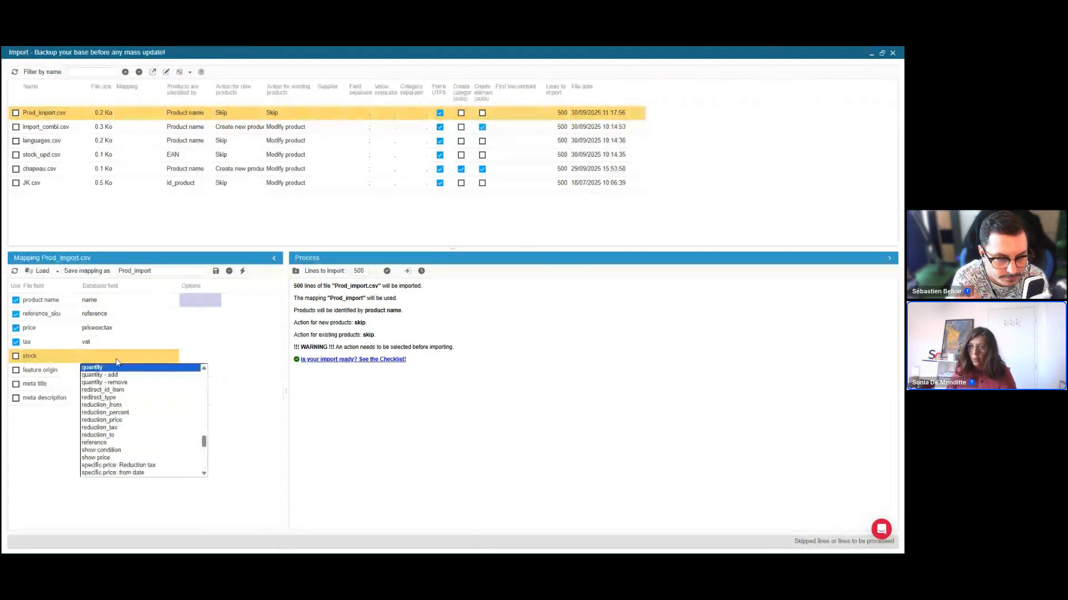
left_click(116, 367)
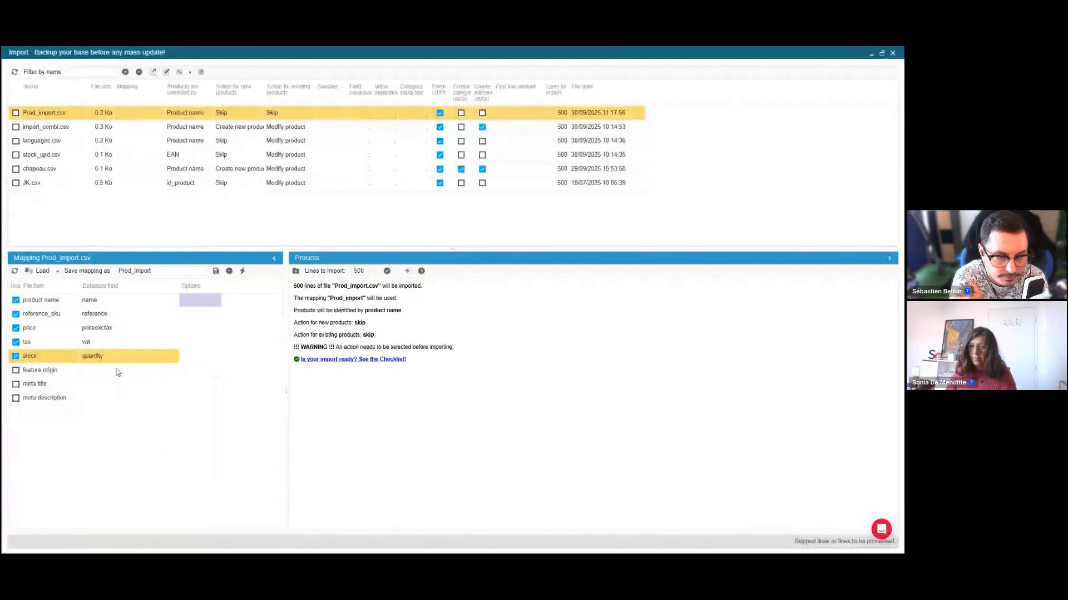
Step: Map the feature origin file field to the feature database field with Origin as its option
left_click(129, 375)
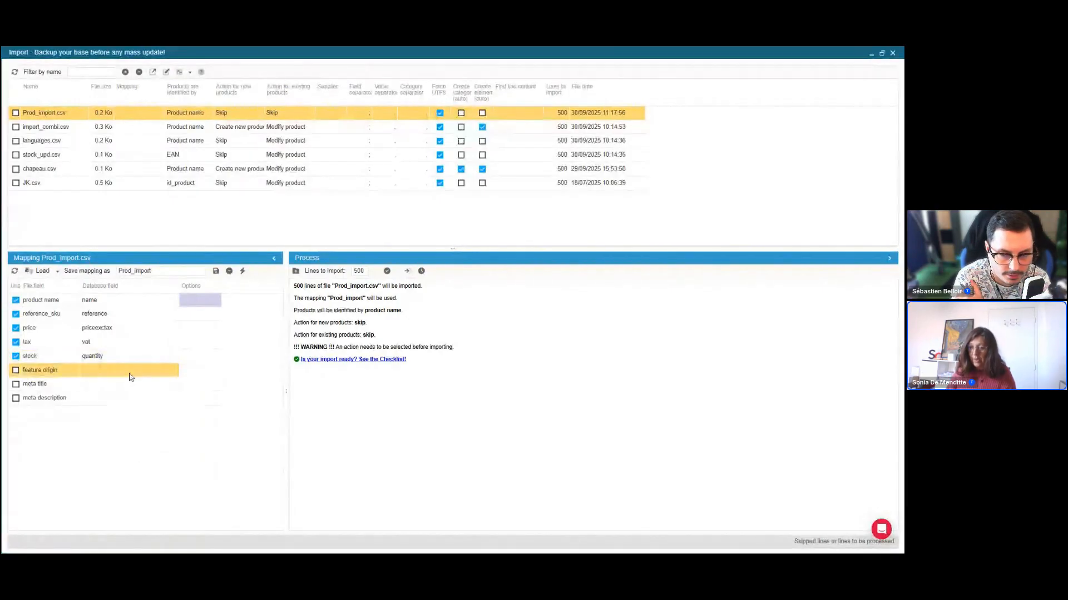
left_click(129, 377)
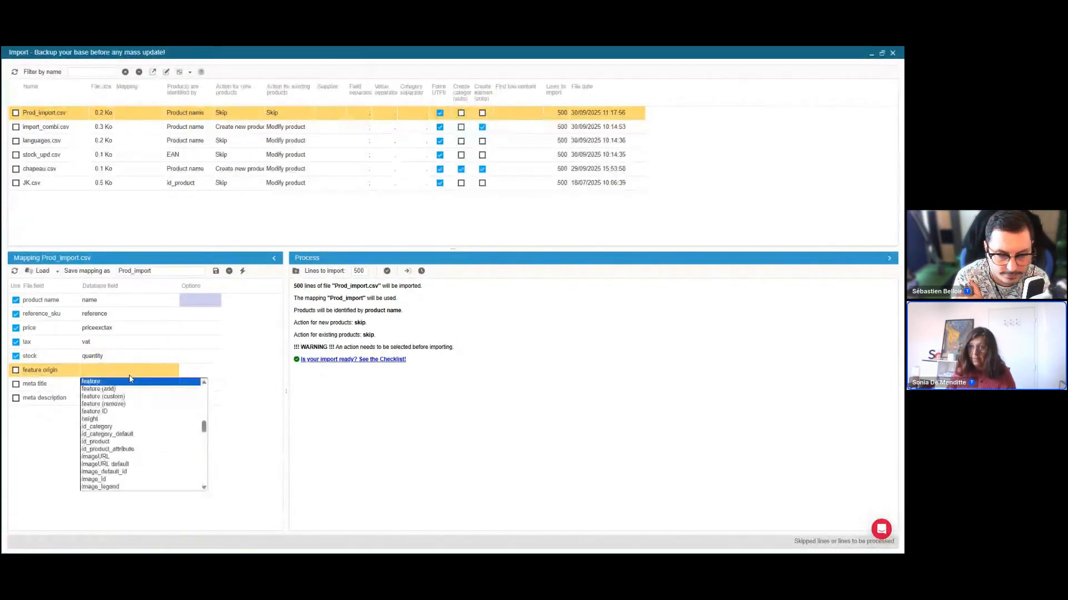
left_click(129, 380)
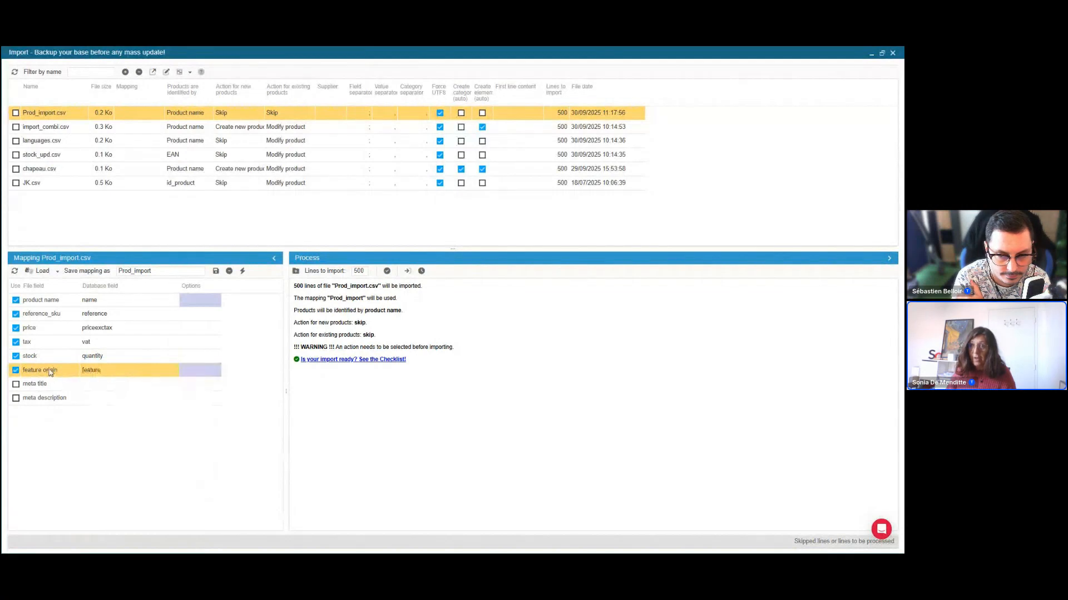
left_click(197, 371)
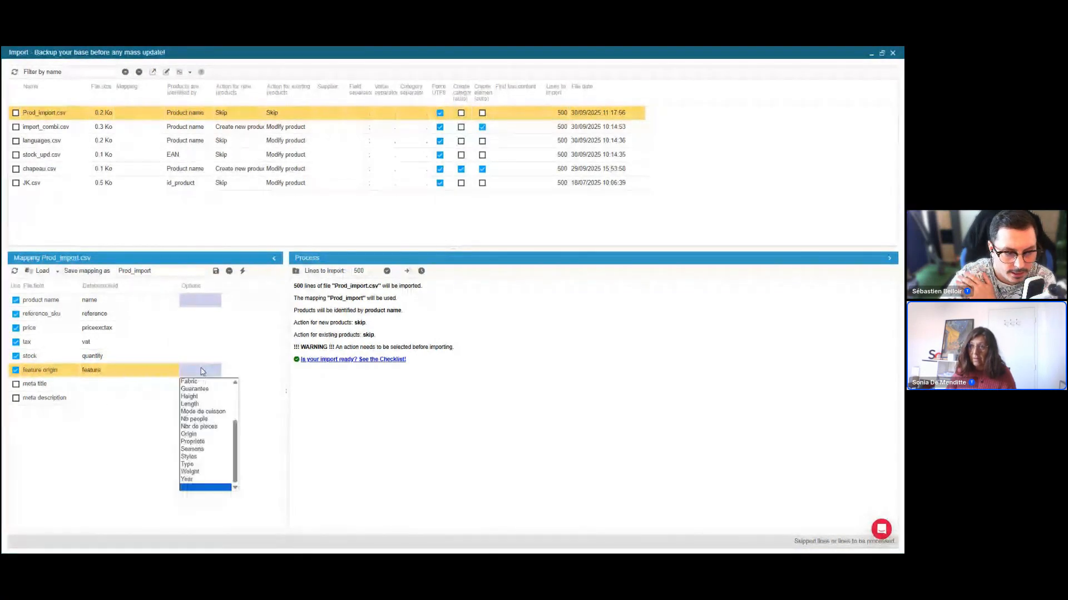
left_click(192, 434)
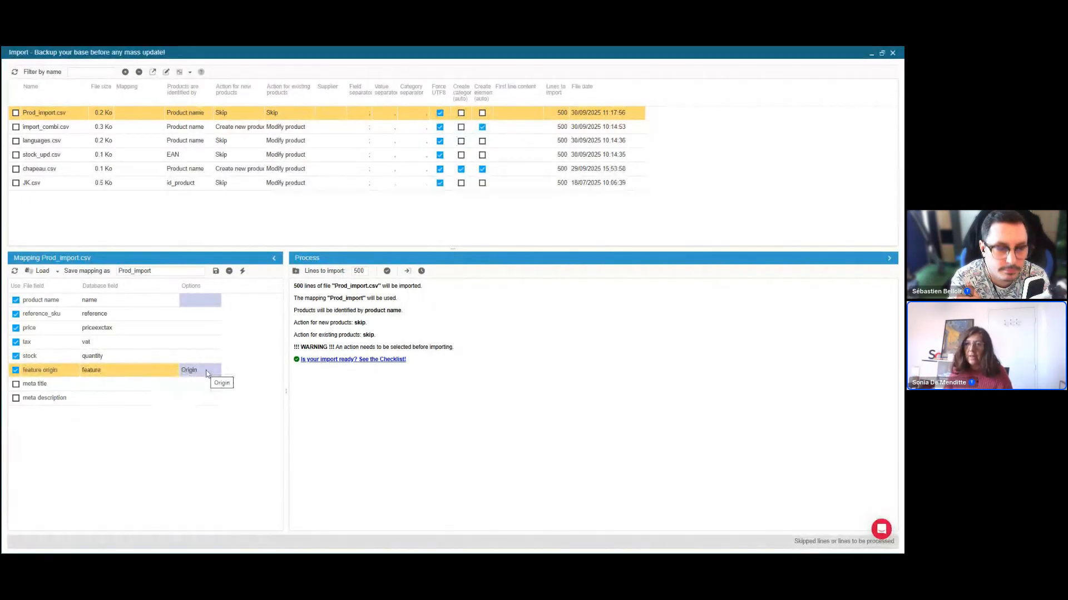
Step: Map the meta title file field to meta_title and the meta description file field to meta_description
left_click(142, 384)
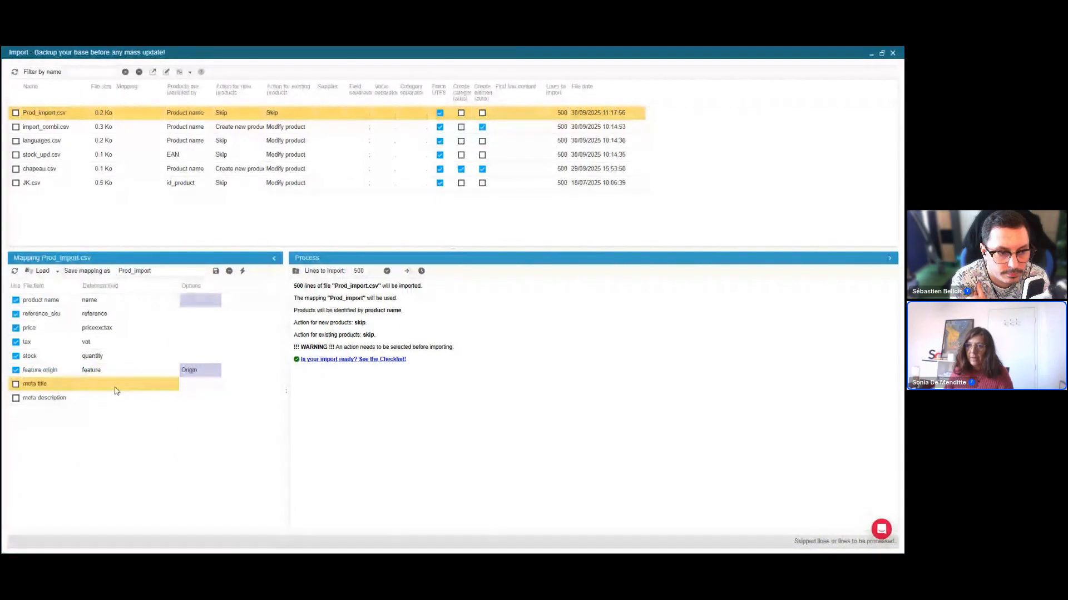
left_click(115, 387)
key("m")
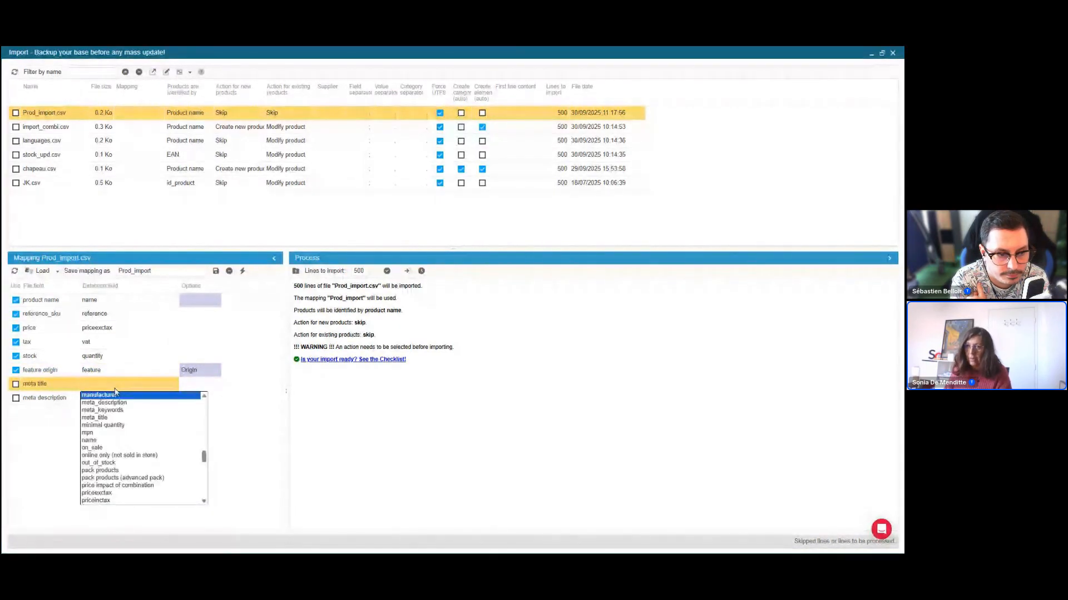
left_click(111, 418)
left_click(119, 399)
left_click(120, 400)
key("m")
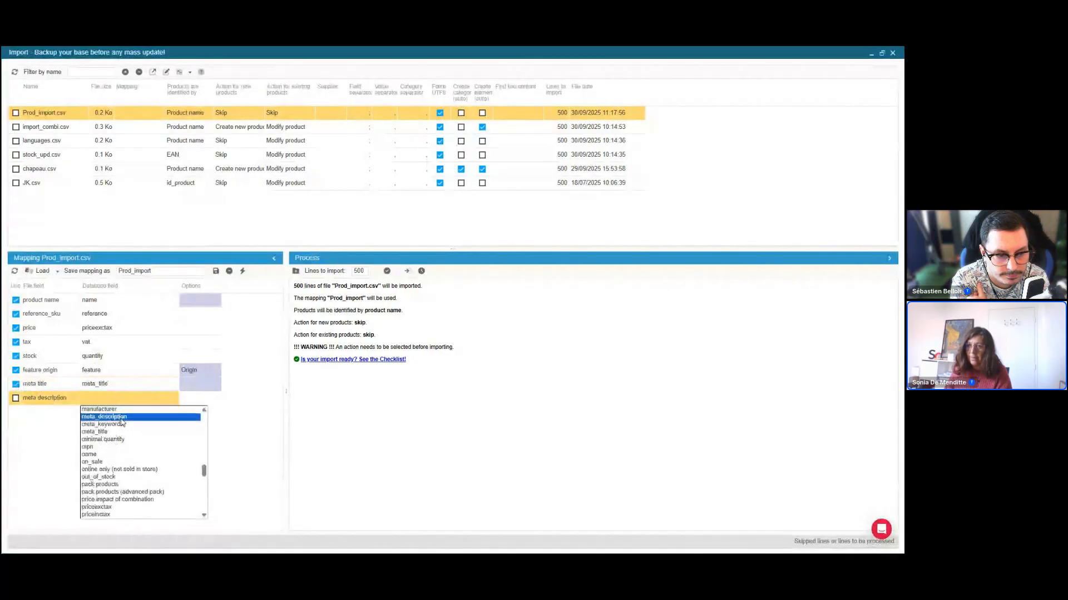
left_click(123, 423)
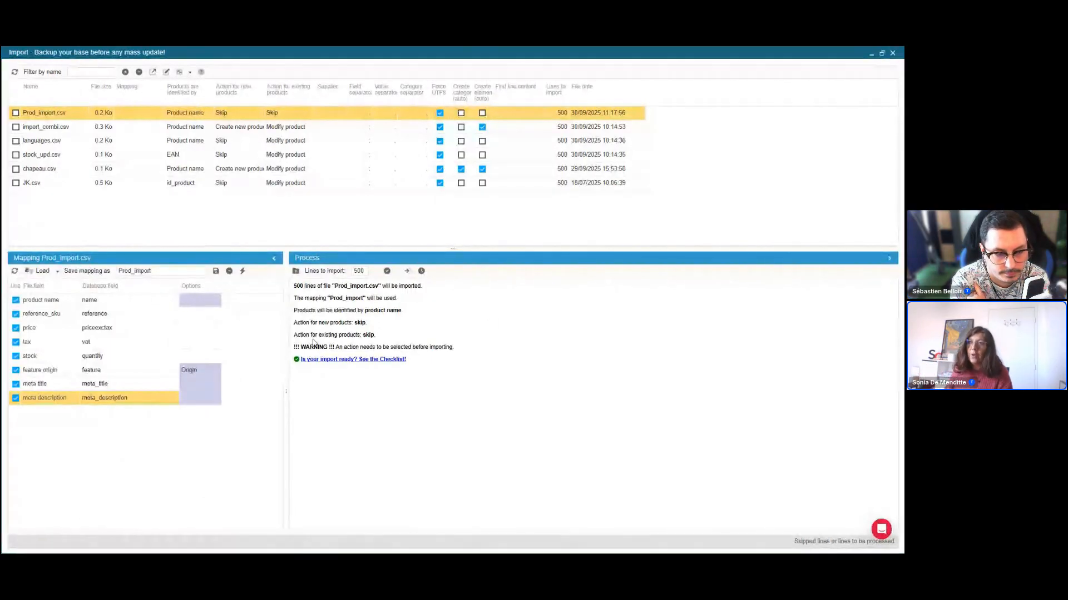
Step: Set the language option to en for the product name, meta title and meta description fields
left_click(210, 304)
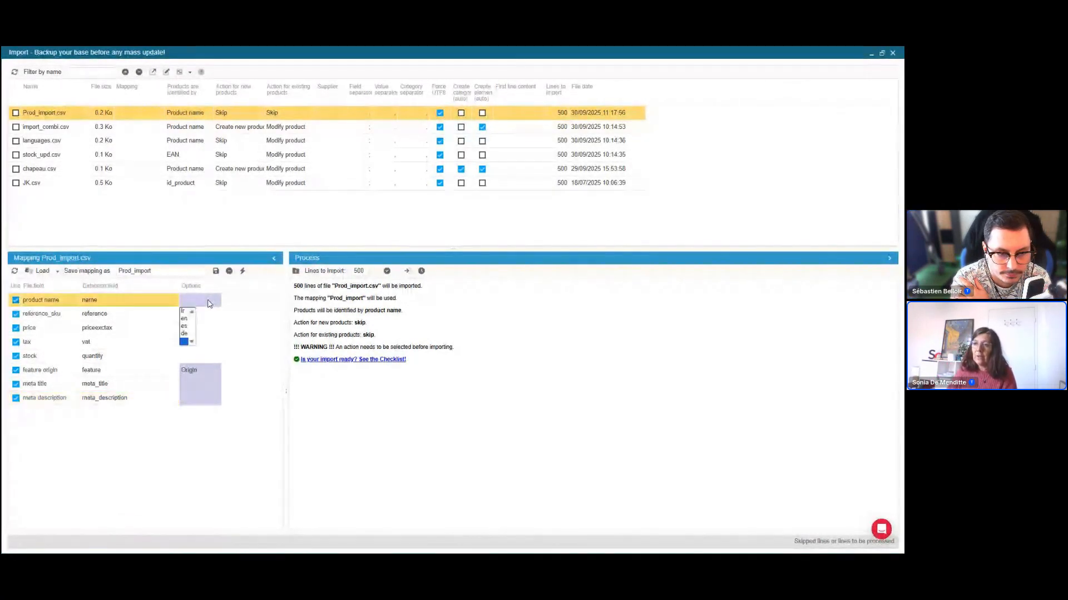
left_click(185, 319)
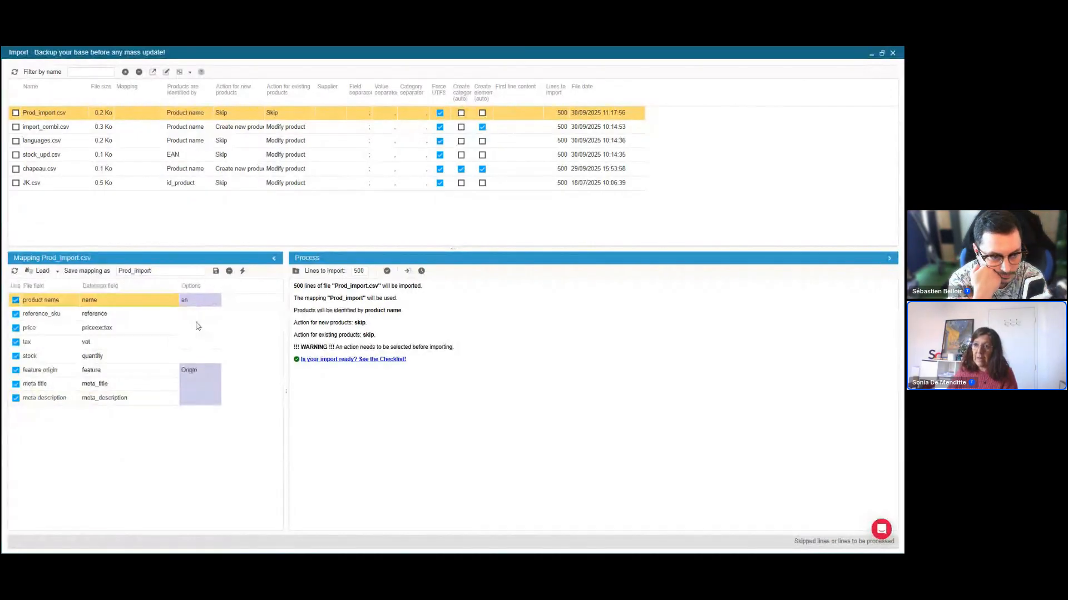
left_click(222, 389)
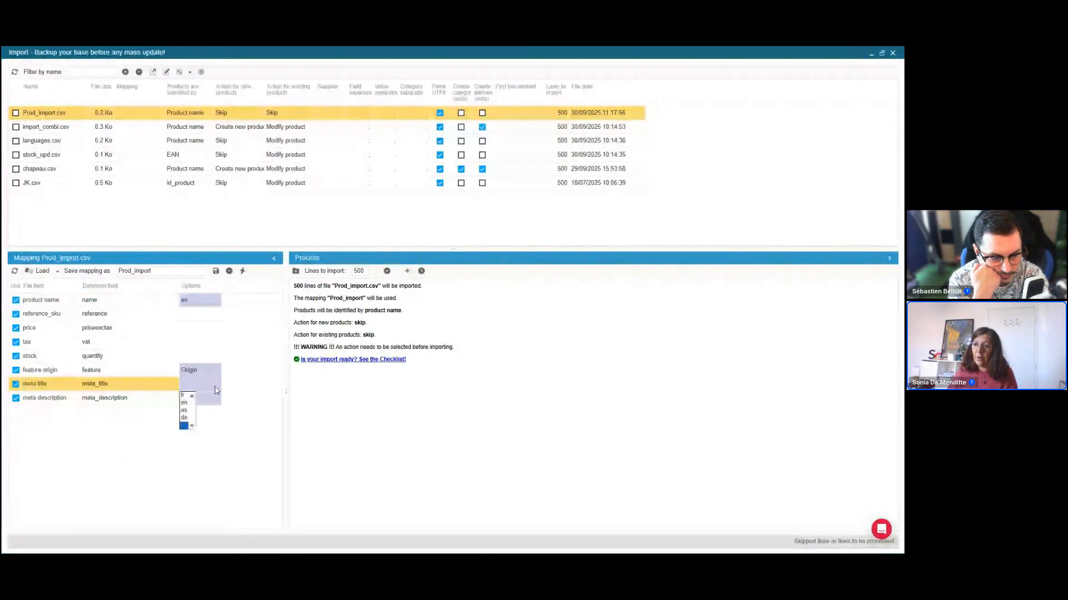
left_click(184, 404)
left_click(189, 398)
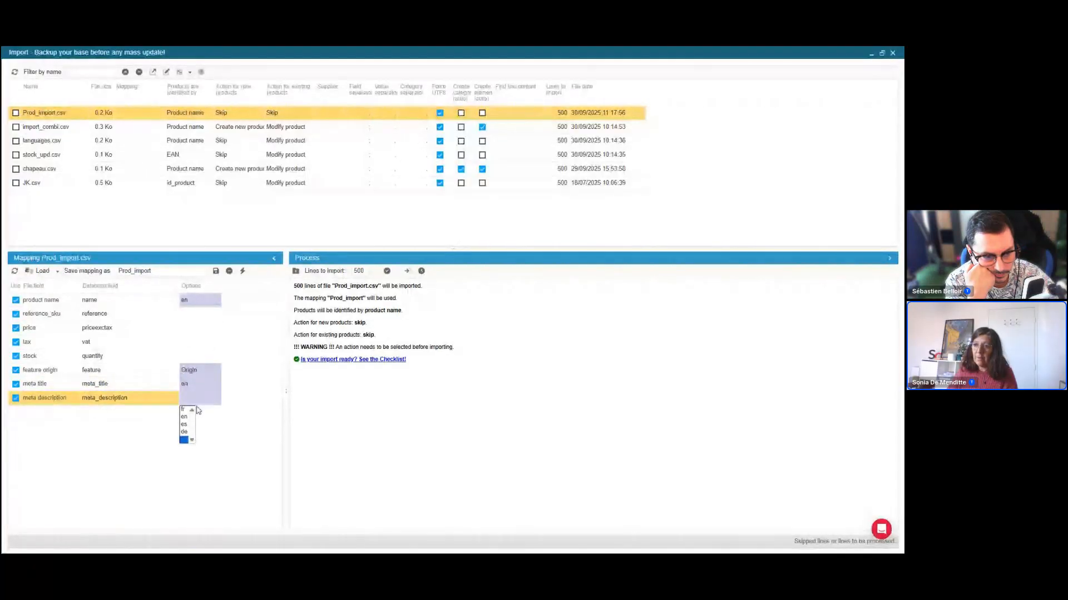
left_click(187, 418)
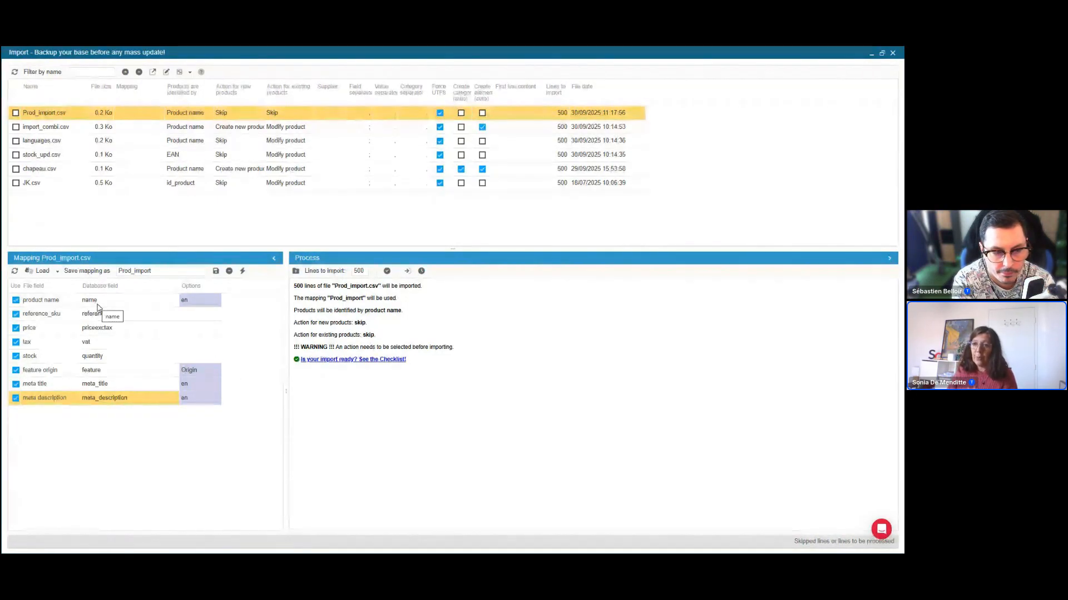
Step: Exclude the meta title and meta description fields from the mapping, save it, and check the list of saved mappings
left_click(15, 398)
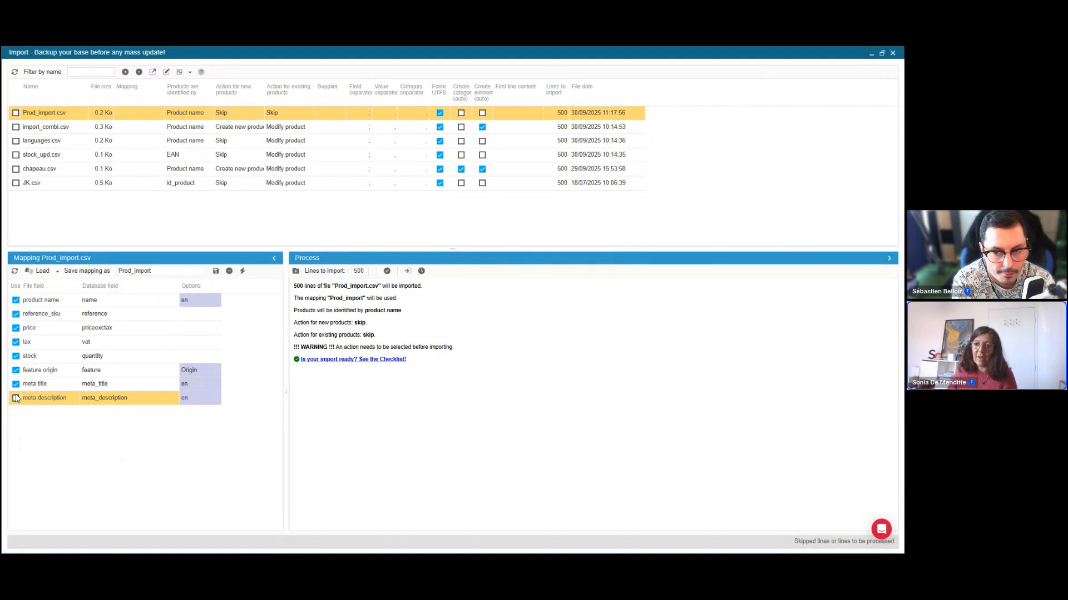
left_click(16, 384)
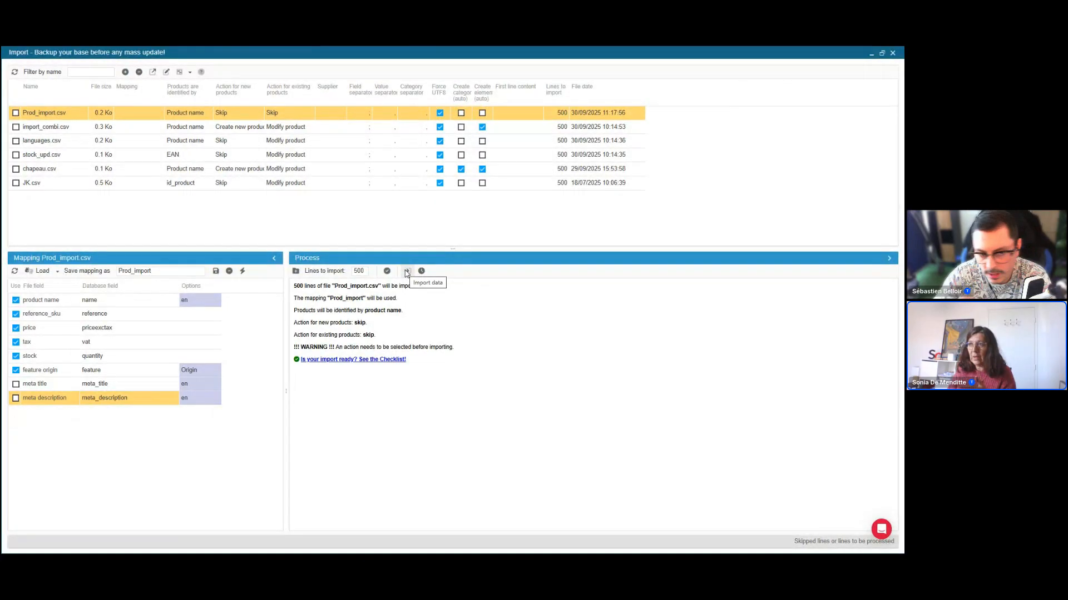
left_click(136, 301)
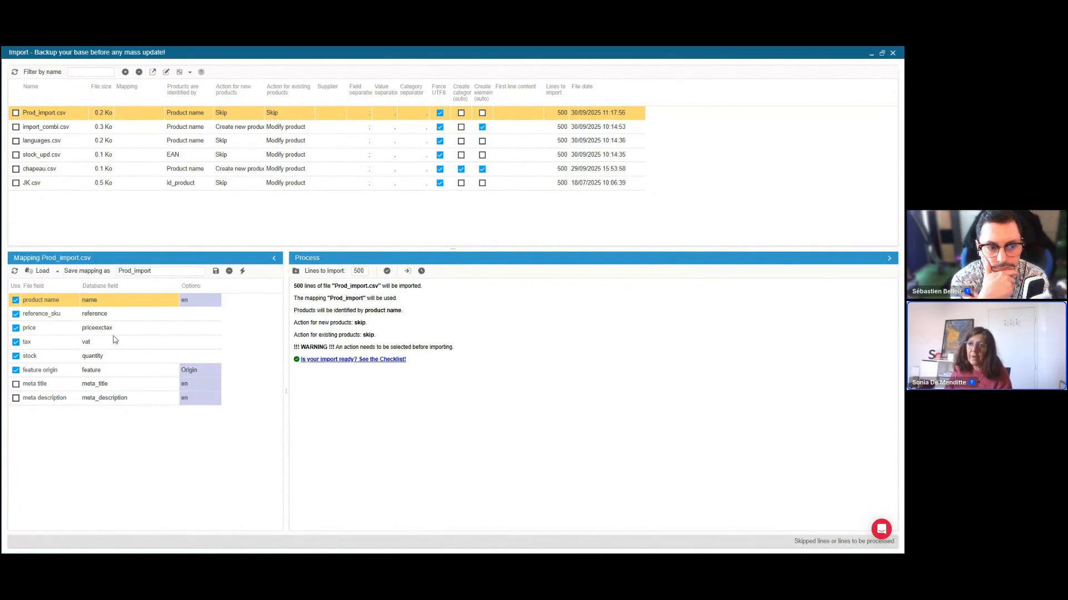
left_click(217, 273)
left_click(41, 271)
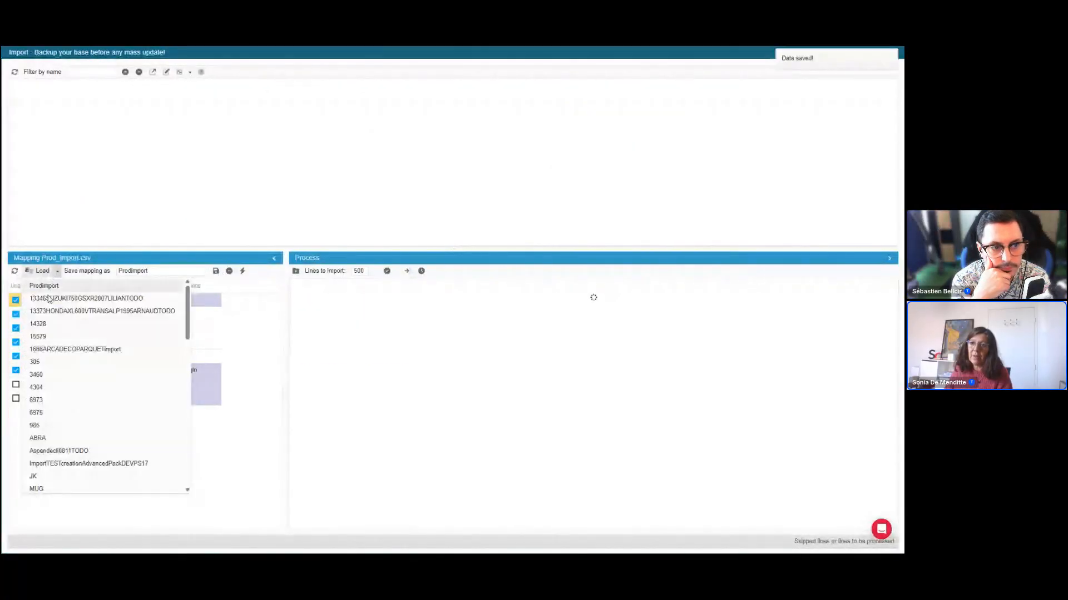
left_click(55, 269)
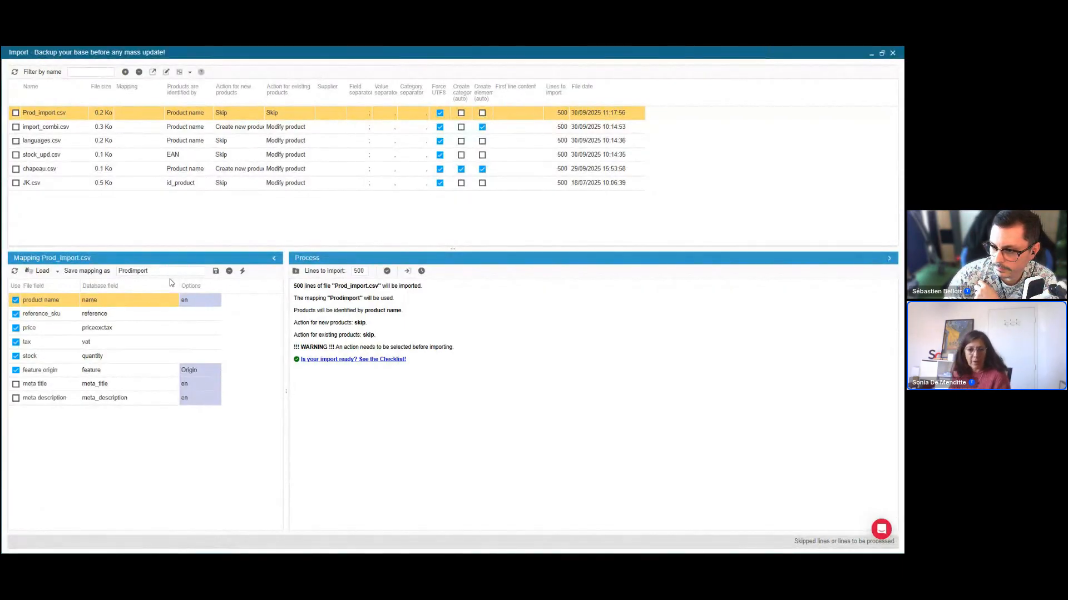
Step: Identify the Prod_import.csv products by Product name and set the action for new products to Create new product
left_click(199, 114)
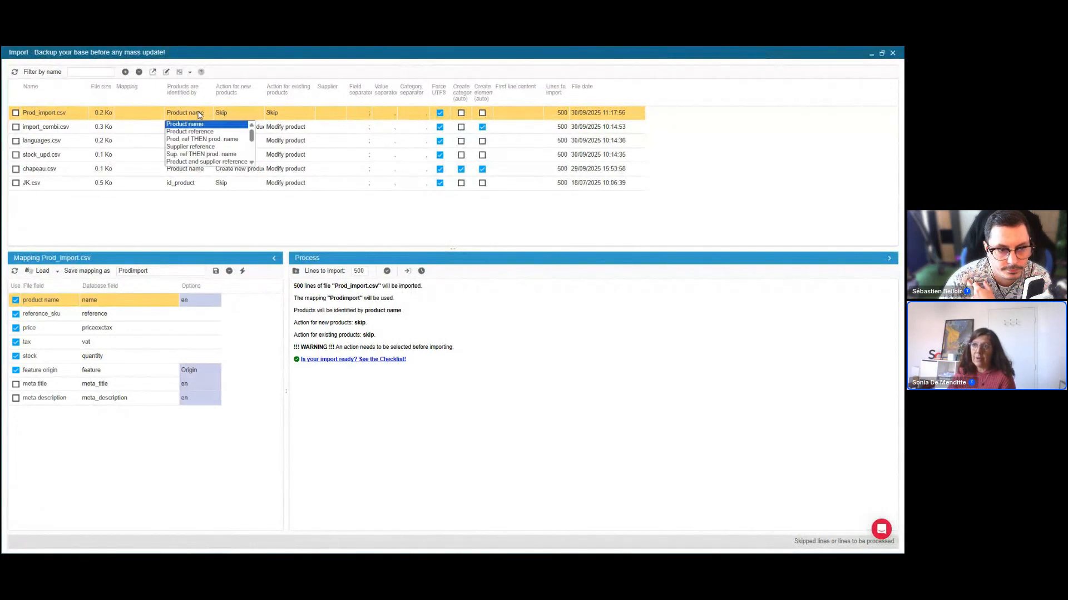
mouse_move(252, 134)
left_mouse_down()
mouse_move(252, 152)
mouse_move(252, 131)
left_mouse_up()
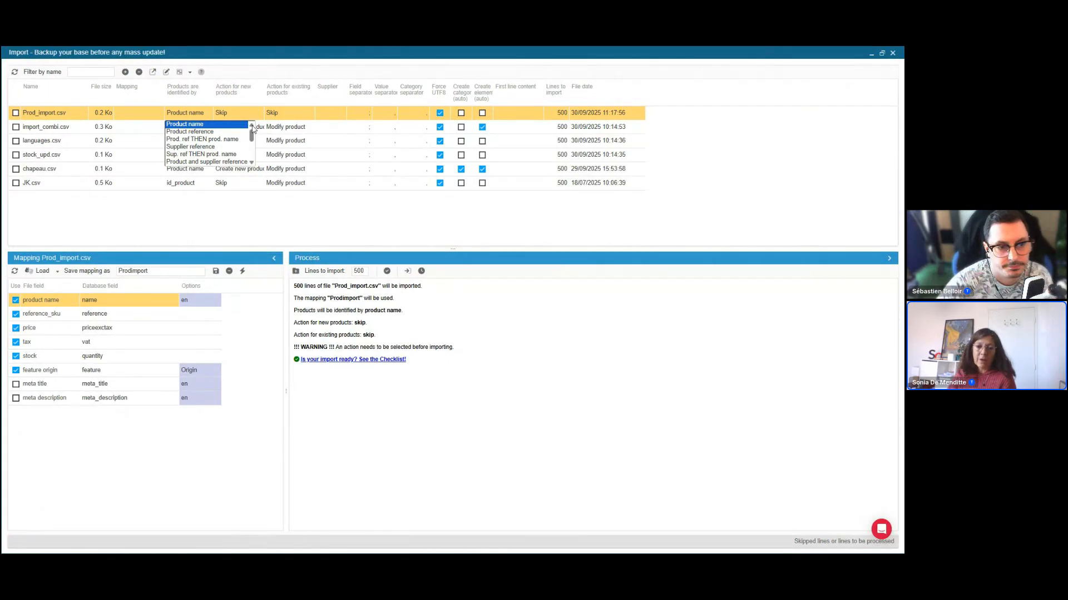
left_click(206, 124)
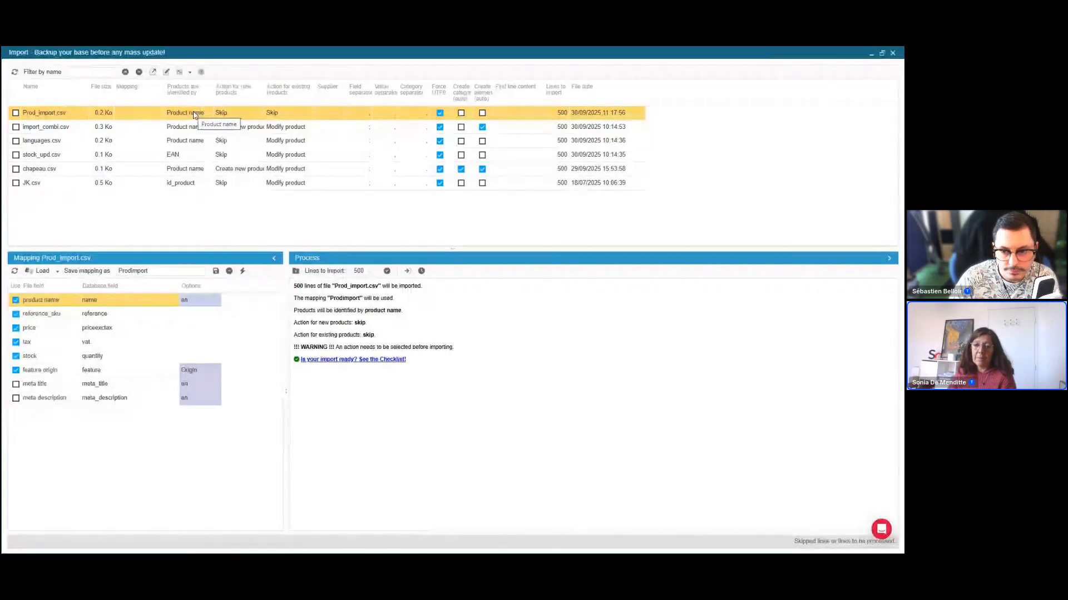
left_click(260, 114)
left_click(253, 132)
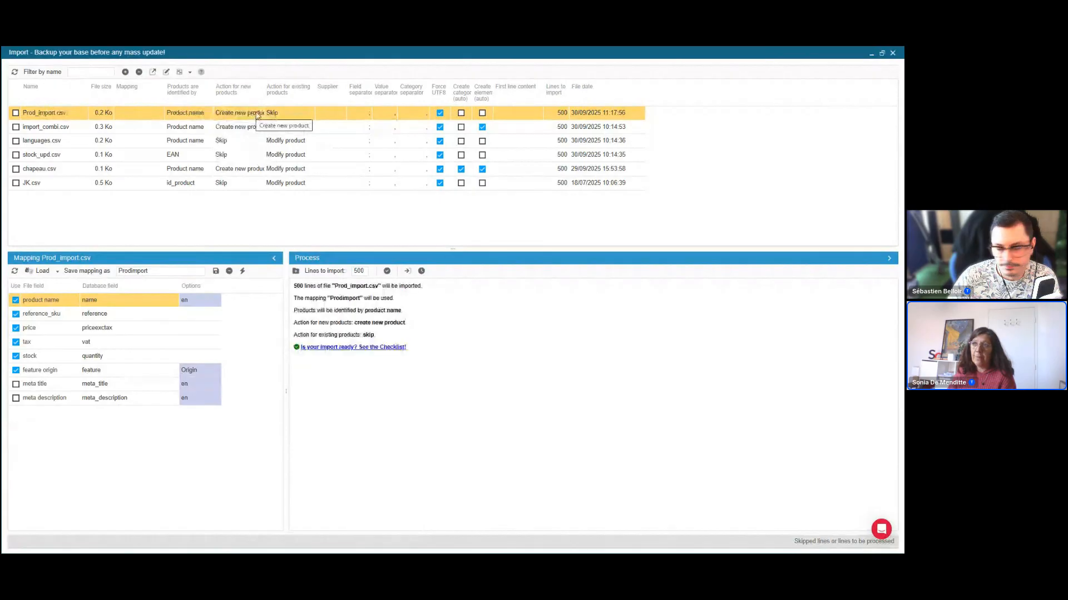
left_click_drag(265, 95, 299, 96)
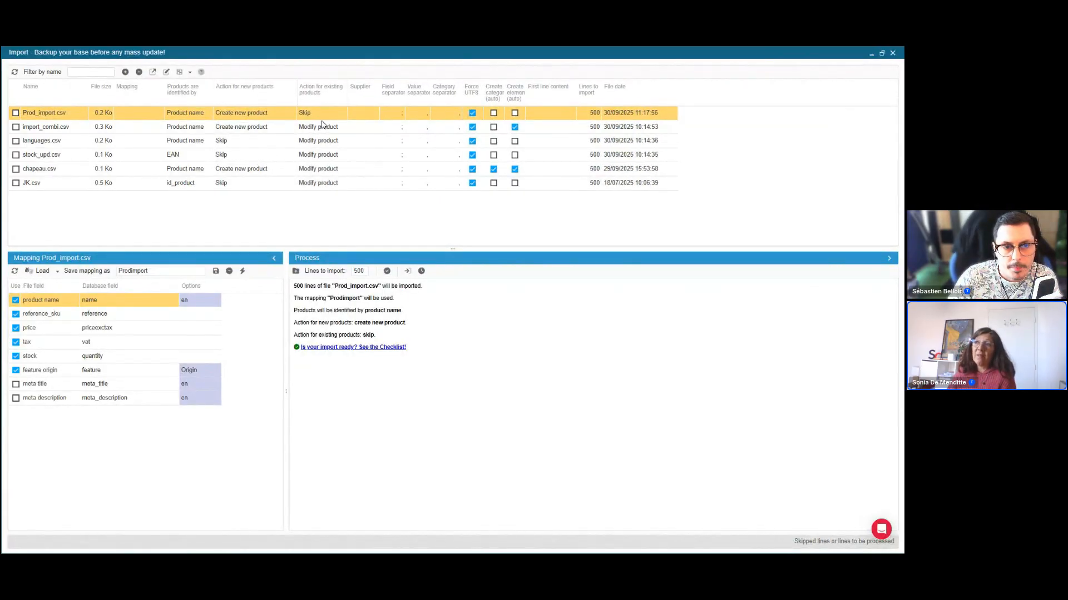
Step: Review the available actions for existing products in Prod_import.csv, keeping Skip
left_click(325, 114)
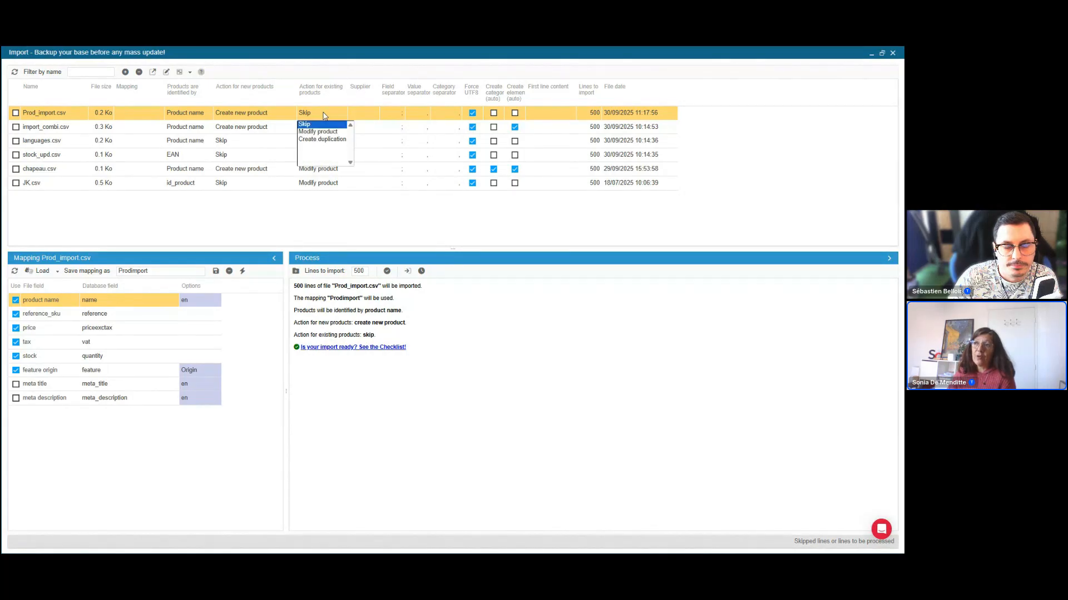
left_click(324, 116)
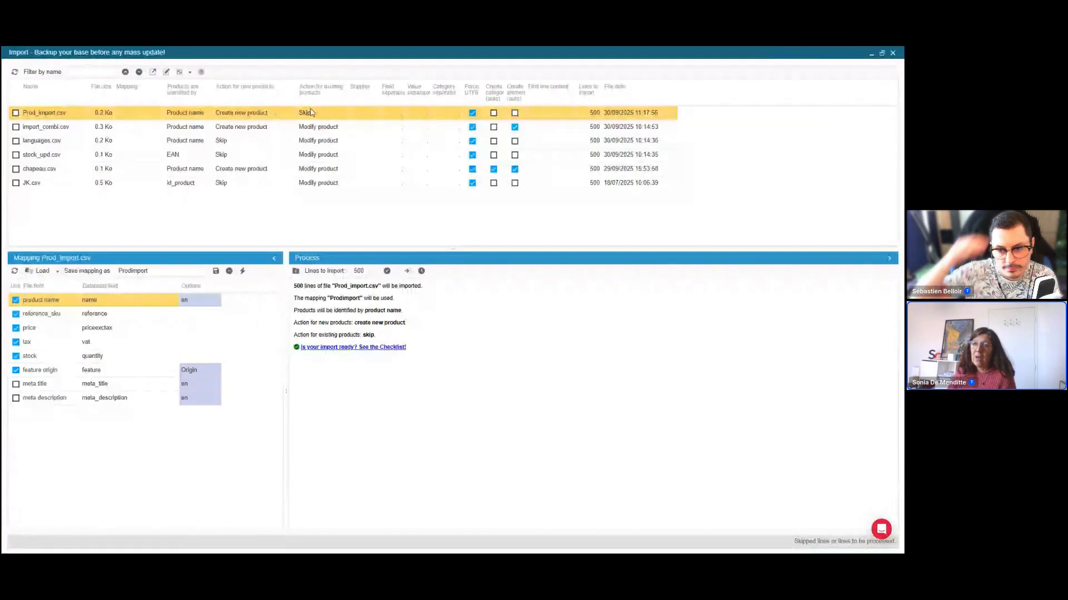
left_click(322, 113)
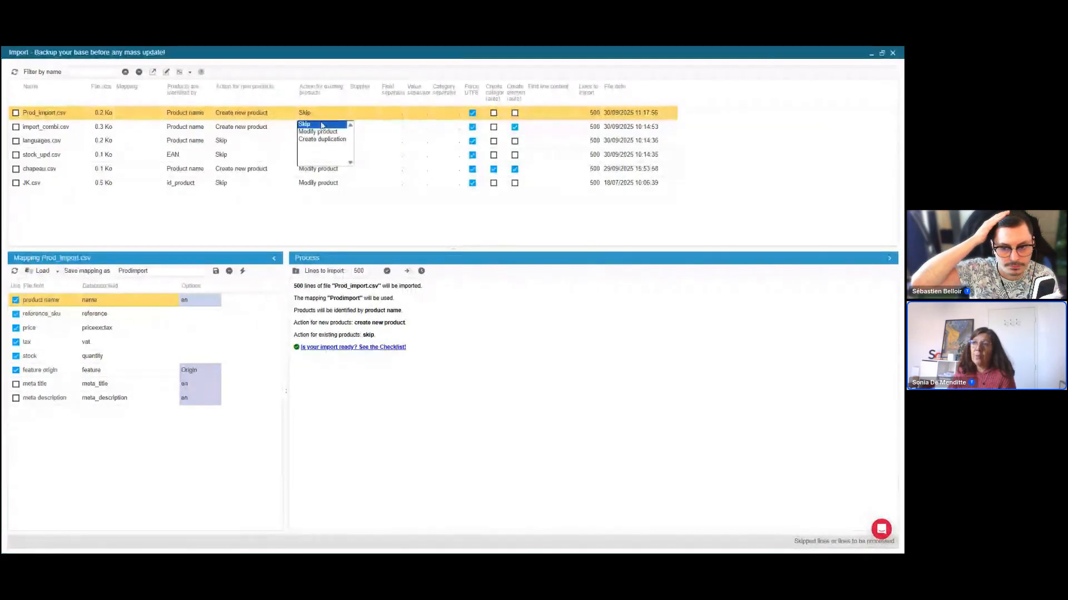
left_click(325, 116)
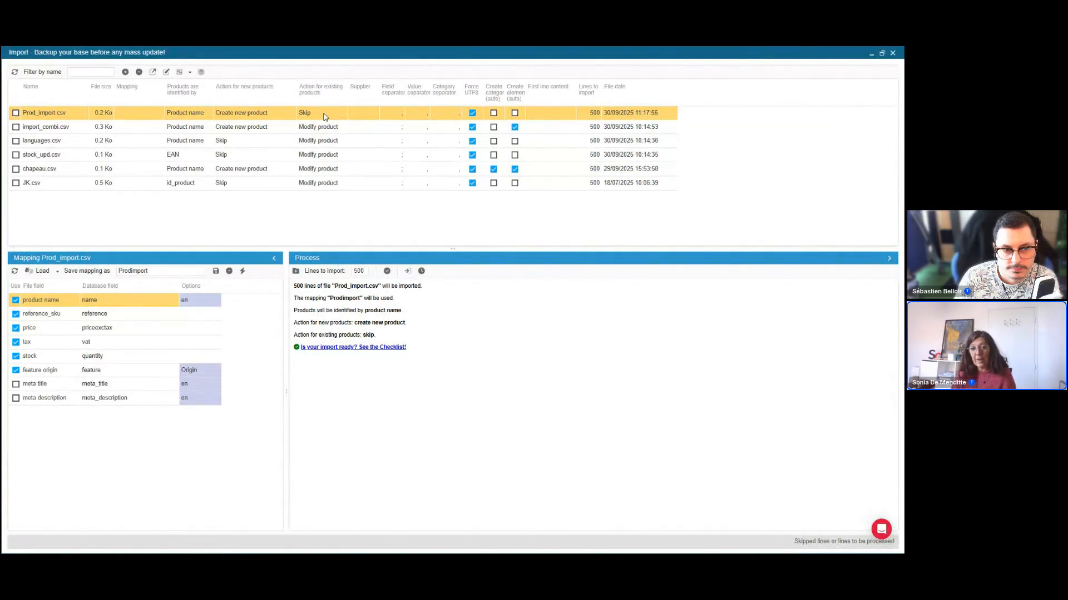
left_click(325, 114)
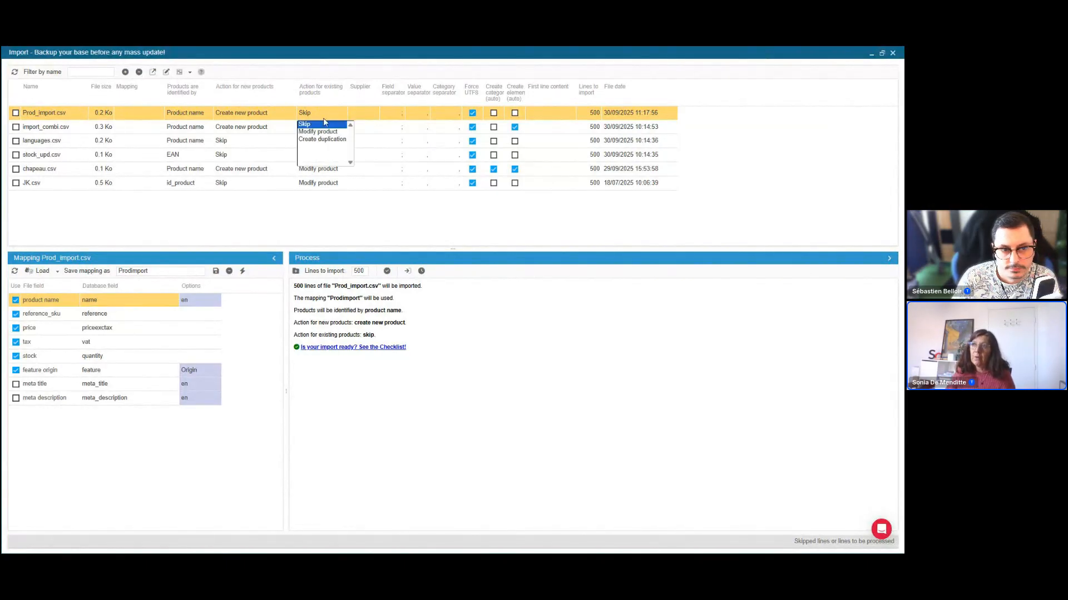
left_click(323, 114)
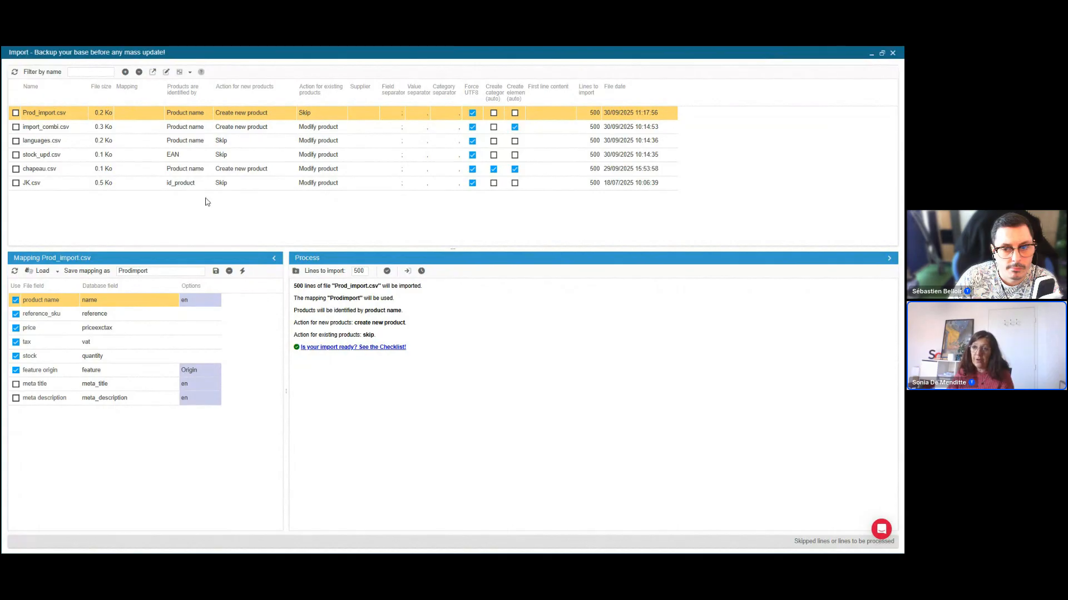
Step: Go through the mapped fields and include meta title and meta description in the import again
left_click(142, 317)
left_click(132, 334)
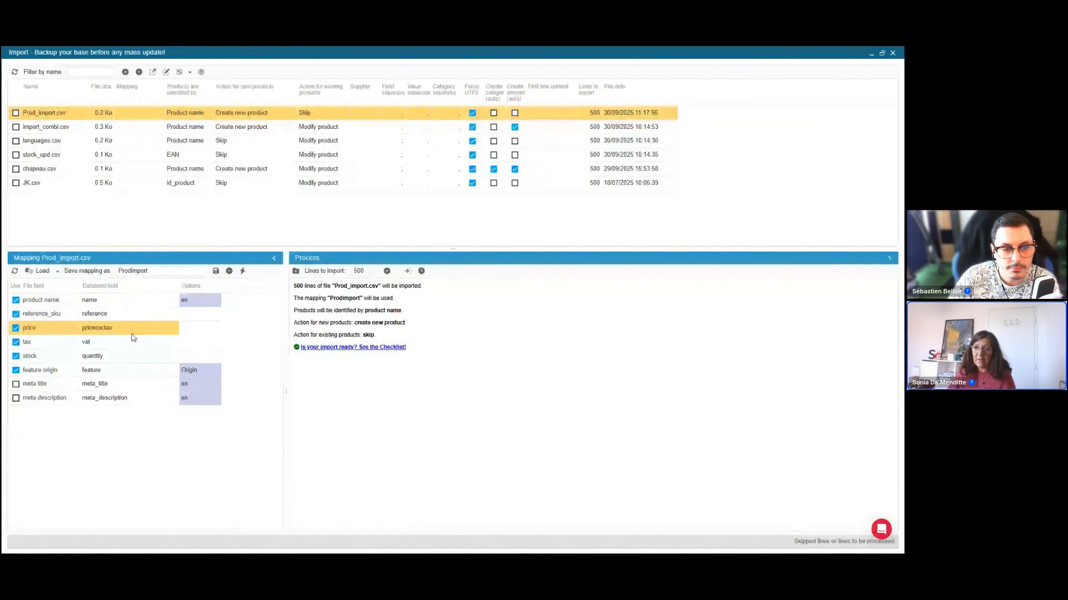
left_click(132, 344)
left_click(131, 357)
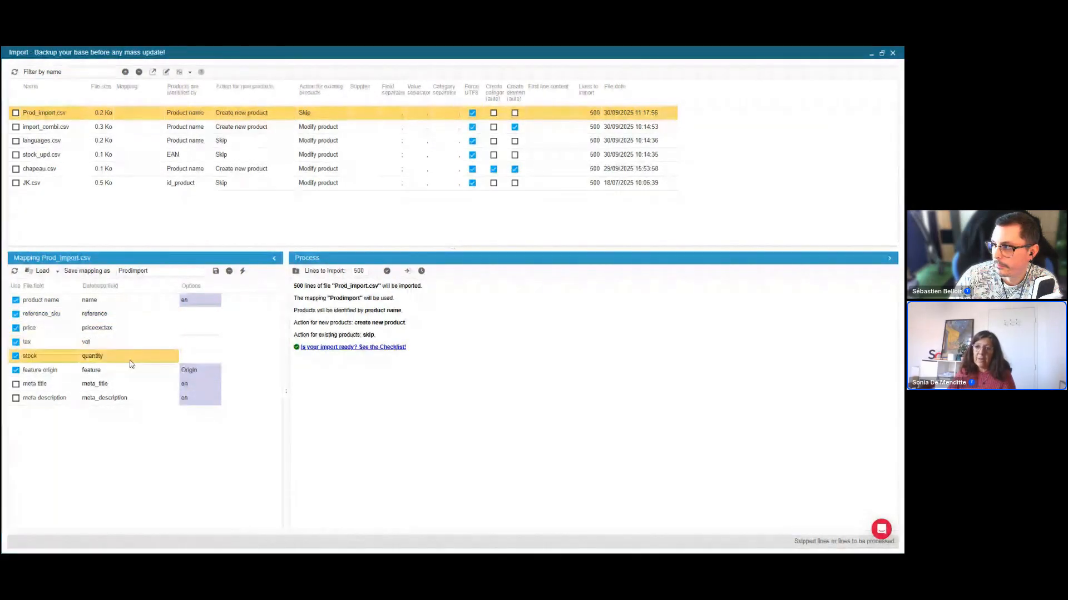
left_click(125, 370)
left_click(15, 384)
left_click(15, 398)
left_click(129, 400)
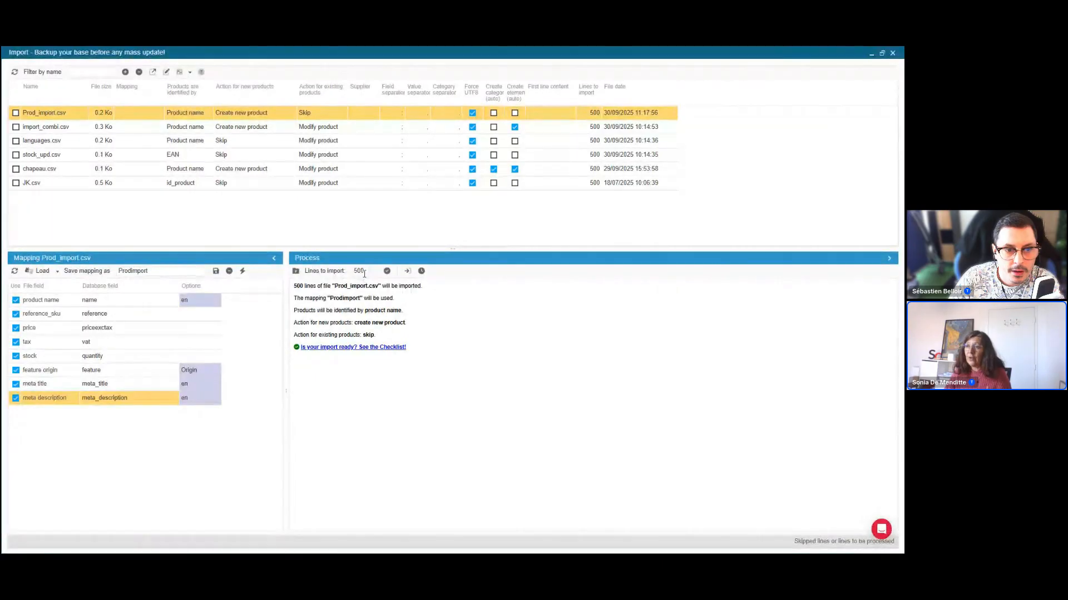
Step: Set the number of lines to import to 5000 and run the Prod_import.csv data import
left_click_drag(365, 273, 353, 273)
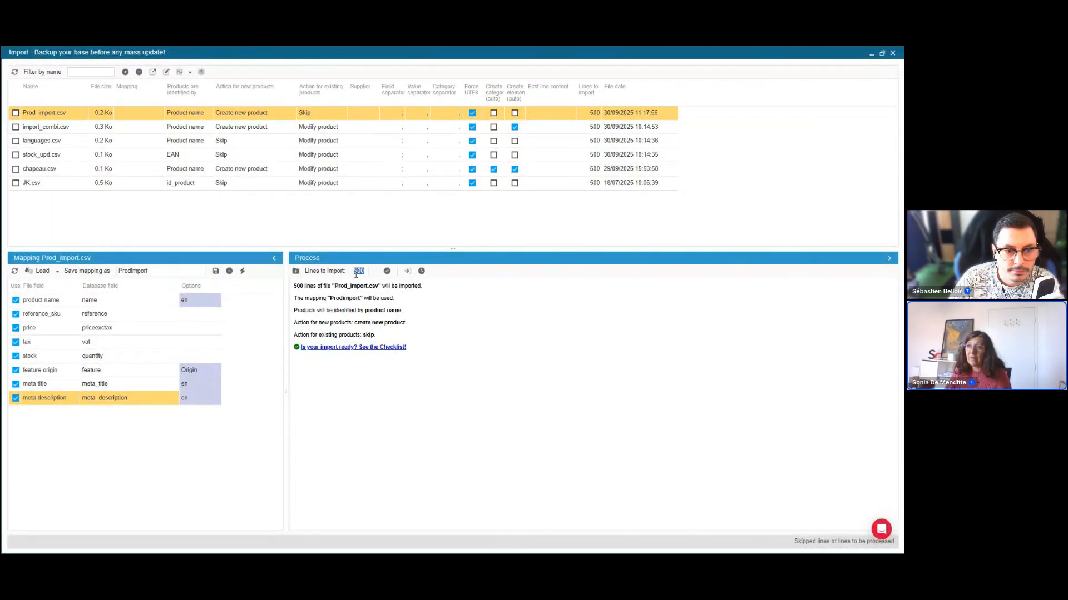
left_click(536, 331)
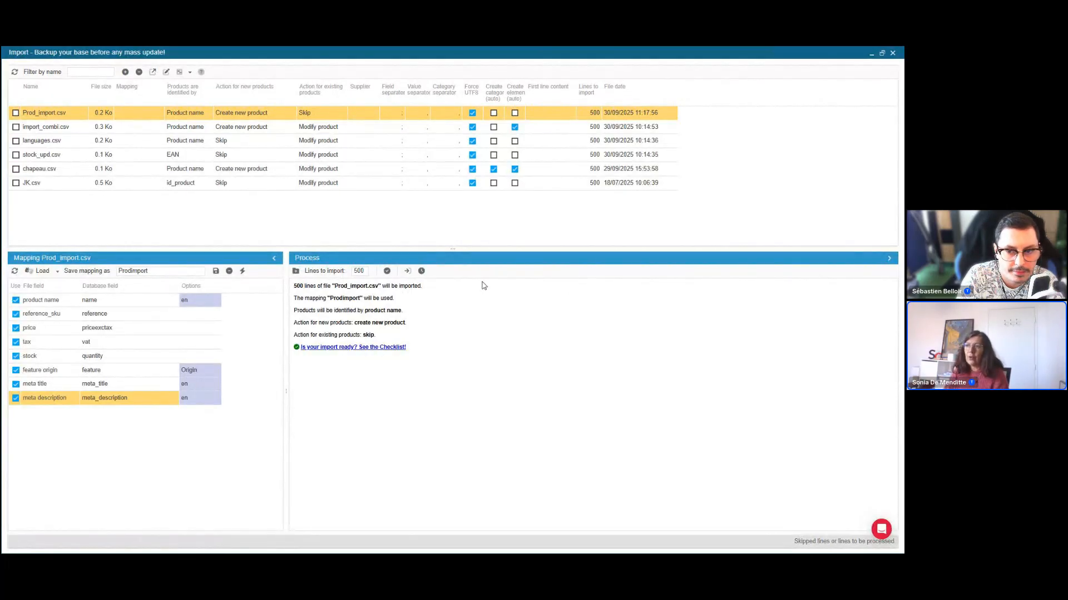
left_click(367, 271)
type("0")
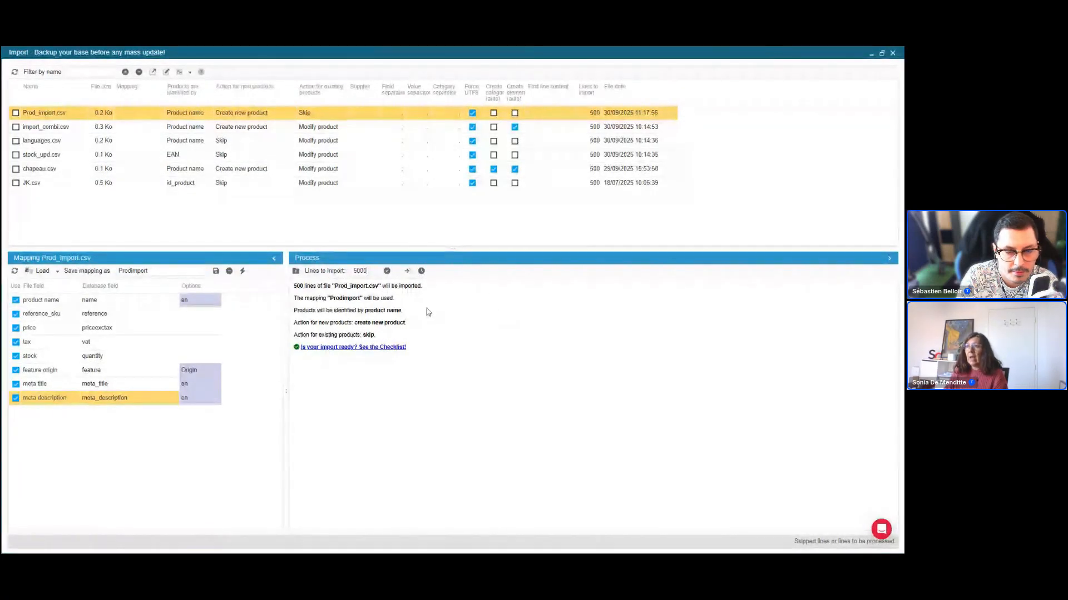
left_click(407, 272)
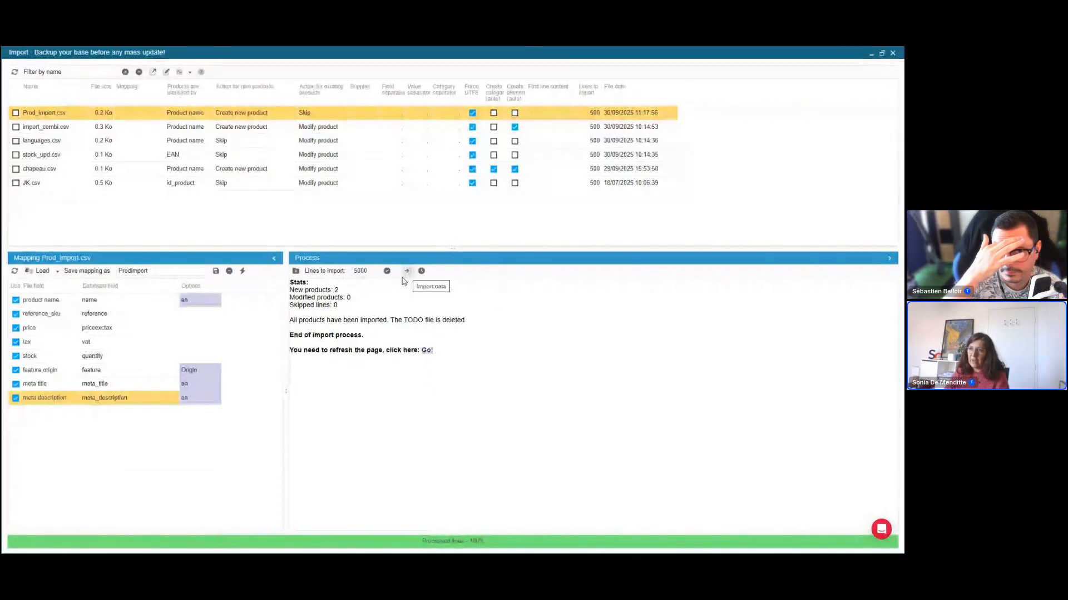
Step: Examine the import statistics and the message about the imported products and the TODO file
left_click_drag(307, 294, 339, 306)
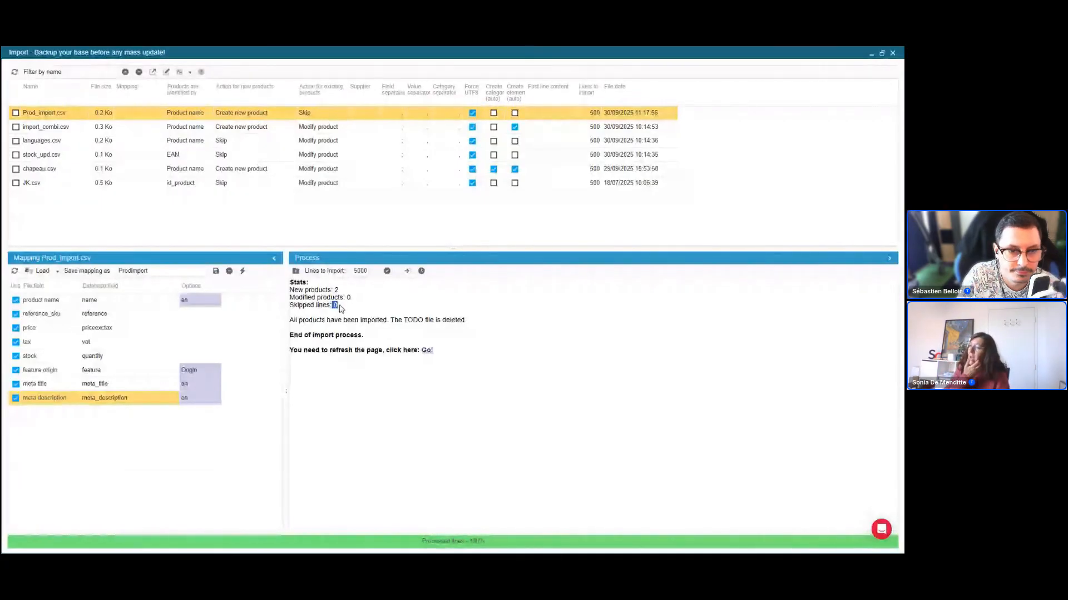
left_click(343, 324)
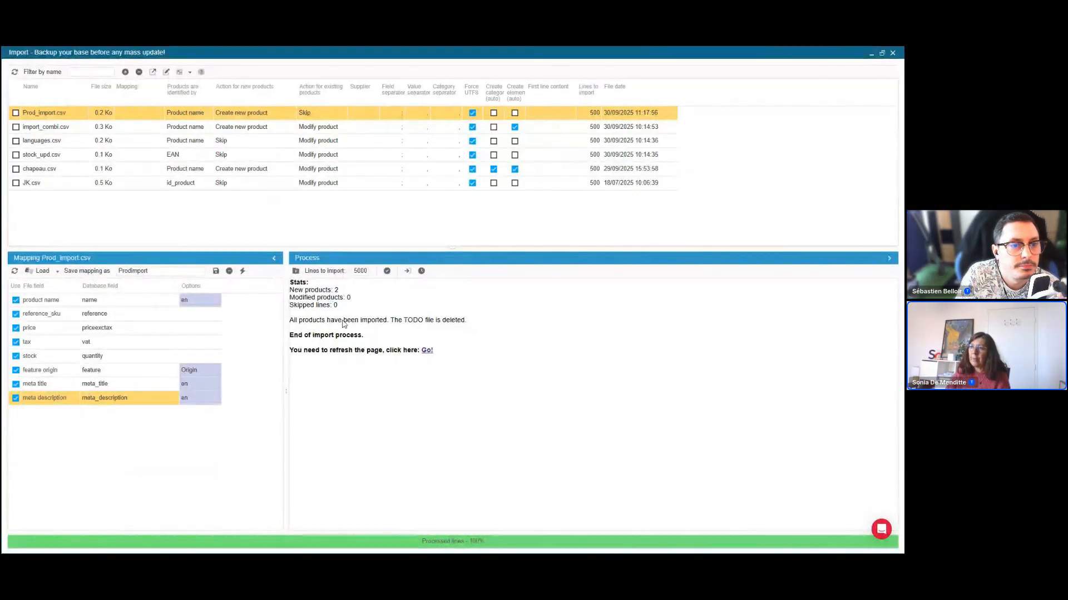
left_click_drag(343, 323, 470, 324)
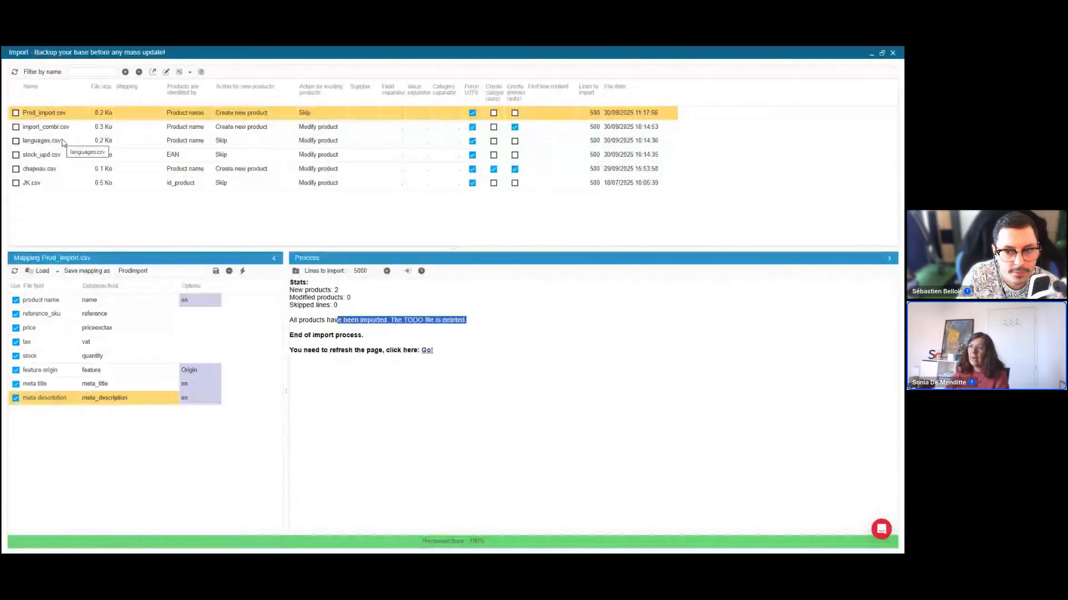
Step: Reread the end-of-process message and the new products line in the import report
left_click_drag(309, 335, 369, 334)
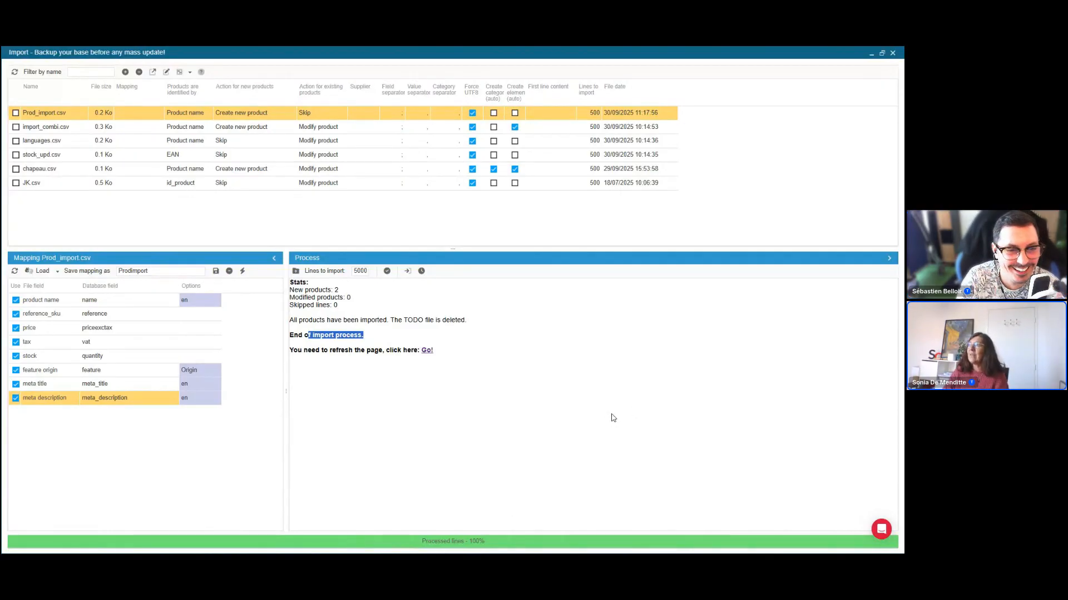
left_click(330, 337)
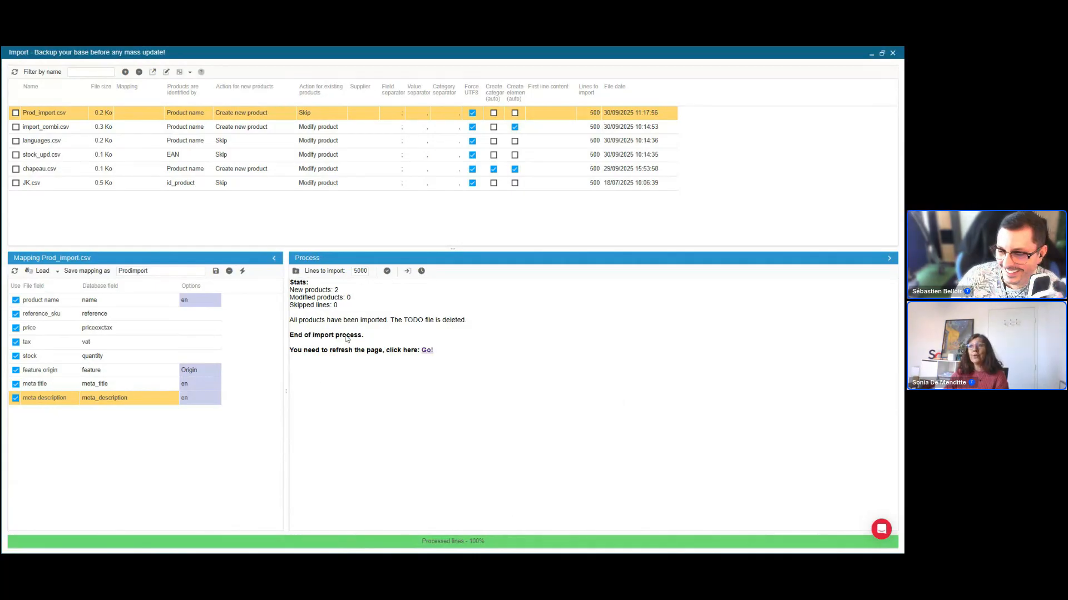
left_click_drag(346, 290, 328, 291)
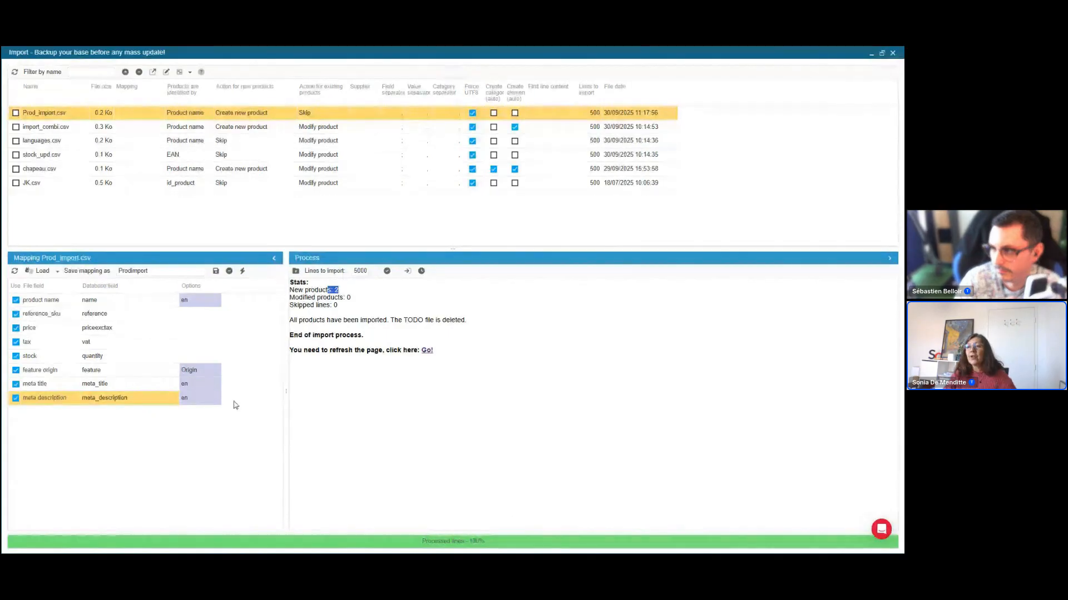
Step: Leave the import tool, refresh the category tree and view the products in the Prod_import.TODO.csv category
left_click(892, 53)
left_click(25, 83)
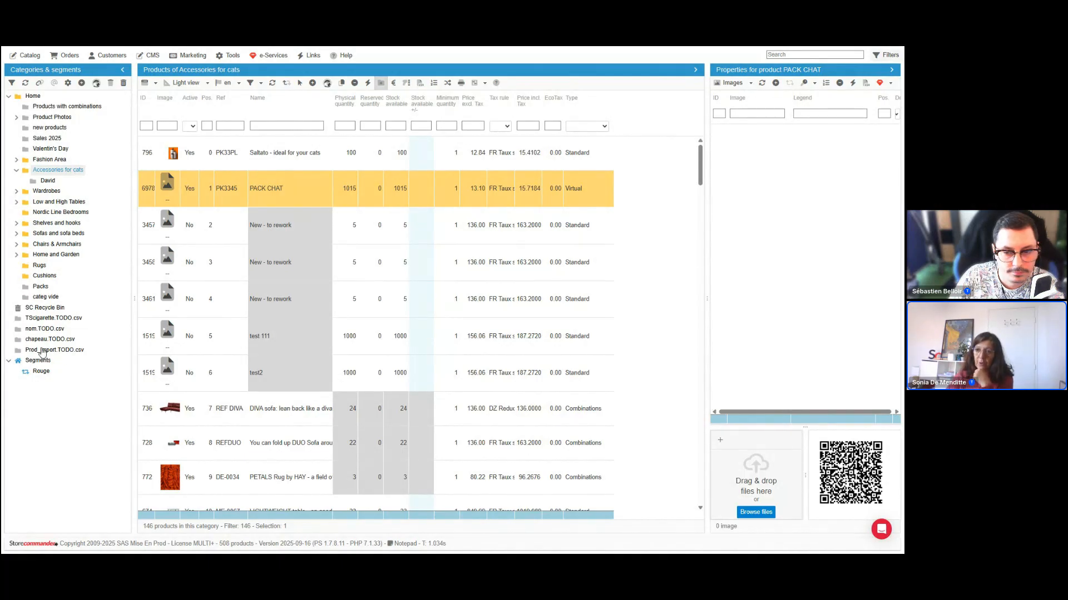
left_click(55, 351)
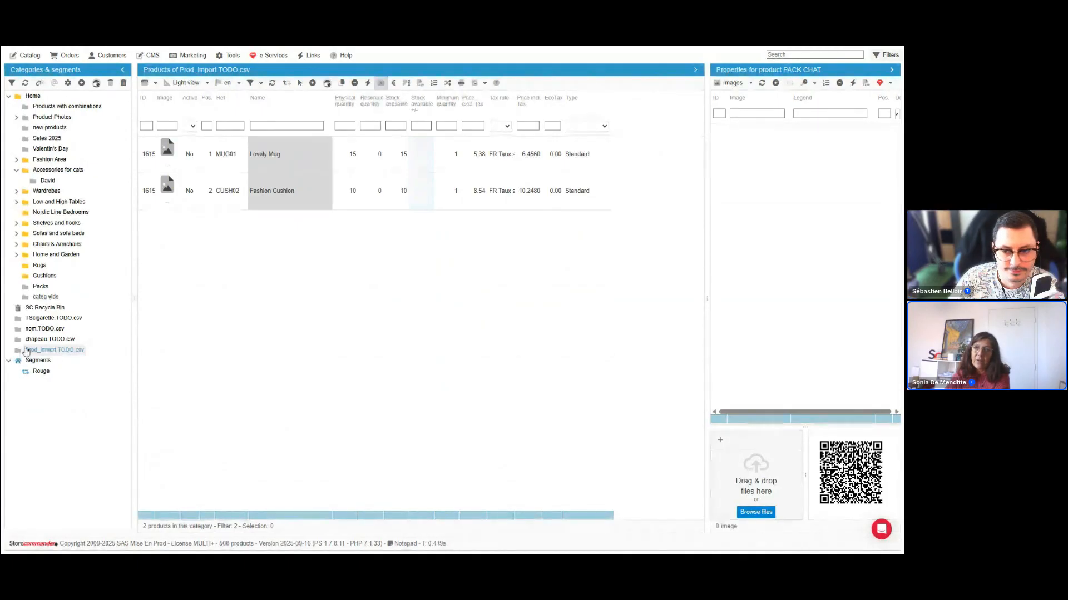
left_click(9, 97)
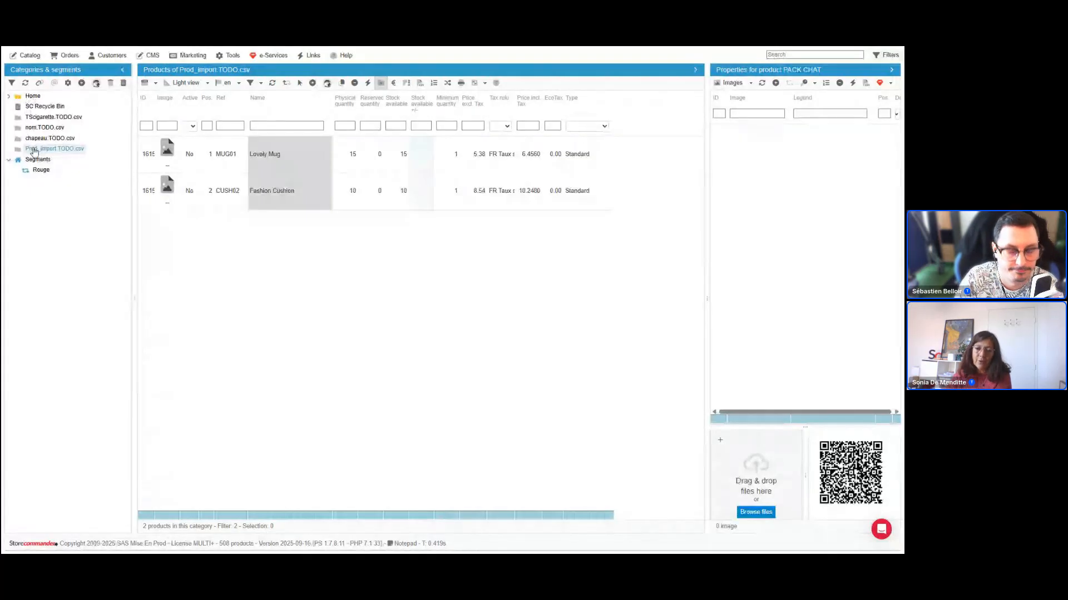
left_click(9, 97)
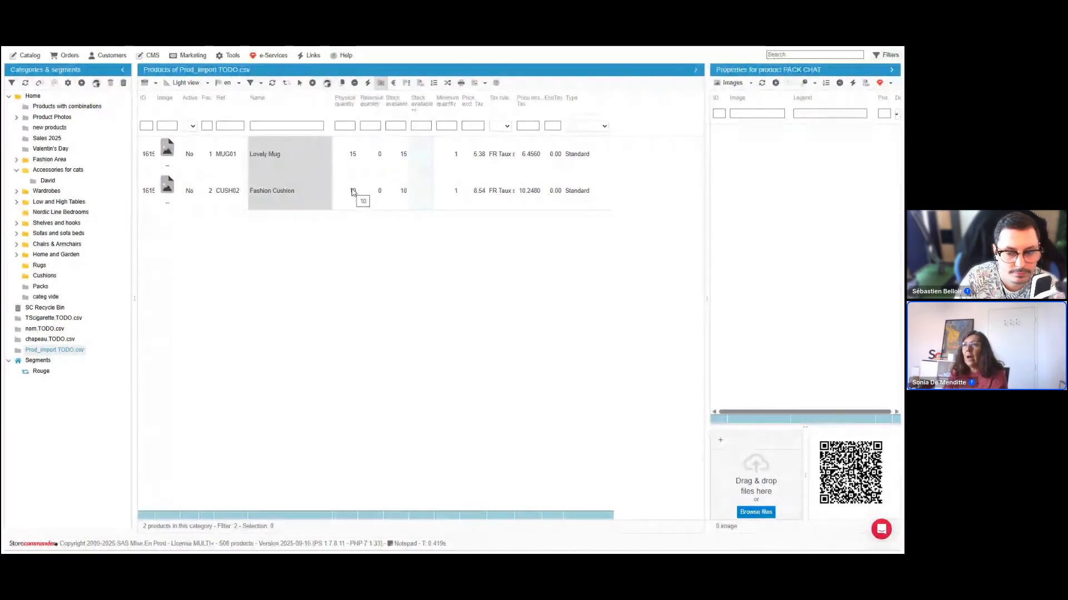
Step: Display the categories assigned to the Lovely Mug product in a widened properties area
left_click(386, 171)
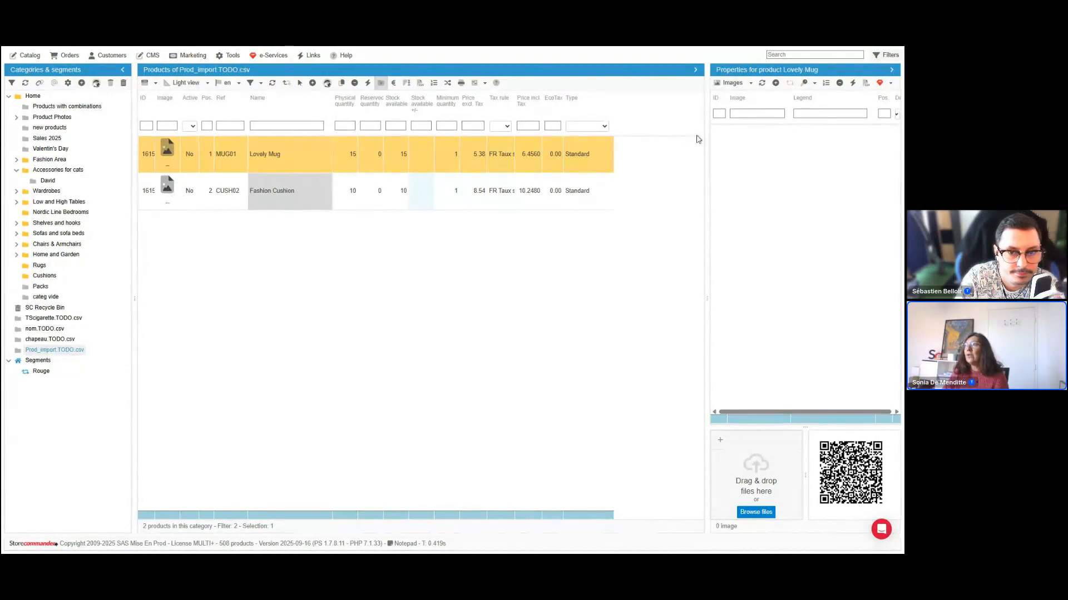
left_click_drag(706, 141, 564, 133)
left_click(608, 83)
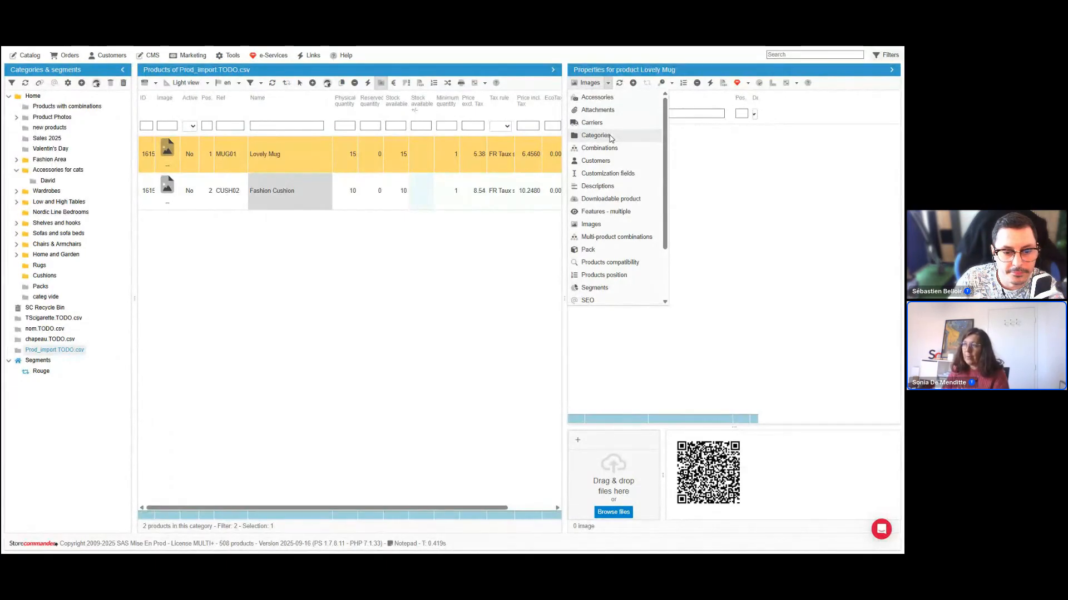
left_click(595, 136)
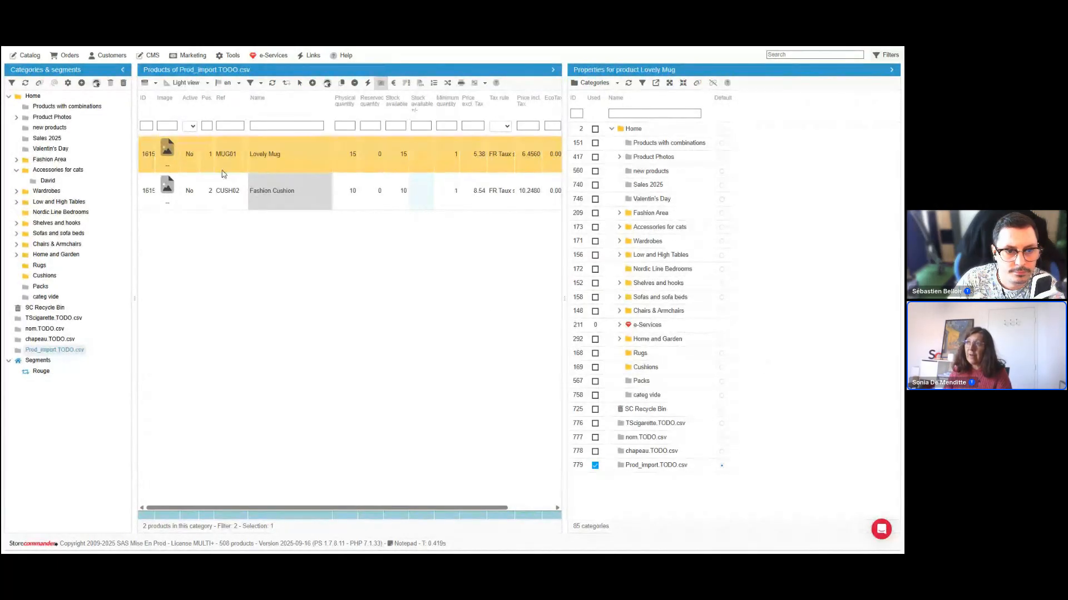
Step: Show the Lovely Mug's Features - multiple properties and inspect the values of its Origin feature
left_click(587, 82)
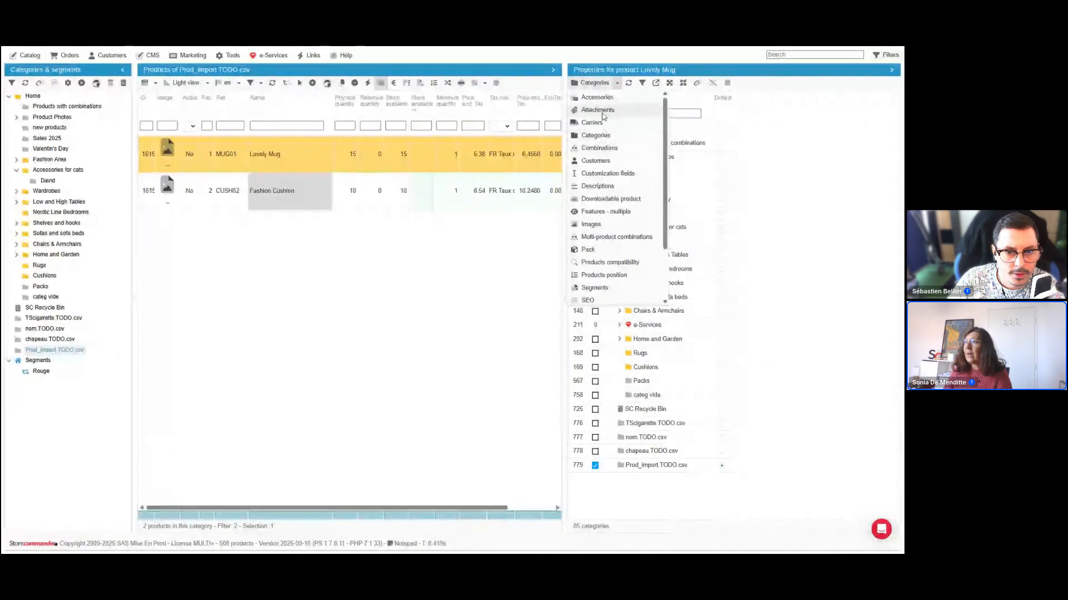
left_click(604, 214)
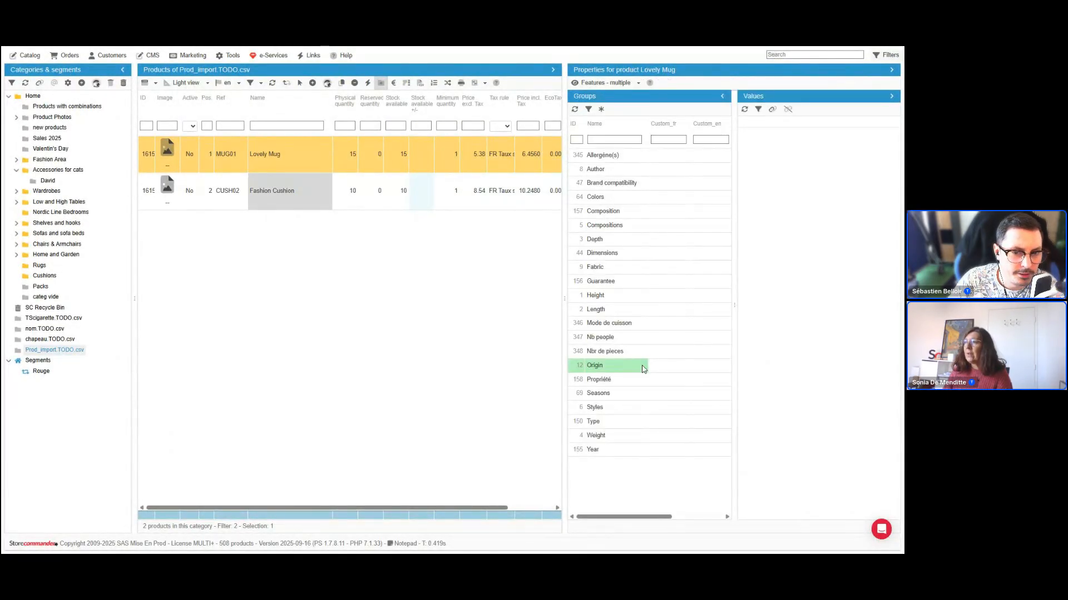
left_click(642, 368)
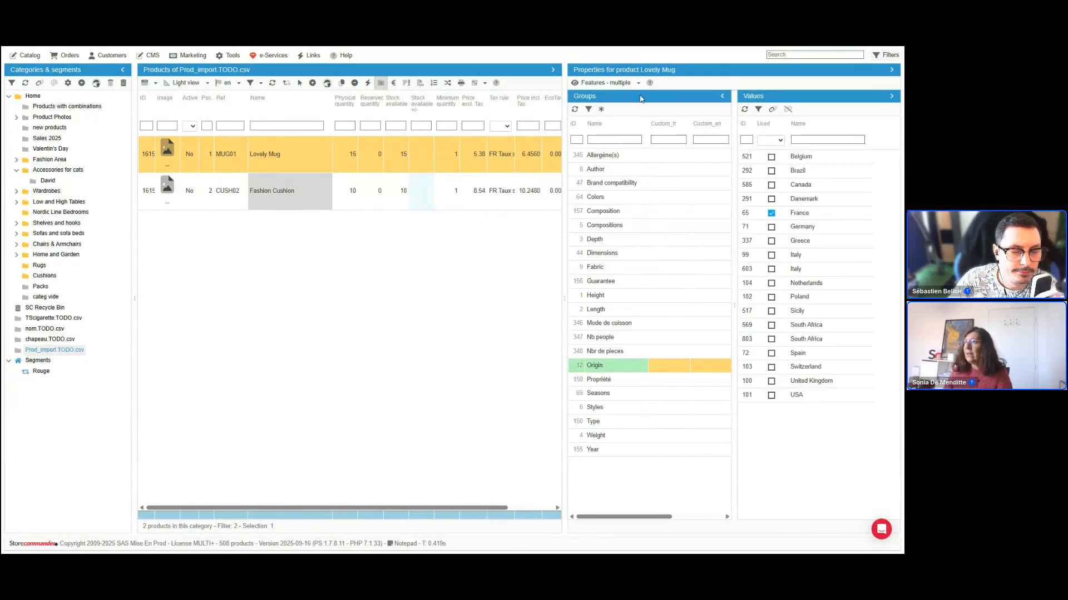
Step: Show the Lovely Mug's SEO properties in a wider area and compare the EN, FR, ES and DE entries
left_click(621, 85)
left_click(598, 300)
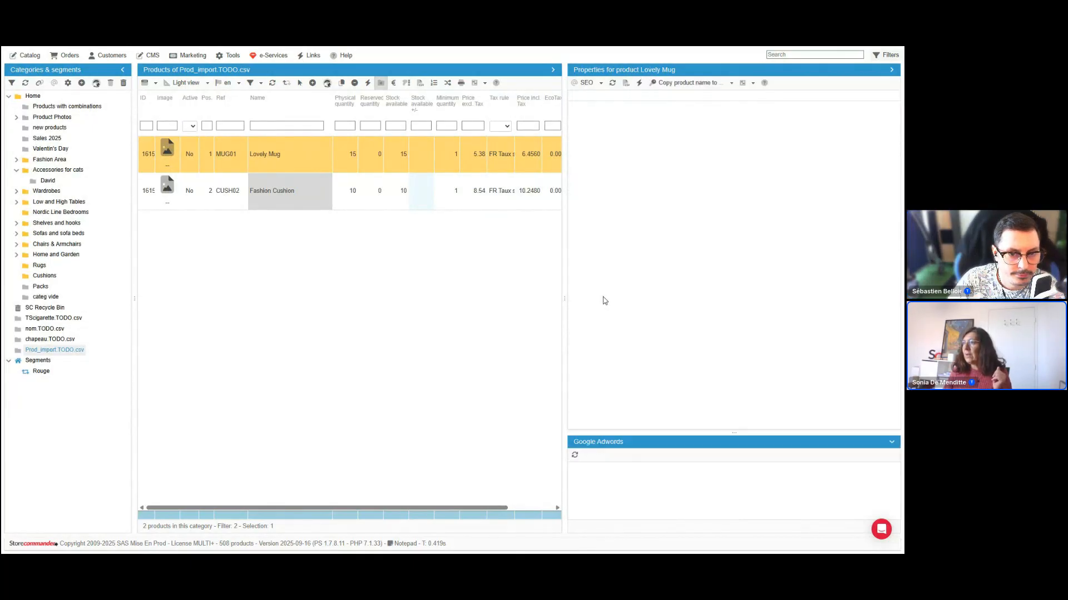
left_click_drag(472, 255, 433, 255)
left_click(531, 163)
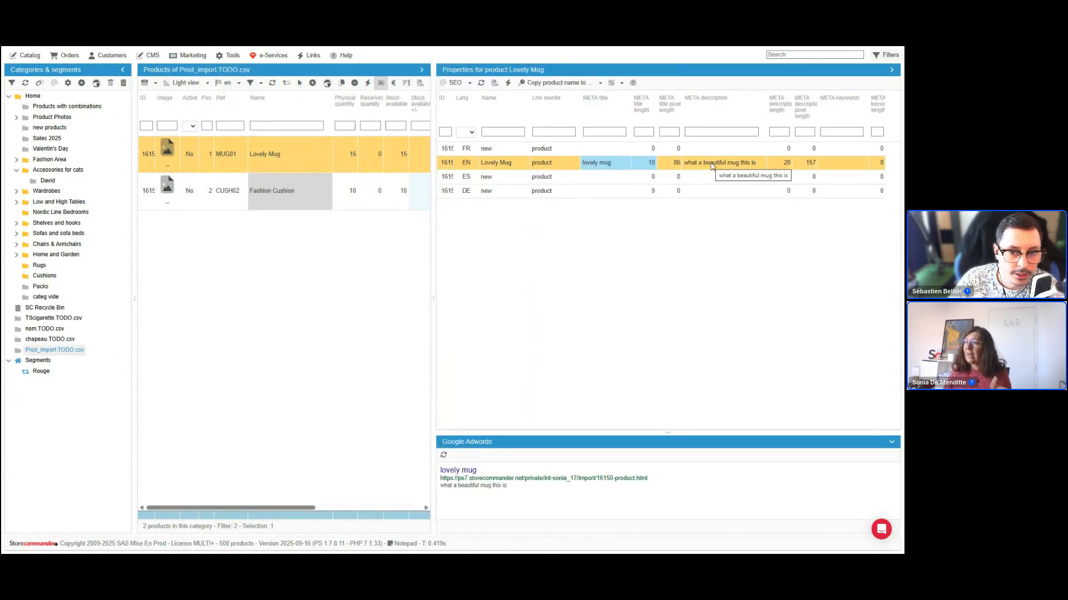
left_click(550, 151)
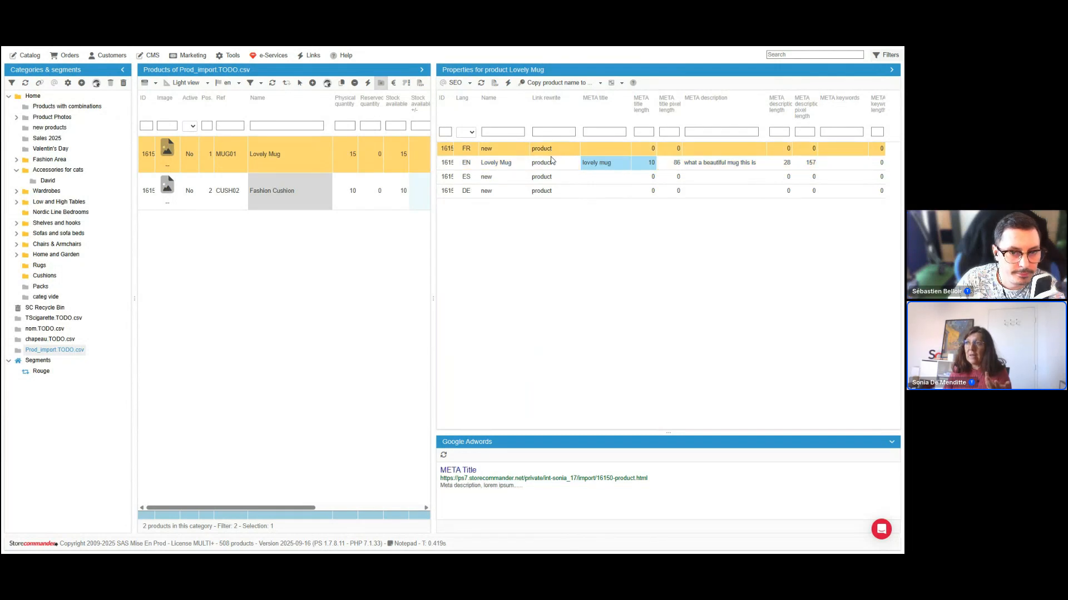
left_click(516, 178)
left_click(514, 193)
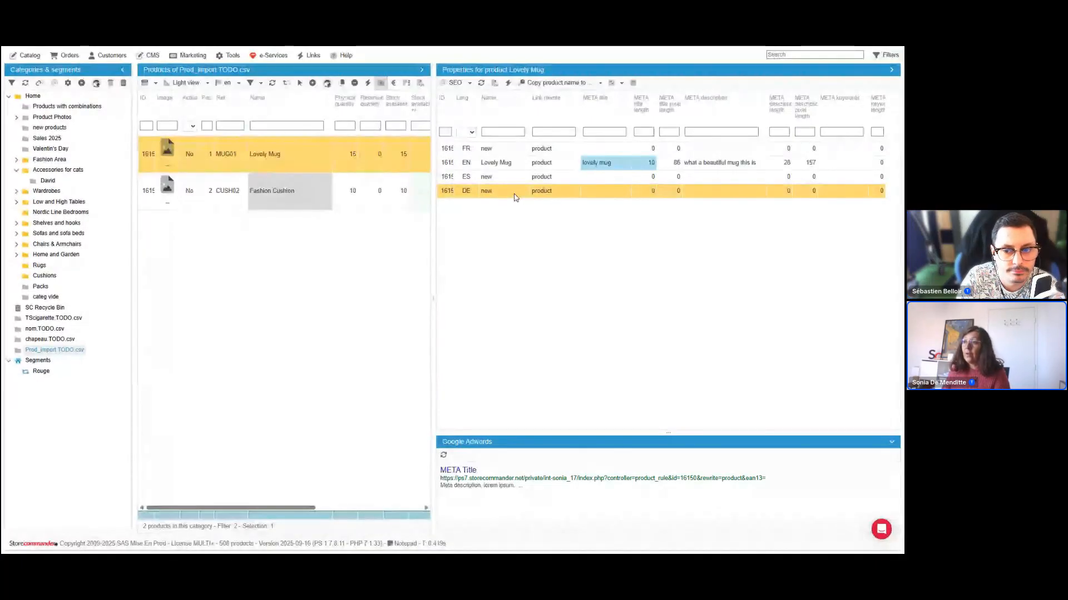
Step: Switch to the languages file in Excel and maximize its window
mouse_move(313, 553)
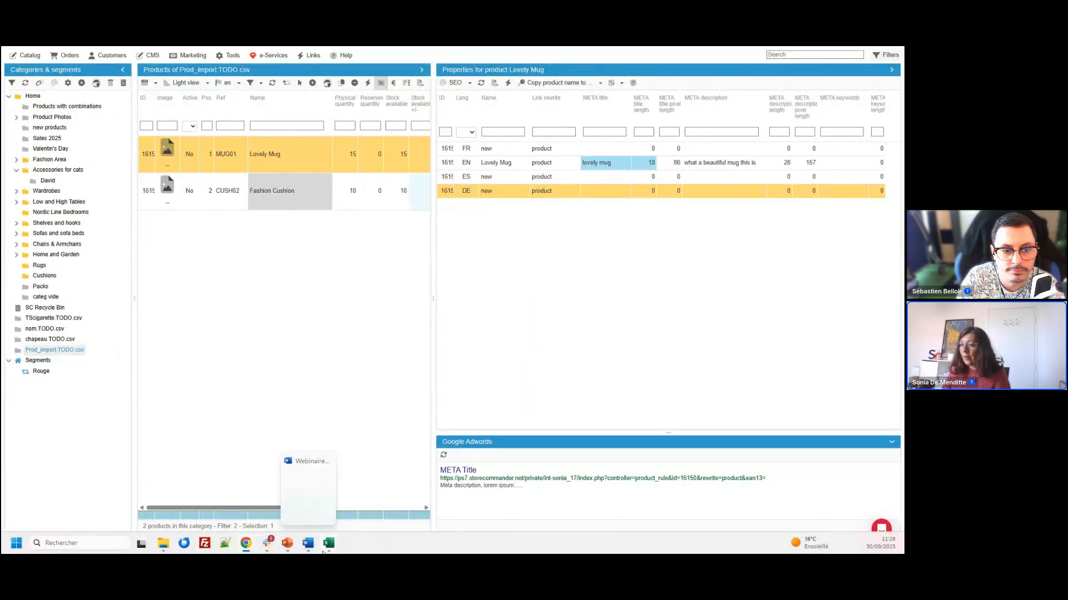
left_click(466, 492)
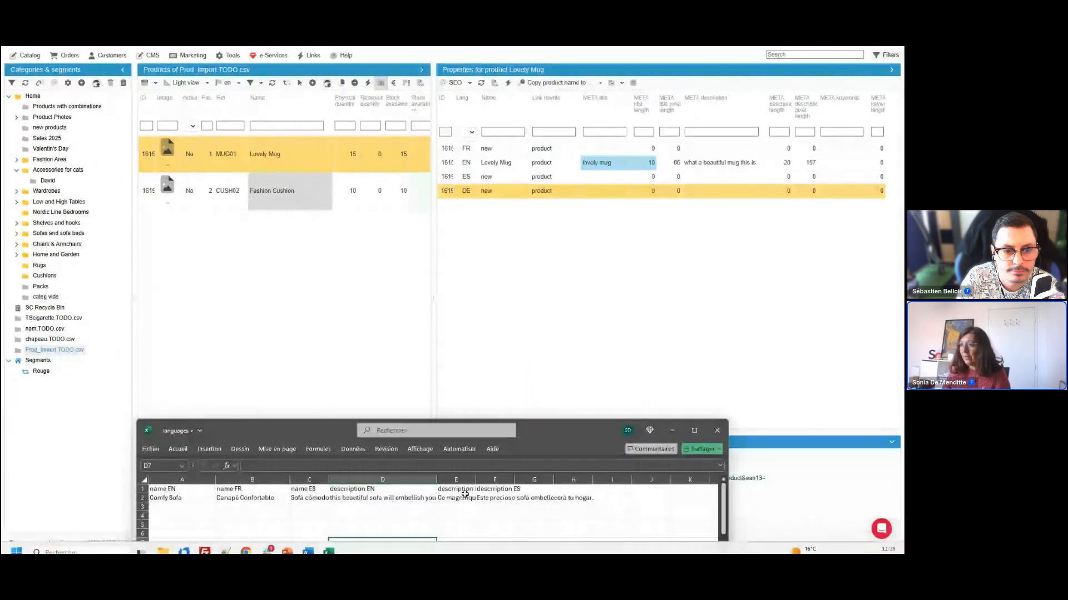
left_click_drag(567, 409, 579, 206)
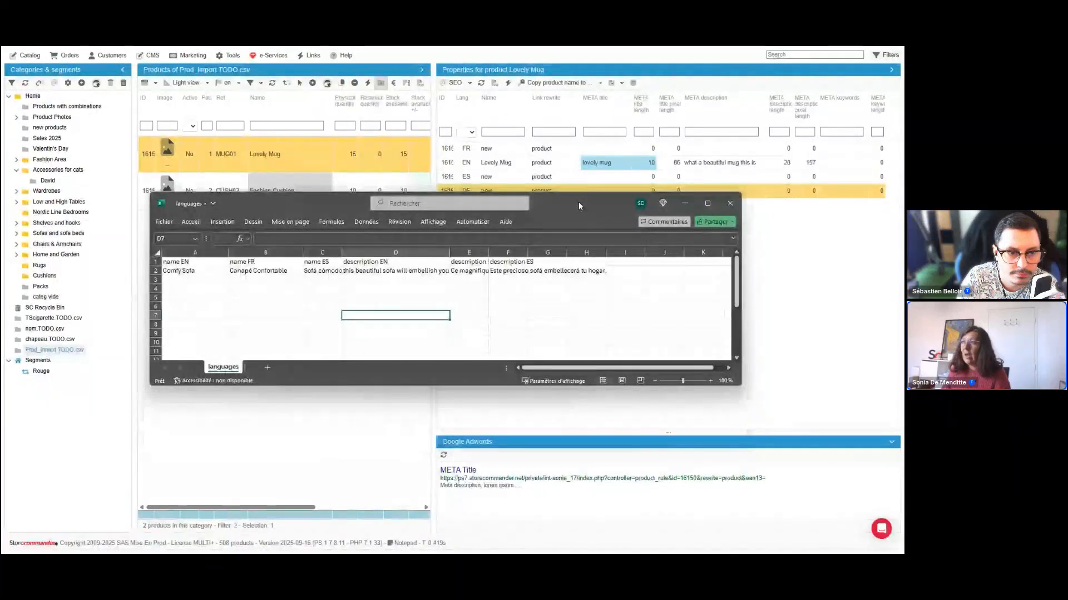
mouse_move(708, 203)
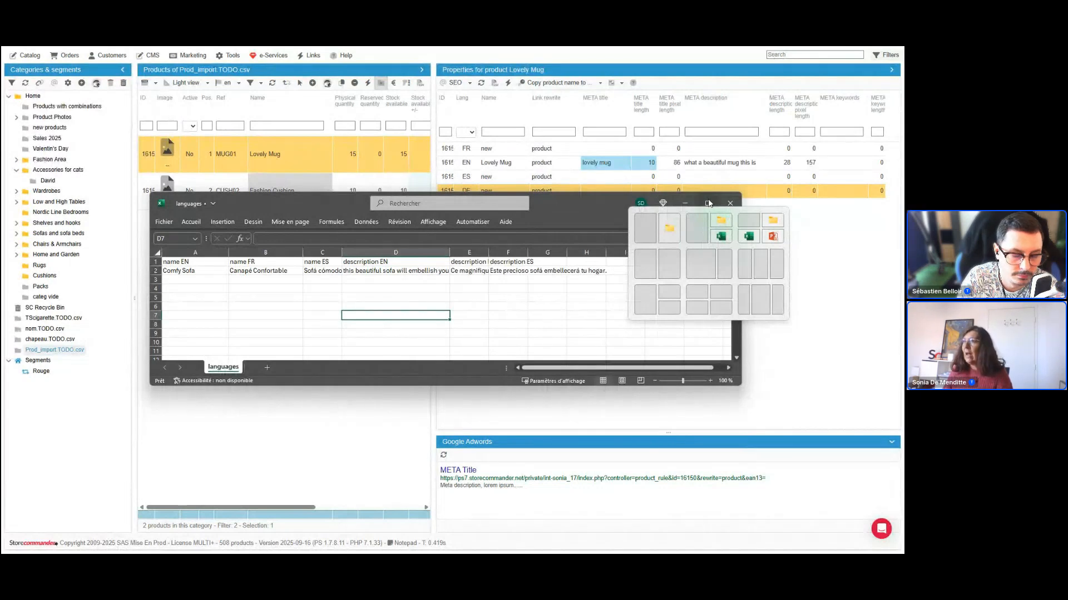
left_click(708, 203)
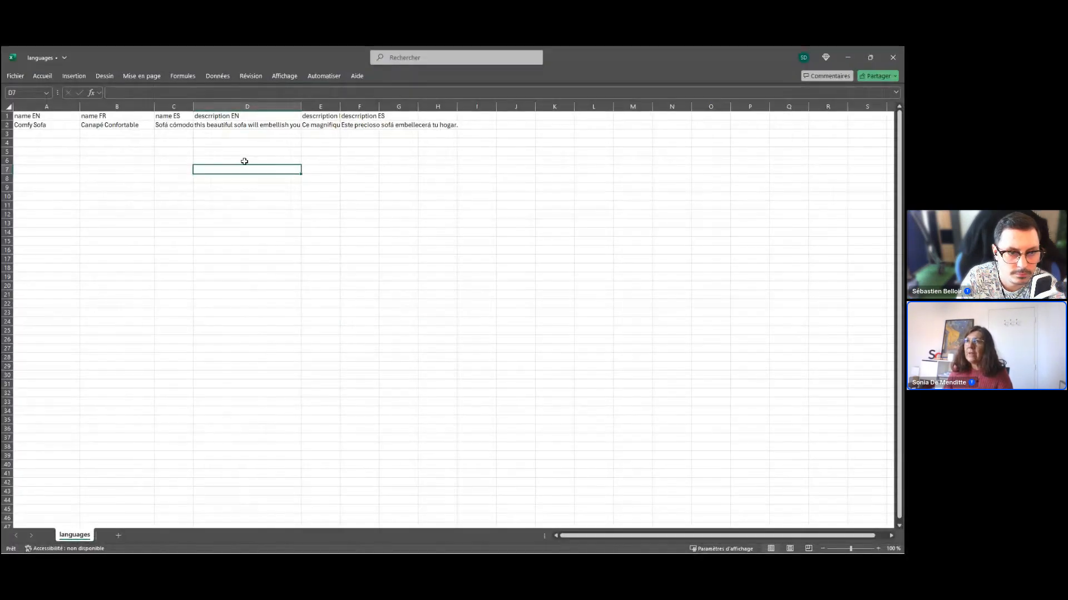
Step: Review the EN, FR and ES name and description columns of the languages file, widening the French description column
left_click(51, 106)
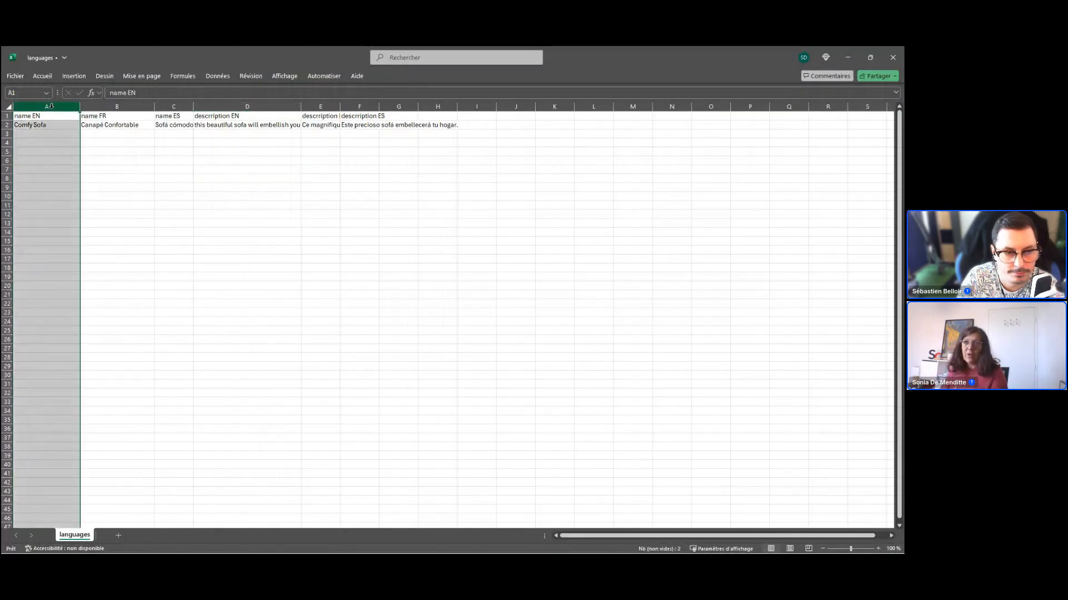
left_click(89, 106)
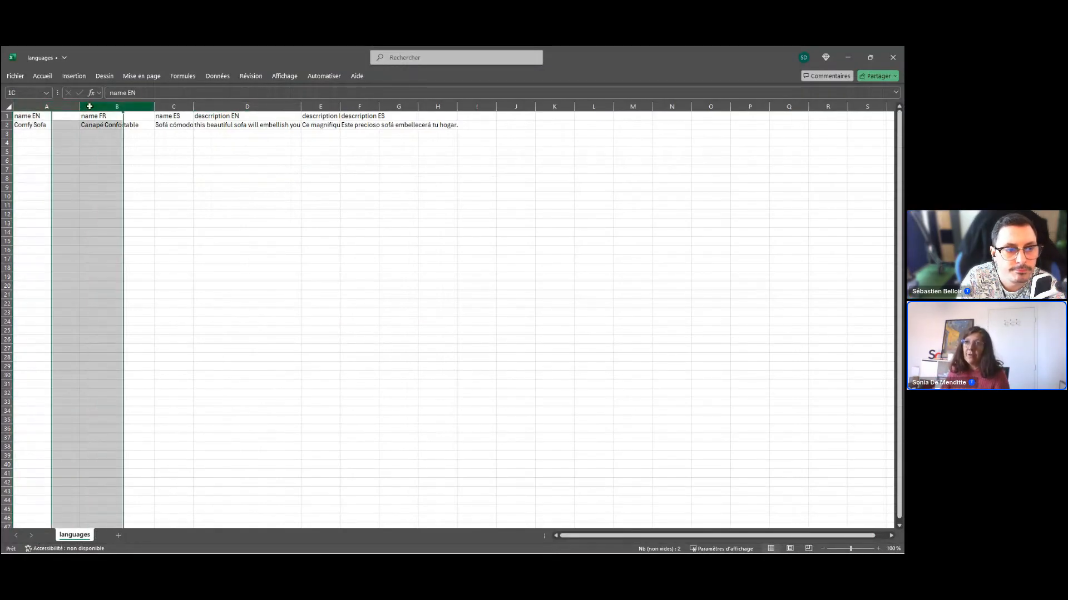
left_click(174, 106)
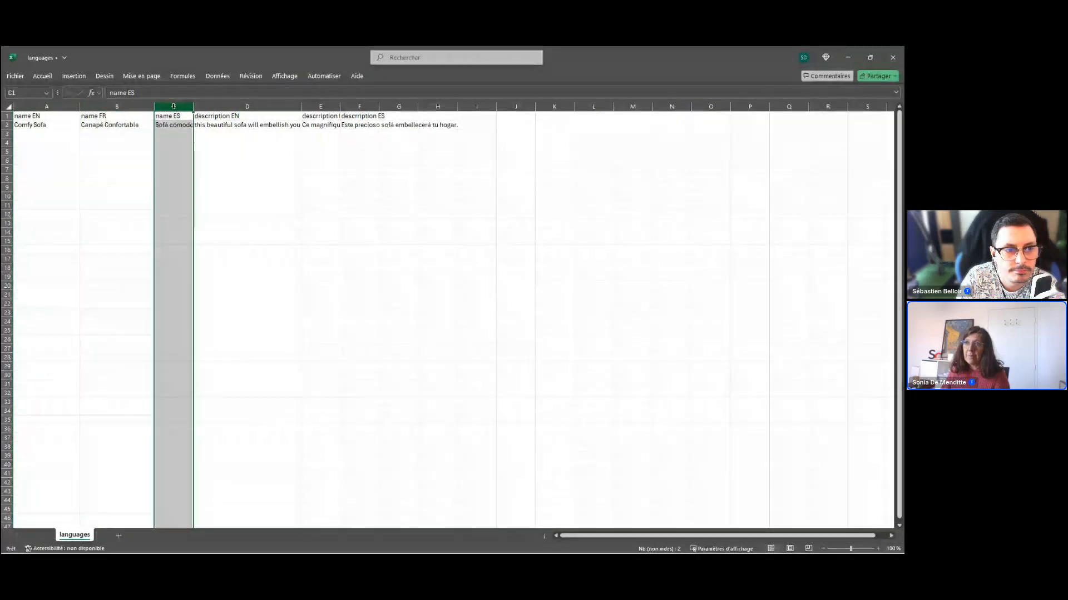
left_click(212, 106)
left_click(332, 106)
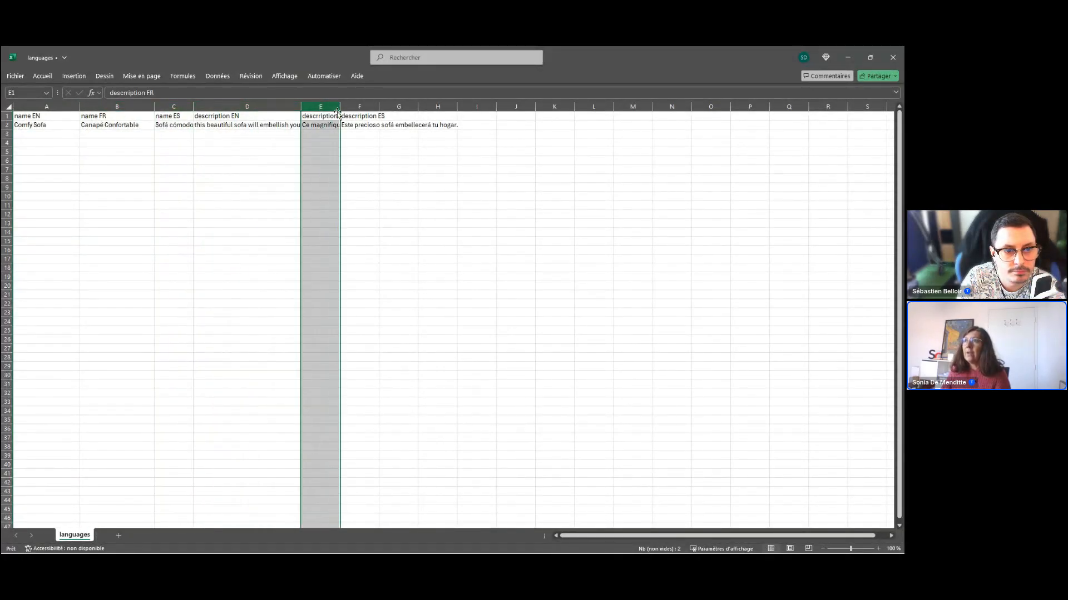
left_click_drag(338, 112, 381, 112)
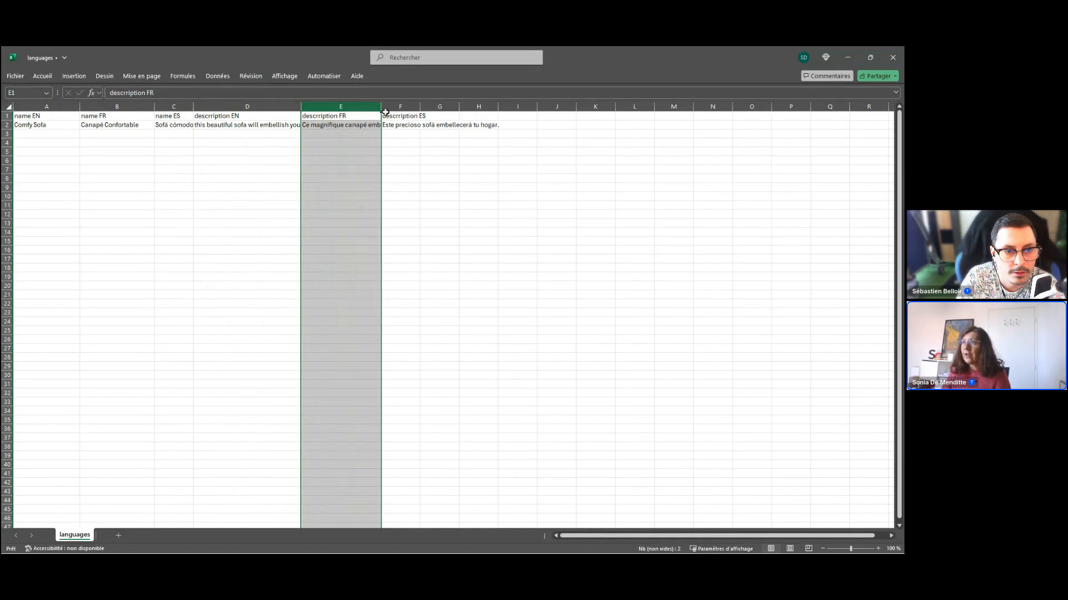
left_click(406, 107)
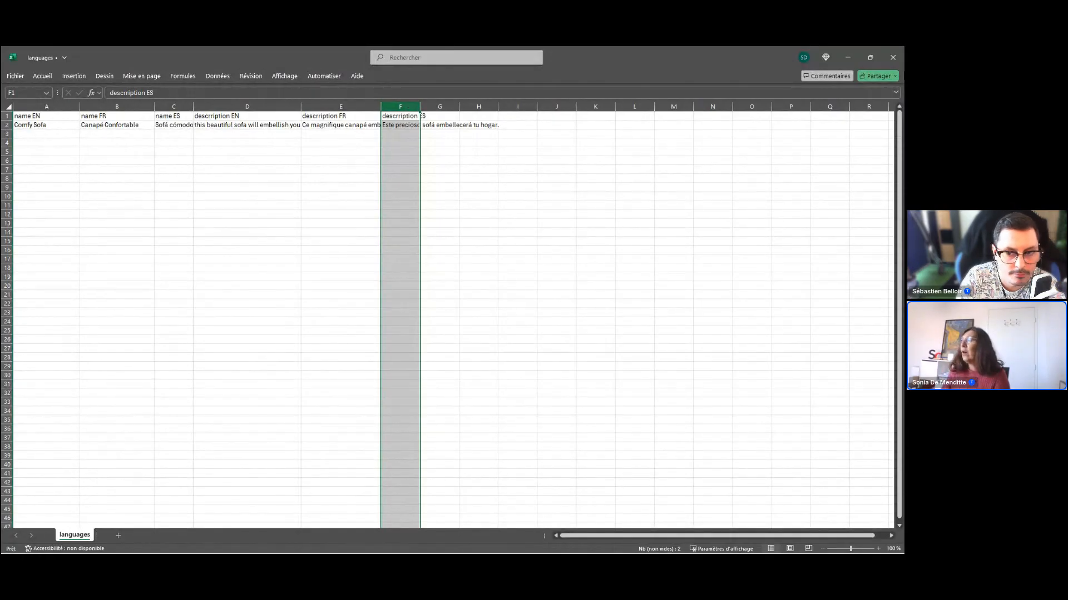
Step: Return to Store Commander's CSV Import tool and select languages.csv for mapping
left_click(846, 58)
left_click(29, 58)
left_click(33, 170)
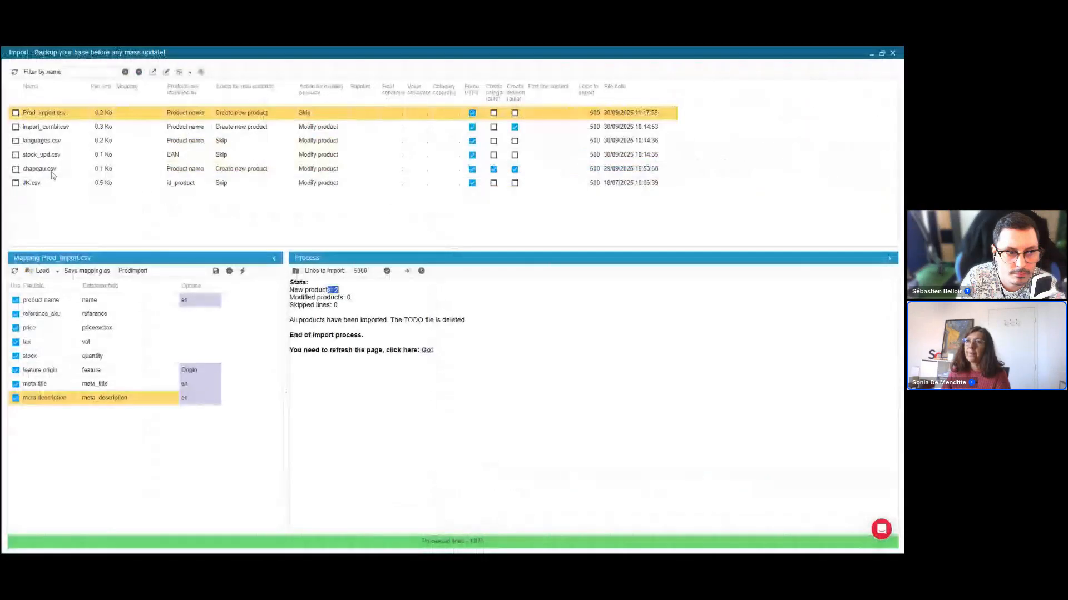
left_click(60, 140)
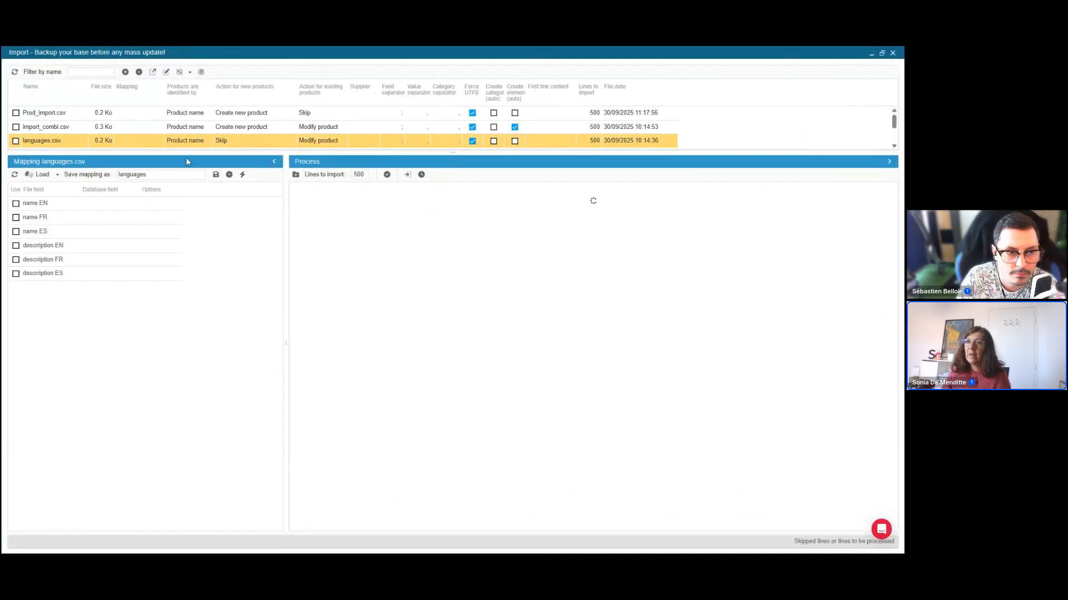
Step: Automatically map the name EN, name FR and name ES columns of languages.csv to the name database field
left_click(44, 205)
key("Down")
key("Down")
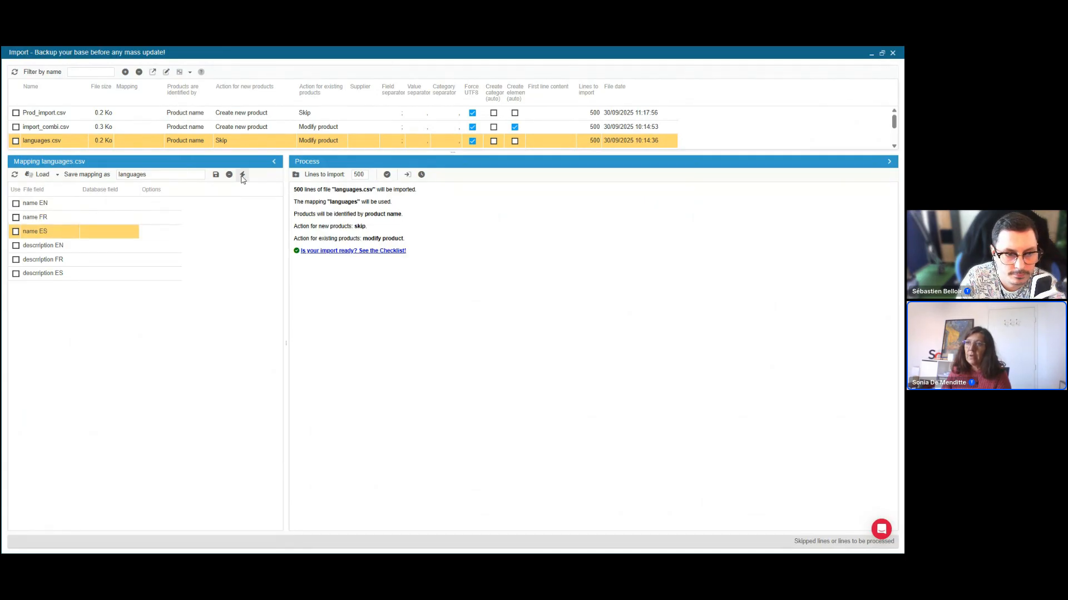
left_click(243, 129)
left_click(242, 141)
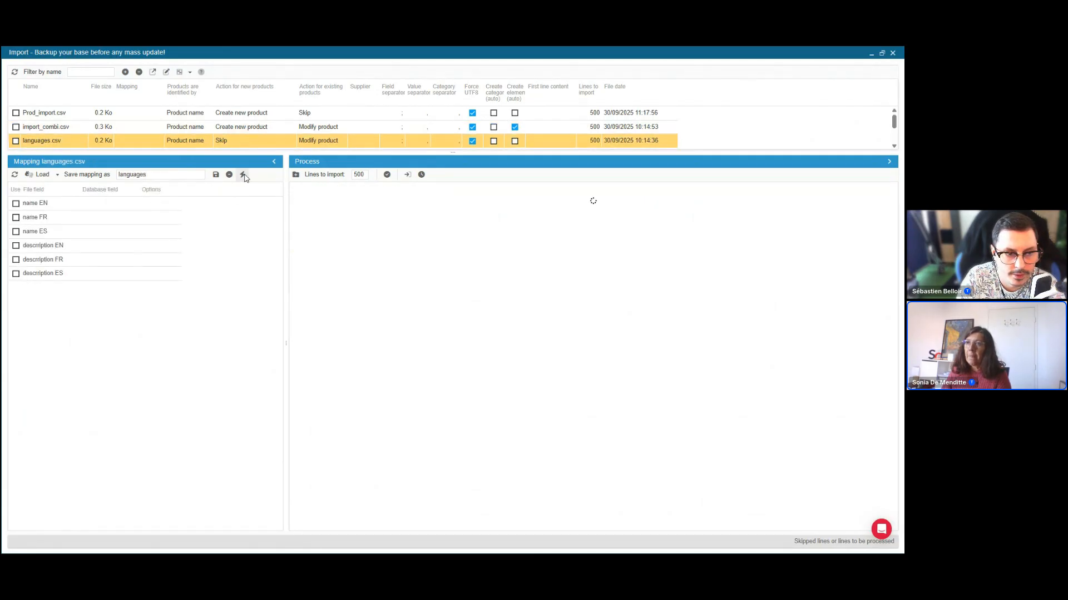
Step: Check the database field and language option mapped to name EN, name FR and name ES
left_click(99, 206)
left_click(95, 217)
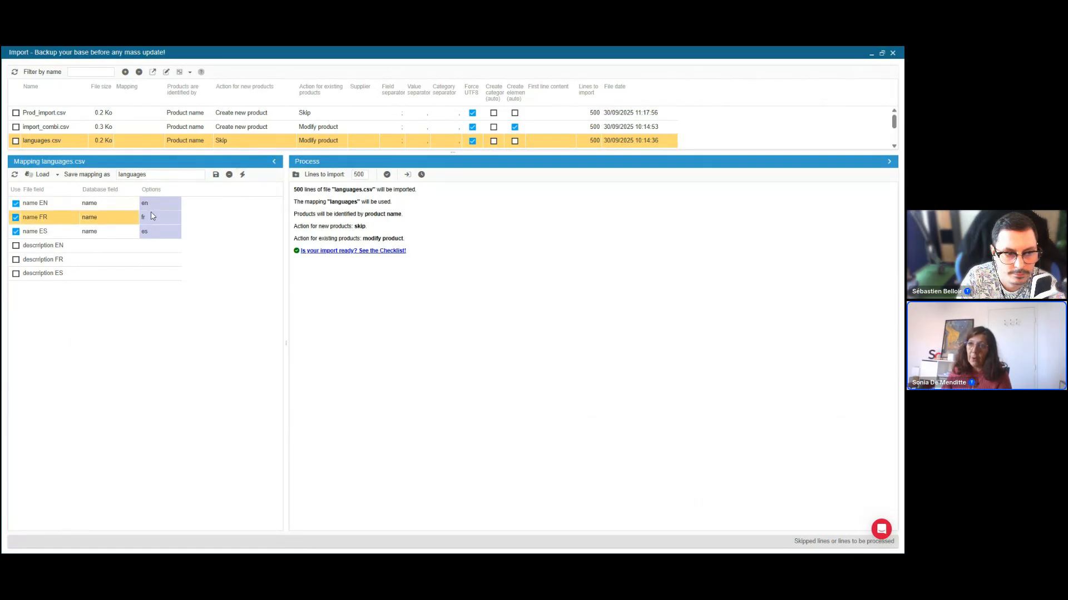
left_click(152, 206)
left_click(154, 218)
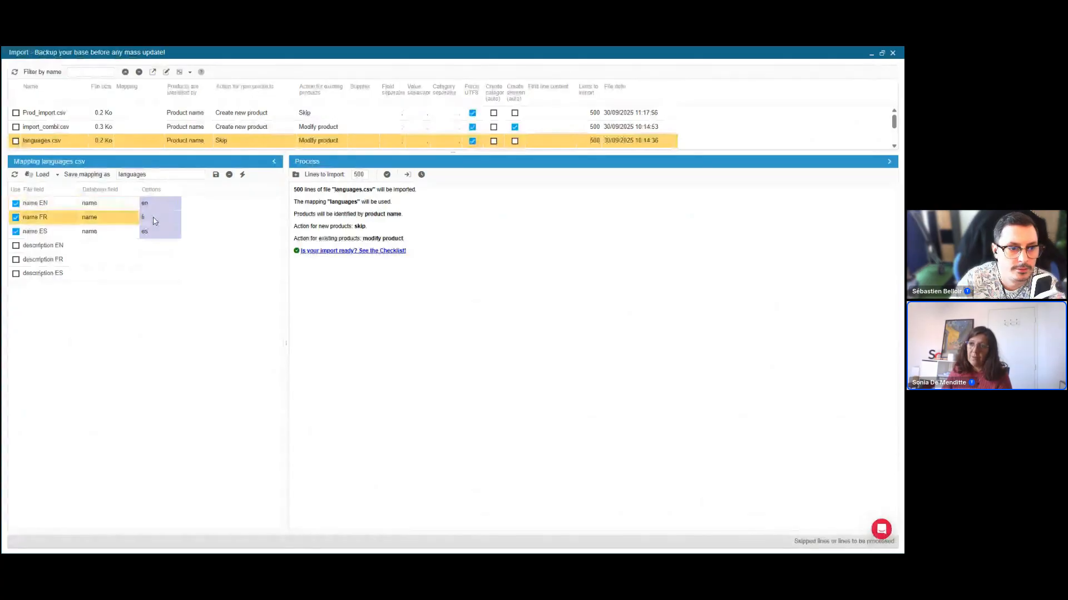
left_click(150, 232)
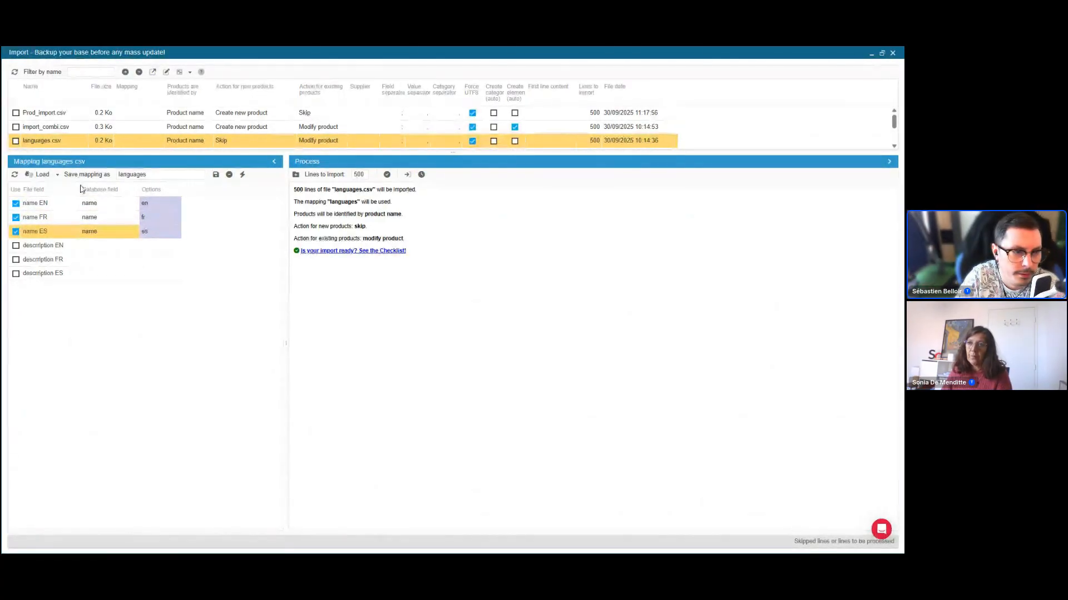
Step: Widen the database field column and map description EN, description FR and description ES to the description database field
left_click_drag(81, 191, 110, 192)
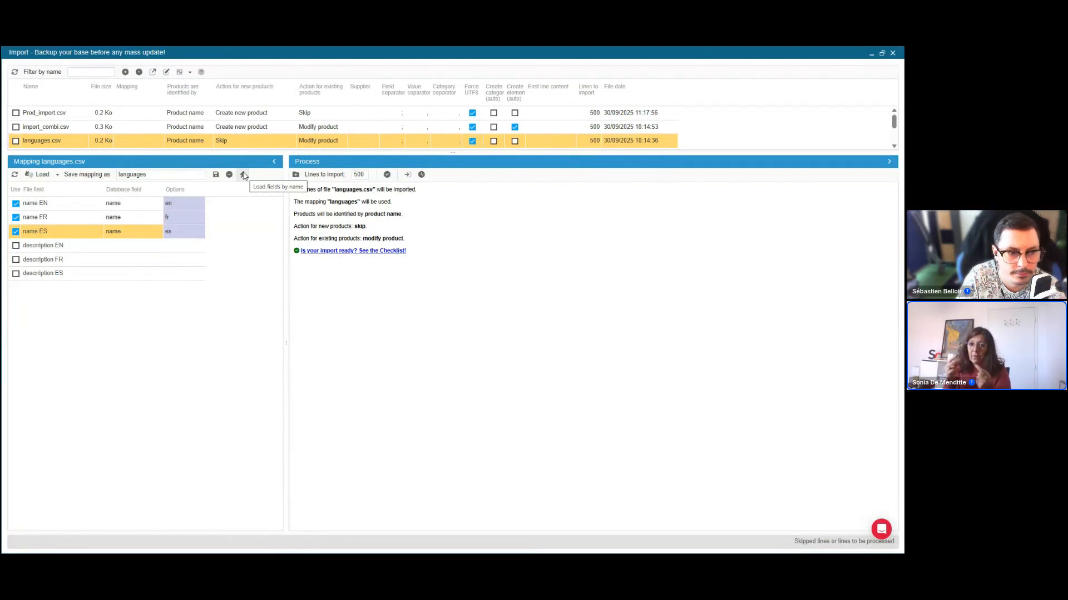
left_click(83, 249)
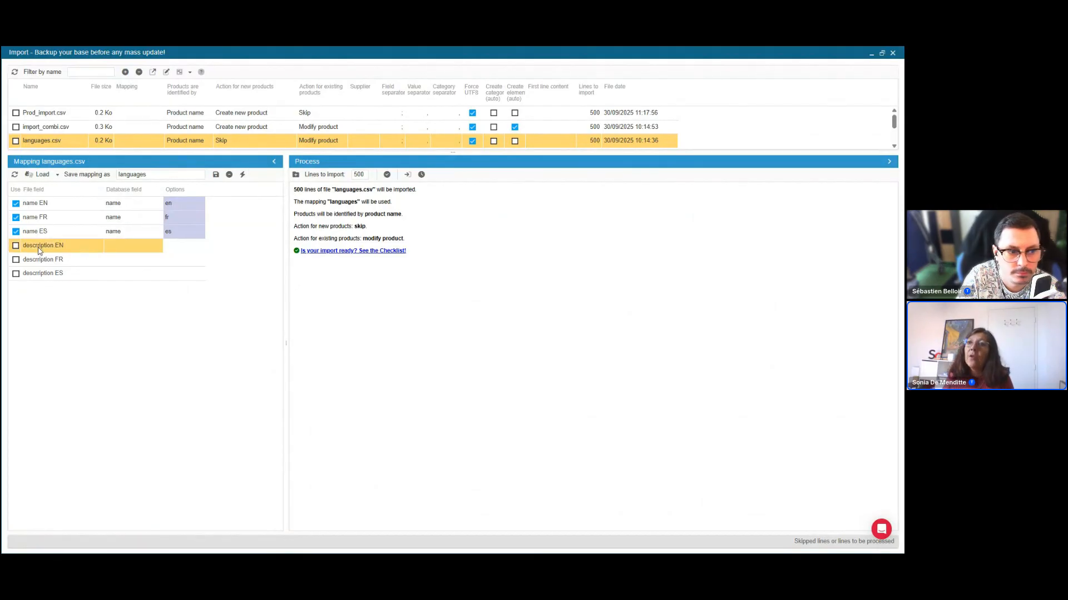
left_click(143, 251)
key("d")
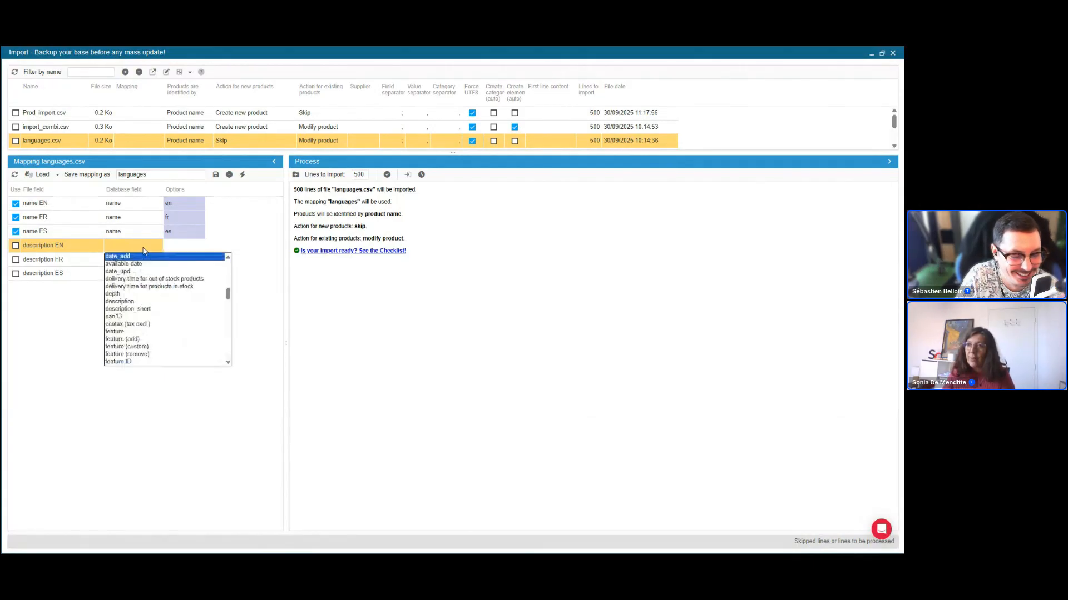
left_click(148, 303)
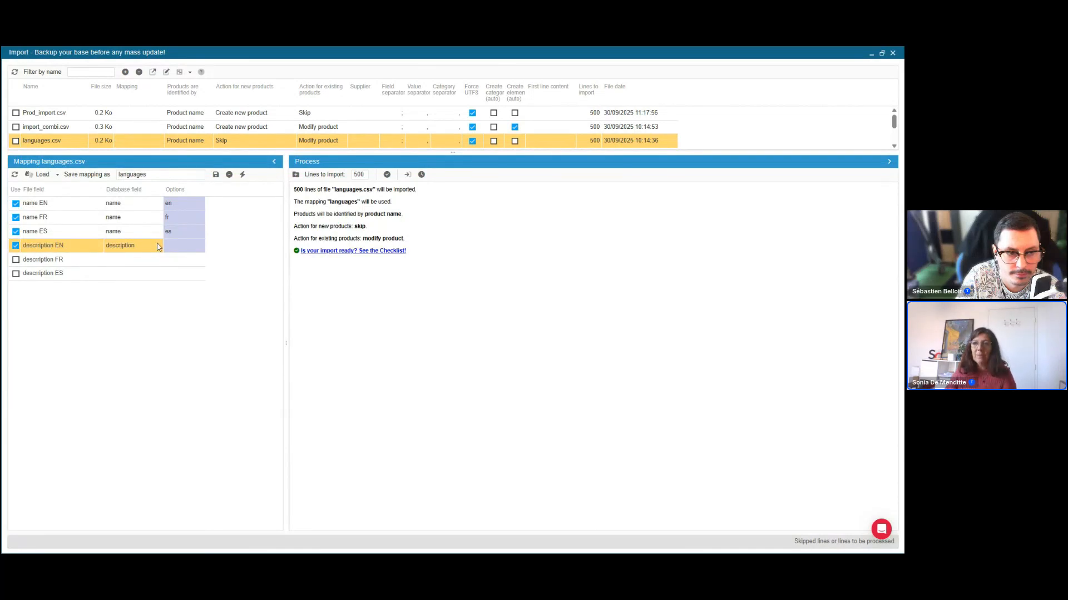
left_click(133, 260)
key("d")
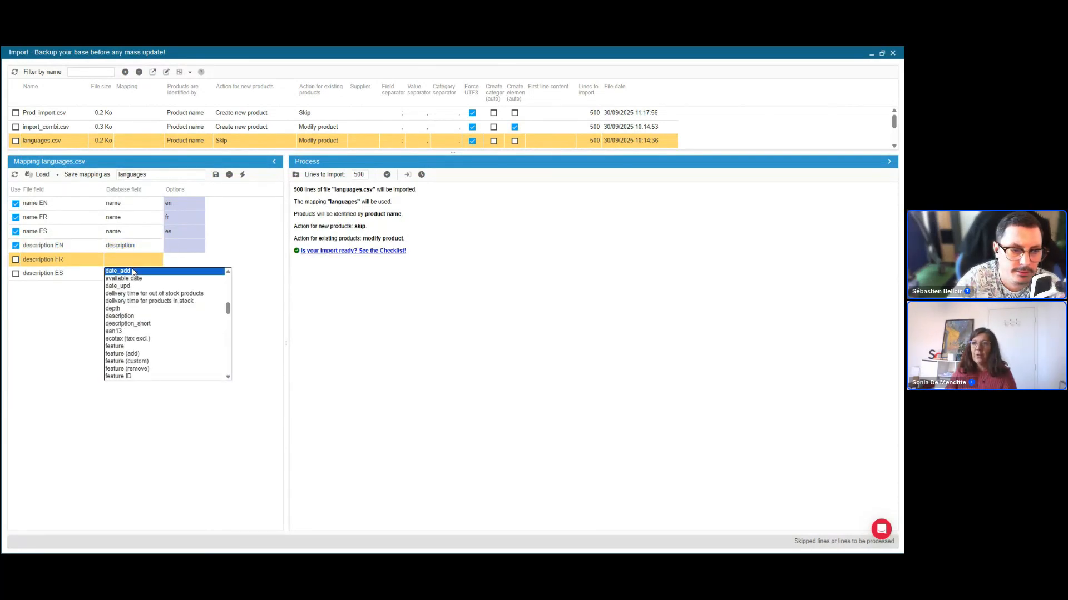
left_click(138, 316)
left_click(122, 275)
key("d")
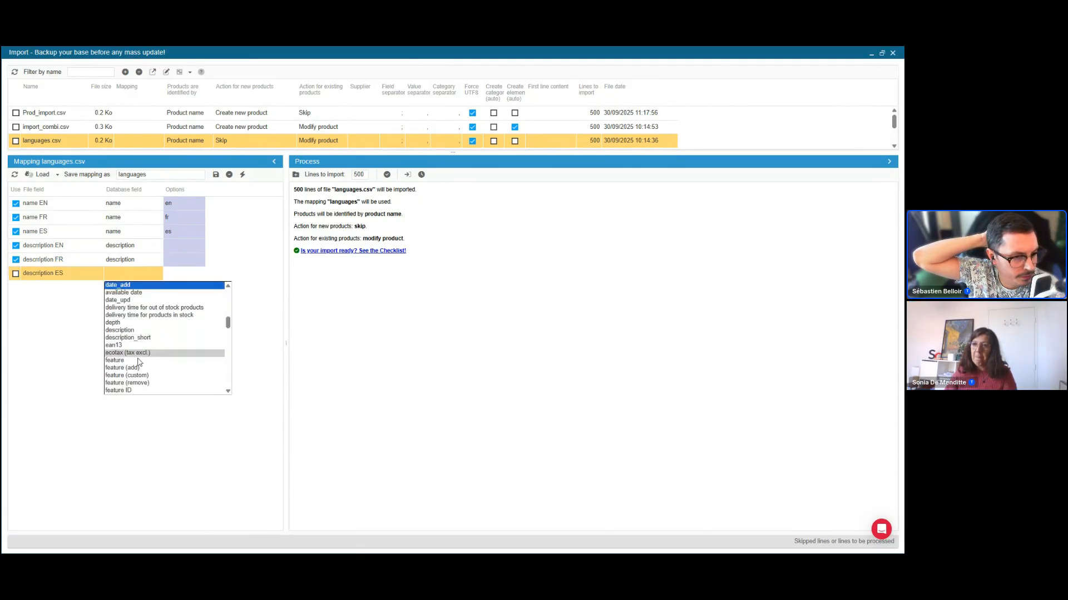
left_click(133, 330)
Step: Set the language options to en for description EN, fr for description FR and es for description ES
left_click(184, 246)
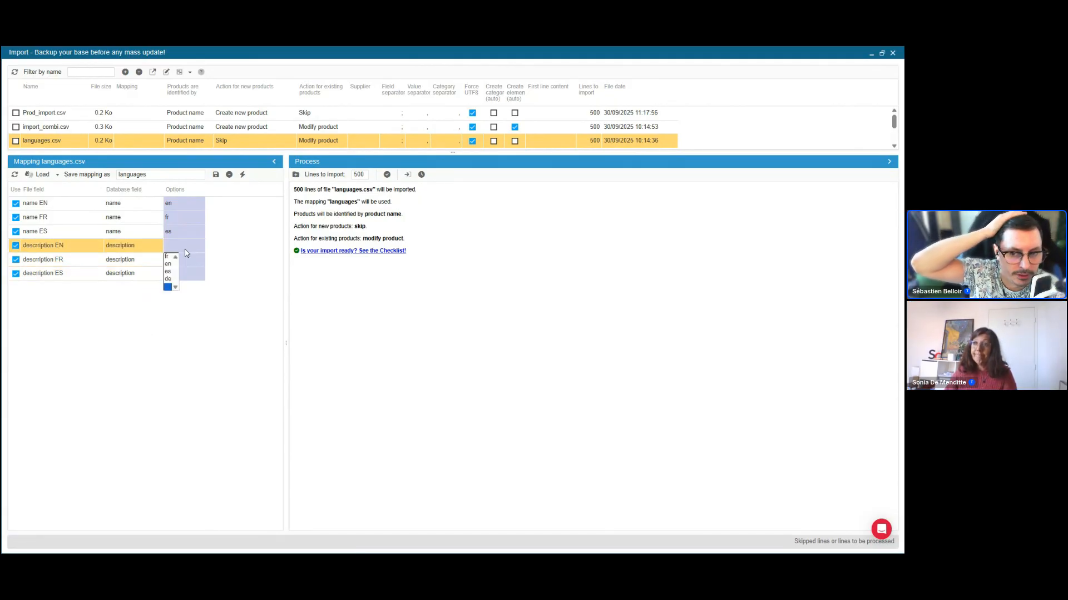
left_click(168, 266)
left_click(176, 261)
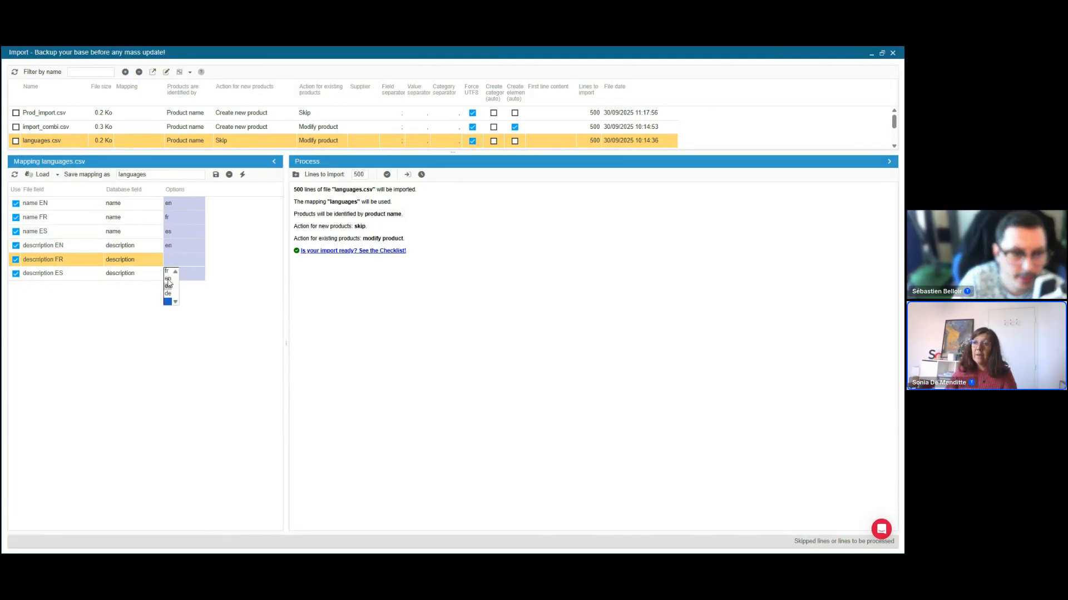
left_click(166, 271)
left_click(172, 275)
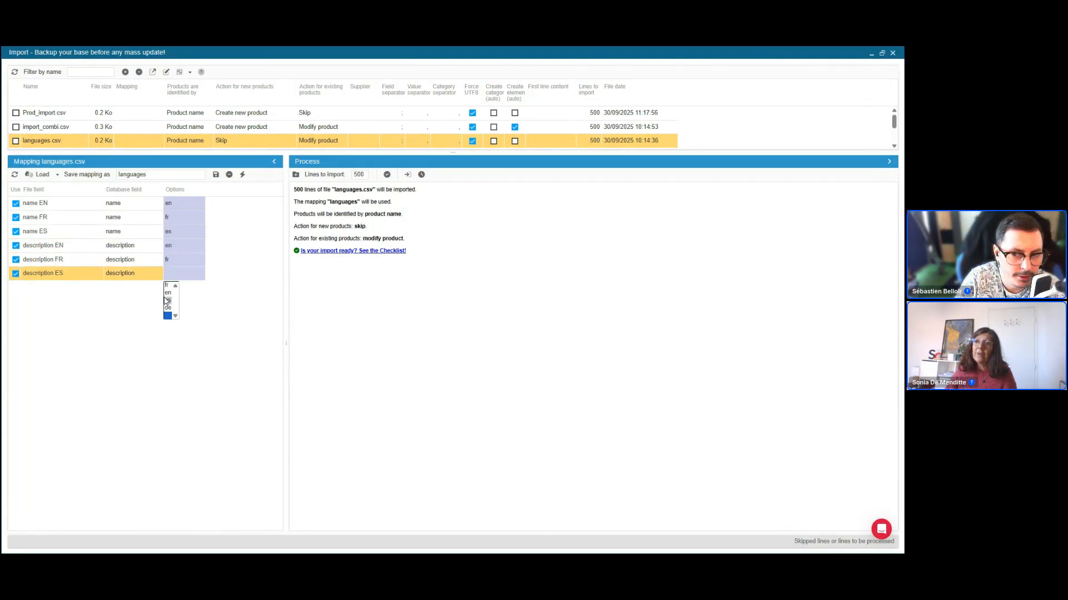
left_click(168, 300)
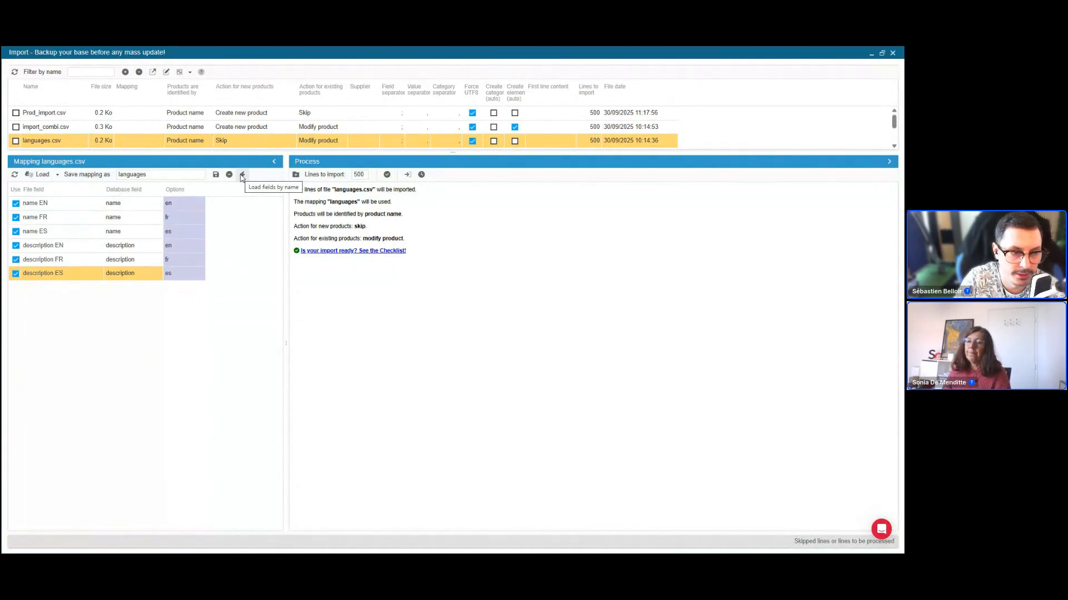
Step: Check the description FR heading in the languages workbook in Excel and return to Store Commander's CSV Import mapping
mouse_move(336, 550)
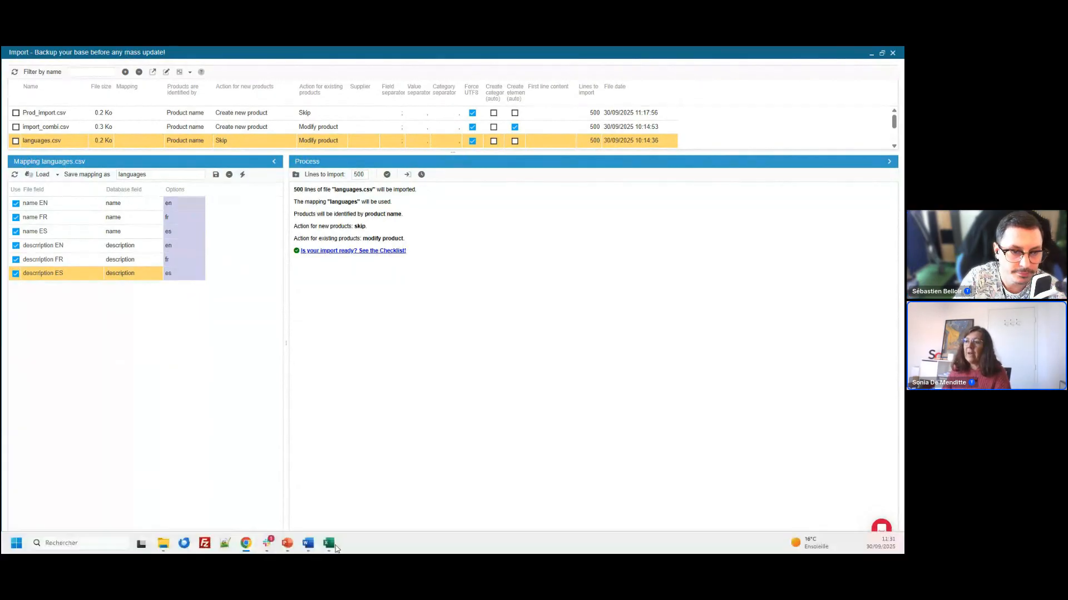
left_click(356, 494)
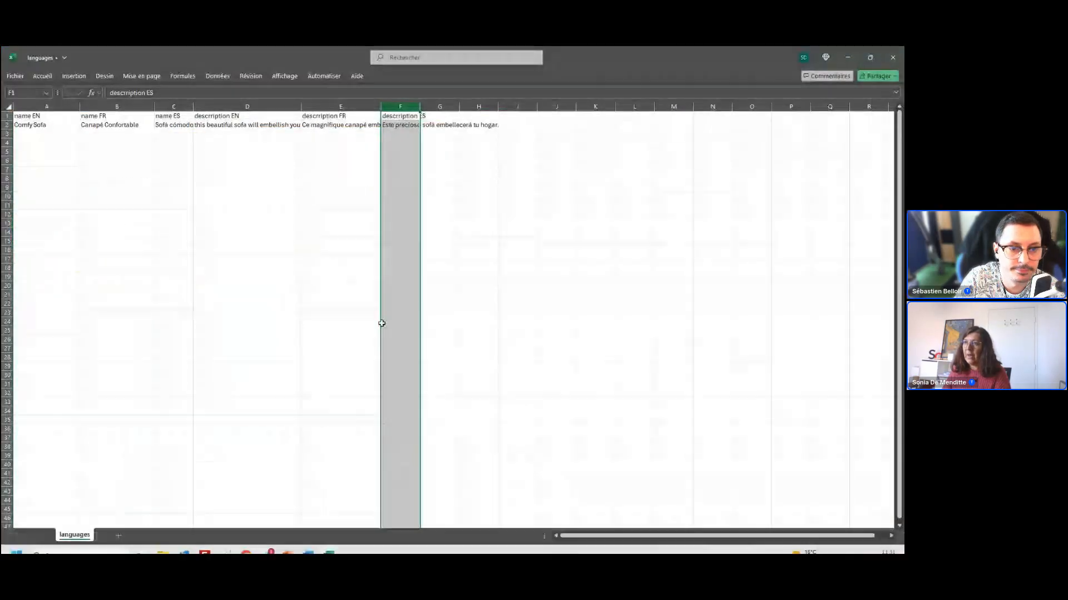
left_click(326, 117)
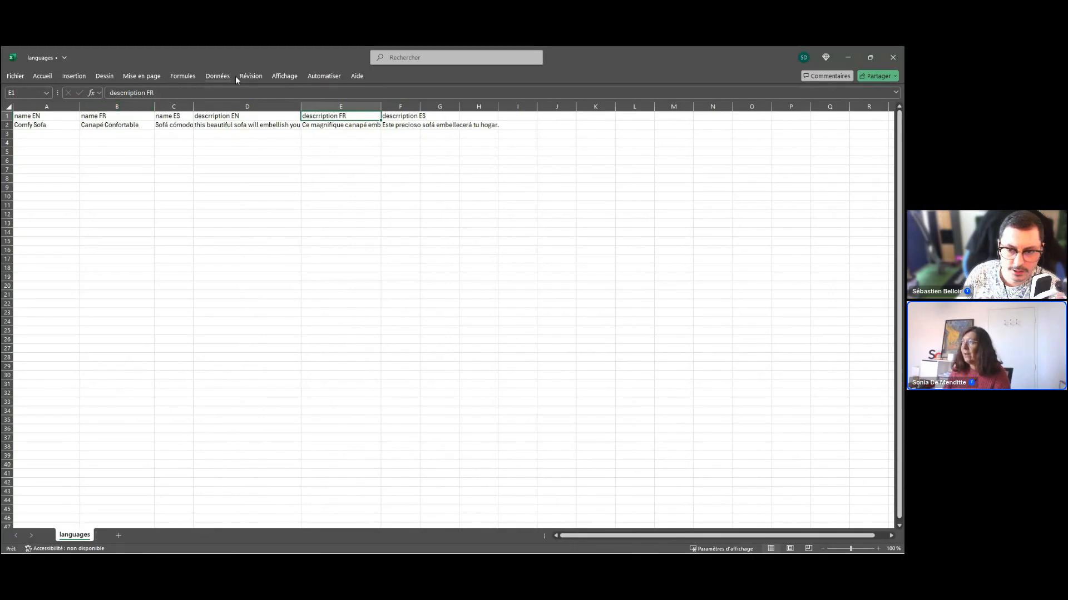
left_click(849, 57)
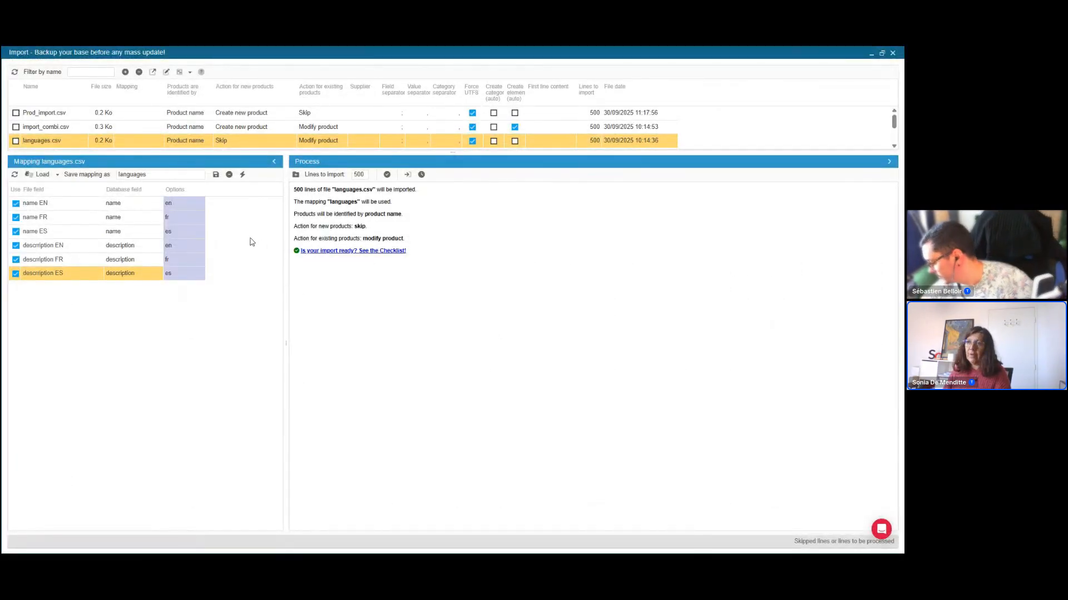
Step: Review the language options assigned to the name EN, name FR and name ES rows of the mapping
left_click(185, 209)
left_click(185, 209)
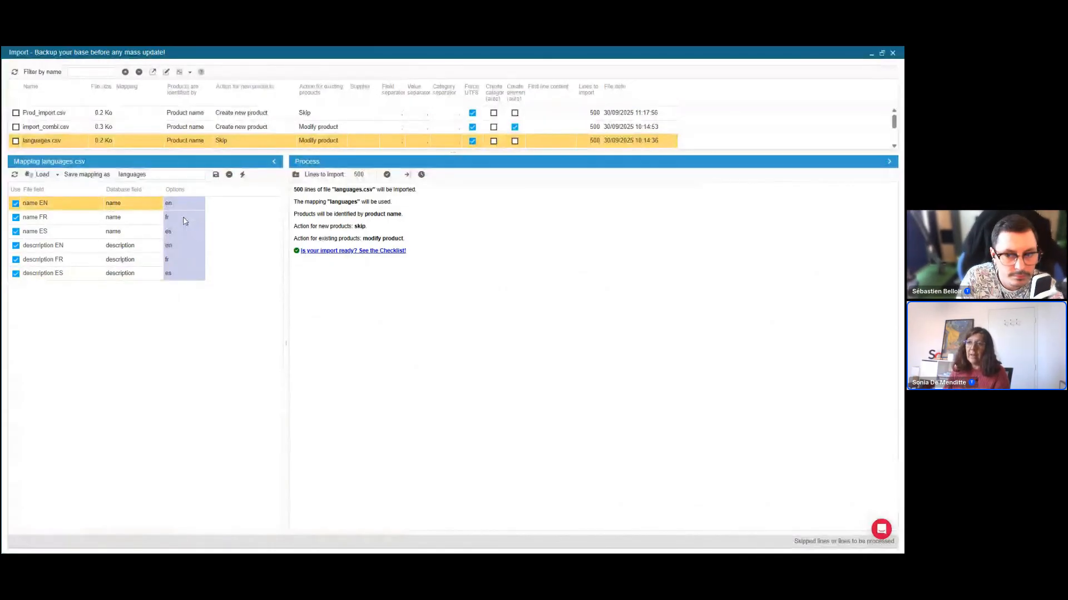
left_click(185, 221)
left_click(185, 232)
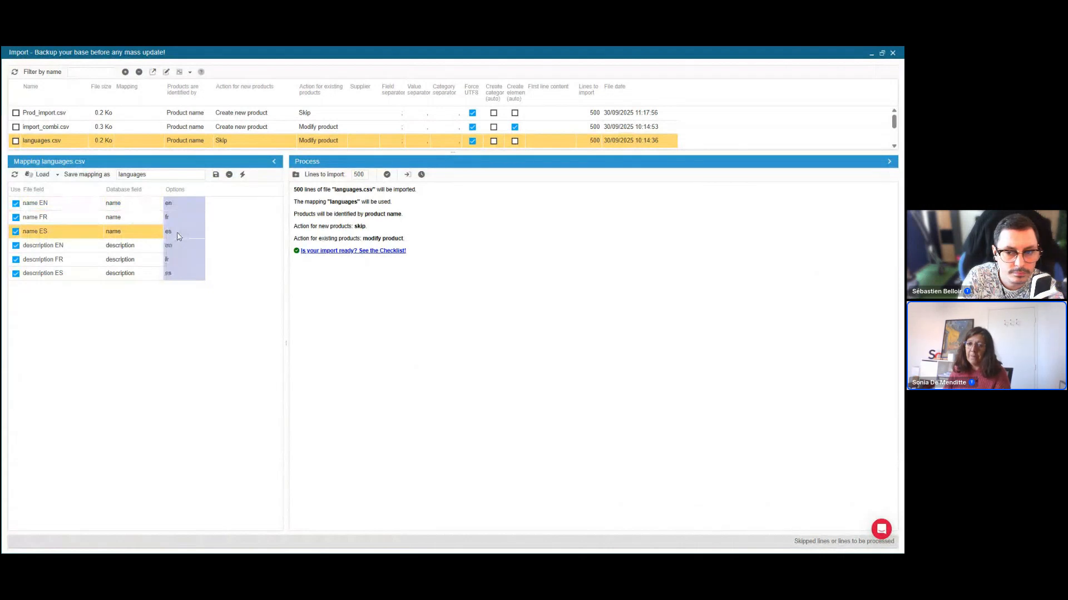
Step: Close the CSV Import tool and inspect the per-language SEO properties of Lovely Mug and Fashion Cushion, widening the properties area
left_click(892, 53)
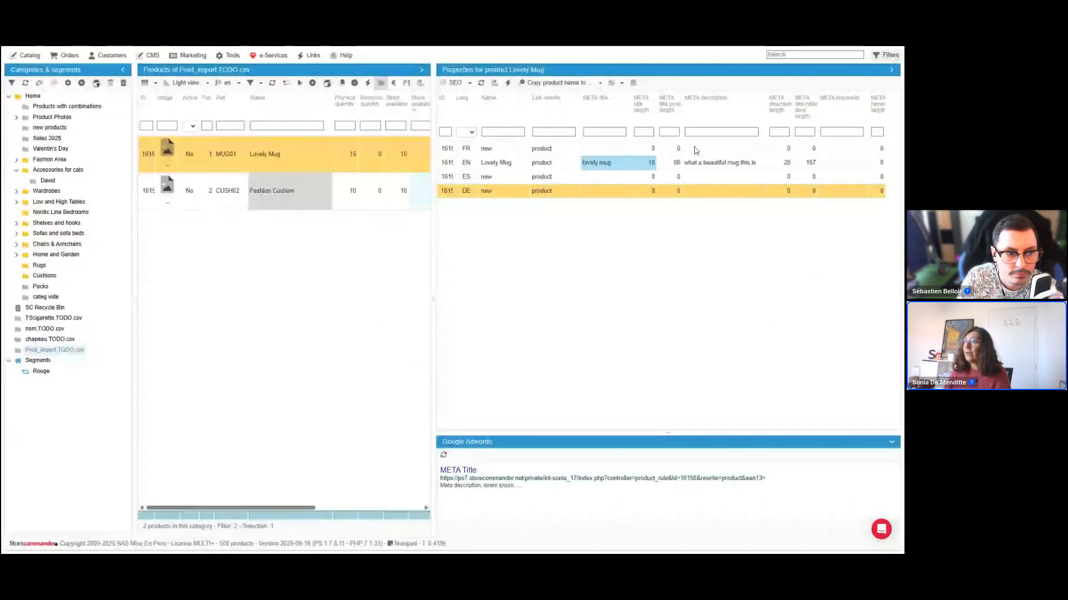
left_click_drag(433, 195, 345, 199)
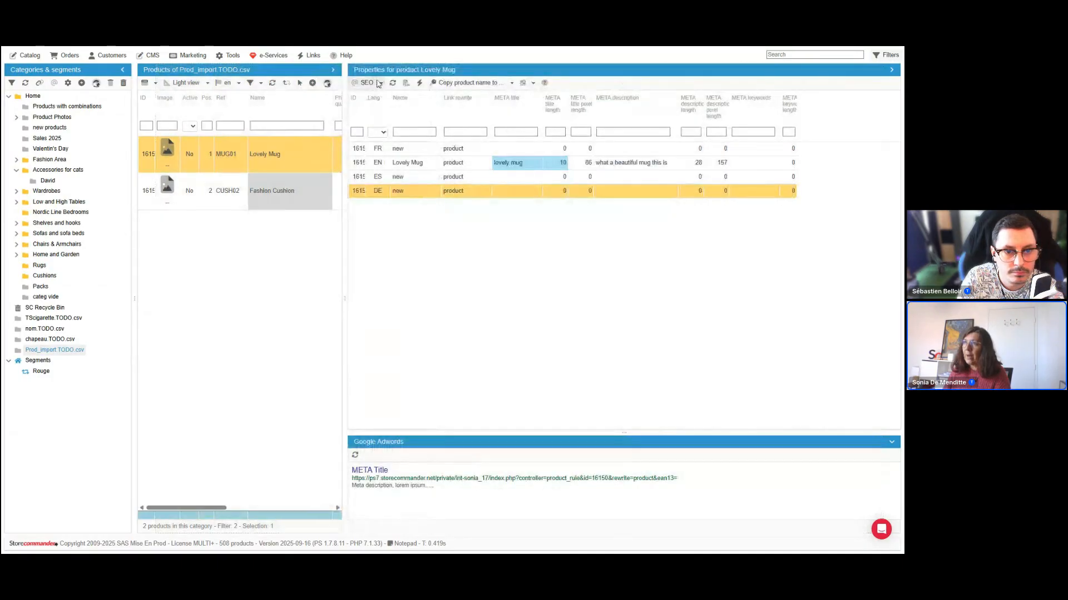
left_click(398, 150)
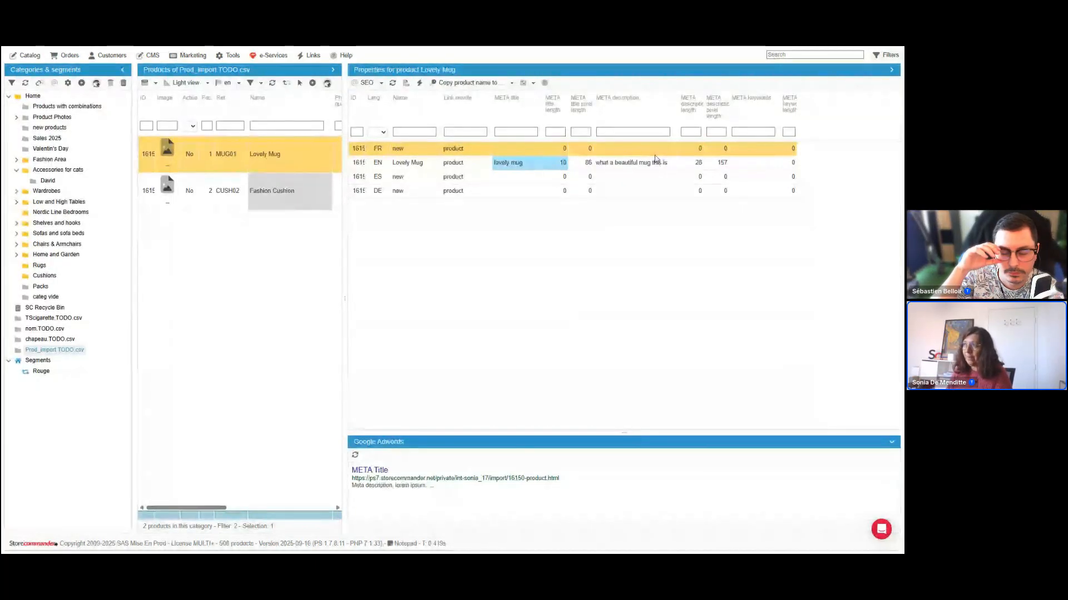
left_click(381, 82)
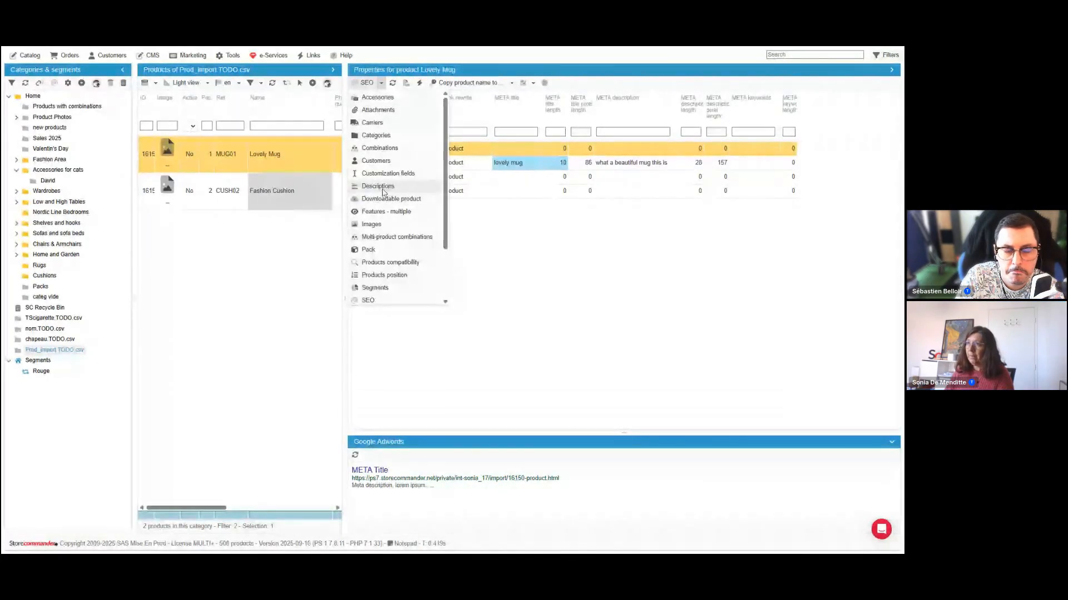
left_click(315, 198)
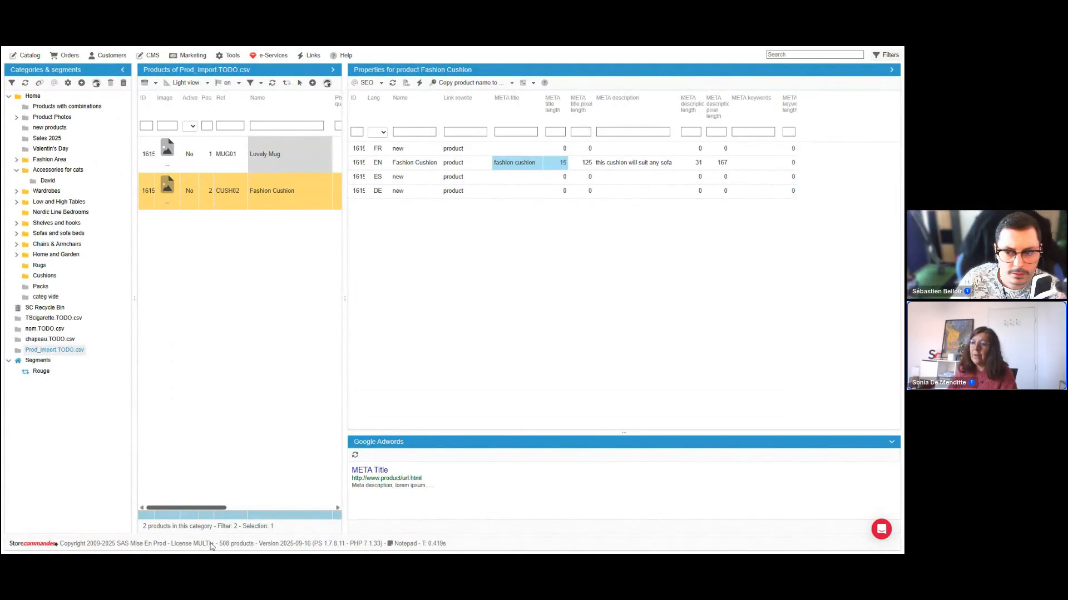
Step: Switch to the import_combi workbook in Excel, maximize its window, and widen the product name column to show its full heading
mouse_move(327, 548)
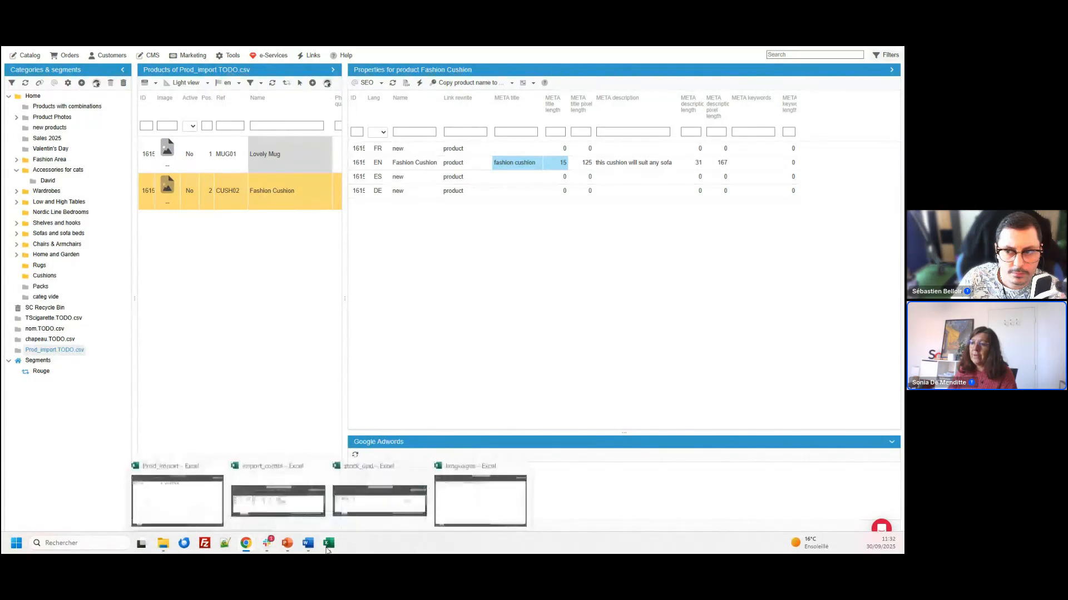
left_click(261, 495)
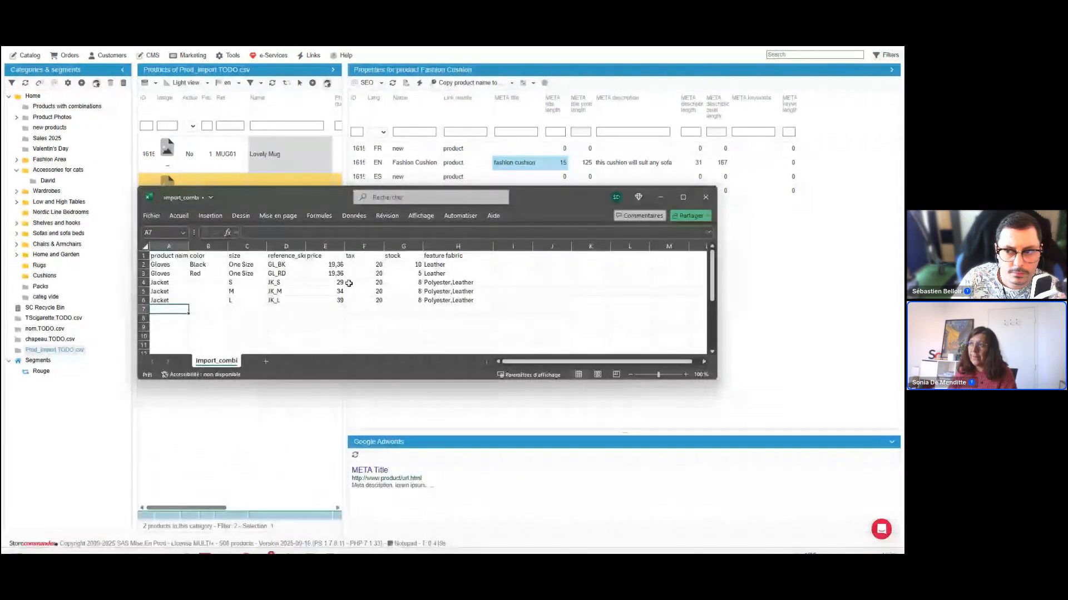
left_click(683, 196)
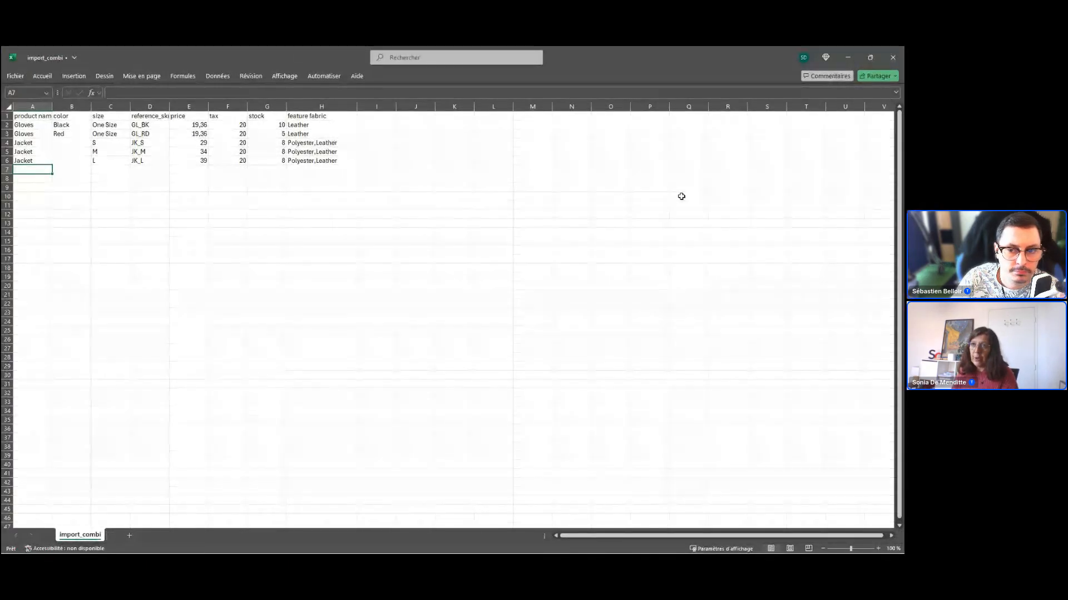
scroll(570, 253, "up", 2)
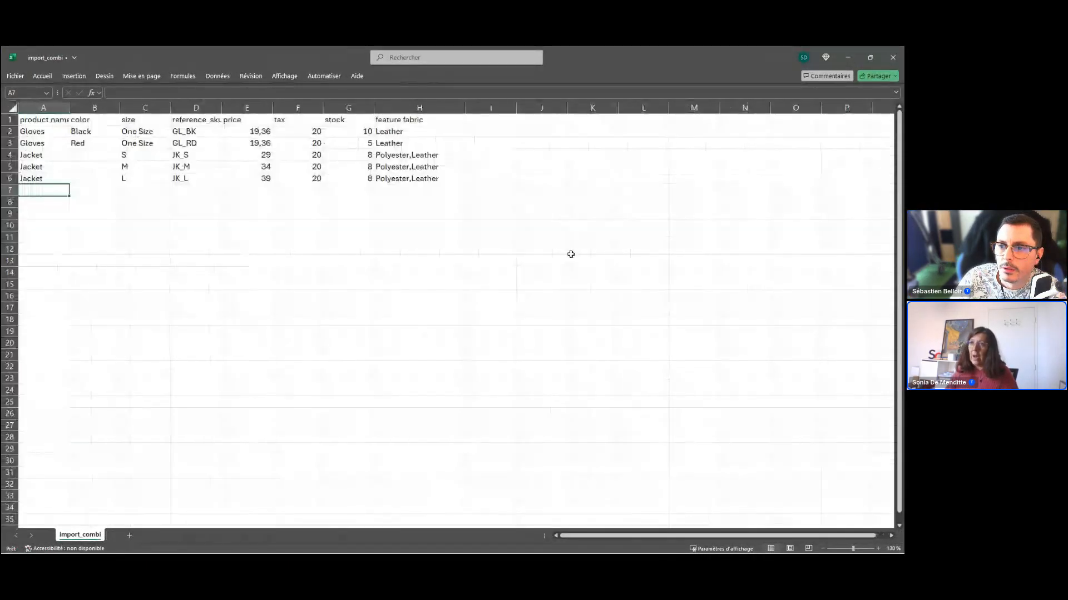
left_click_drag(69, 108, 98, 108)
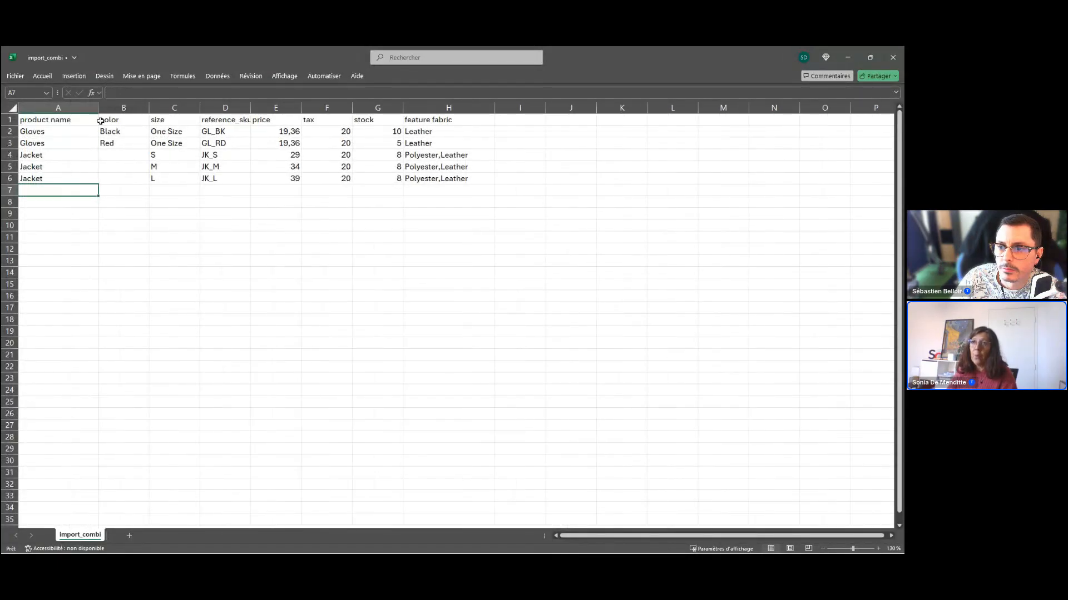
Step: Examine the color and size columns of import_combi and how the two Gloves rows define their combinations
left_click(130, 120)
left_click_drag(130, 119, 162, 120)
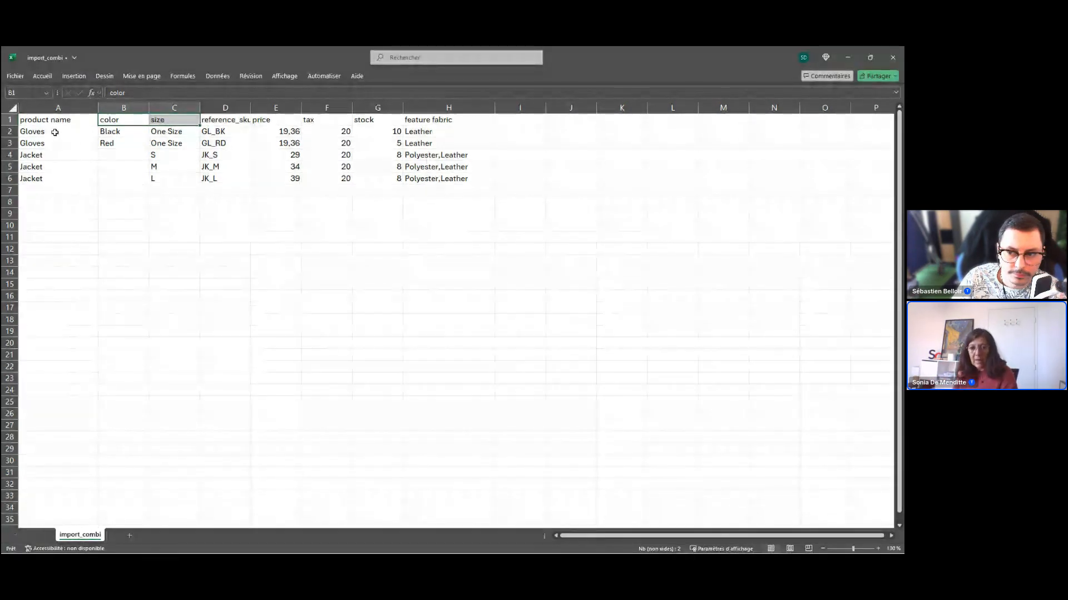
left_click(123, 108)
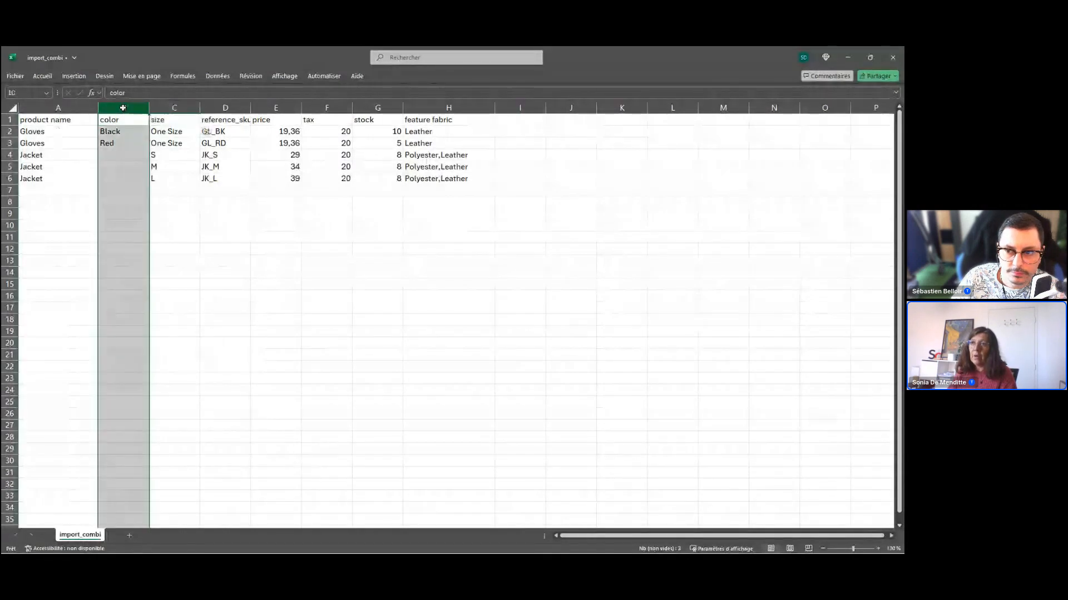
left_click(167, 107)
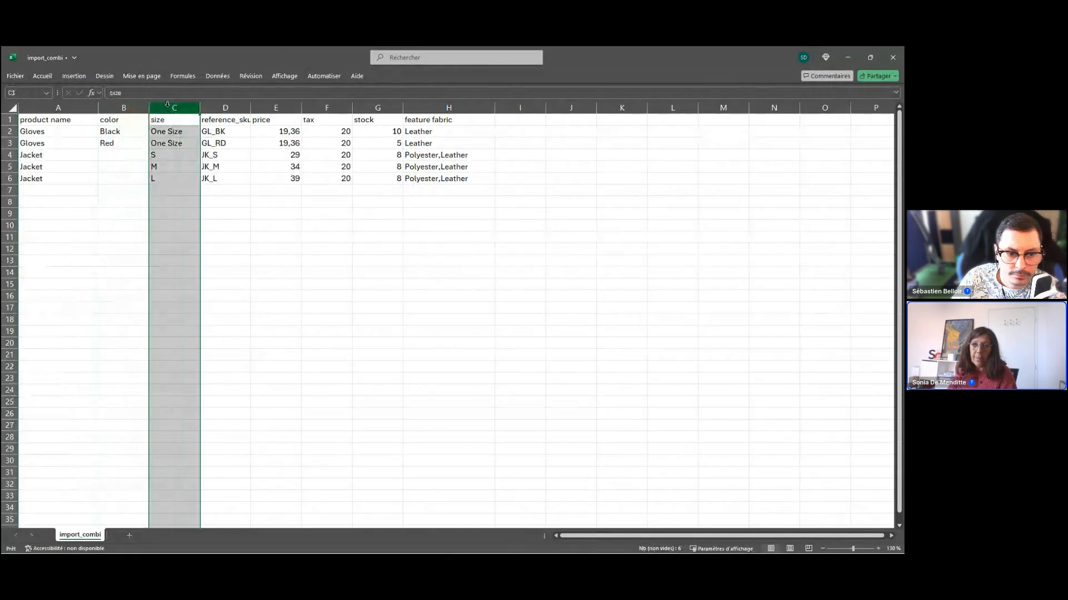
left_click(30, 131)
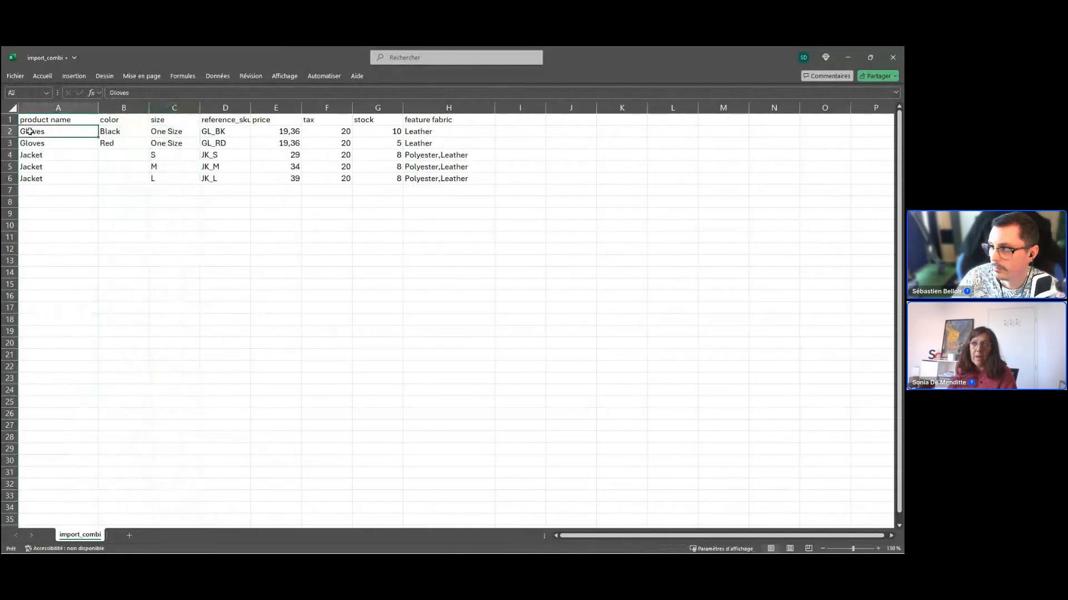
left_click_drag(30, 132, 161, 142)
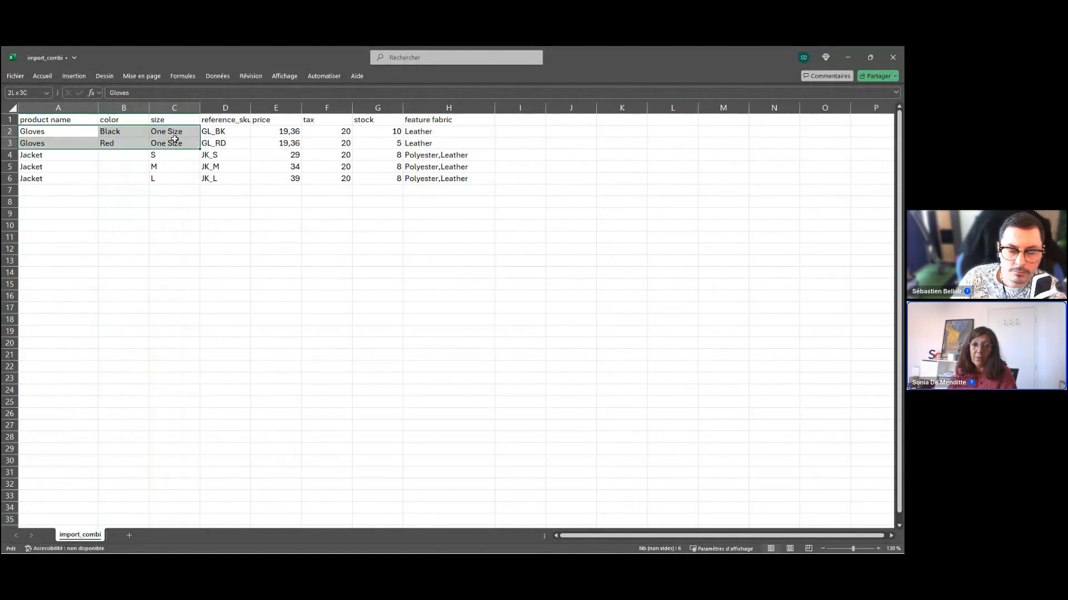
left_click_drag(175, 140, 175, 139)
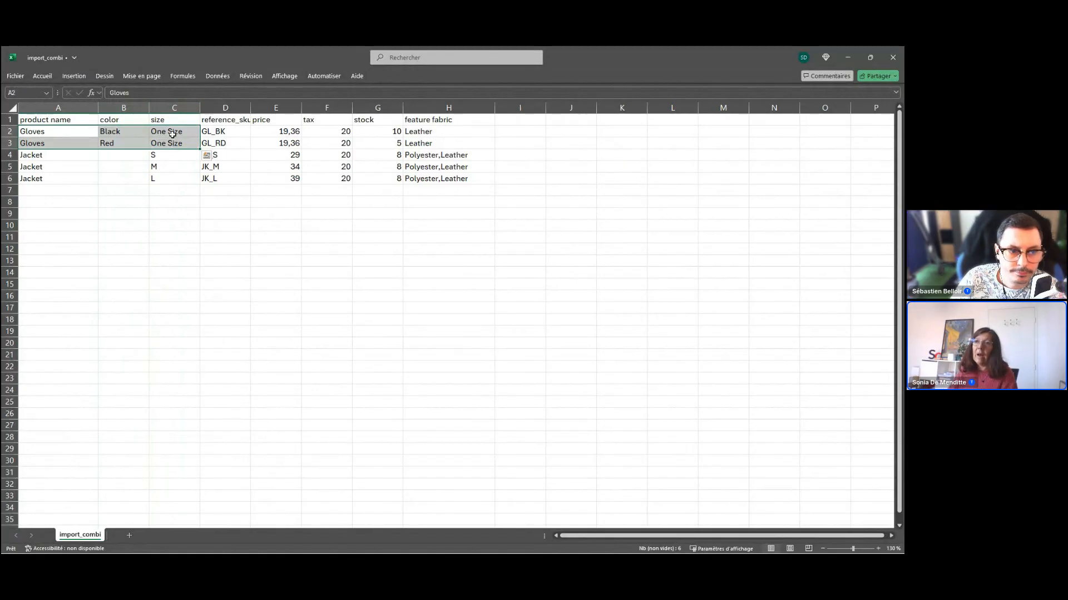
left_click(138, 110)
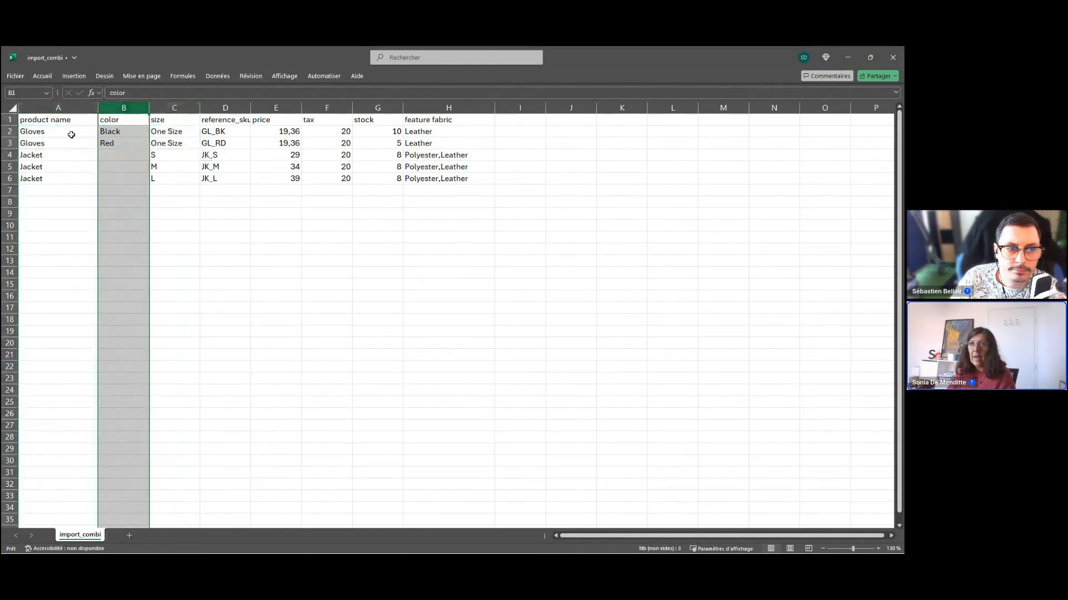
left_click(9, 131)
left_click(54, 132)
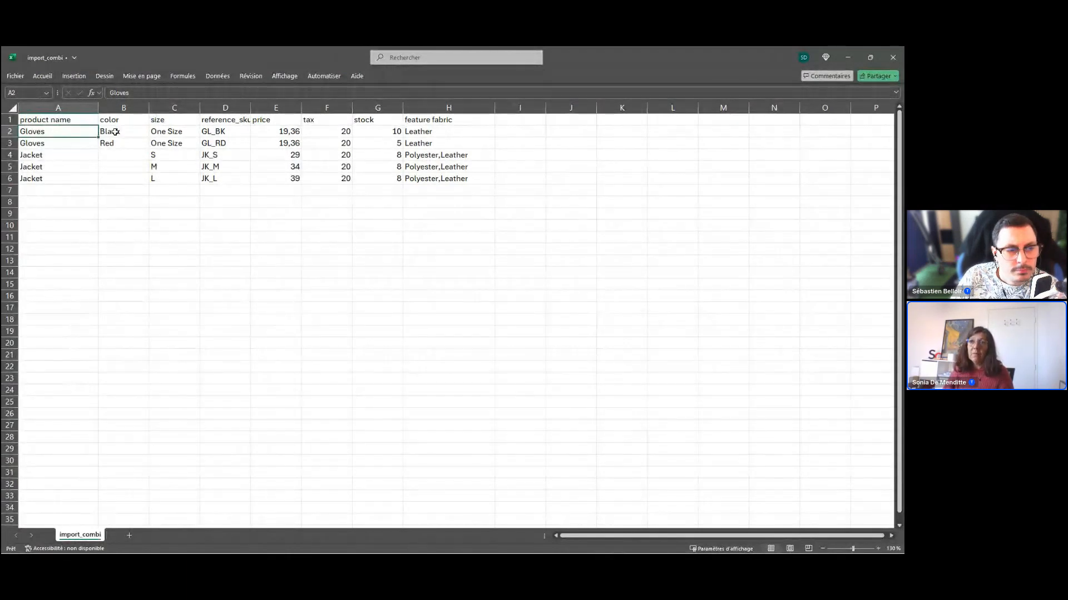
left_click_drag(115, 132, 161, 133)
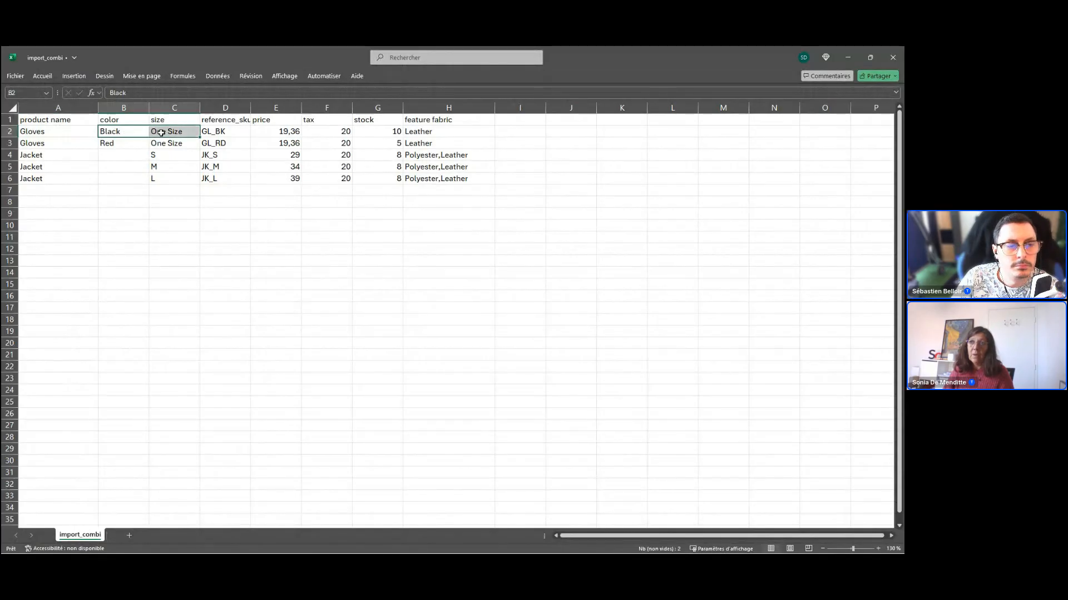
Step: Examine the two Gloves rows across reference, price, tax, stock and feature fabric to see how each row describes one combination
left_click(230, 136, "shift")
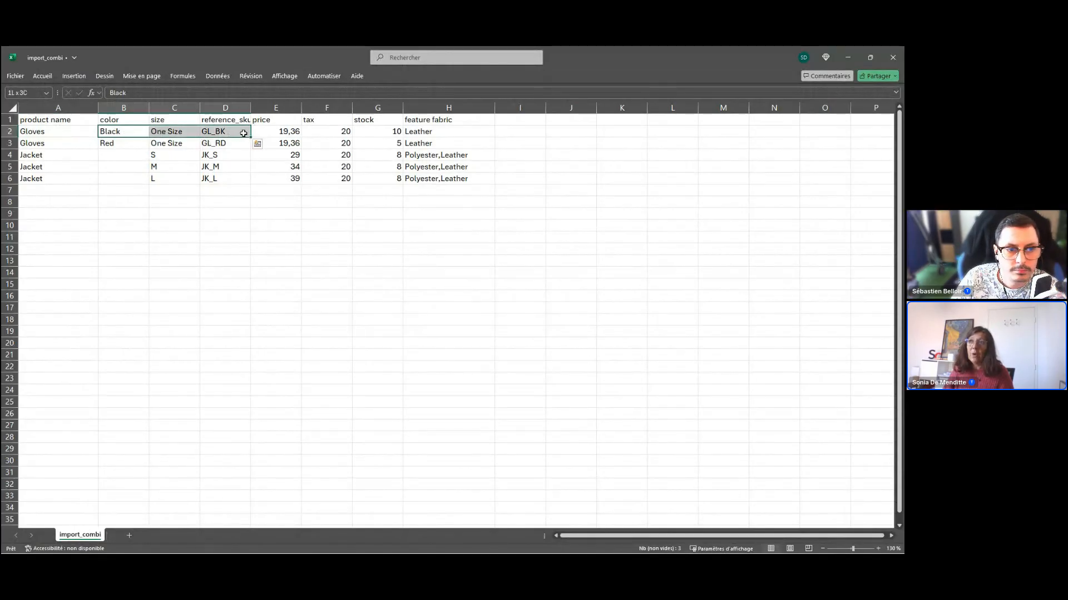
left_click(267, 132, "shift")
left_click(331, 134, "shift")
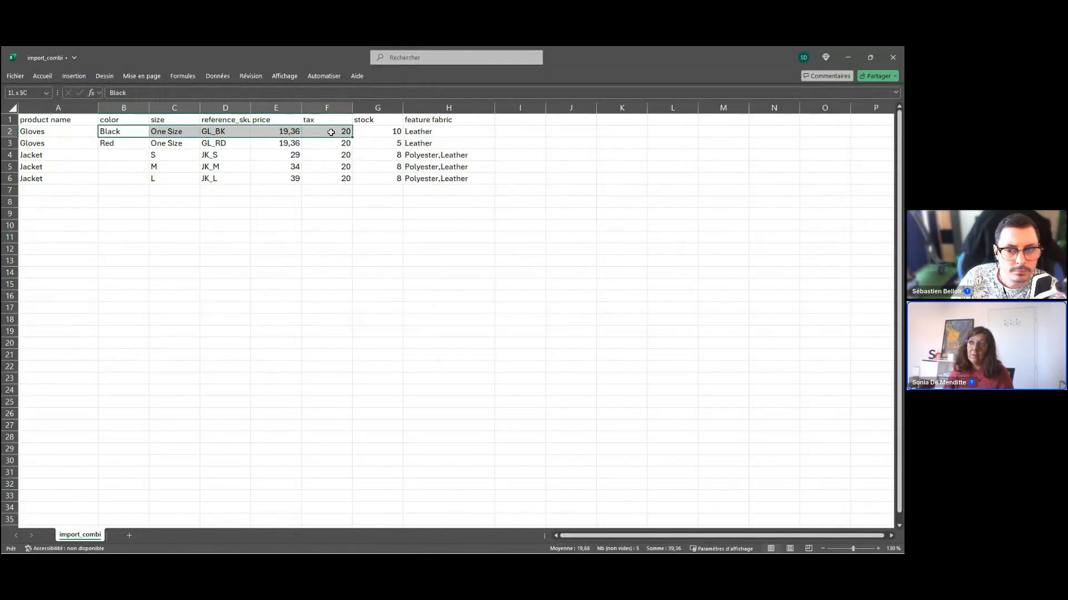
left_click(371, 134, "shift")
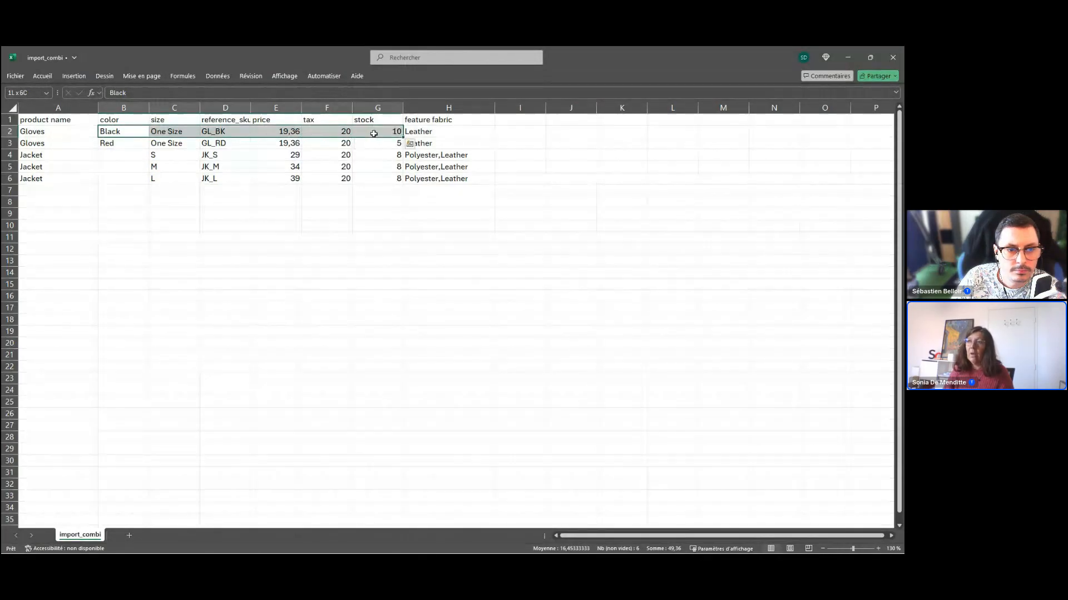
left_click(440, 133, "shift")
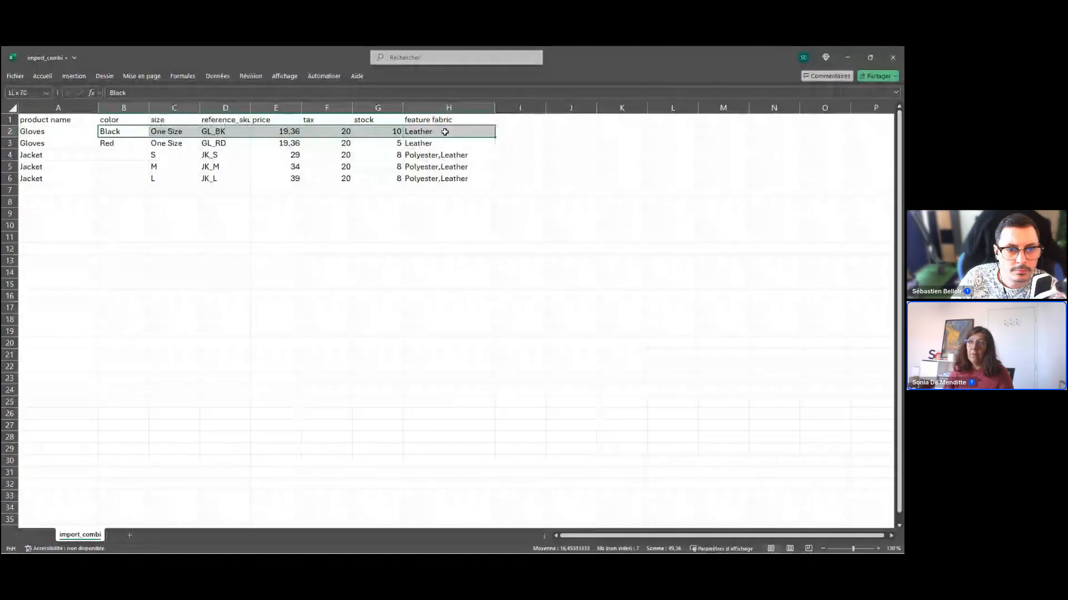
left_click(512, 132, "shift")
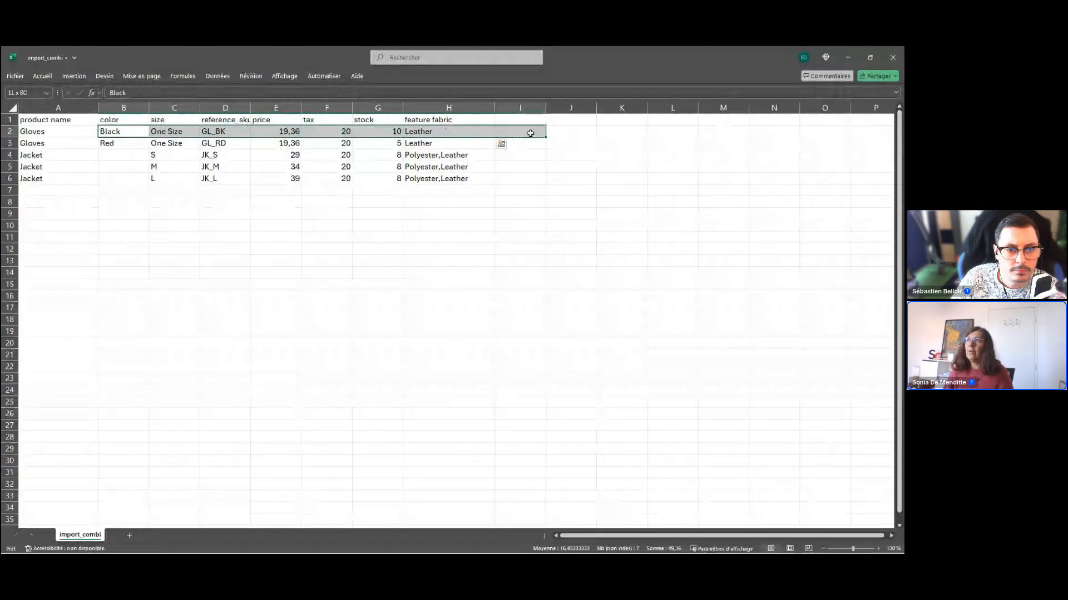
left_click(577, 134, "shift")
left_click(611, 134, "shift")
left_click(660, 135, "shift")
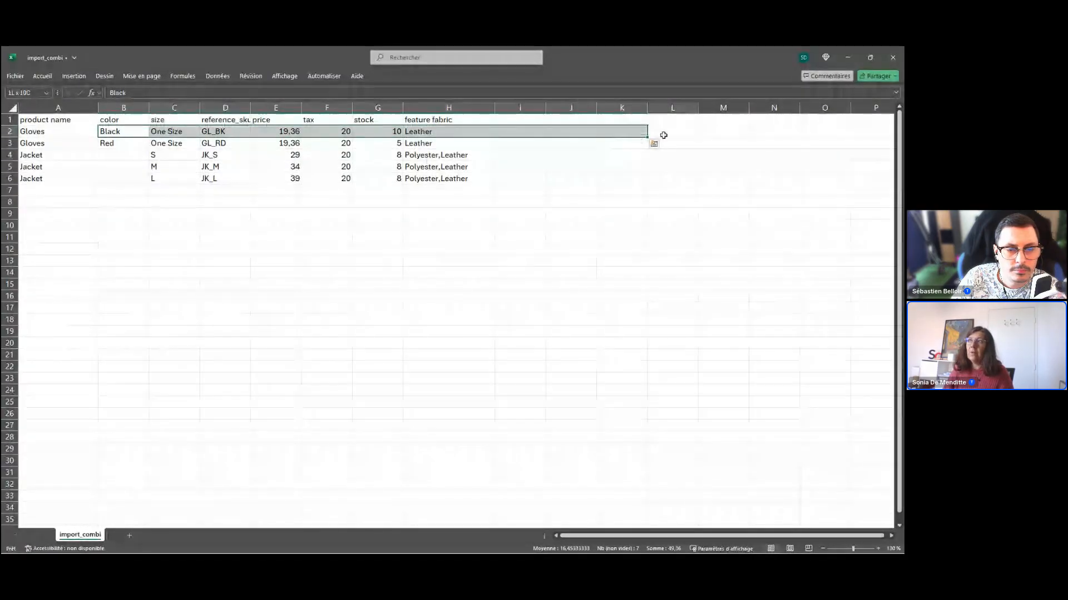
left_click(719, 139, "shift")
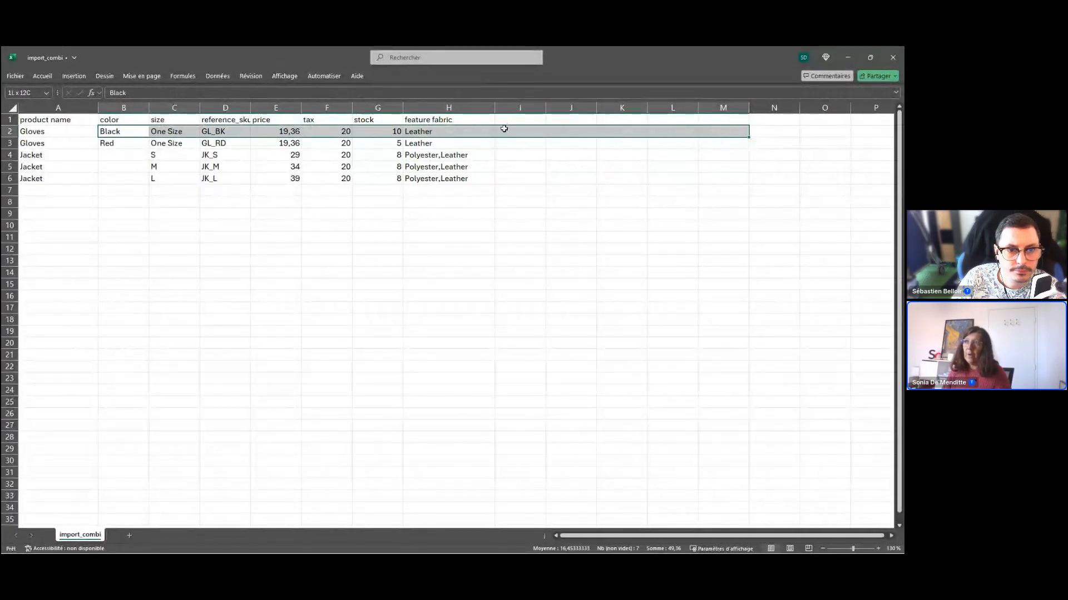
left_click(472, 135, "shift")
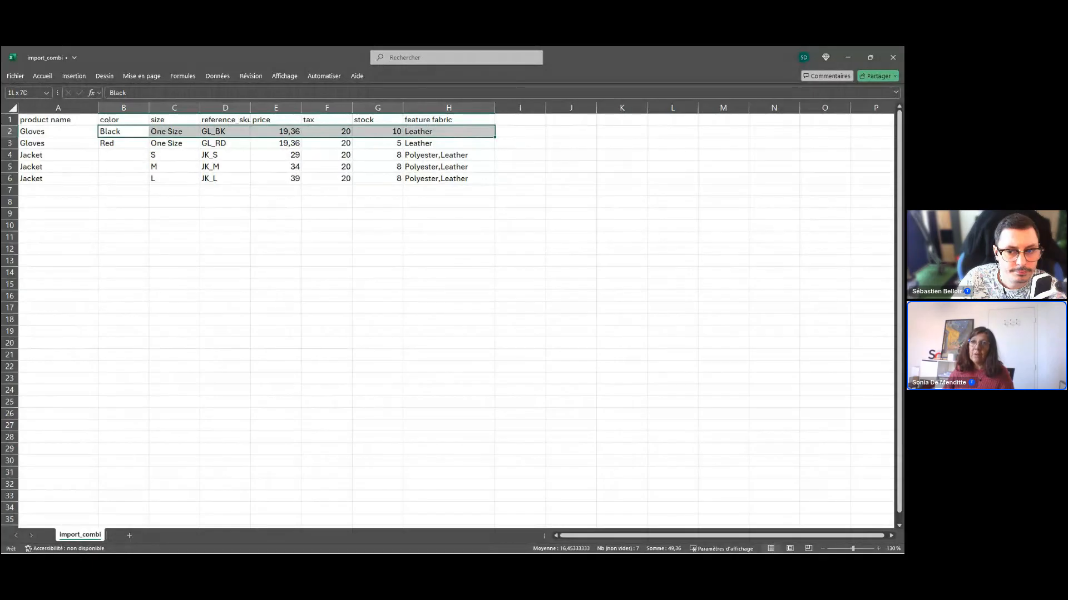
left_click(42, 133)
left_click_drag(41, 132, 474, 132)
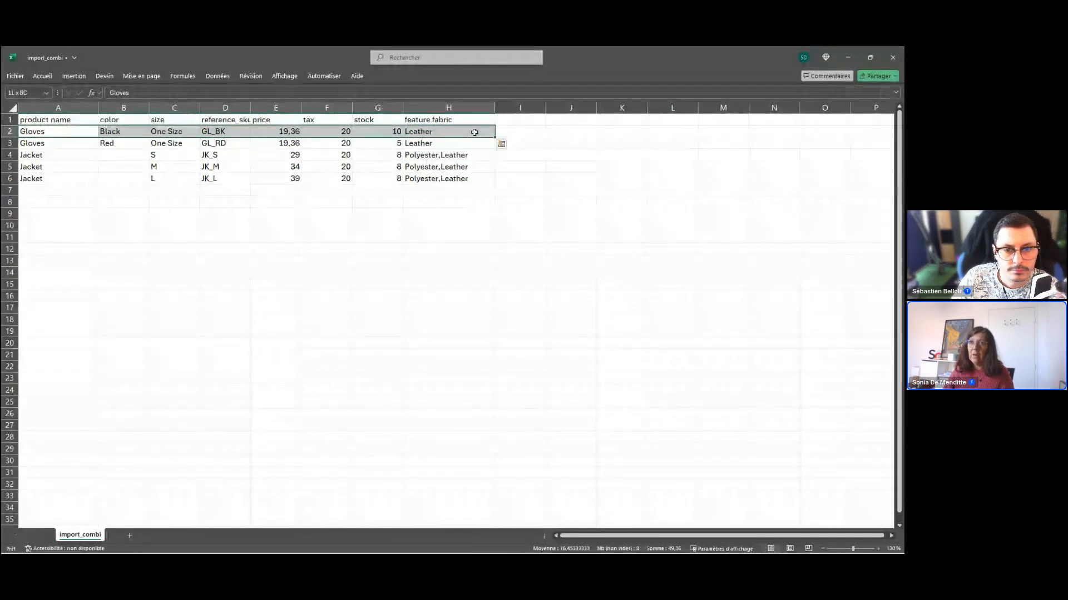
left_click(62, 145)
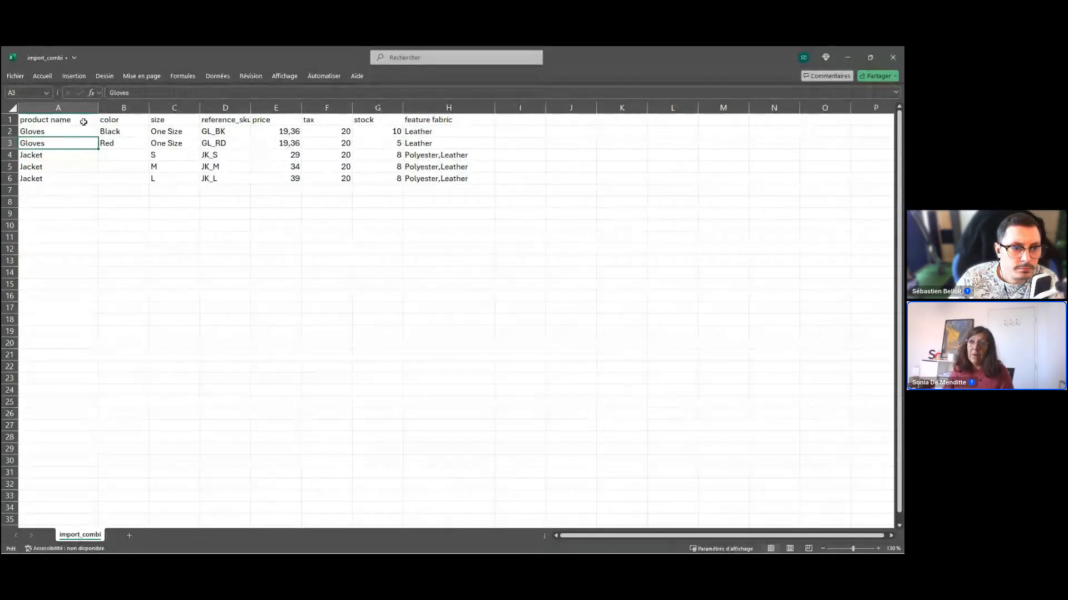
left_click_drag(104, 146, 517, 145)
Step: Examine the three Jacket rows, checking the color and size columns and each size's reference, price, tax, stock and fabric
left_click(56, 155)
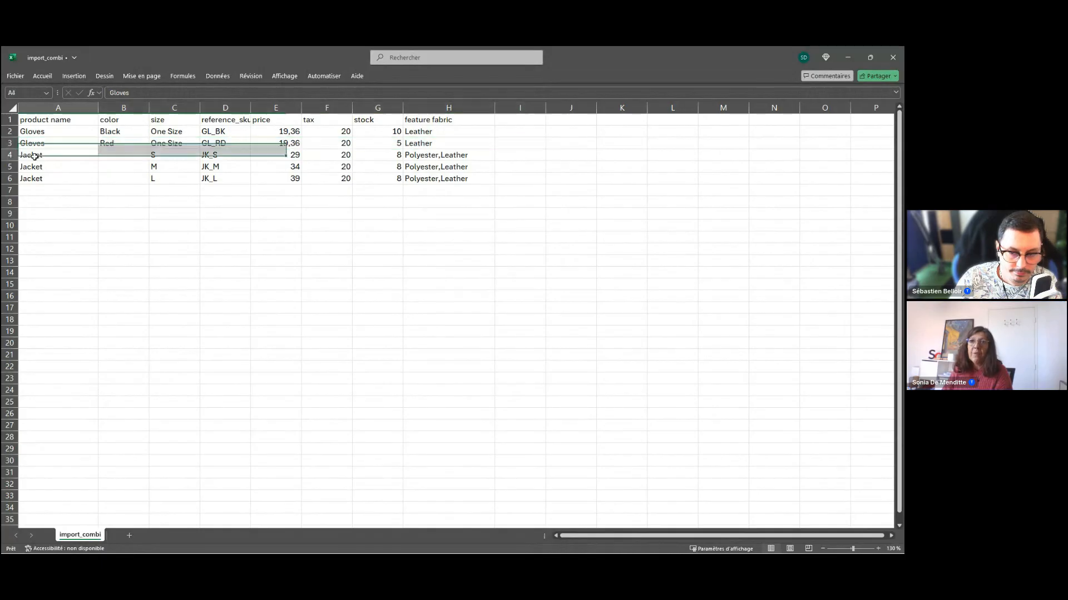
mouse_move(114, 155)
left_mouse_down()
mouse_move(110, 176)
mouse_move(113, 156)
left_mouse_up()
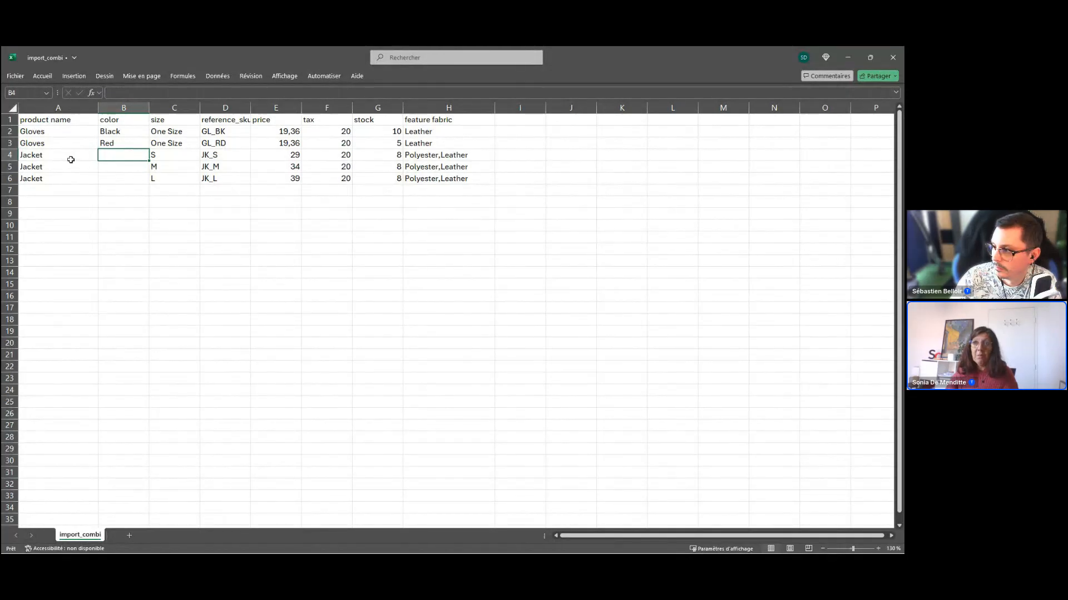
left_click(174, 156)
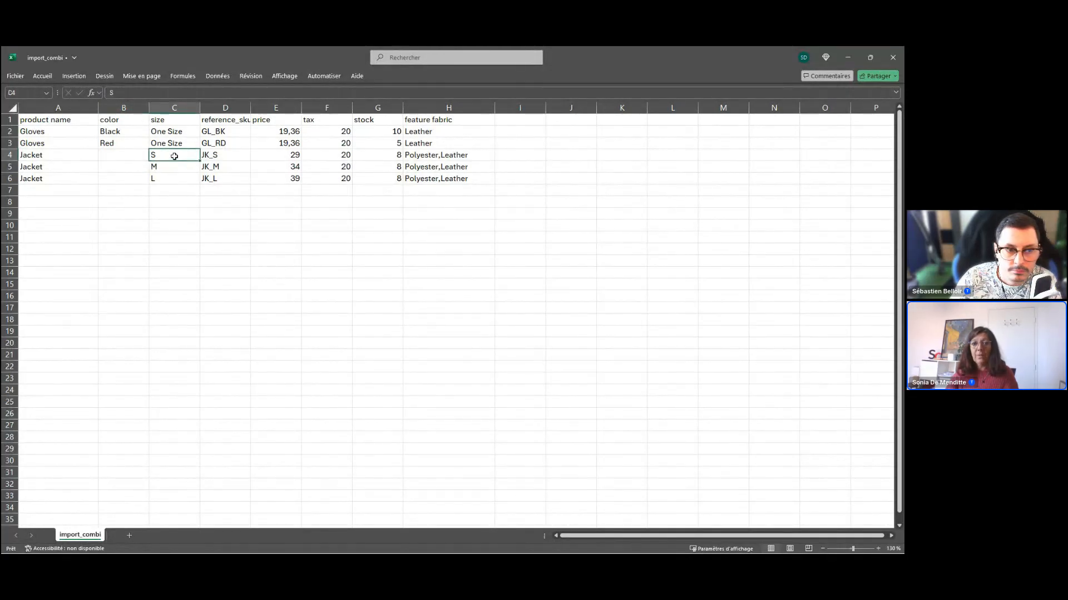
left_click_drag(174, 156, 173, 177)
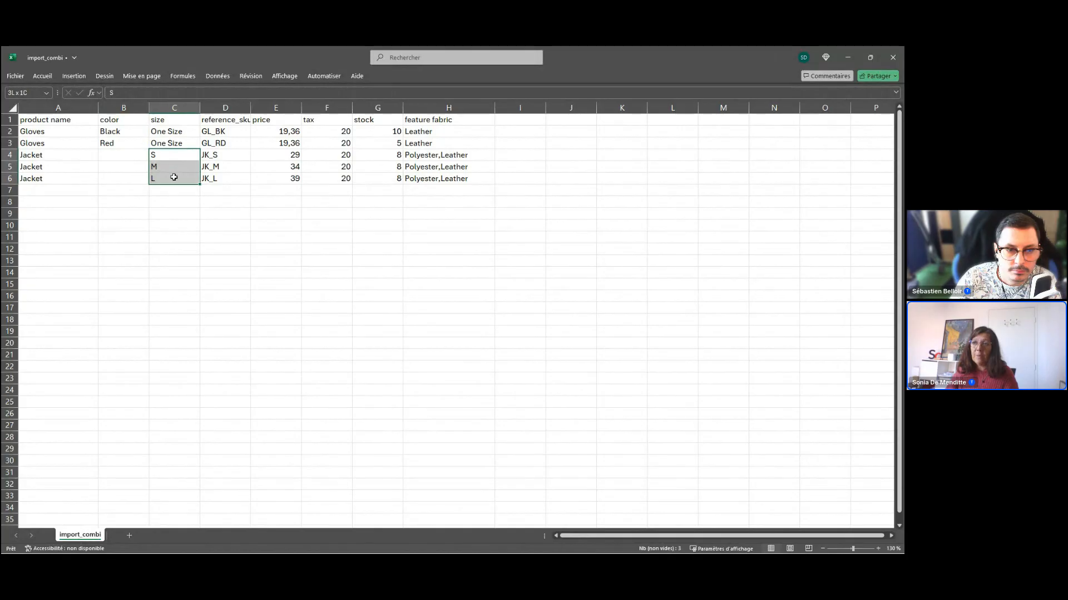
left_click(174, 156)
left_click(174, 167)
left_click(174, 185)
left_click(30, 155)
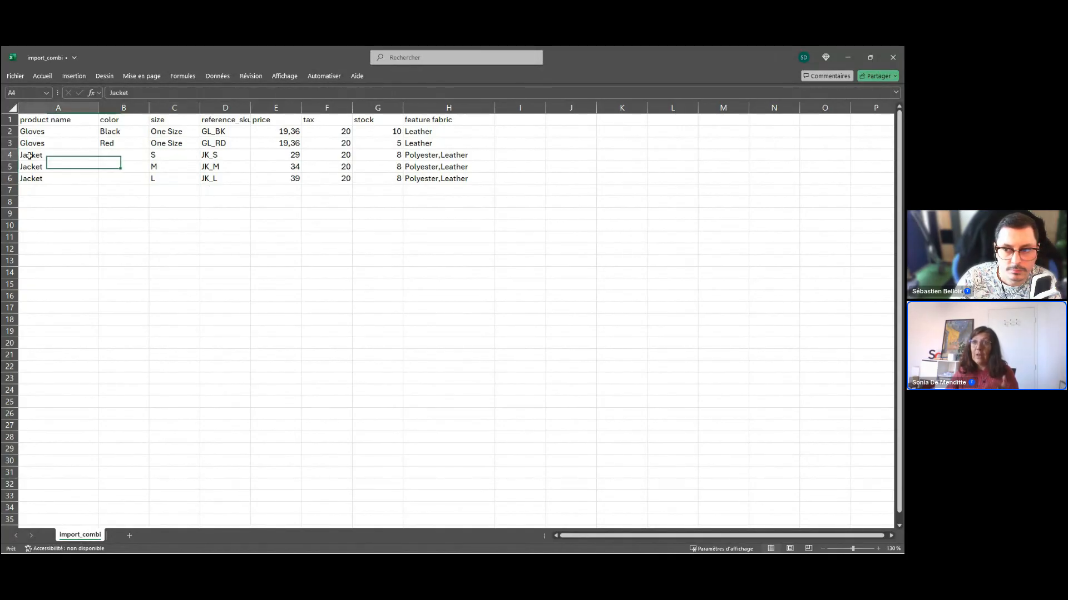
left_click(10, 155)
left_click_drag(162, 155, 291, 155)
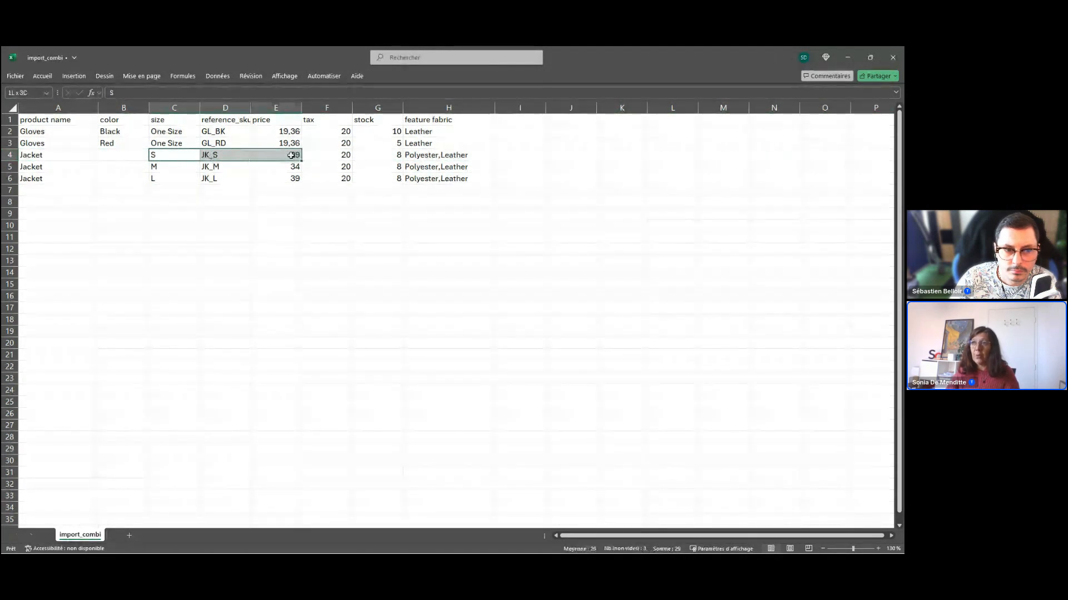
left_click_drag(339, 155, 431, 179)
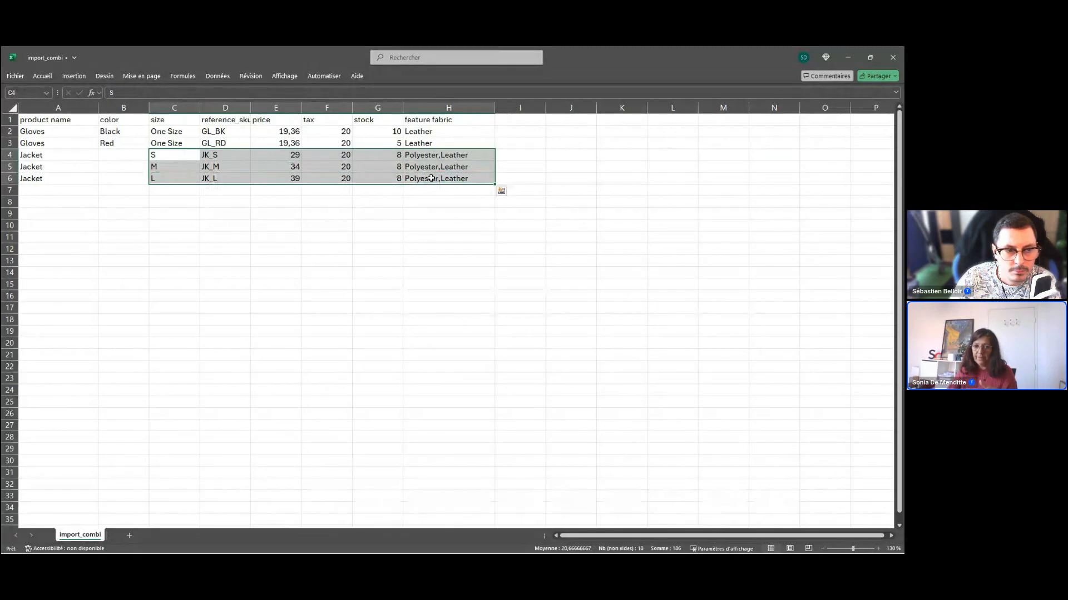
left_click(432, 238)
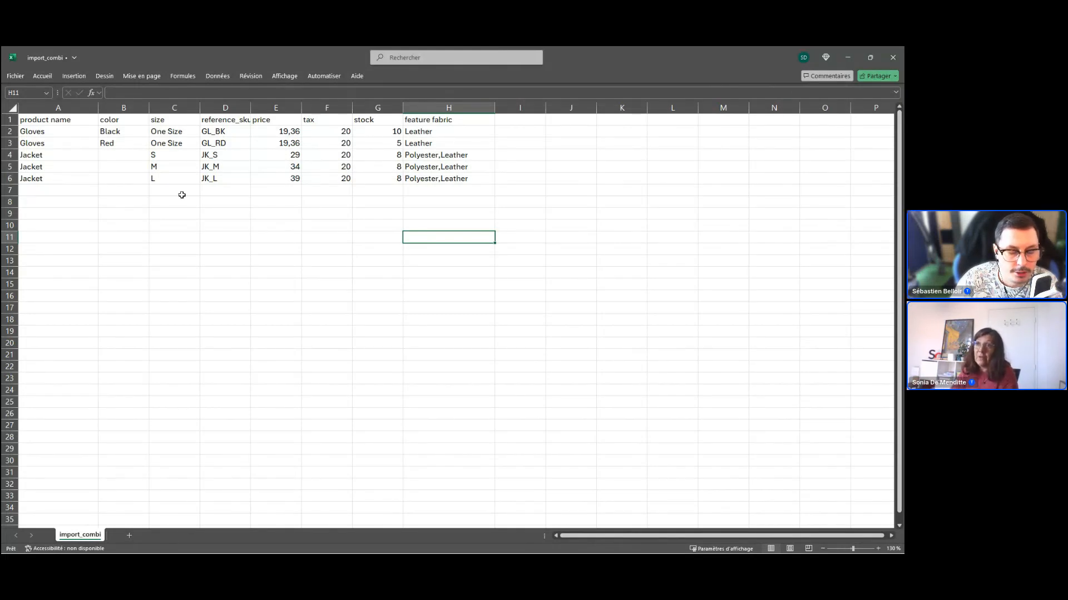
left_click(109, 144)
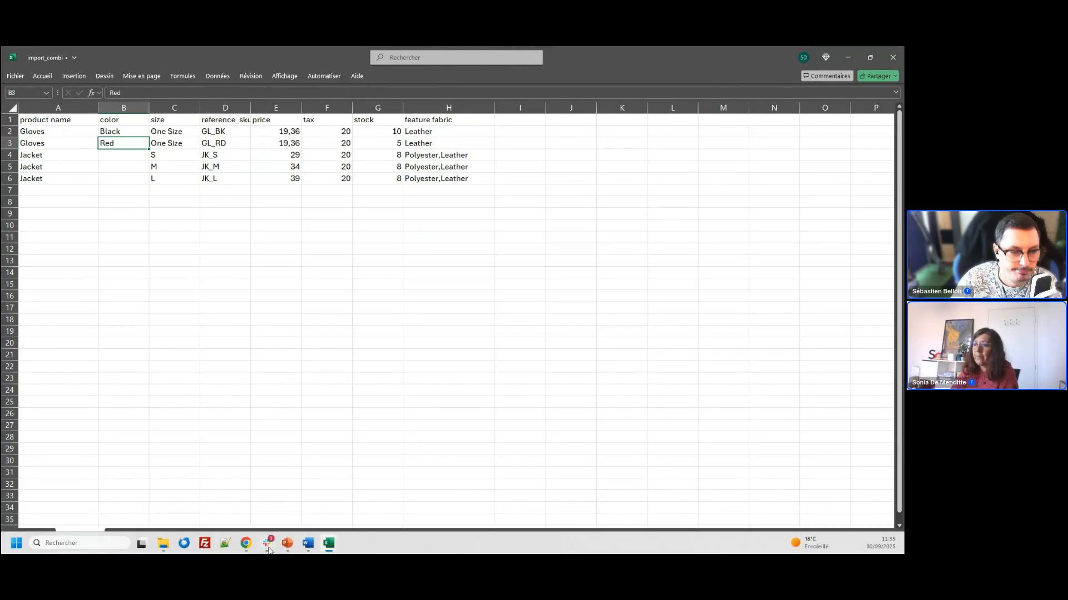
Step: Switch to Store Commander in the browser and load import_combi.csv in the CSV Import tool
mouse_move(267, 548)
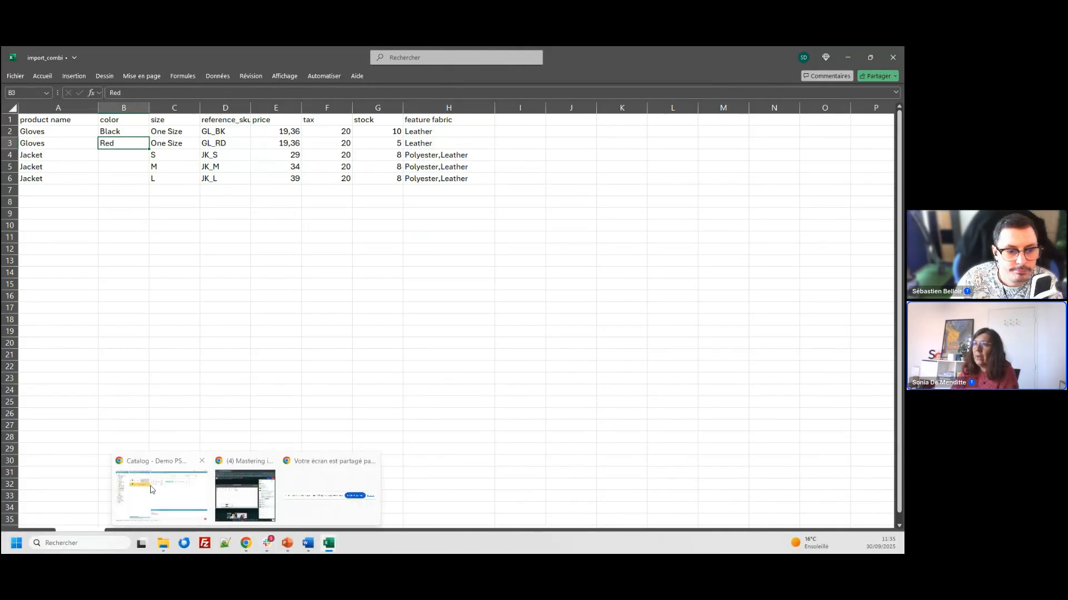
left_click(154, 490)
left_click(26, 56)
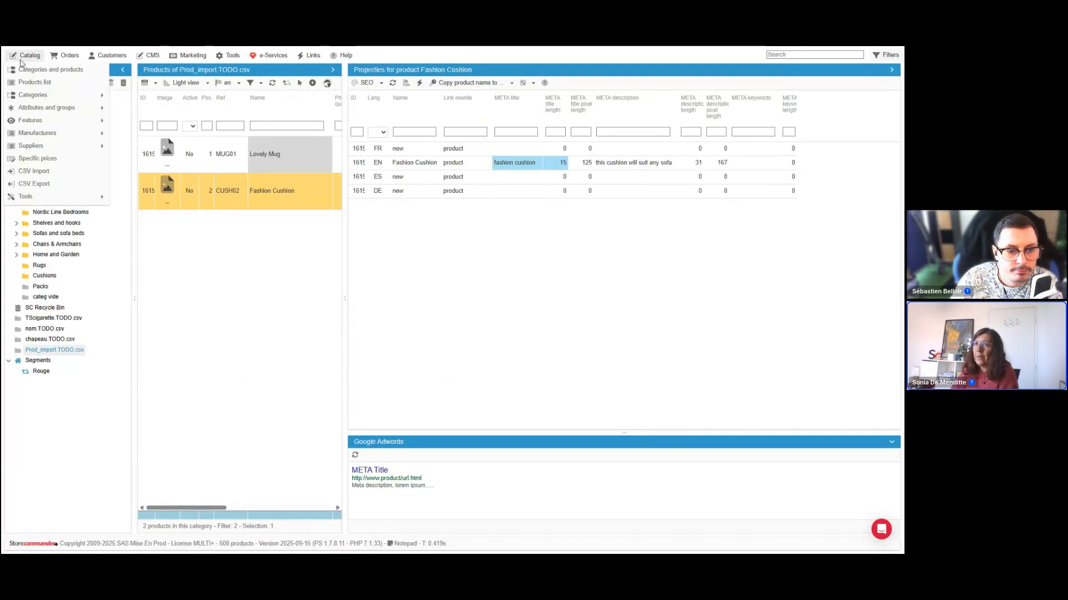
left_click(41, 174)
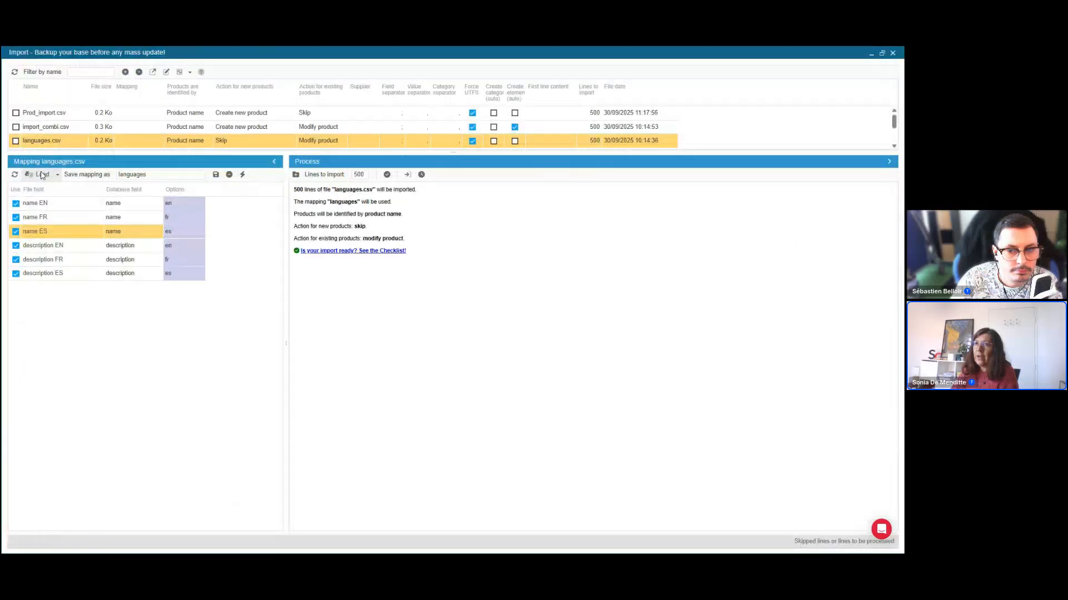
left_click(108, 129)
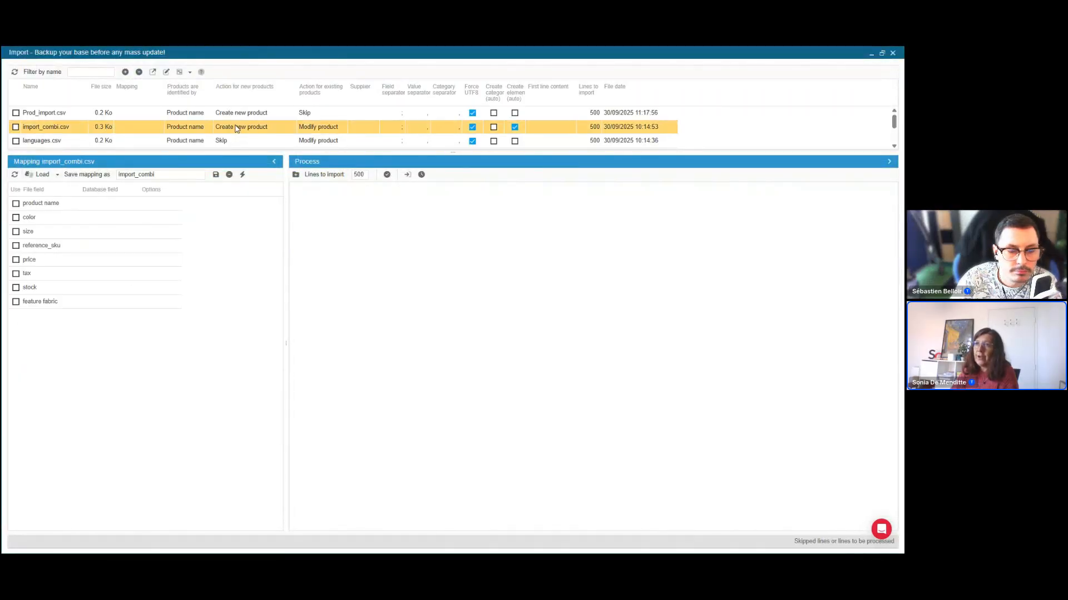
Step: Auto-map the recognized fields of import_combi.csv and map product name to the name database field with the en option
left_click(243, 174)
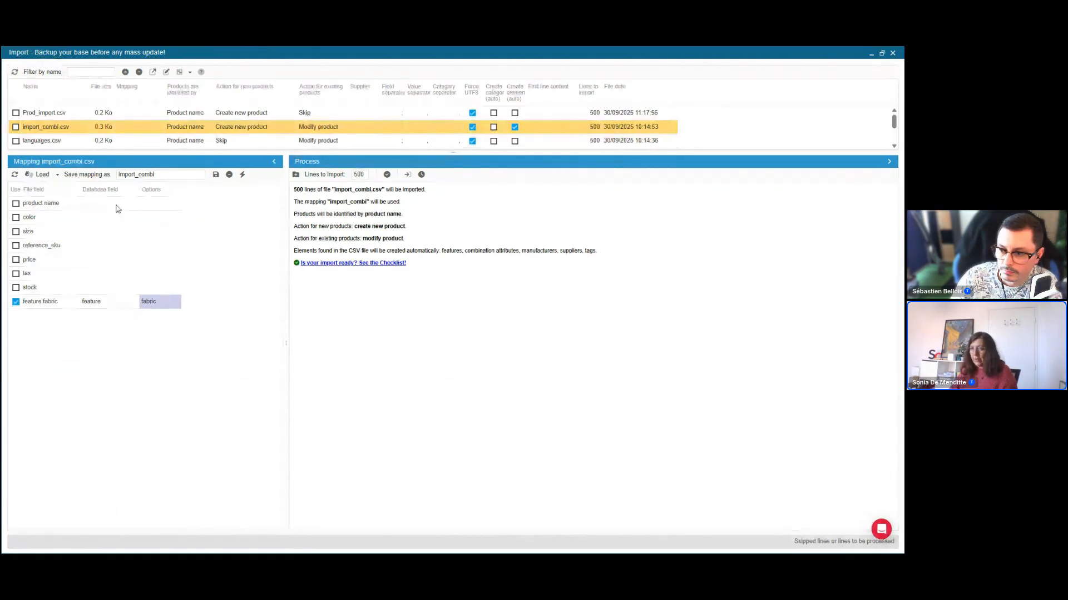
left_click(117, 208)
left_click(117, 208)
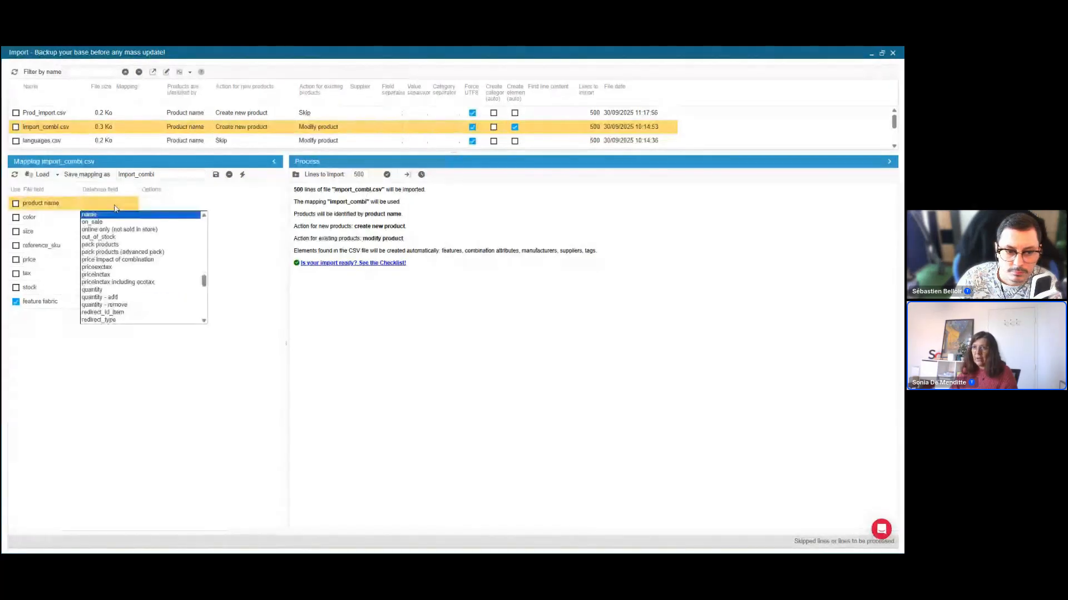
left_click(121, 215)
left_click(151, 207)
left_click(145, 223)
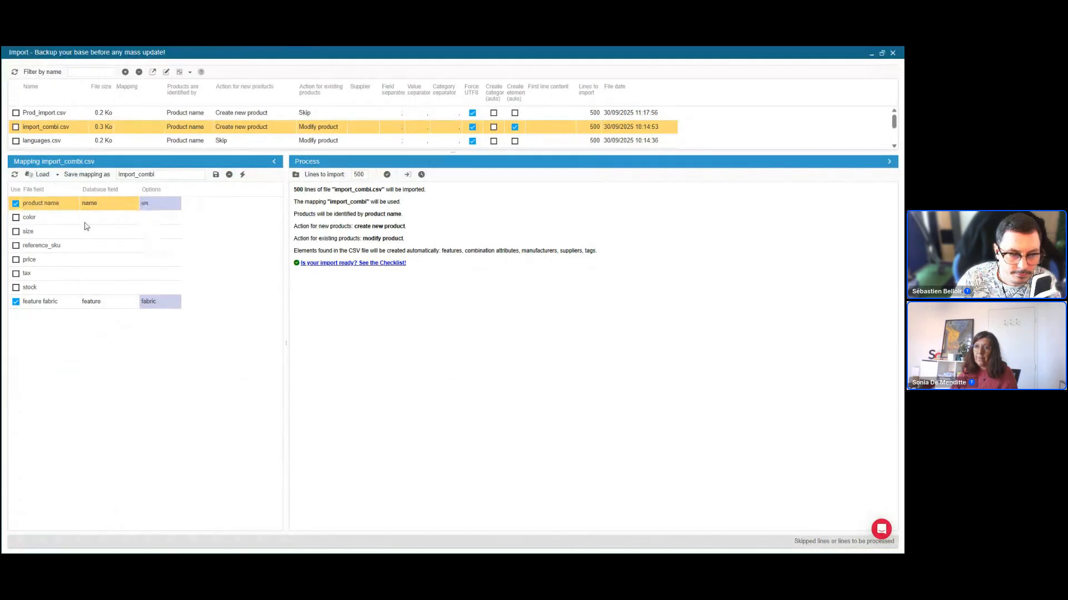
Step: Map the color and size fields to attribute of combination and widen the Database field column to show the full names
left_click(45, 229)
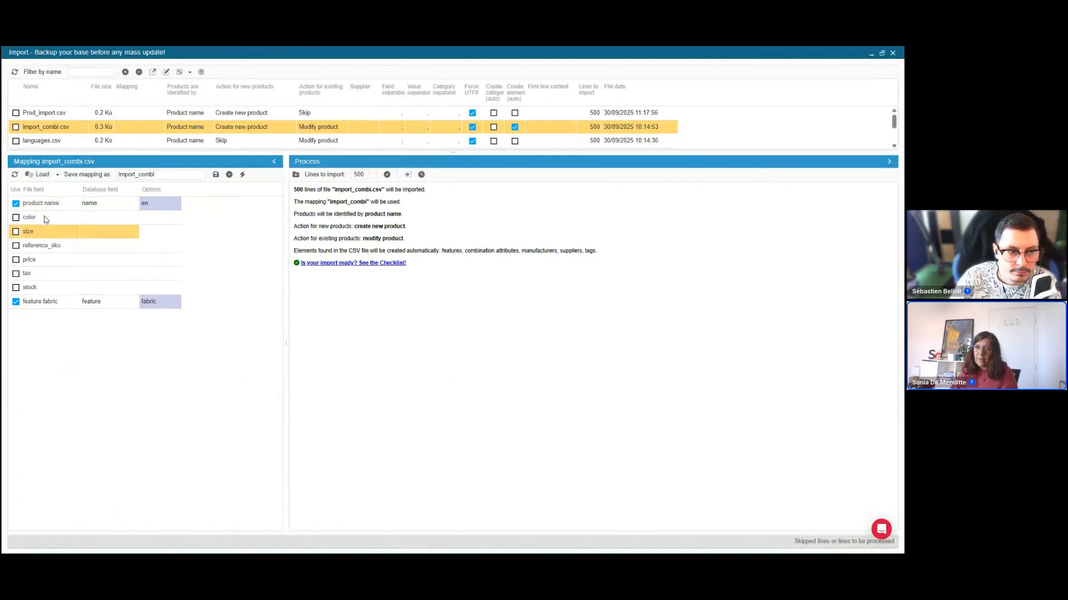
left_click(121, 218)
left_click(121, 218)
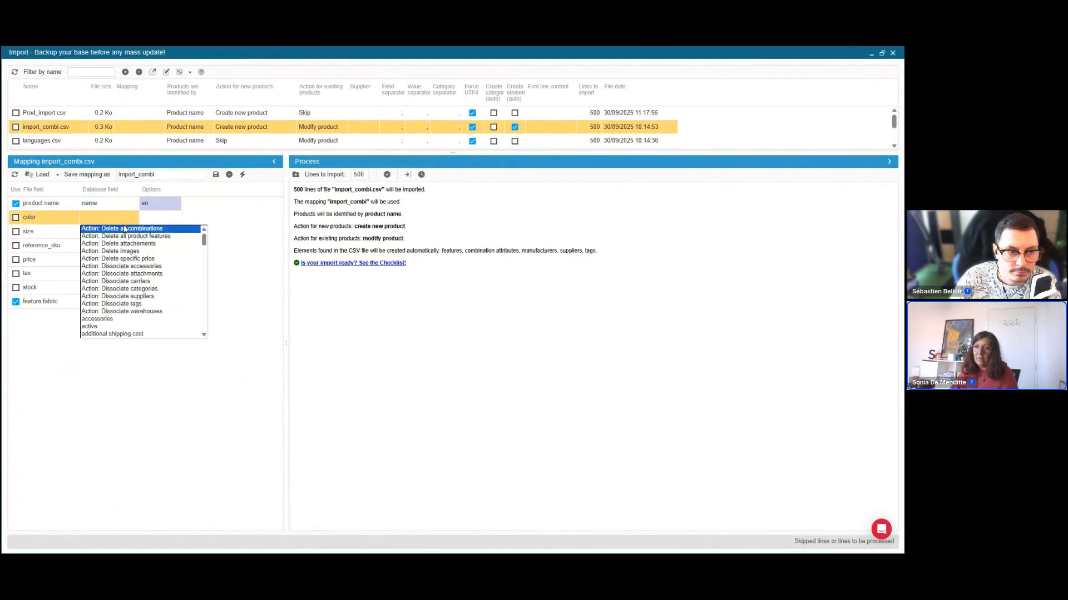
scroll(137, 295, "down", 2)
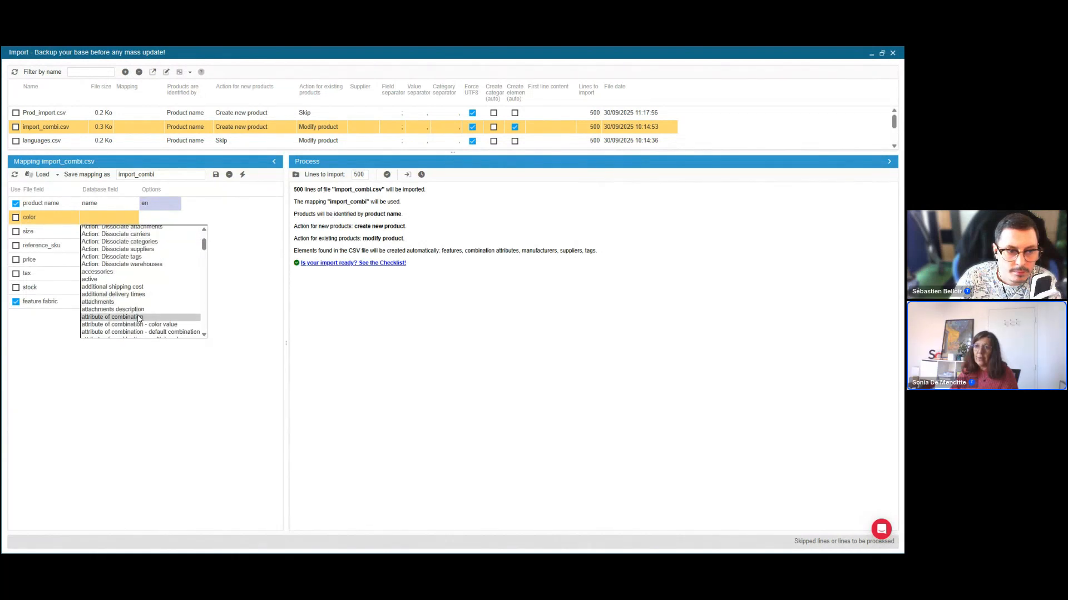
left_click(139, 318)
left_click(123, 232)
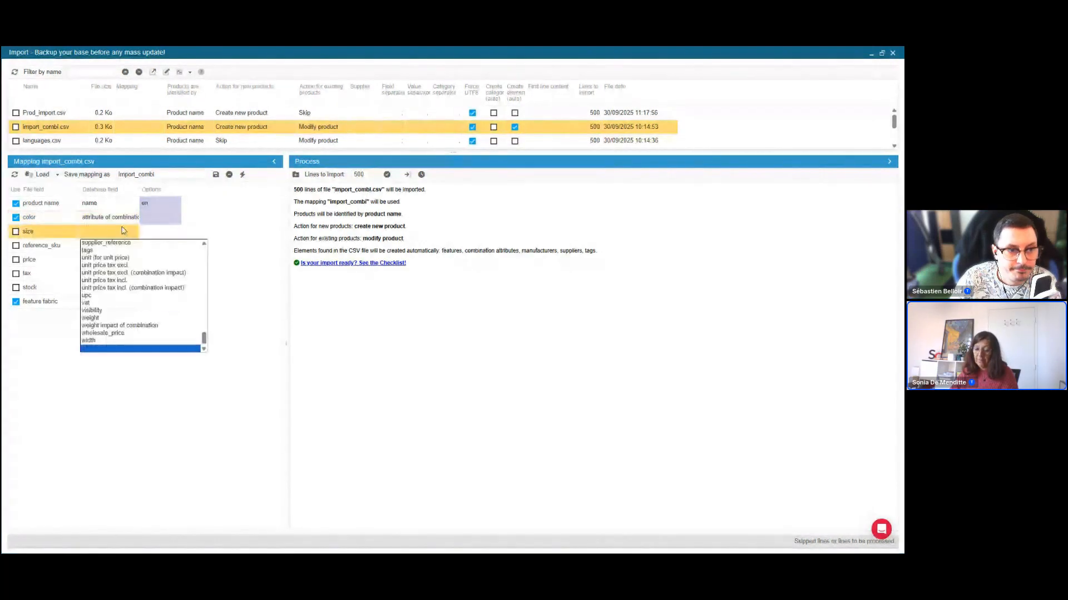
scroll(134, 295, "down", 2)
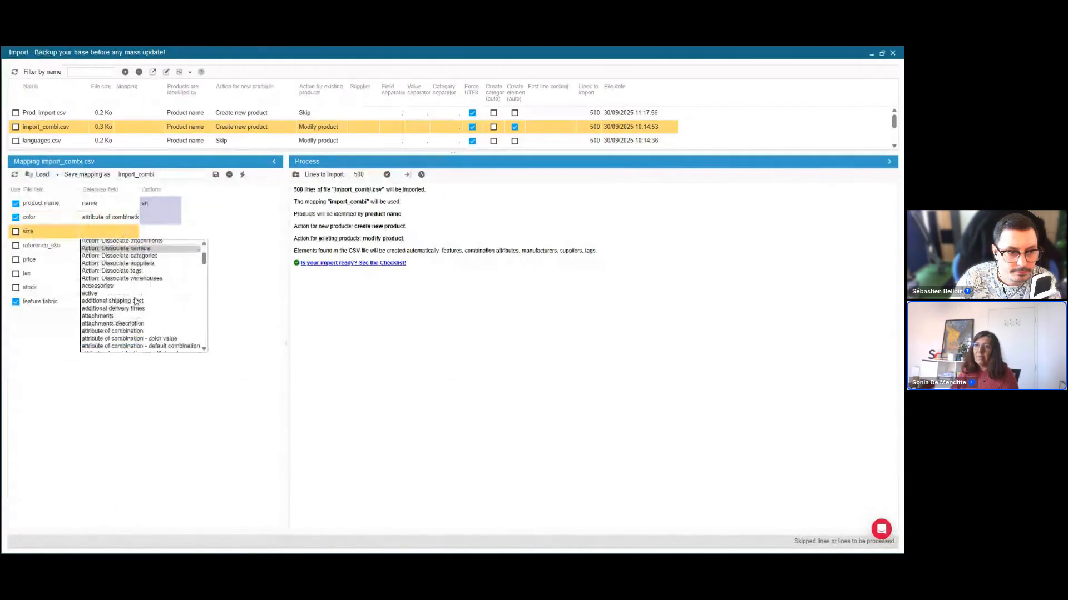
left_click(120, 331)
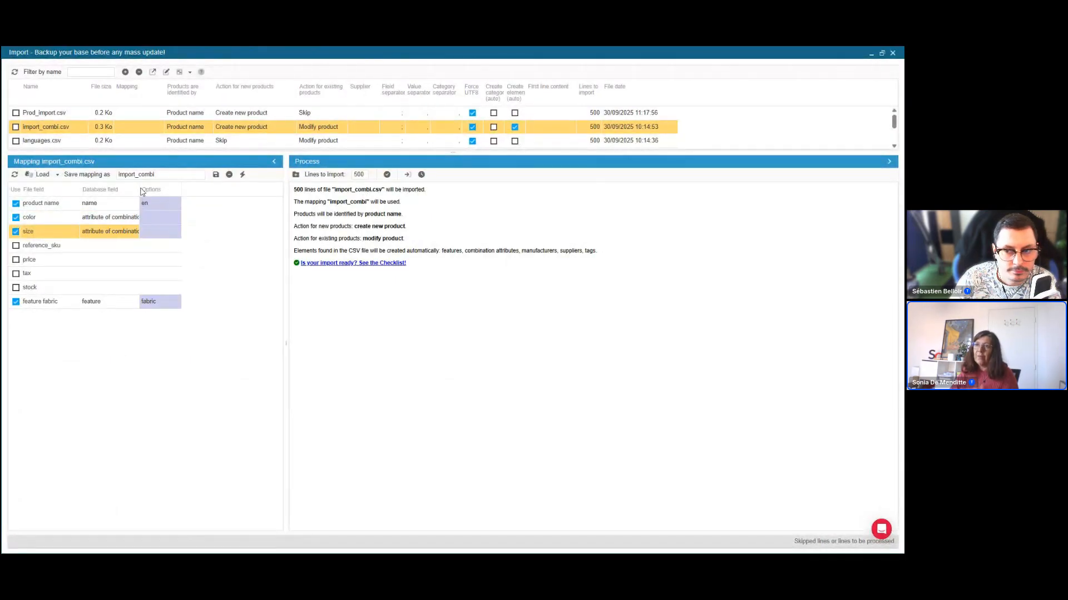
left_click_drag(140, 192, 168, 191)
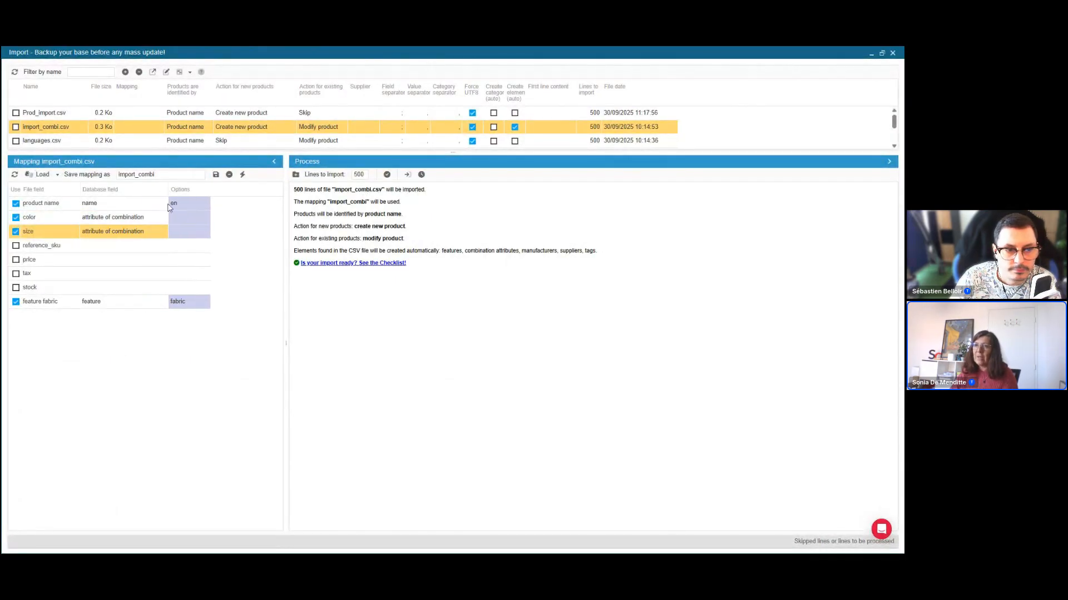
Step: Set the mapping options of the color field to Color and of the size field to Size
left_click(111, 221)
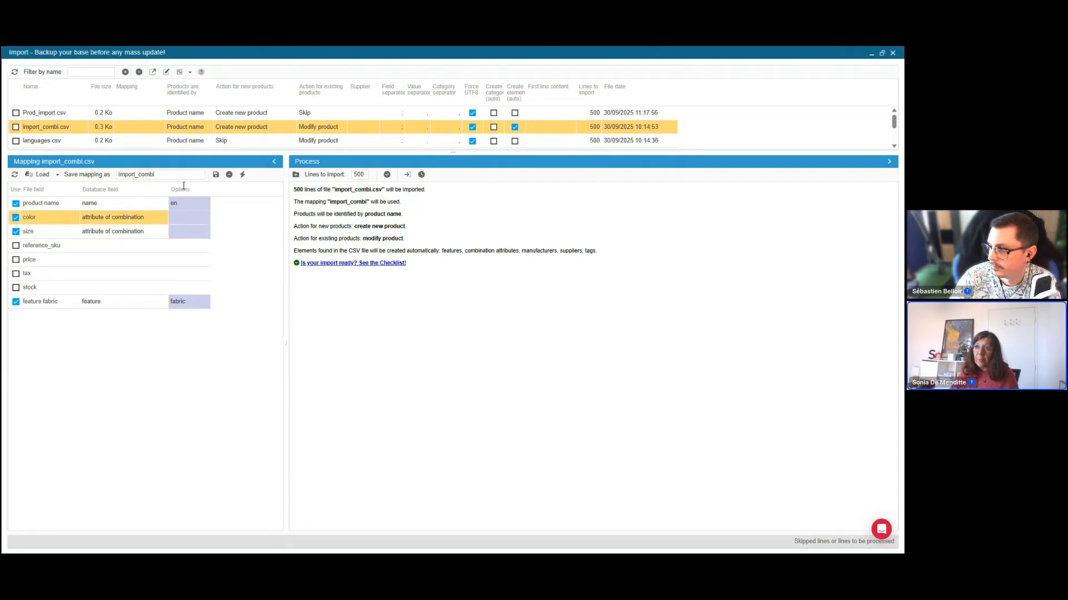
left_click(177, 304)
left_click(185, 223)
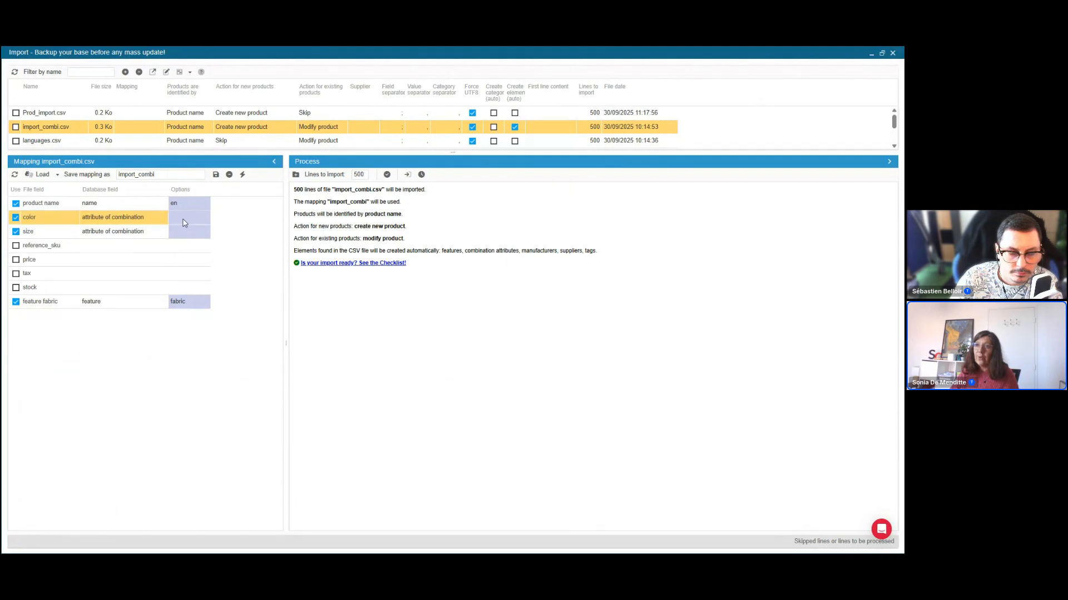
left_click(185, 223)
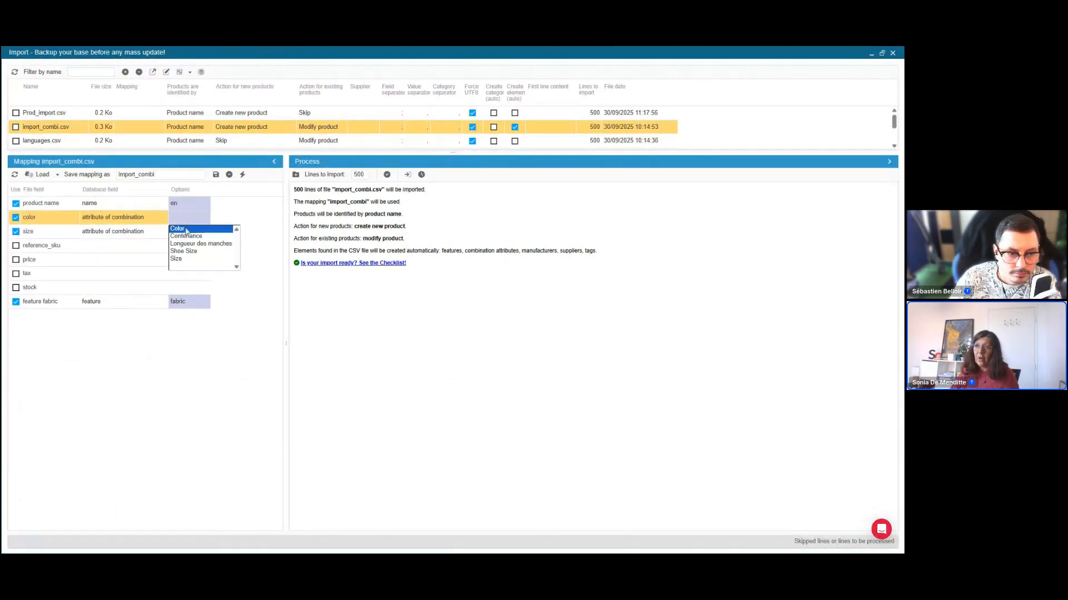
left_click(187, 229)
left_click(187, 231)
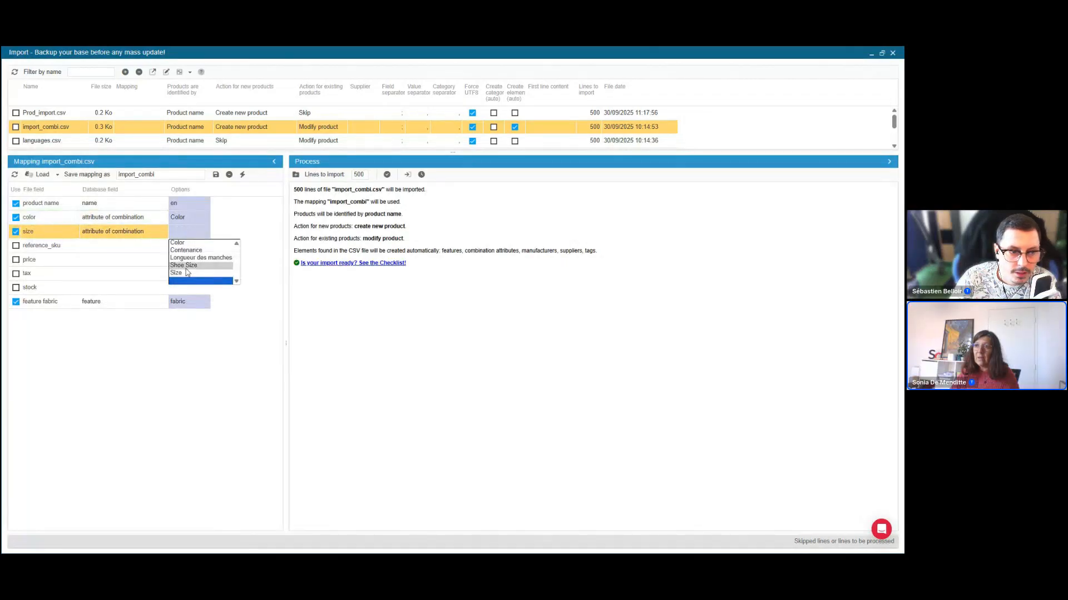
left_click(185, 272)
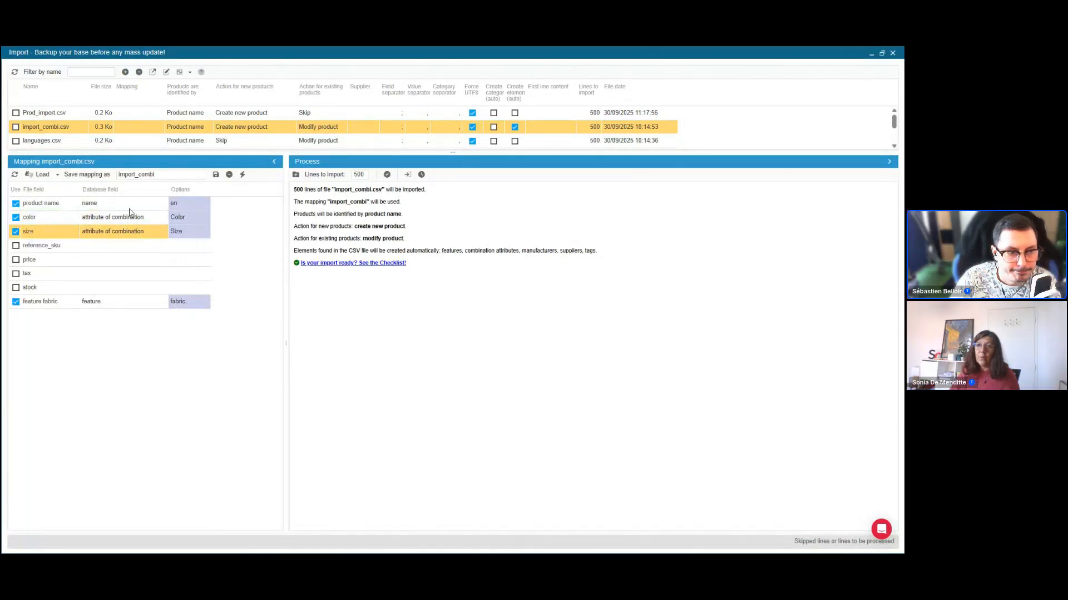
Step: Map reference_sku to the reference database field and price to priceexctax
left_click(123, 246)
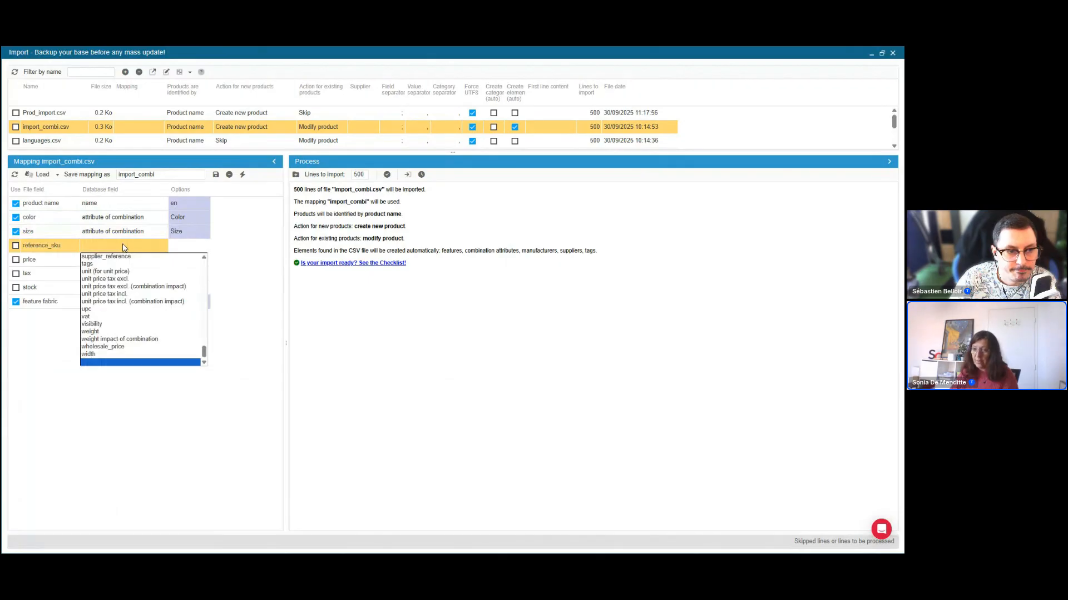
key("r")
left_click(122, 309)
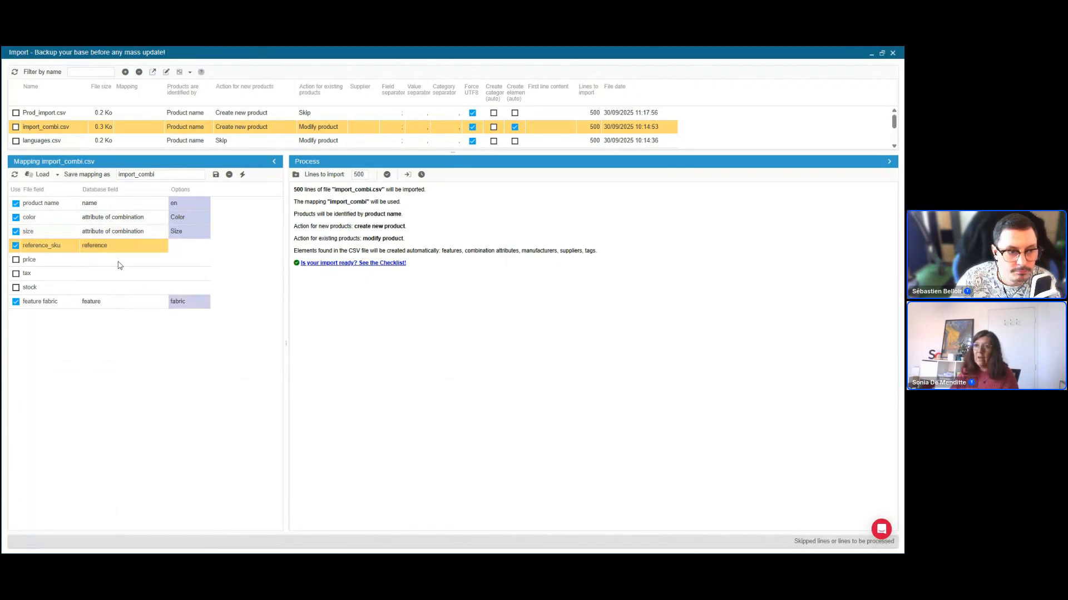
left_click(120, 265)
key("p")
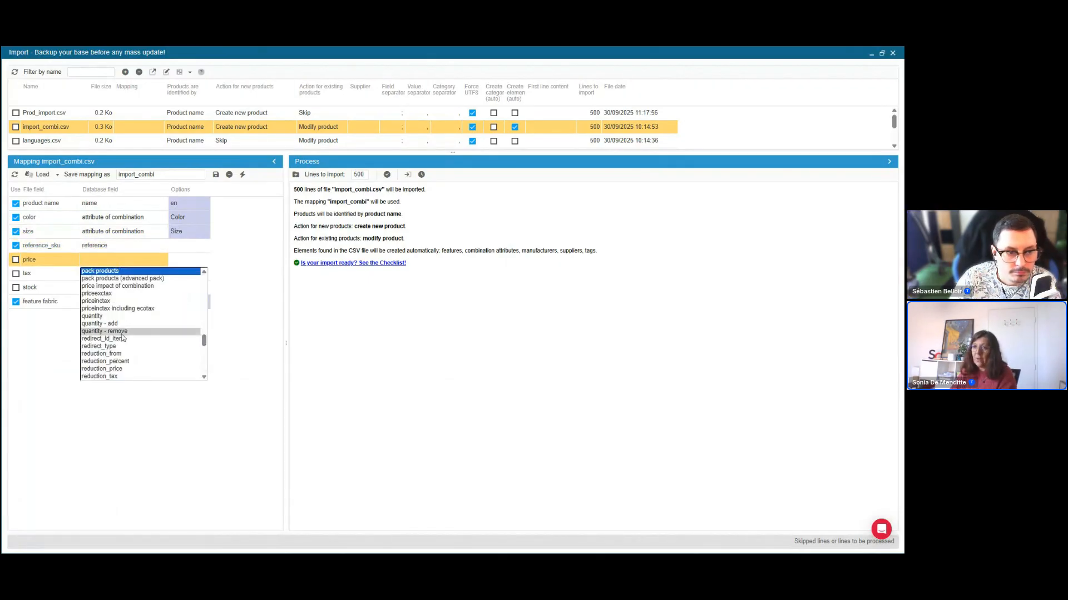
left_click(98, 293)
Step: Map the tax field to vat and the stock field to quantity
left_click(107, 275)
left_click(106, 344)
left_click(109, 289)
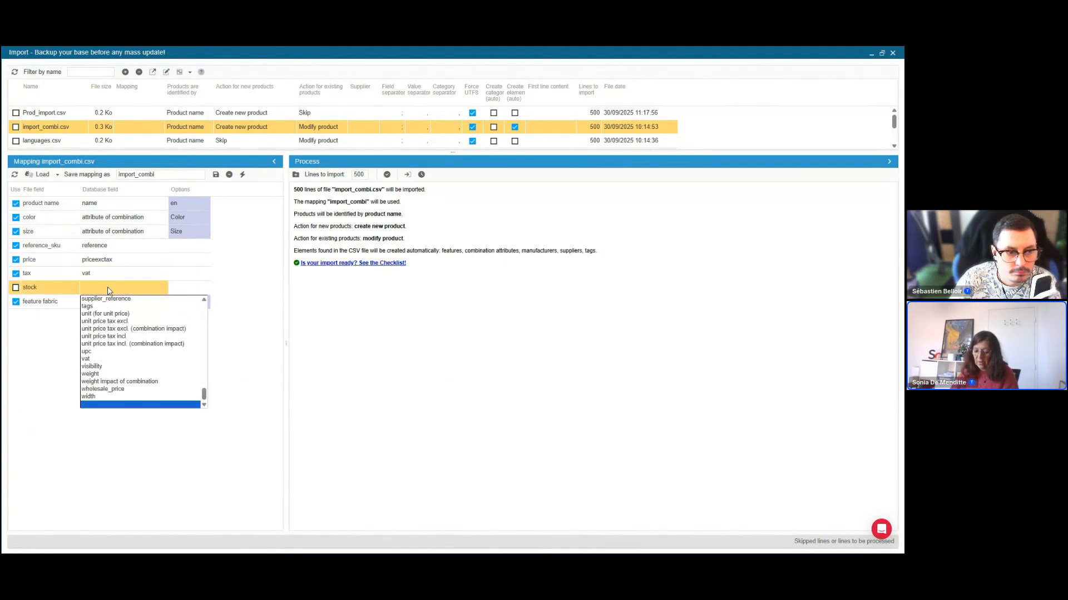
key("q")
left_click(110, 304)
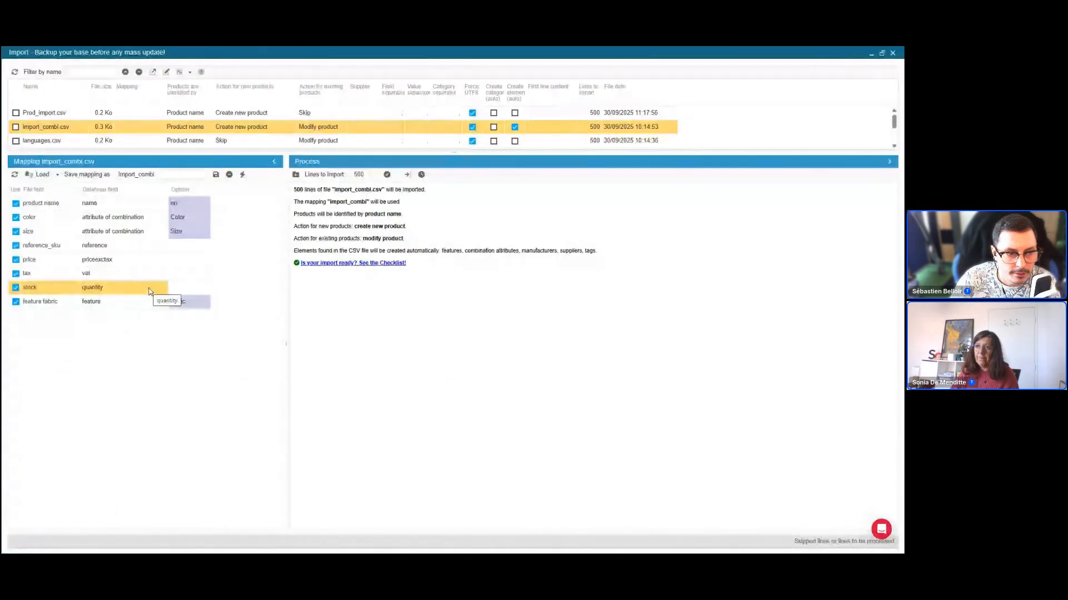
Step: Widen the Create elements (auto) column in the import file list to show its full header
left_click(155, 198)
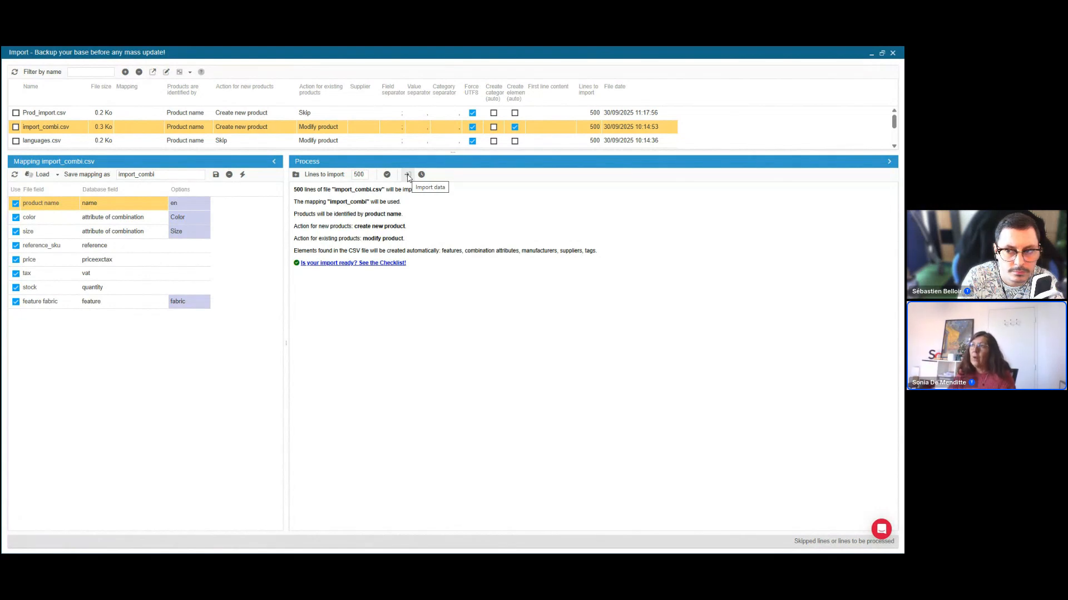
left_click_drag(525, 89, 539, 92)
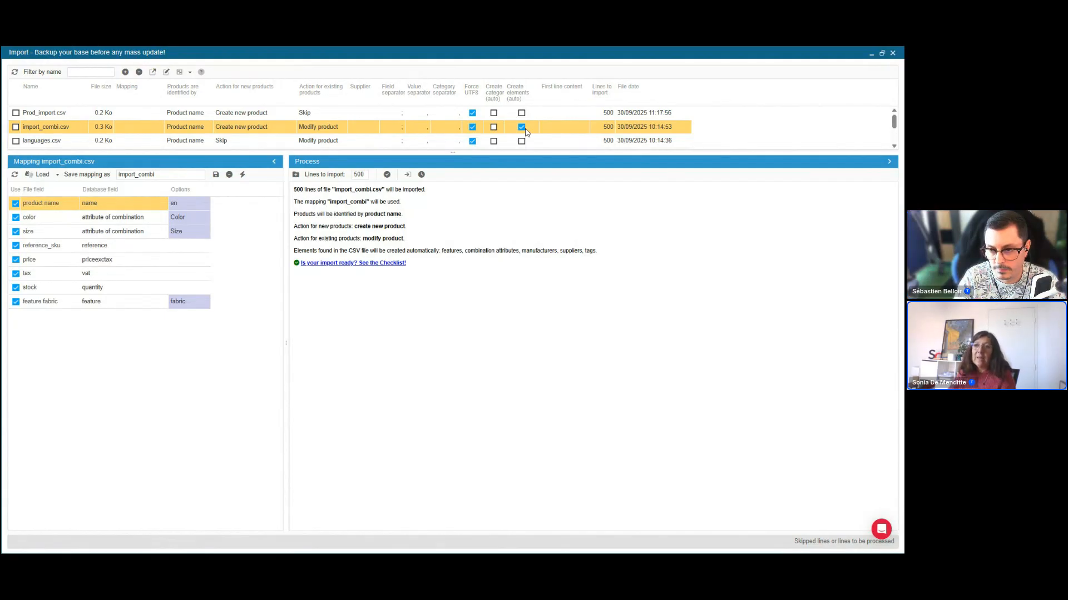
left_click(148, 308)
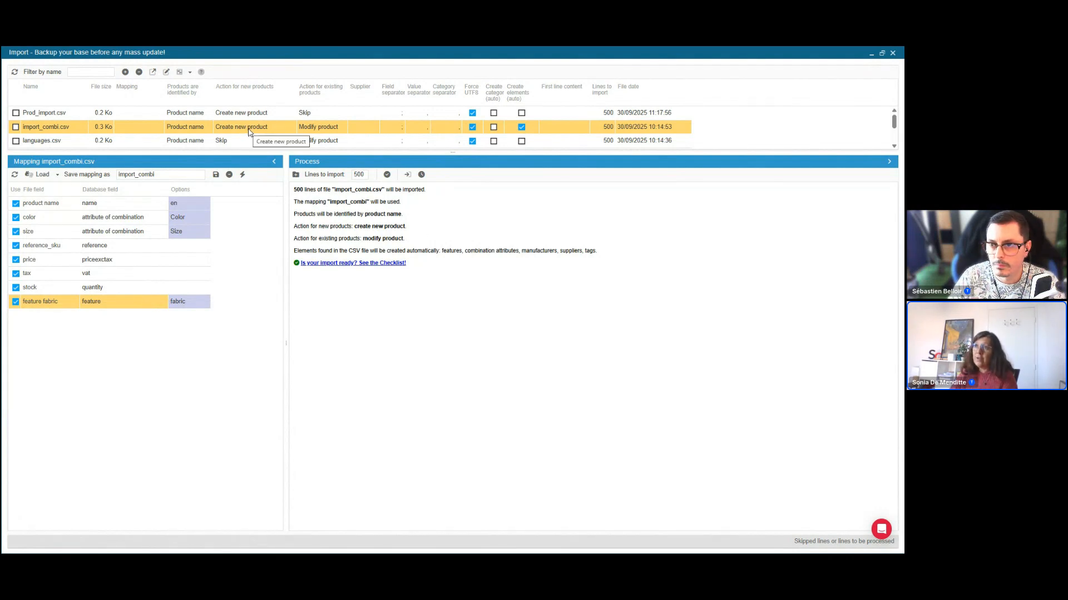
Step: Save the import_combi mapping, import the data and check the new and modified product statistics
left_click(216, 175)
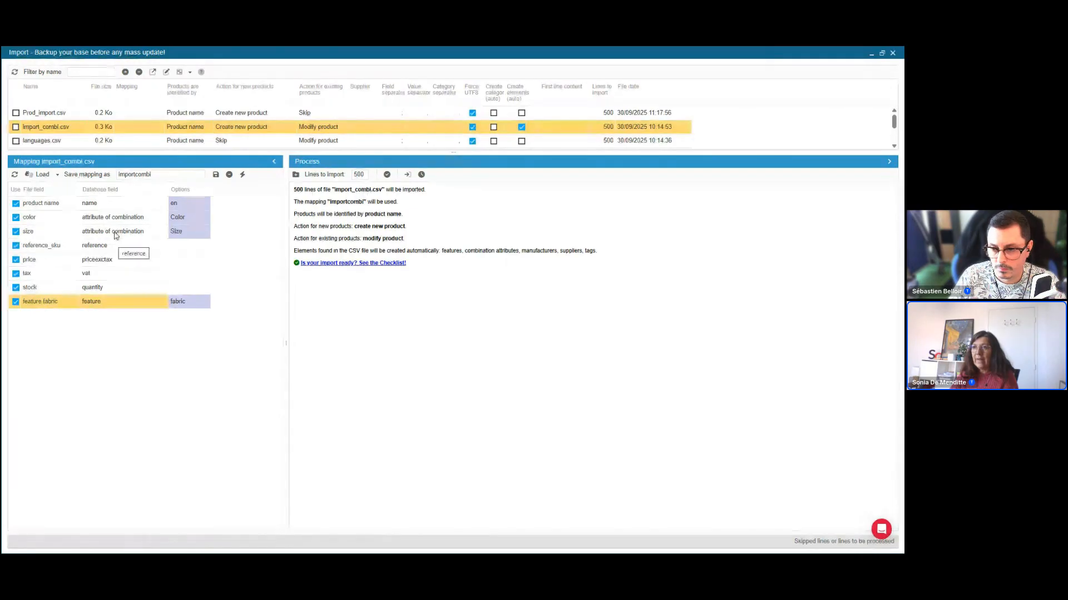
left_click(408, 175)
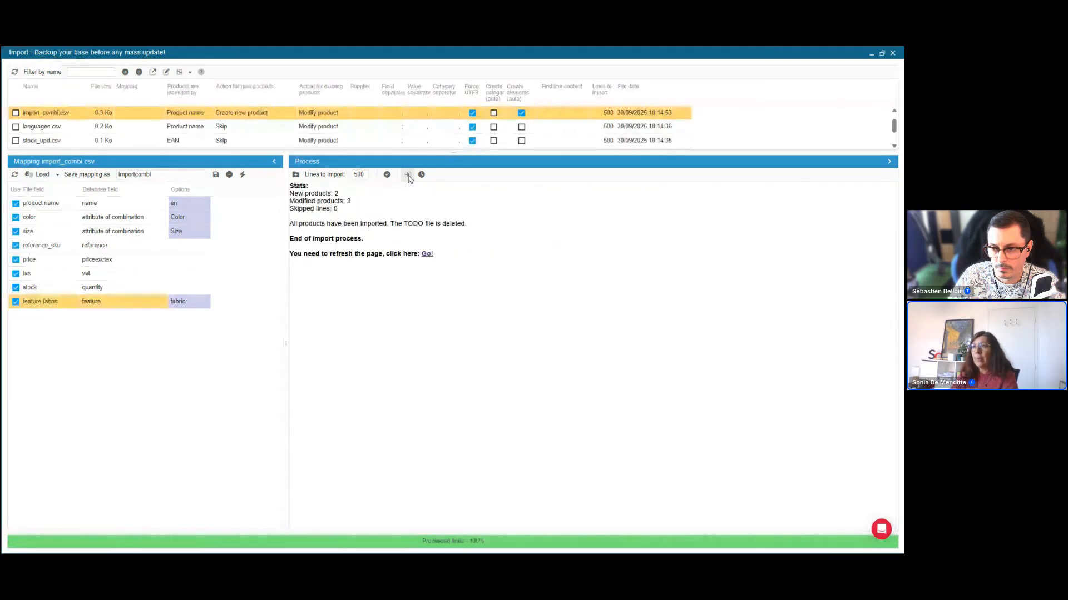
double_click(338, 194)
double_click(350, 202)
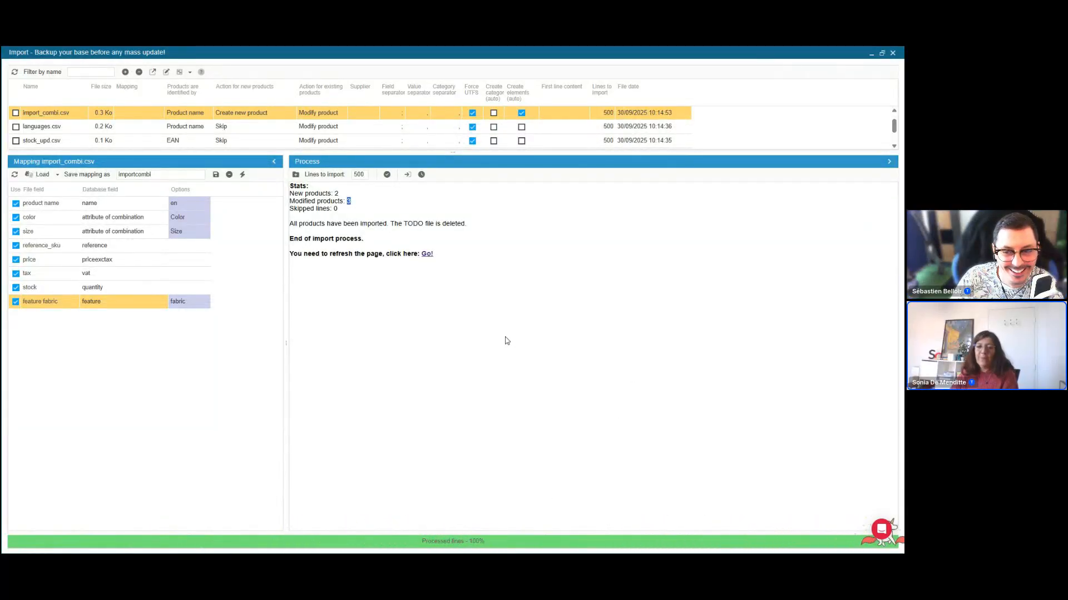
Step: Return to the catalog, refresh the category tree and list the products in import_combi.TODO.csv
left_click(892, 53)
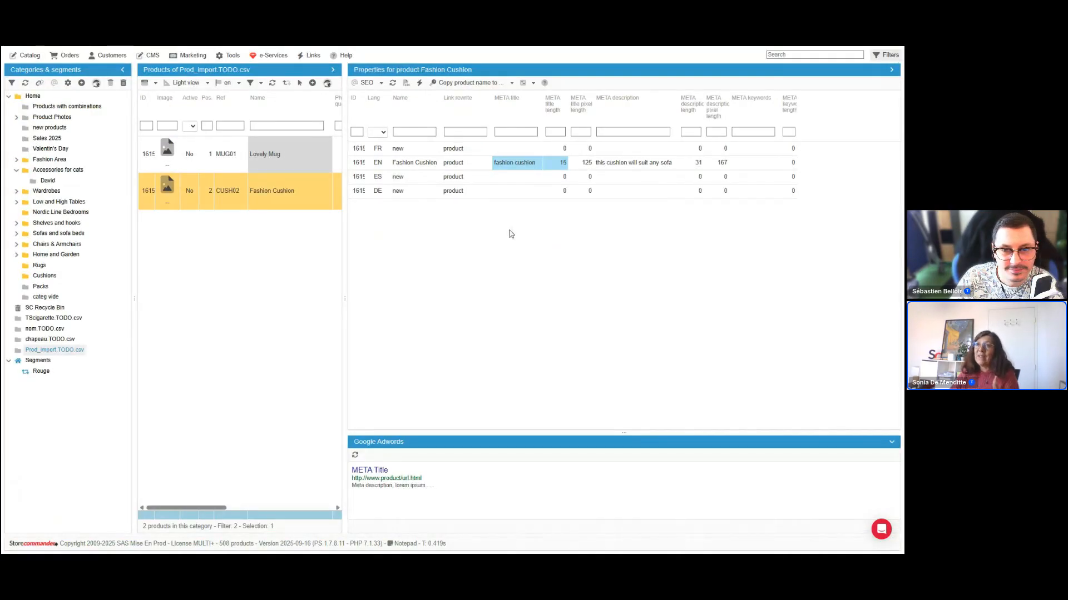
left_click(25, 83)
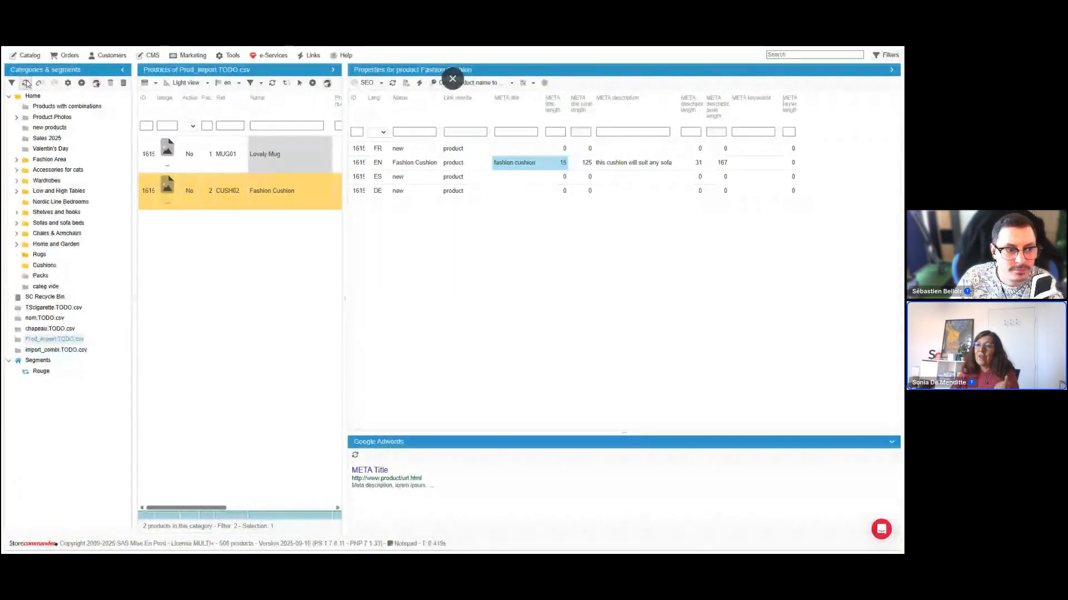
left_click(50, 351)
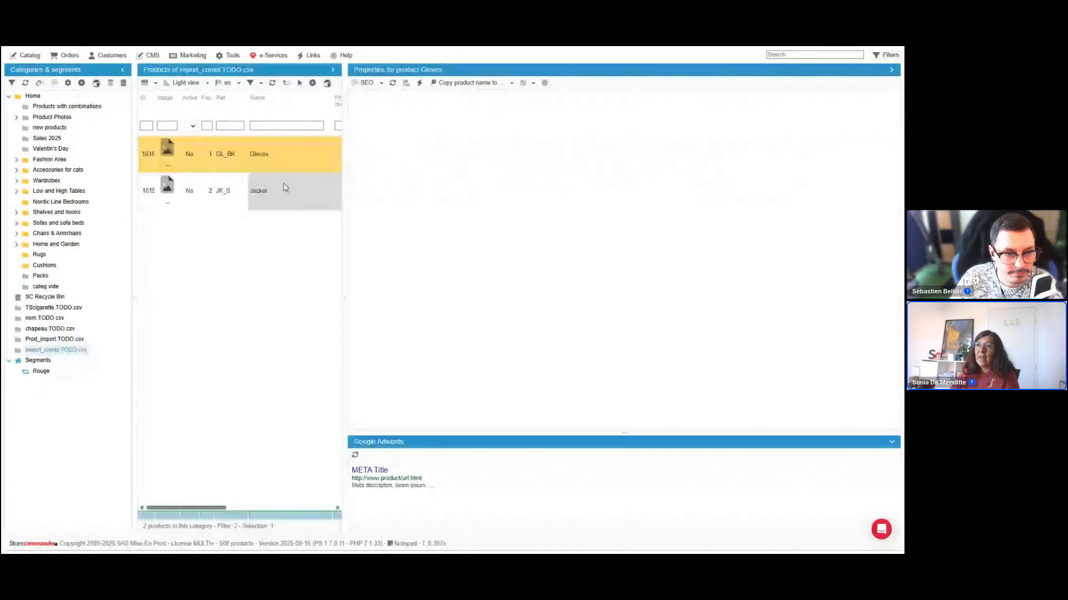
Step: Switch the product properties to Combinations and check the colors and sizes of the Gloves combinations
left_click(380, 83)
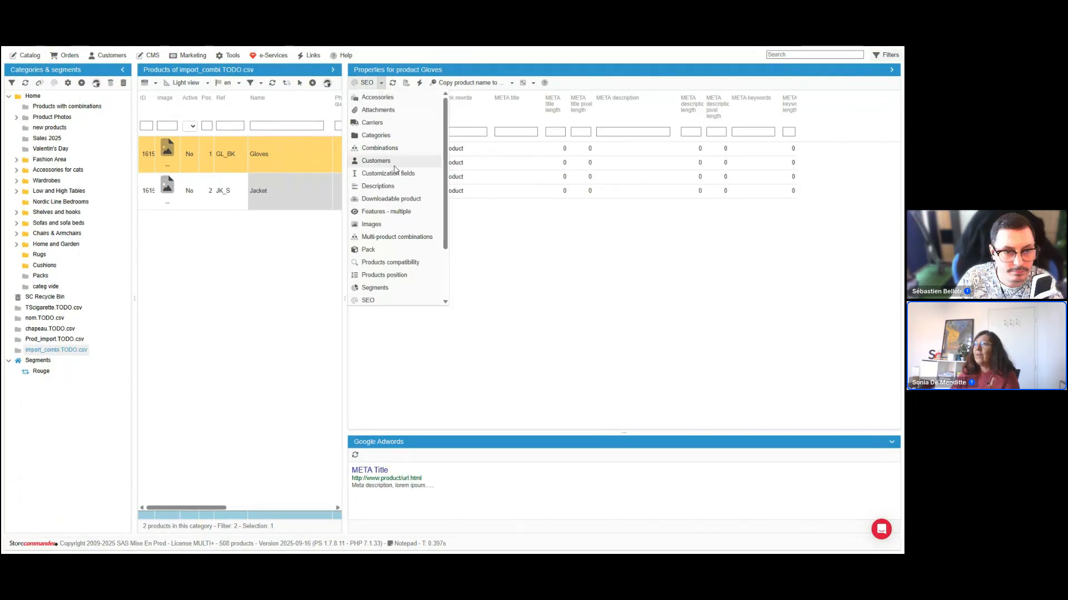
left_click(392, 149)
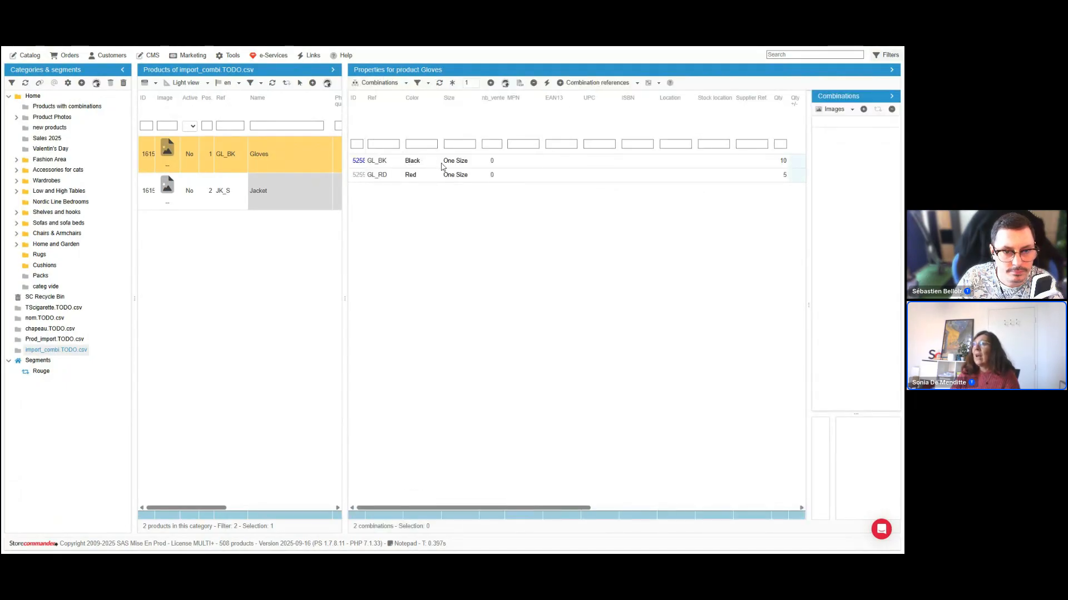
left_click(441, 164)
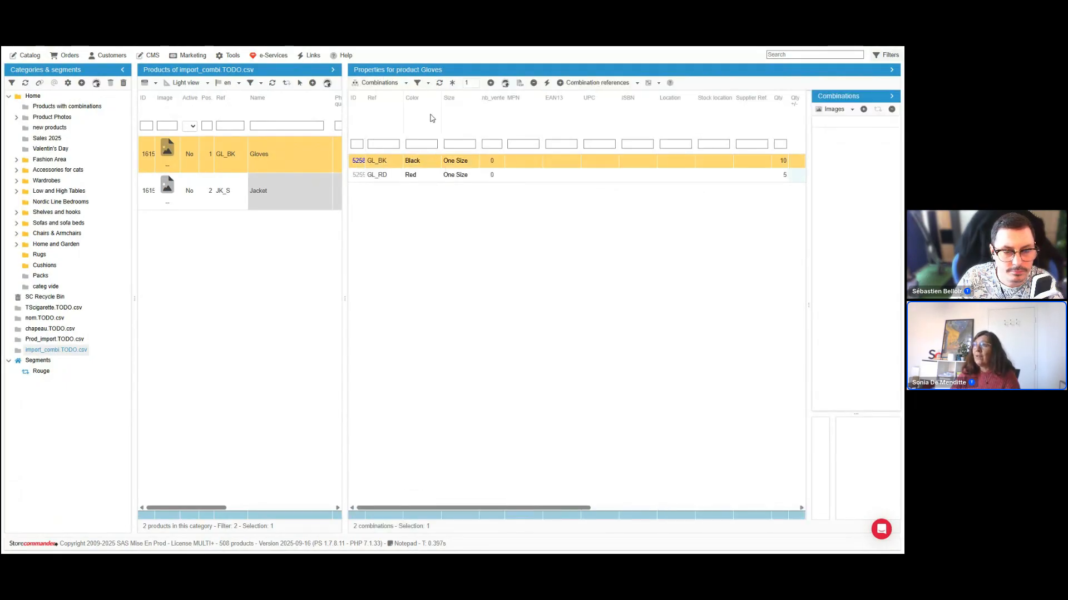
Step: Examine the references, sizes and prices of the Jacket combinations and widen the product list to check the stock columns
left_click(305, 198)
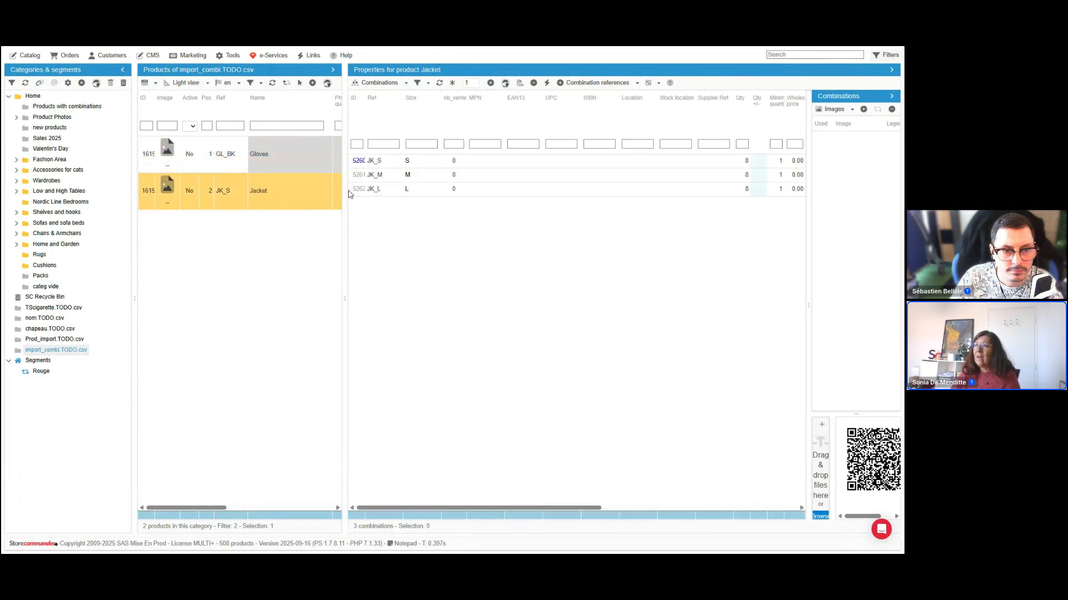
left_click(383, 164)
left_click_drag(545, 509, 682, 469)
left_click(566, 177)
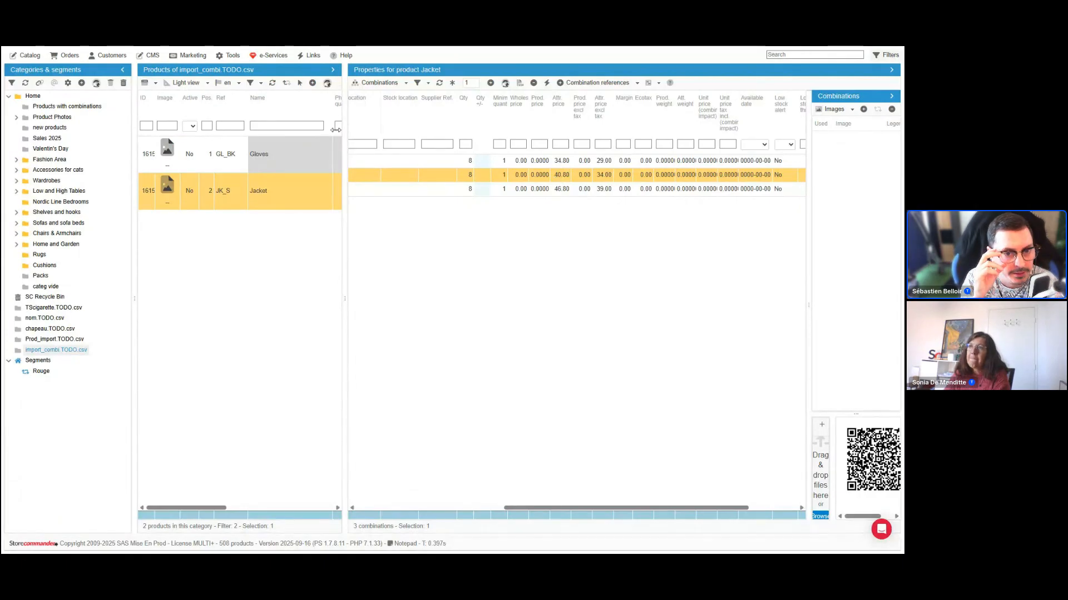
left_click_drag(336, 129, 472, 130)
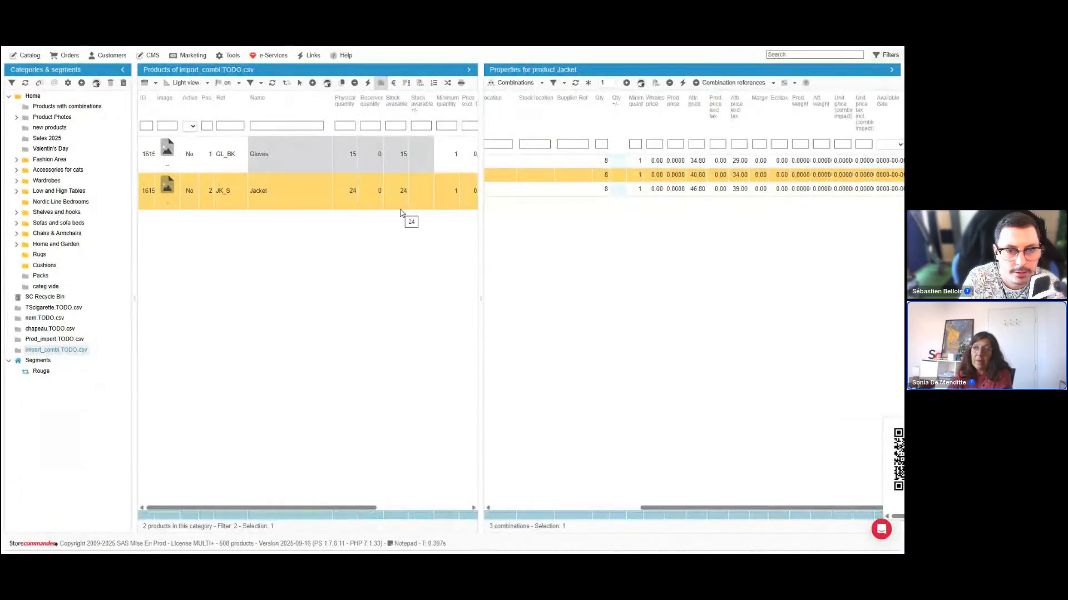
Step: Reopen the CSV Import tool, load stock_upd.csv and review its sku and ean13 fields
left_click(26, 55)
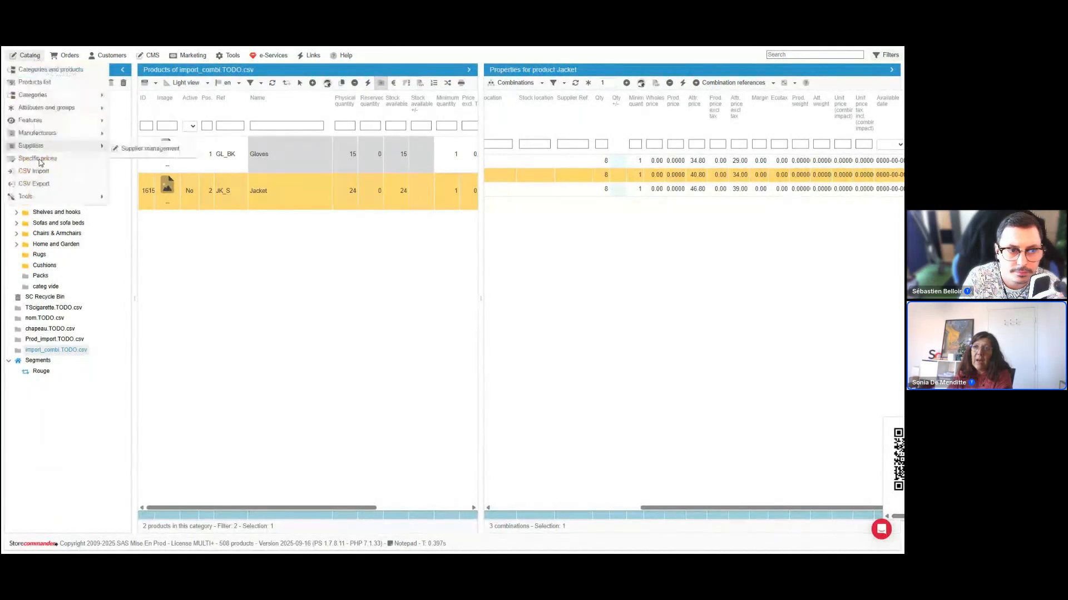
left_click(39, 171)
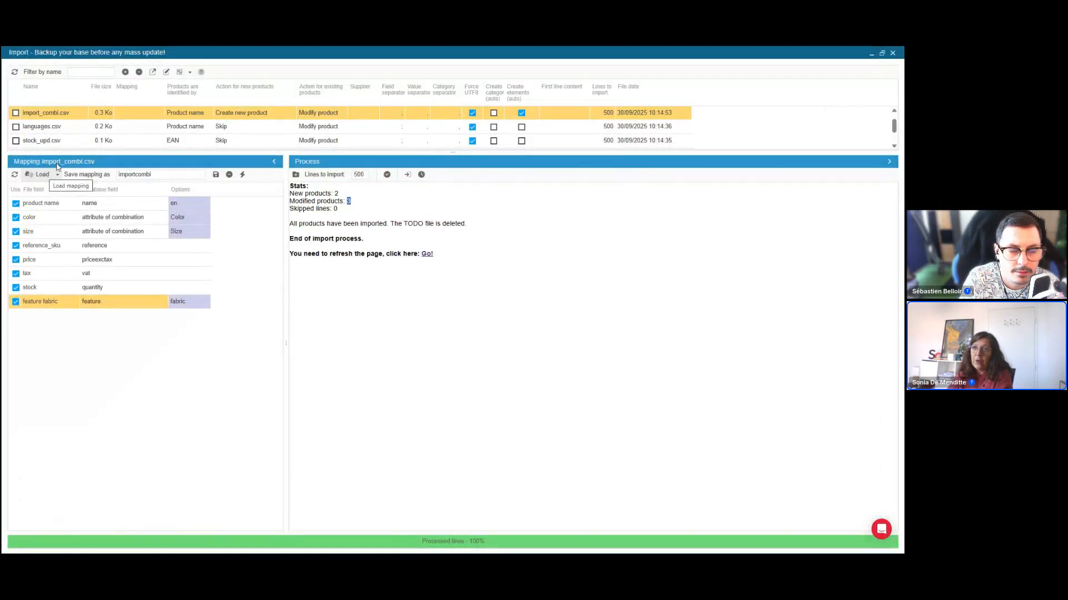
left_click(109, 140)
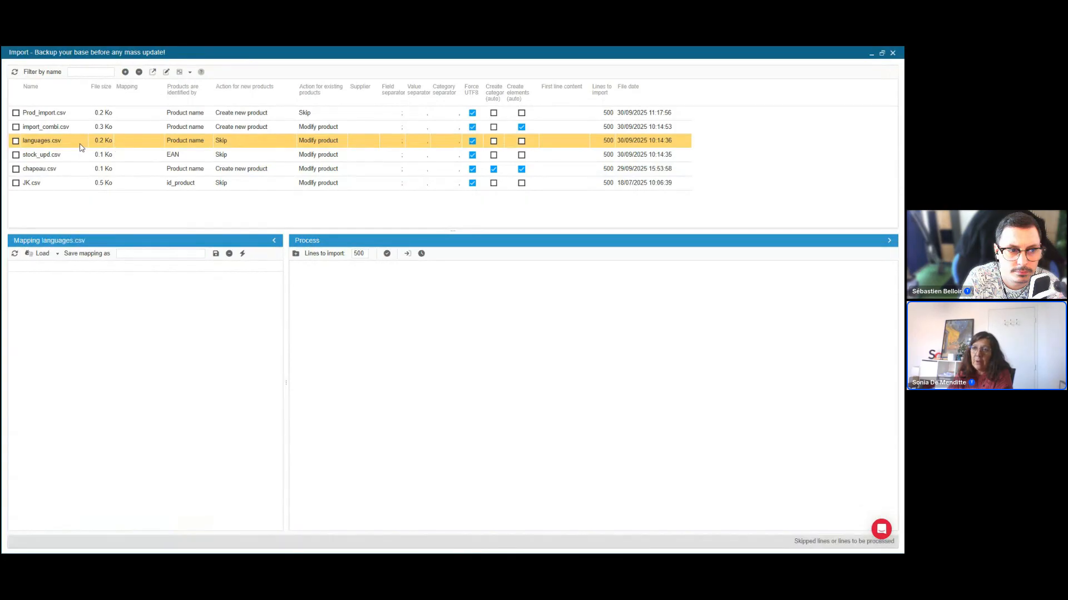
left_click(107, 156)
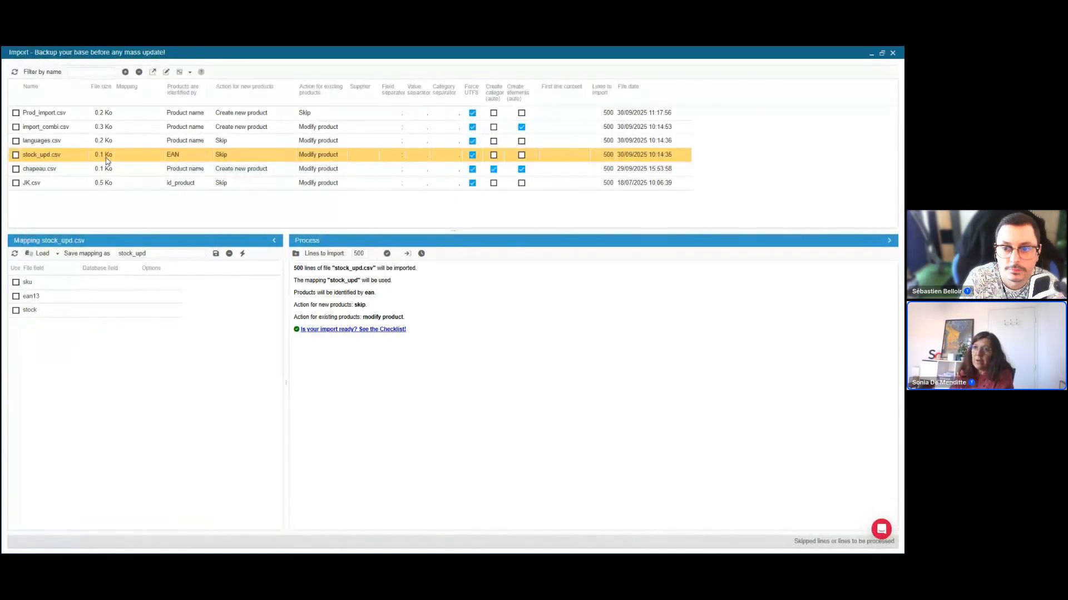
left_click(51, 285)
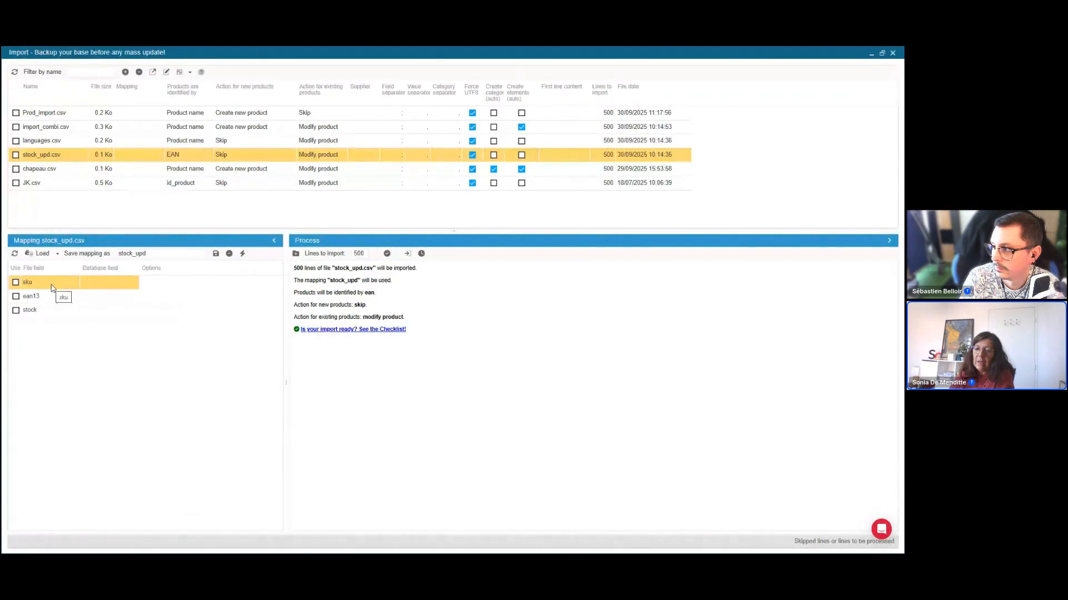
left_click(58, 298)
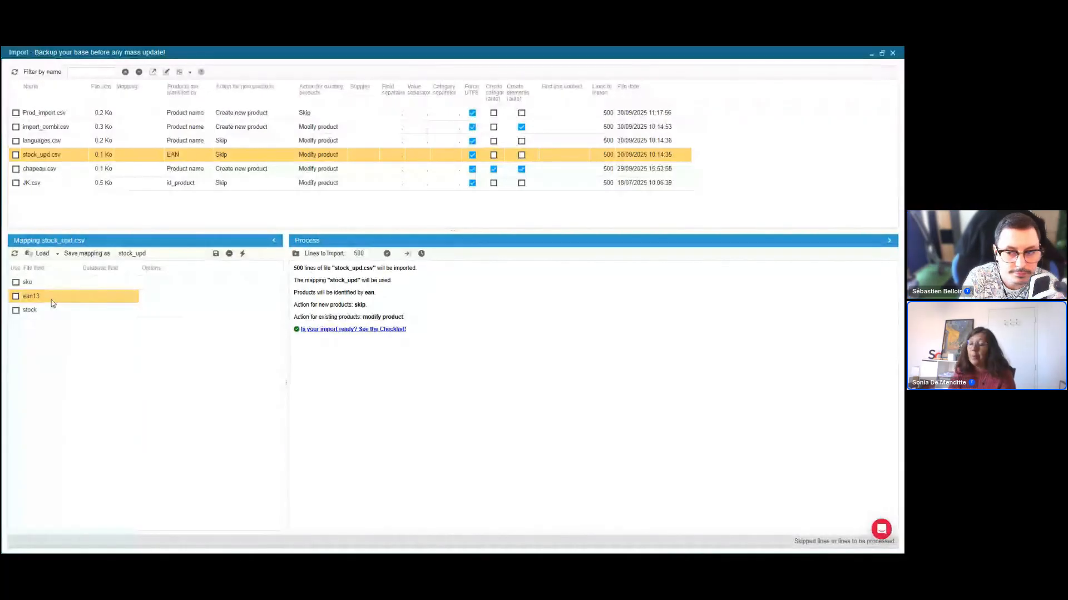
Step: Set stock_upd.csv products to be identified by EAN and map the ean13 field to the ean13 database field
left_click(193, 159)
left_click(195, 157)
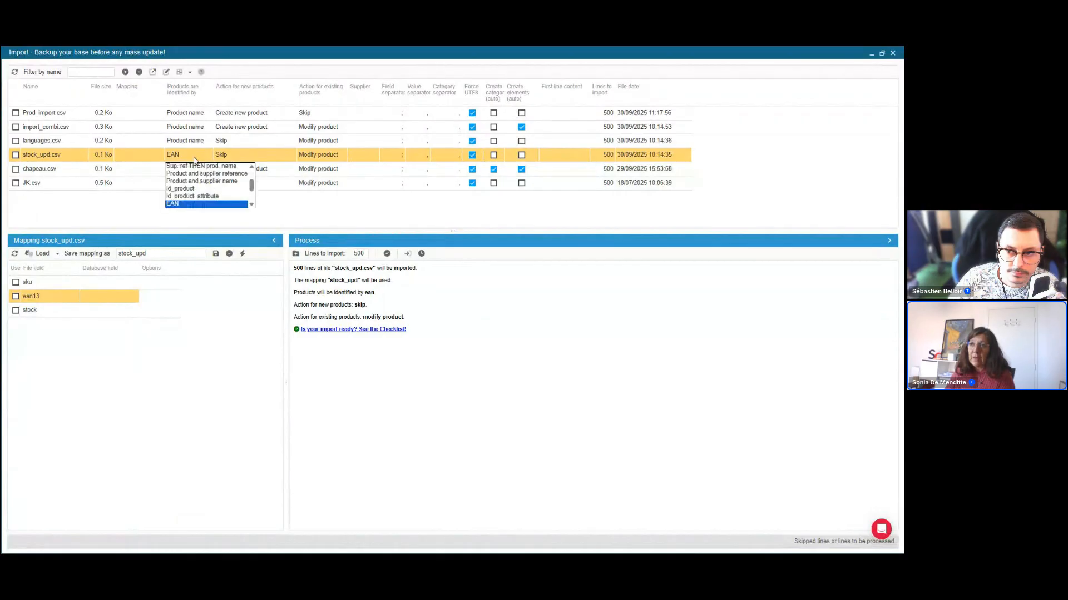
left_click(197, 205)
left_click(120, 300)
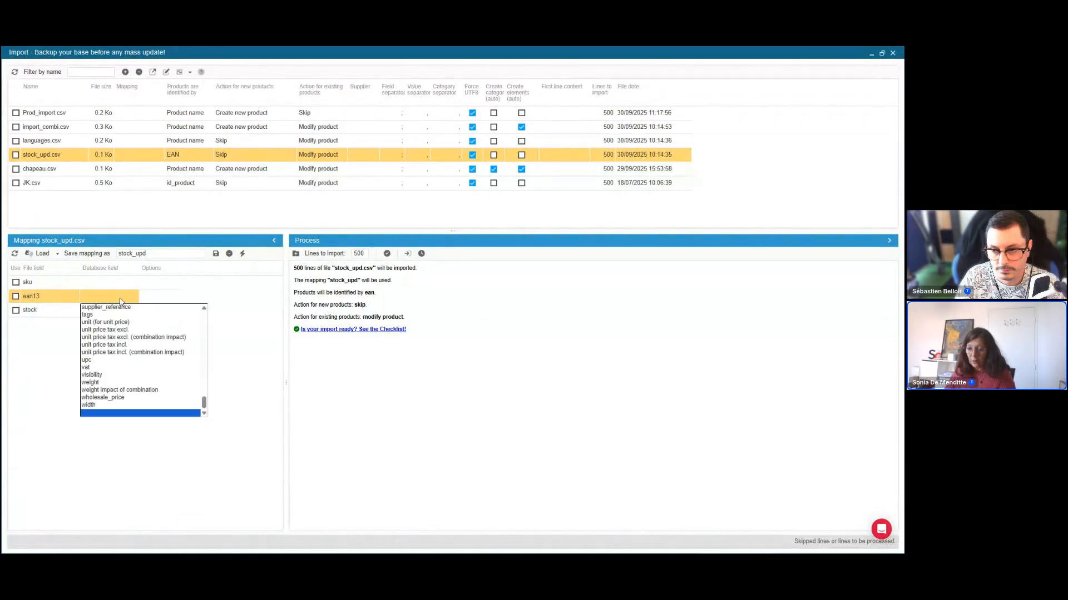
key("e")
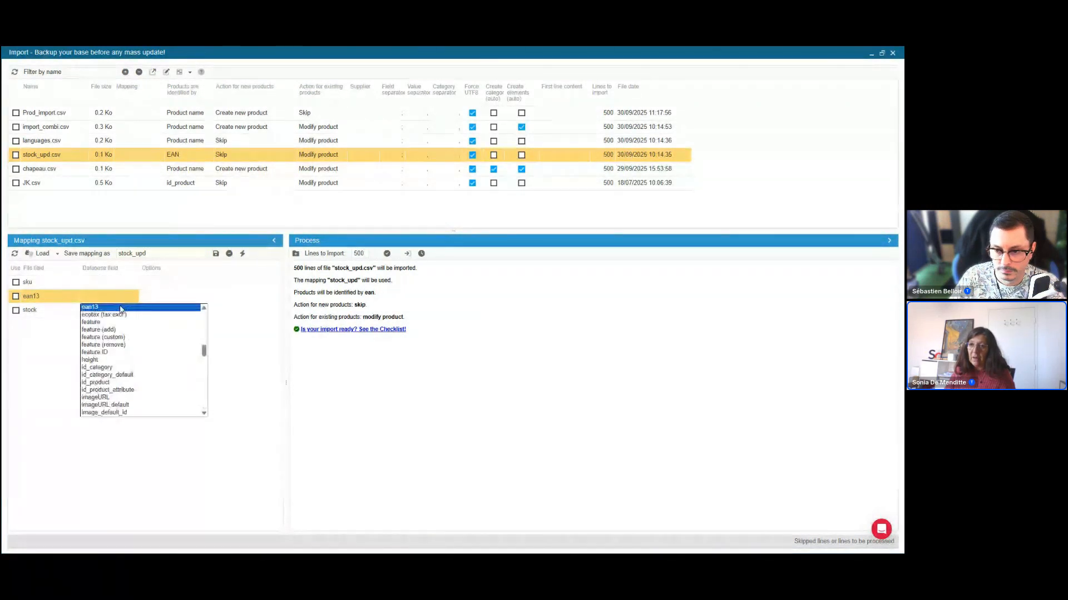
left_click(120, 309)
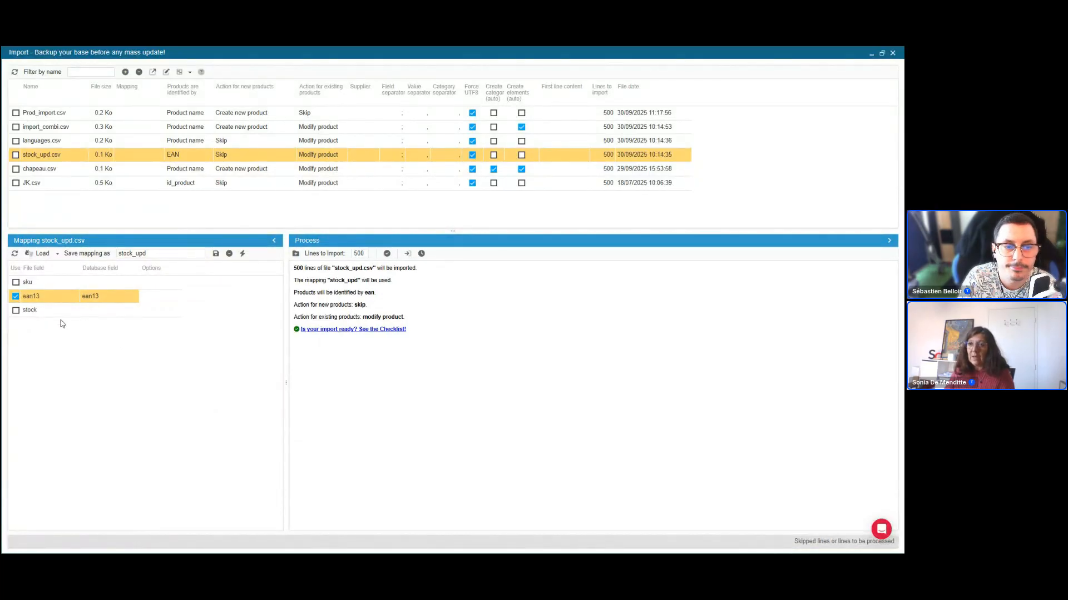
Step: Map the stock field of stock_upd.csv to the quantity database field and check the sku and ean13 rows
left_click(102, 312)
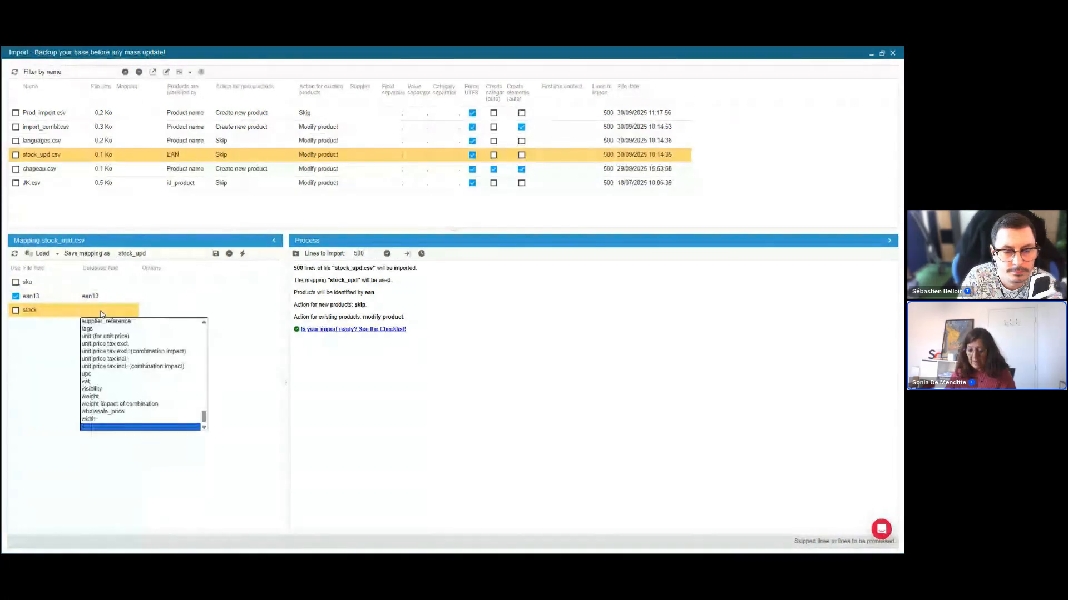
key("q")
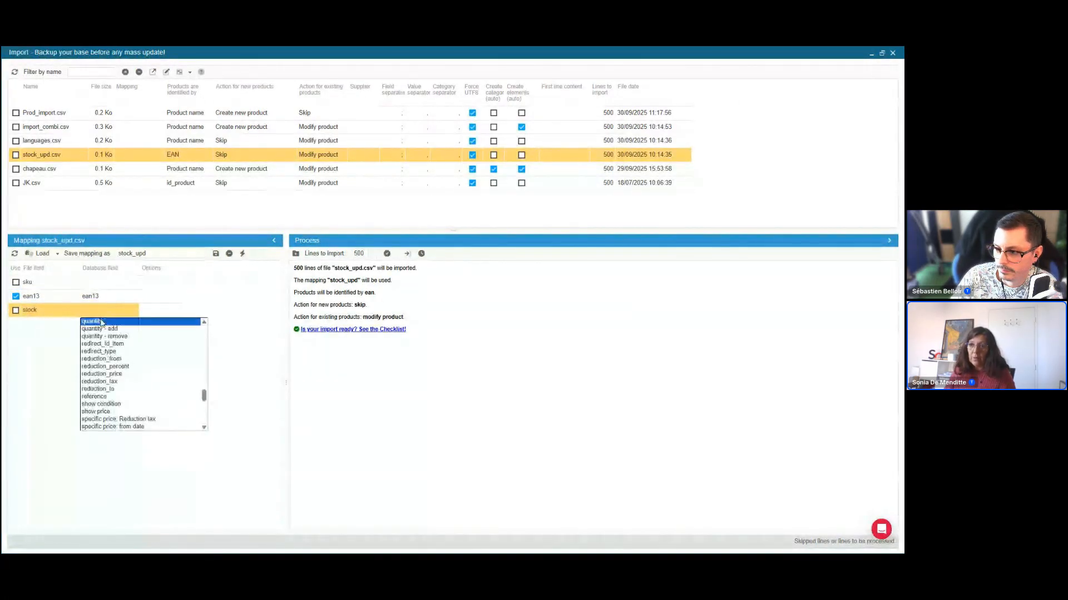
left_click(92, 322)
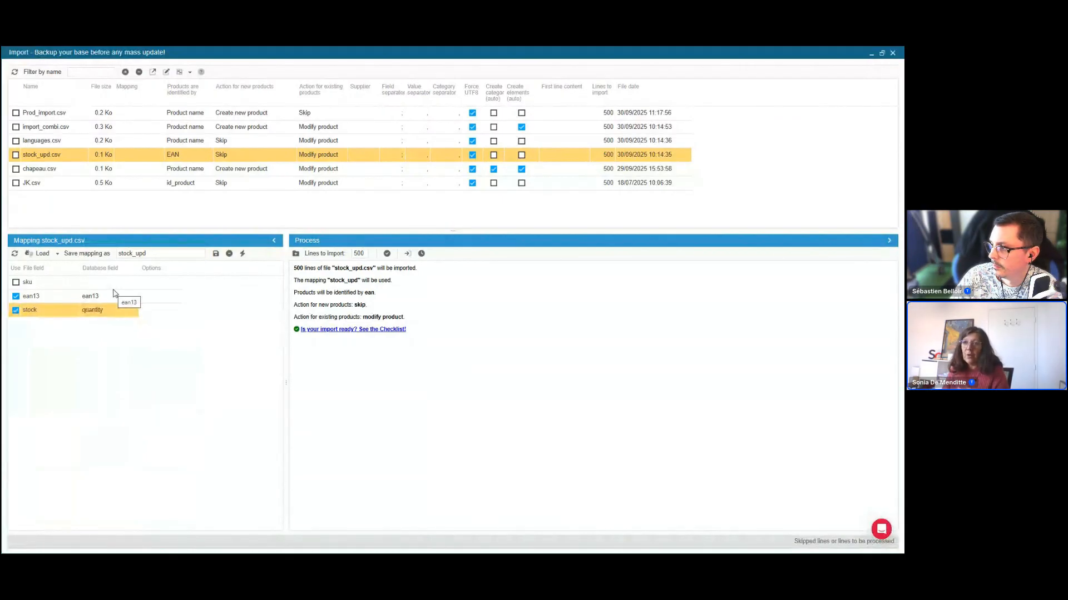
left_click(115, 285)
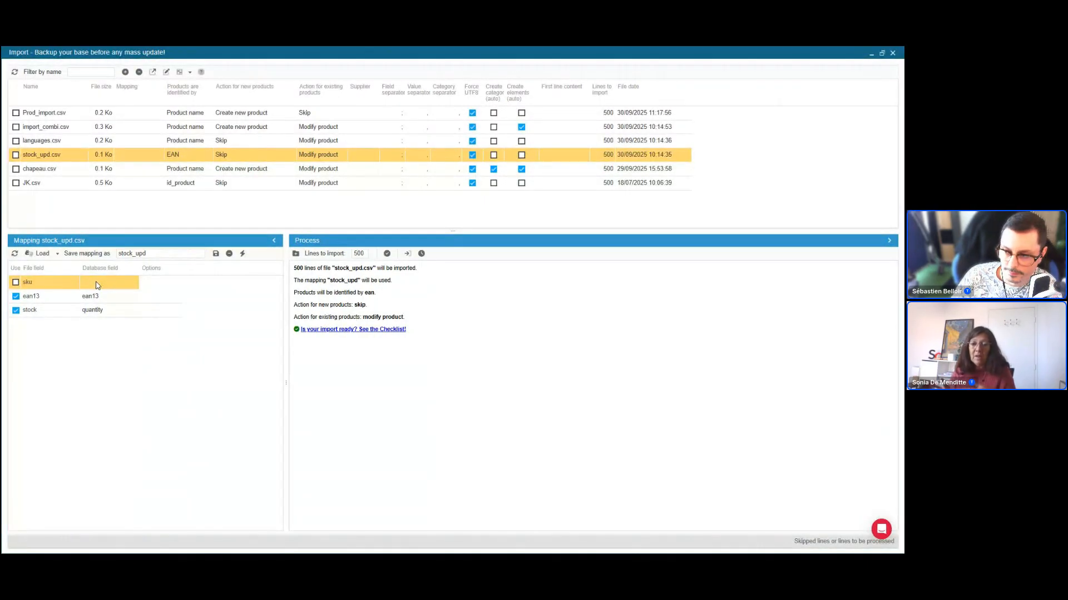
left_click(129, 298)
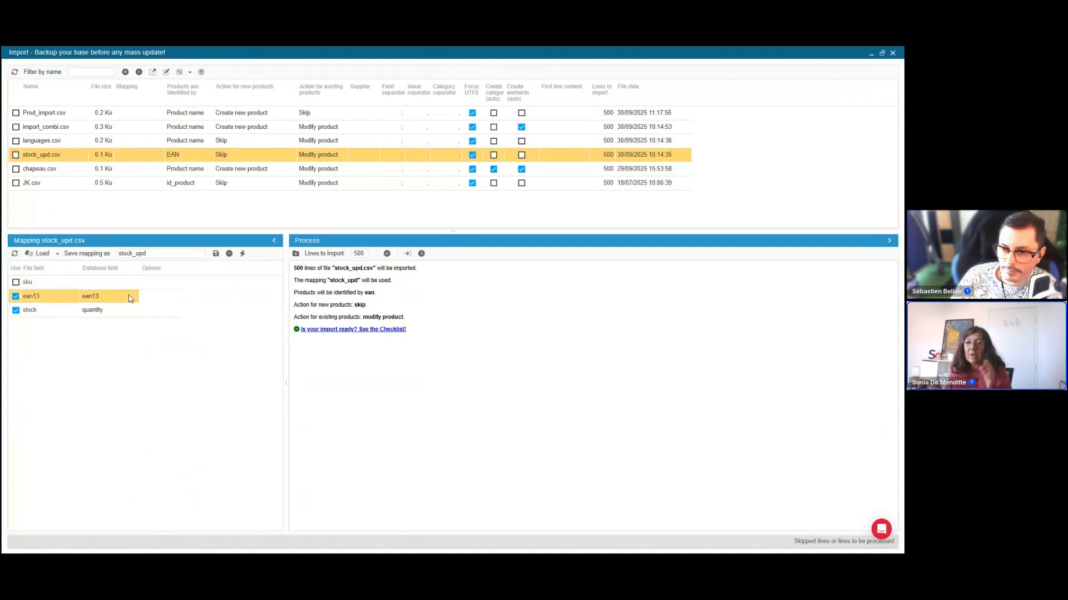
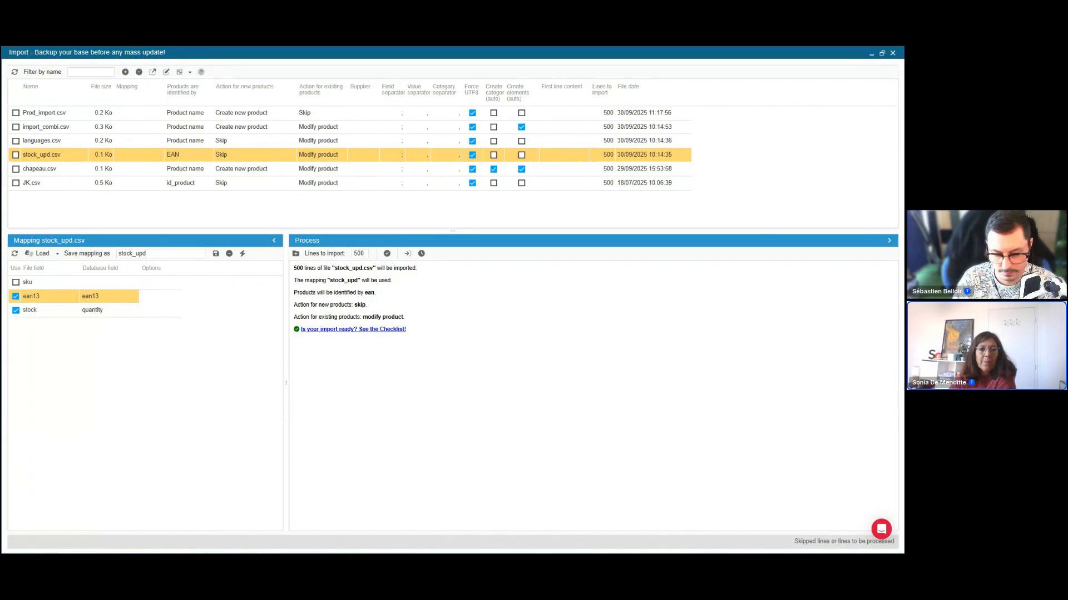
Step: Switch to the Prod_import workbook in Excel and add an "id shop list" header in cell I1
key("alt+Tab")
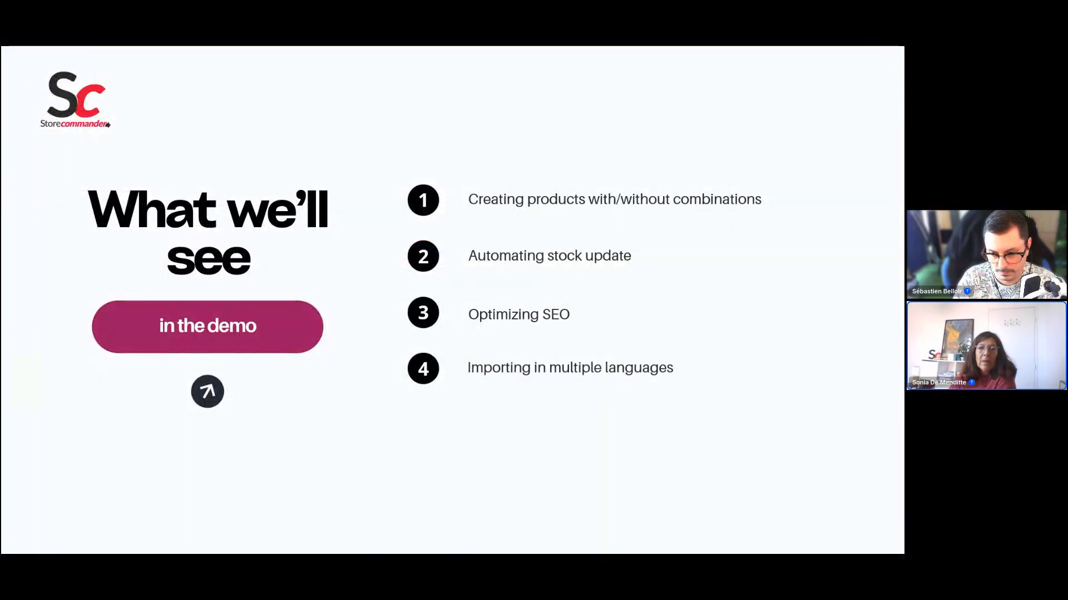
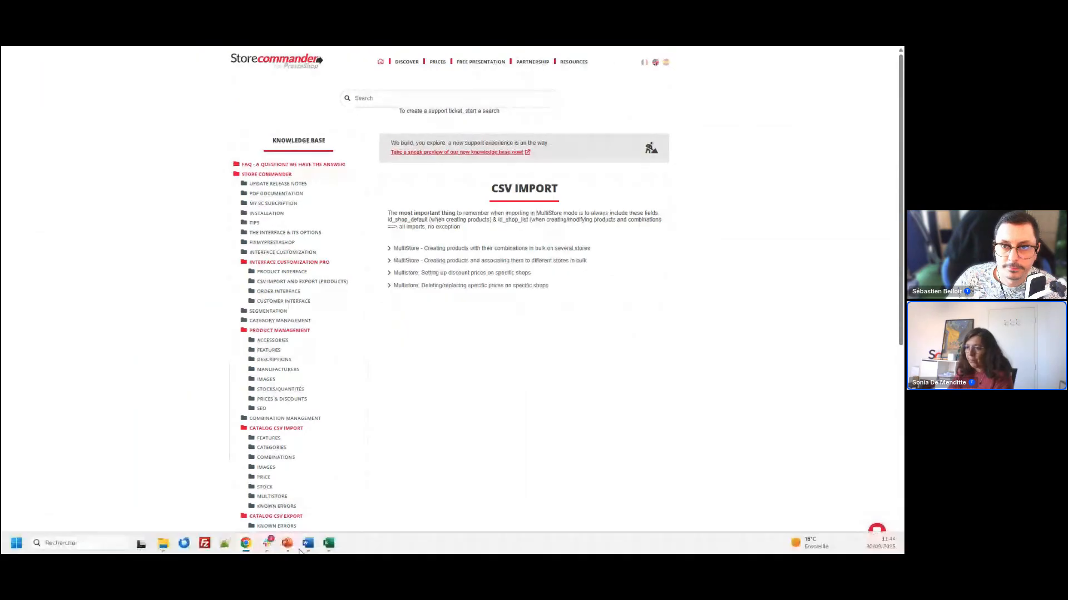
mouse_move(328, 548)
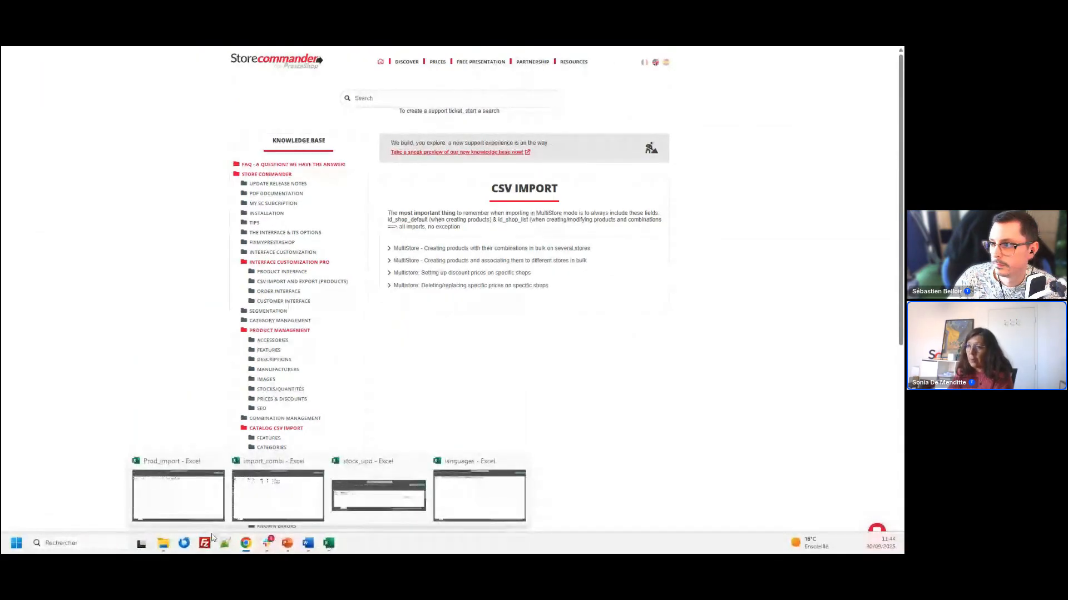
left_click(178, 495)
left_click(447, 156)
left_click_drag(429, 107, 518, 106)
left_click(544, 118)
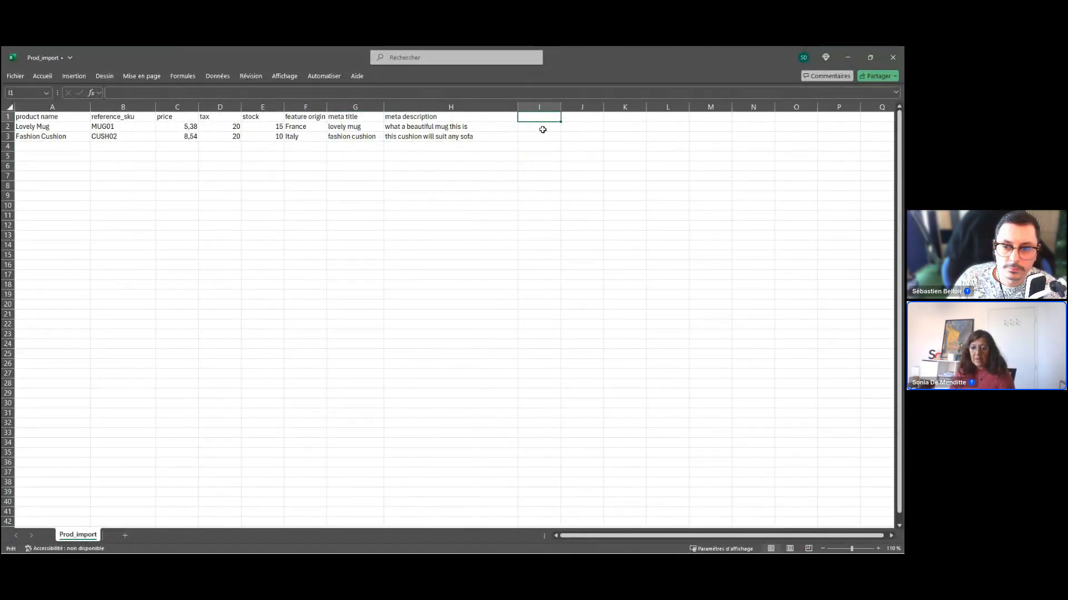
type("id shop list")
key("Return")
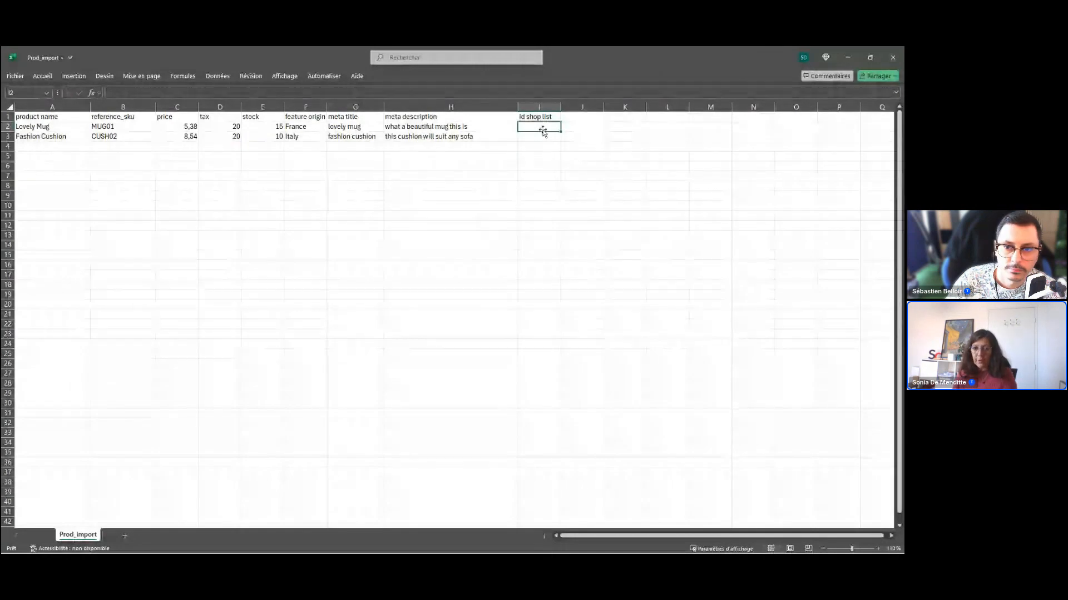
Step: Enter shop IDs 1,2,3 for Lovely Mug and 2 for Fashion Cushion in the id shop list column
type("1.")
type("2")
type(",3")
key("Return")
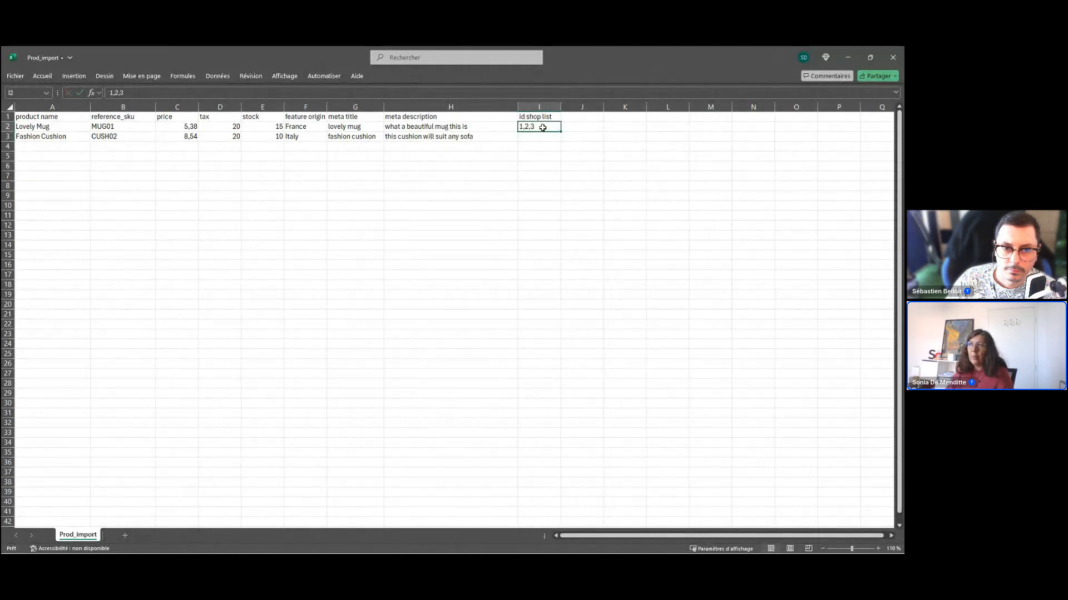
left_click(543, 140)
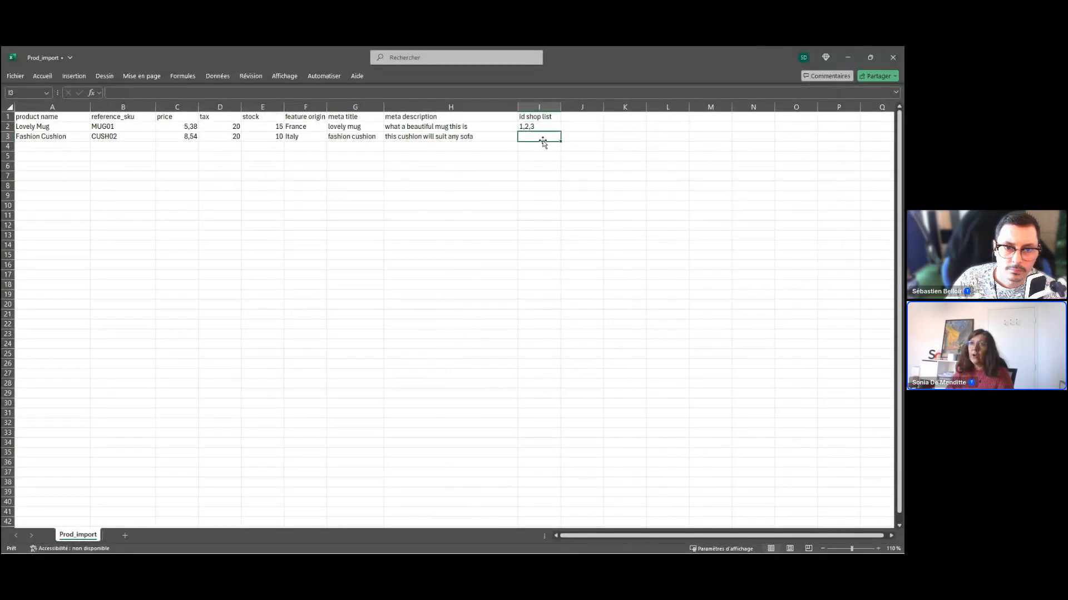
type("2")
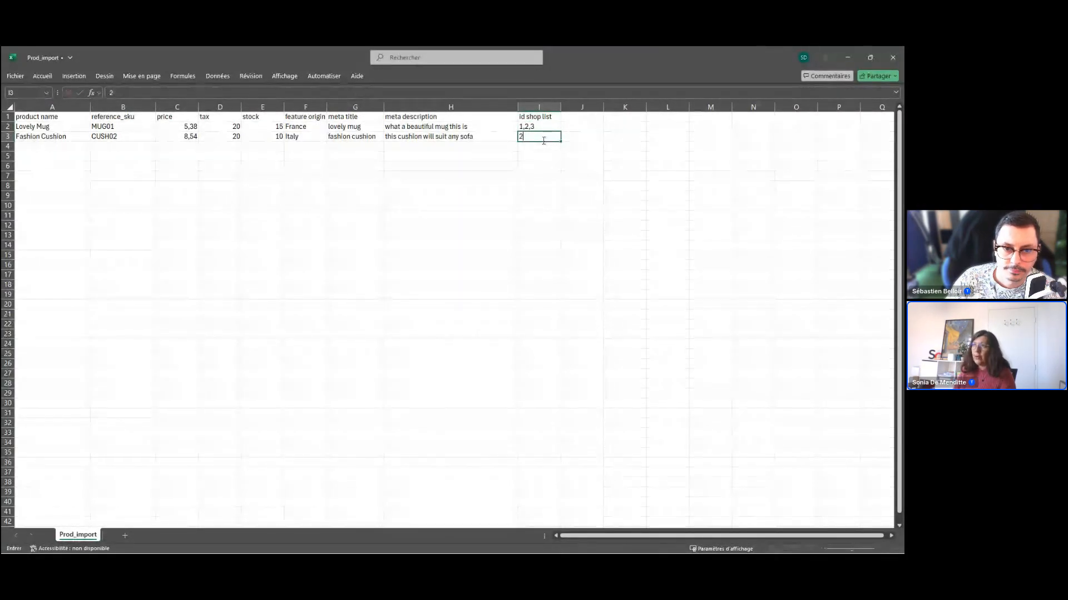
key("Return")
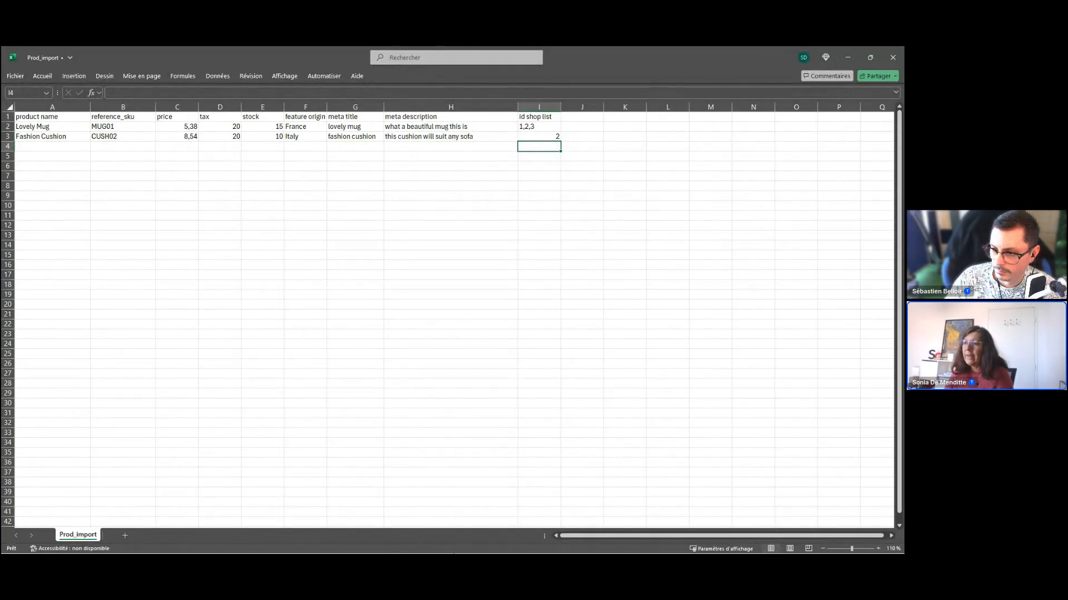
Step: Switch to the multistore CSV Import article in the browser and highlight the id_shop_list field name
mouse_move(312, 550)
mouse_move(245, 543)
left_click(250, 495)
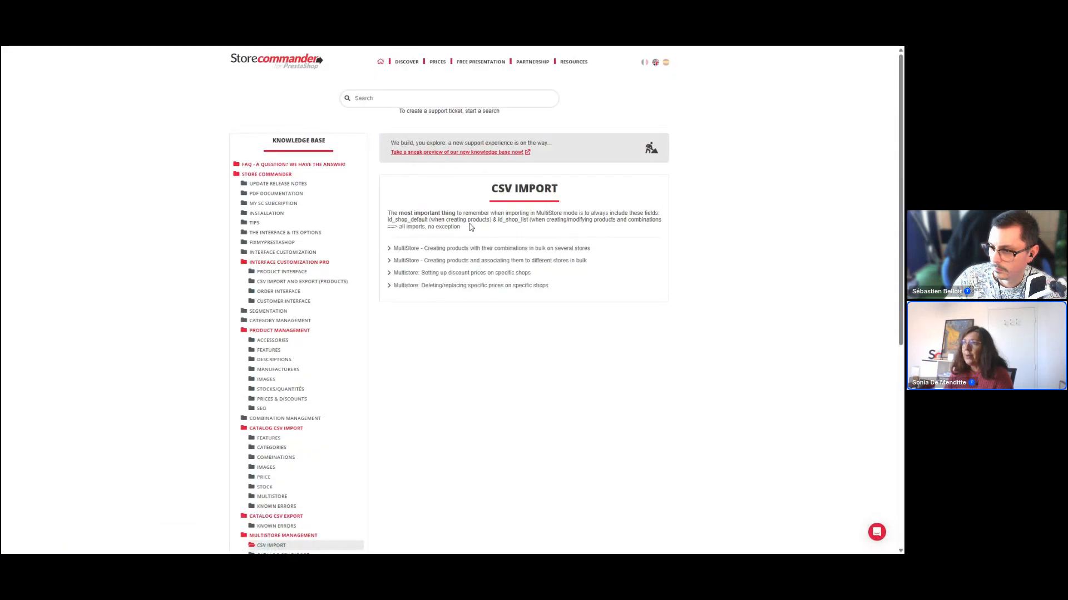
left_click_drag(498, 220, 542, 220)
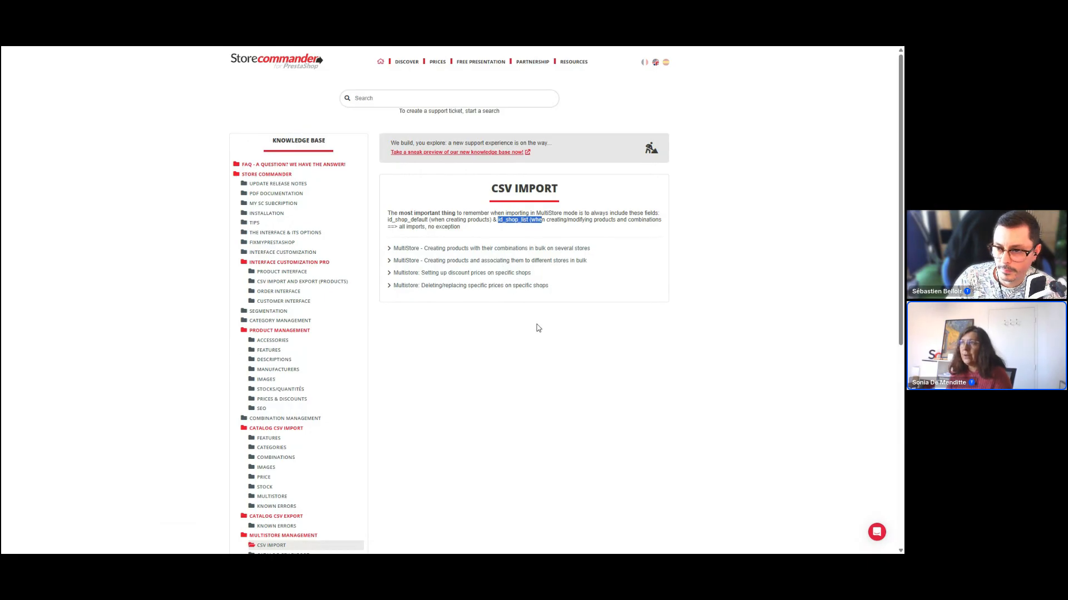
Step: Return to the Store Commander import window and view the database field choices for ean13, keeping its mapping
key("alt+Tab")
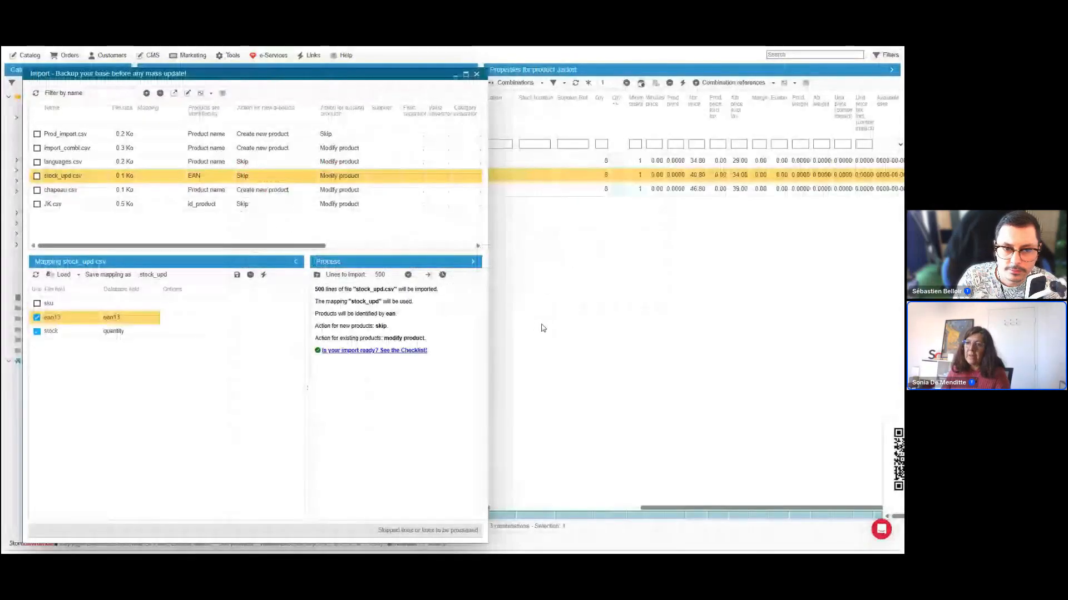
left_click(128, 317)
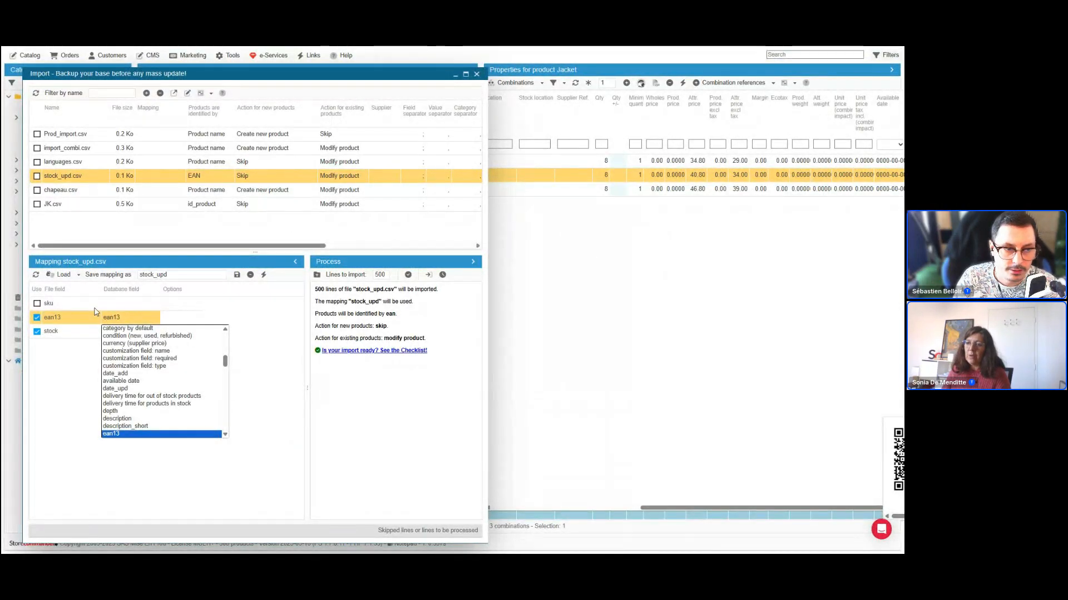
left_click(124, 321)
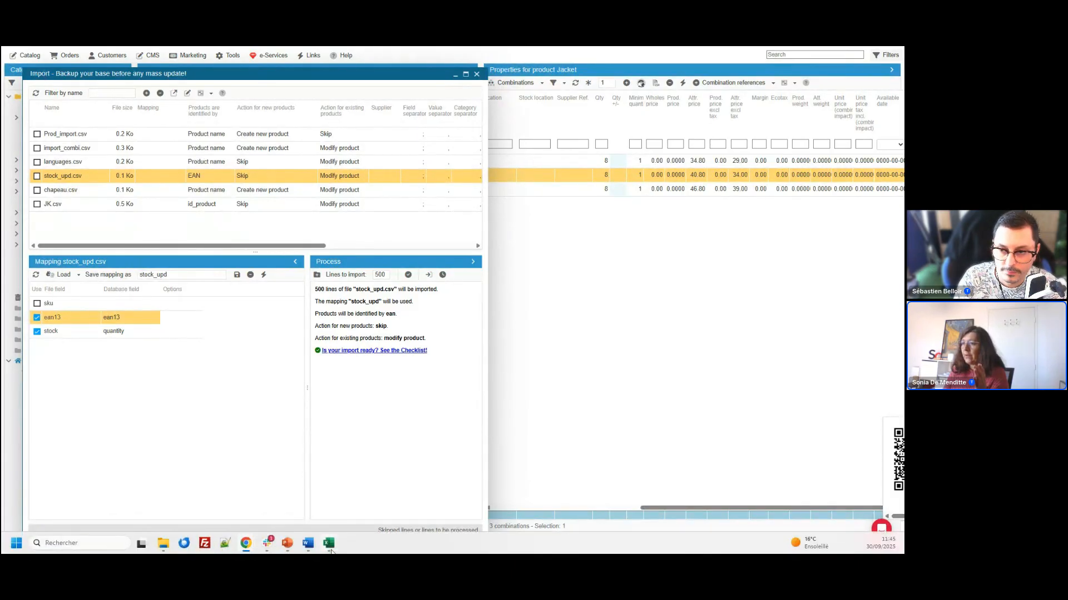
Step: Open the languages workbook in Excel and examine its name EN and name FR columns
mouse_move(332, 550)
left_click(169, 489)
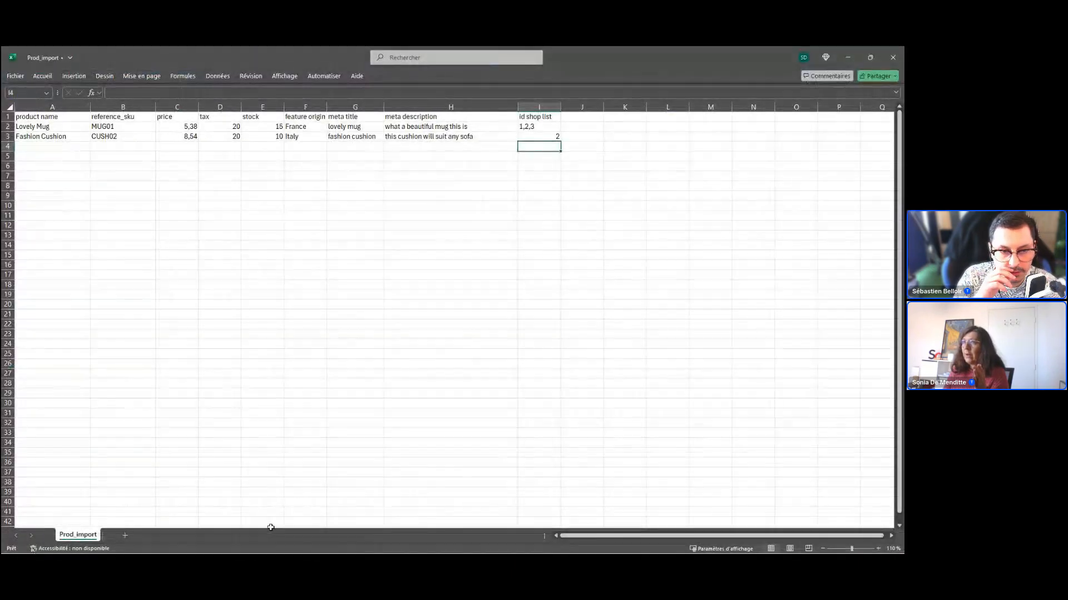
left_click(459, 500)
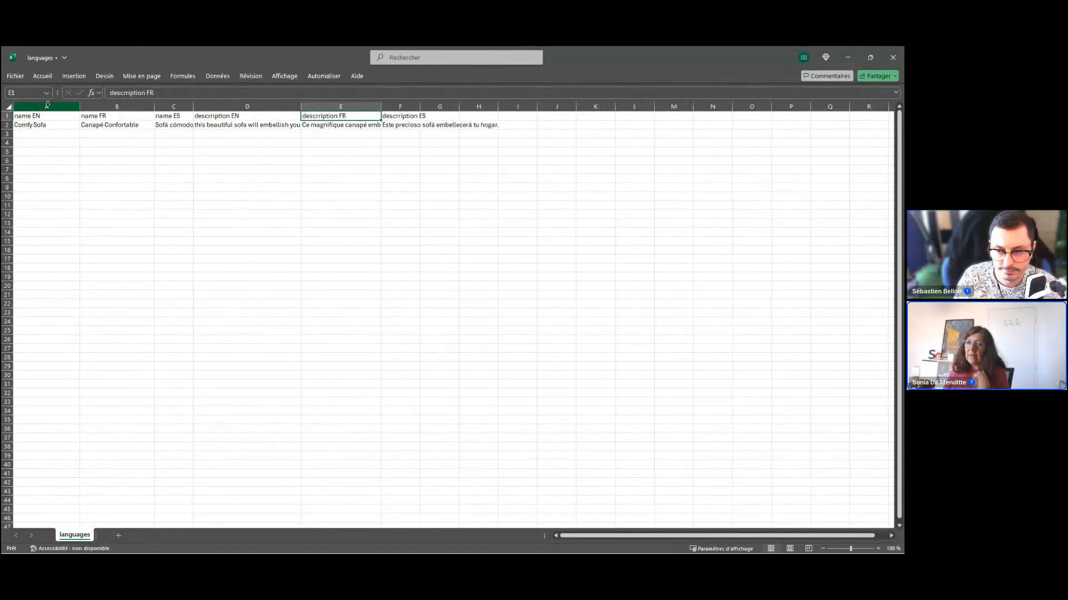
left_click(48, 105)
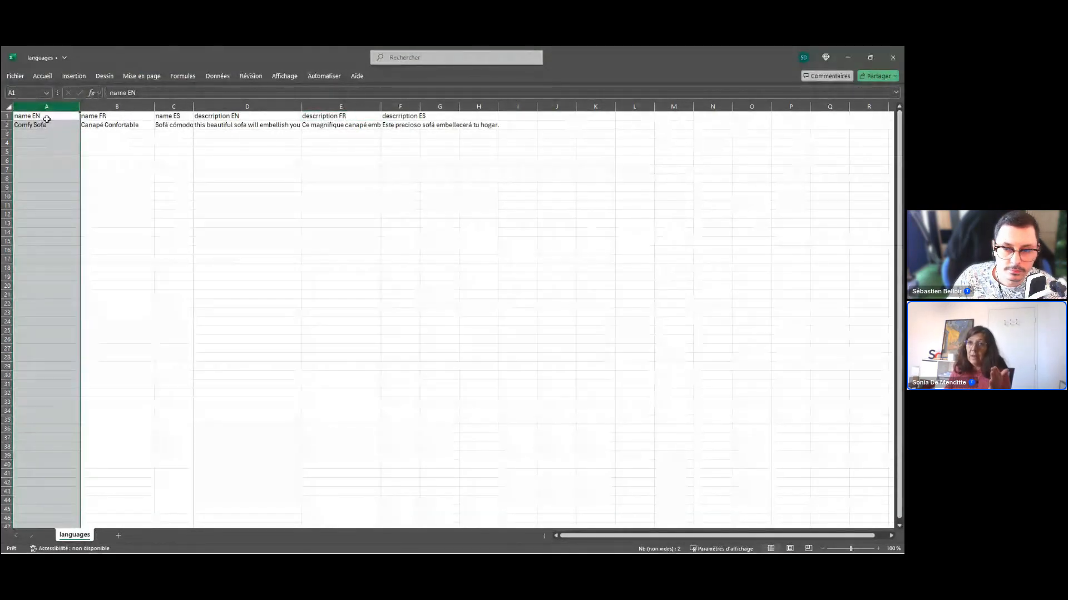
left_click(61, 107)
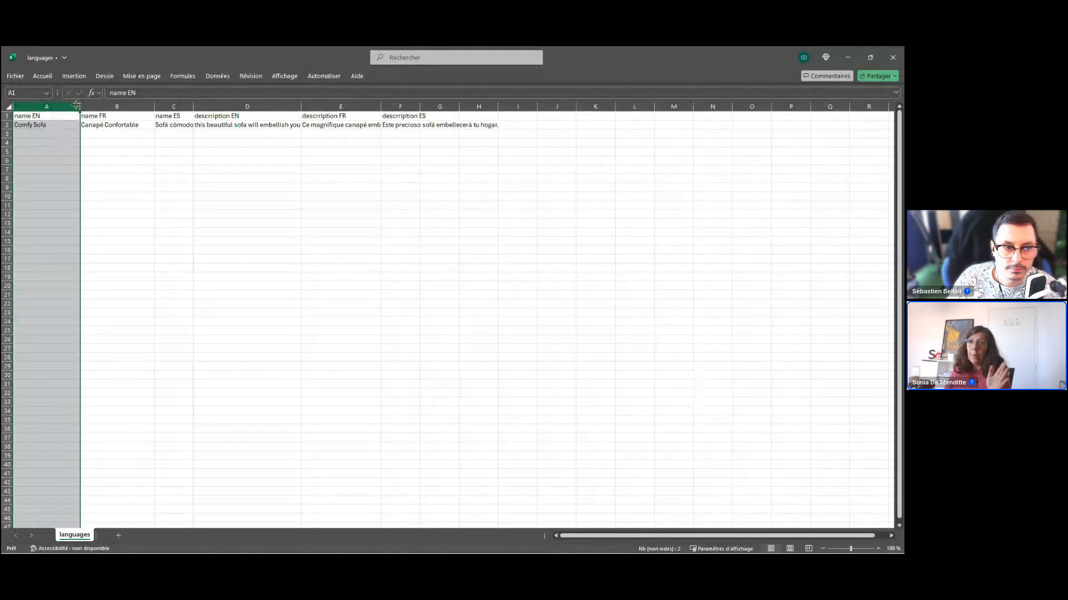
left_click(92, 116)
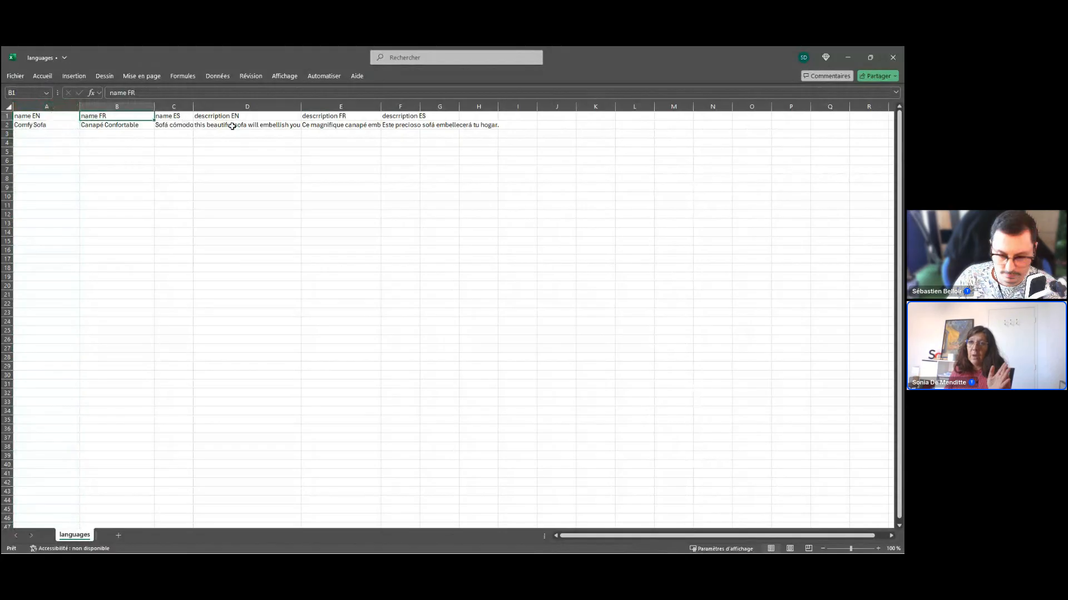
Step: Move the name EN column past the description ES column and delete the emptied first column
left_click(61, 107)
left_click_drag(79, 134, 470, 141)
left_click(32, 106)
right_click(30, 142)
left_click(54, 248)
left_click(418, 115)
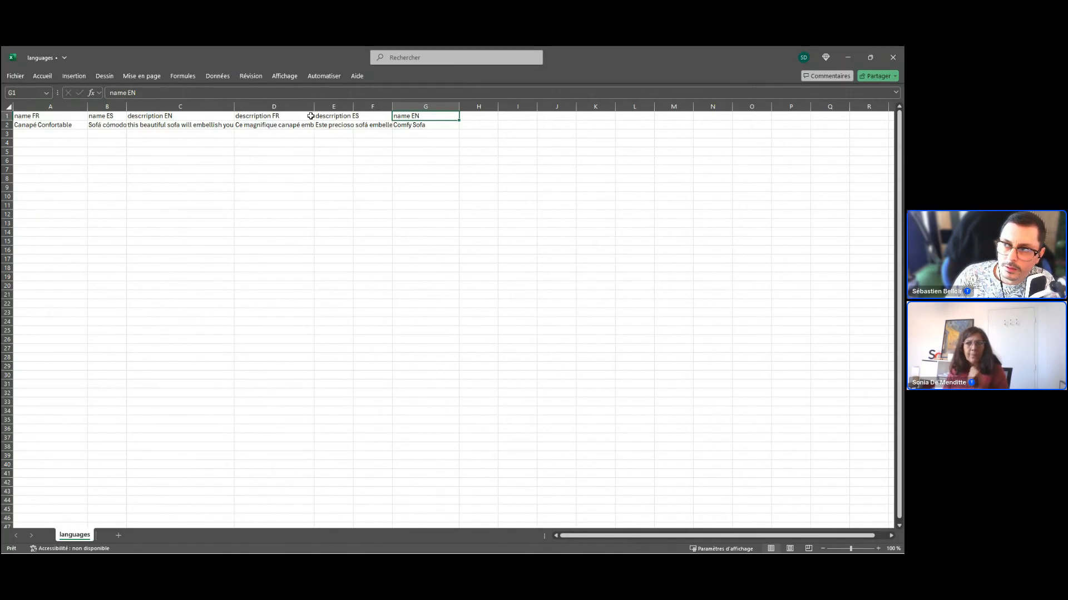
Step: Switch to the Store Commander knowledge base in the browser and search it for "languages"
mouse_move(279, 549)
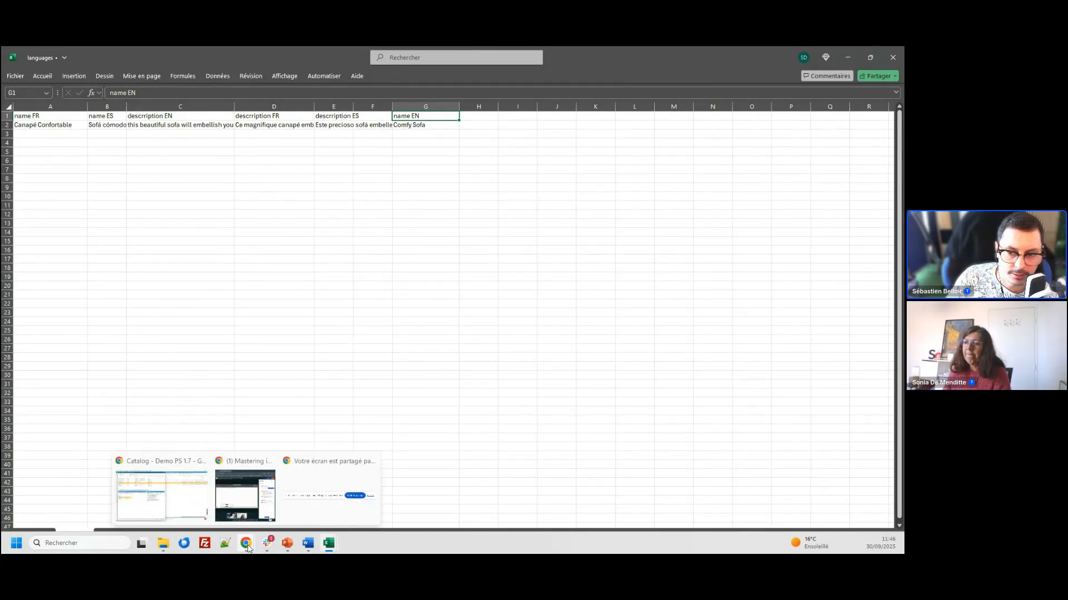
left_click(188, 494)
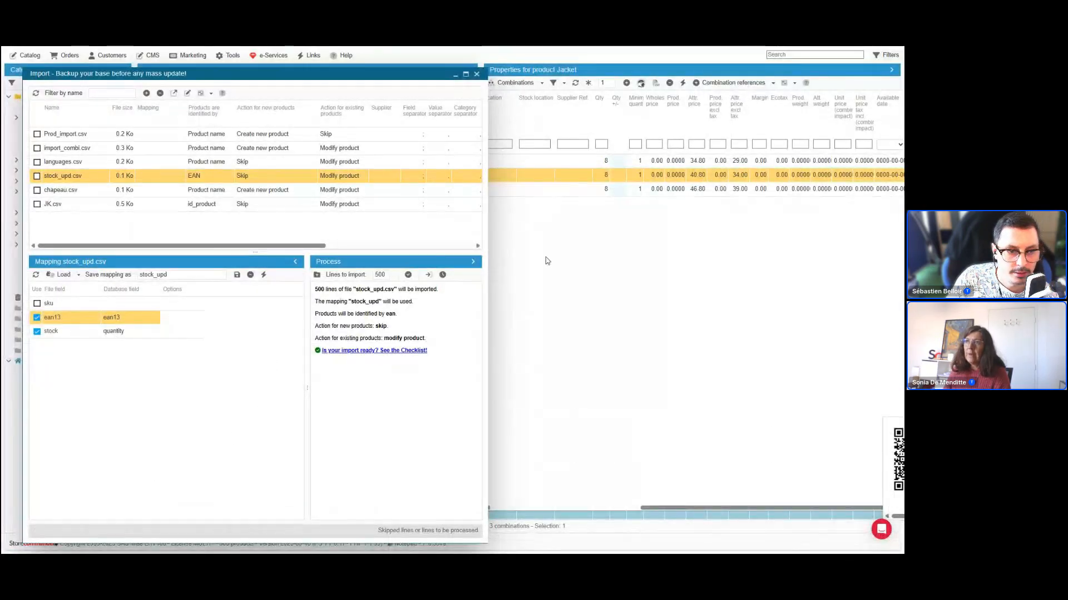
key("ctrl+Tab")
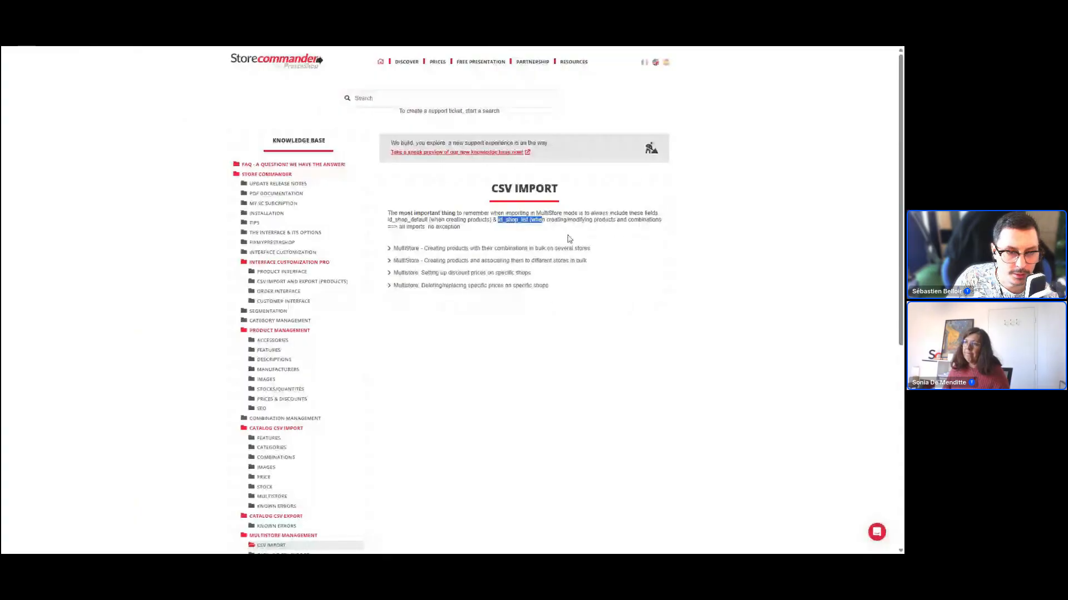
left_click(459, 108)
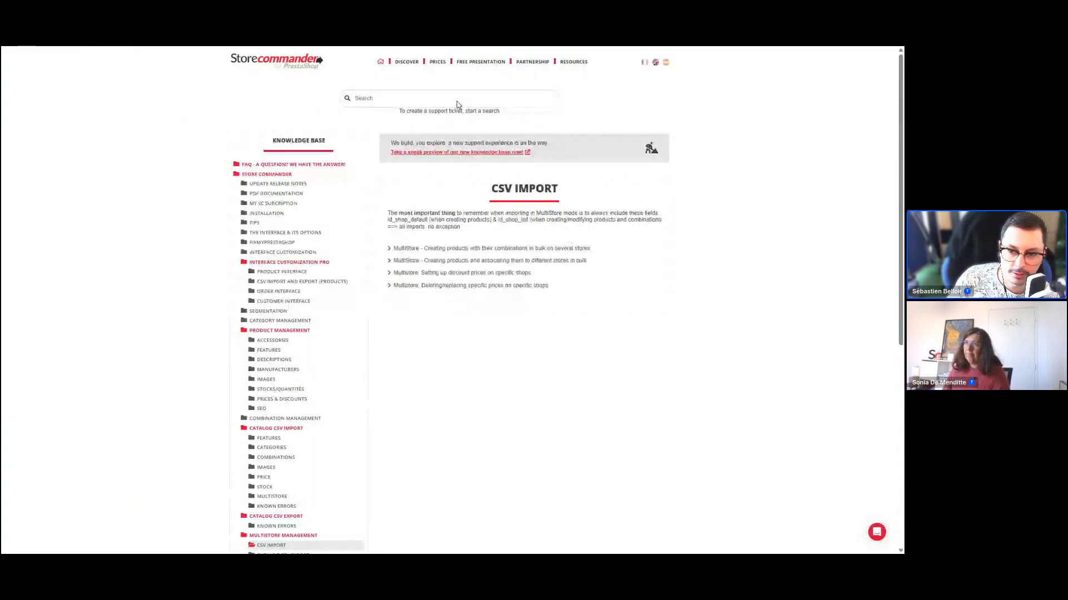
type("langug")
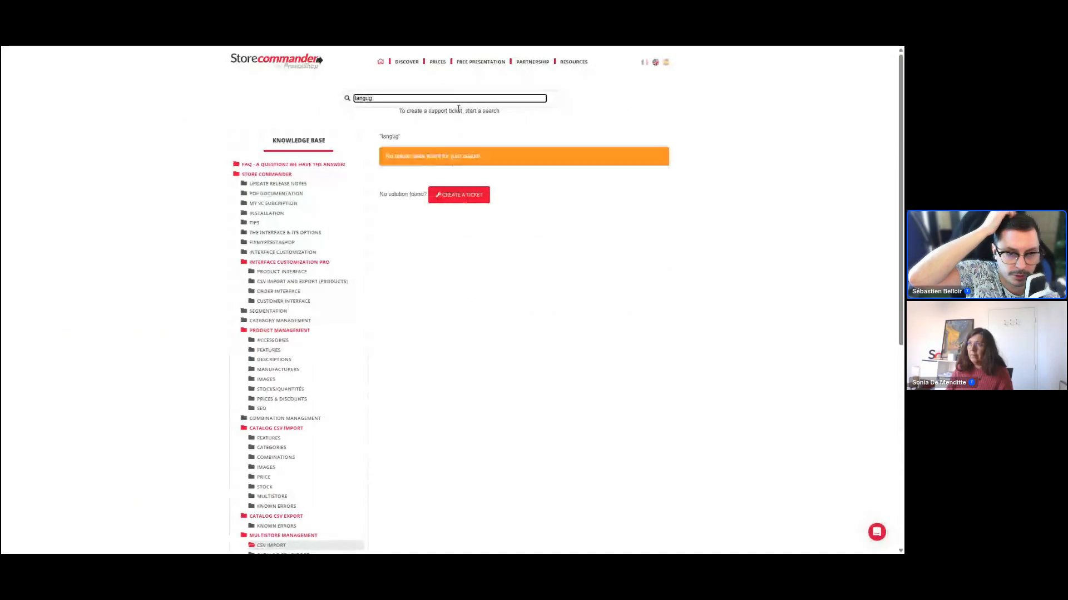
key("BackSpace")
type("ages")
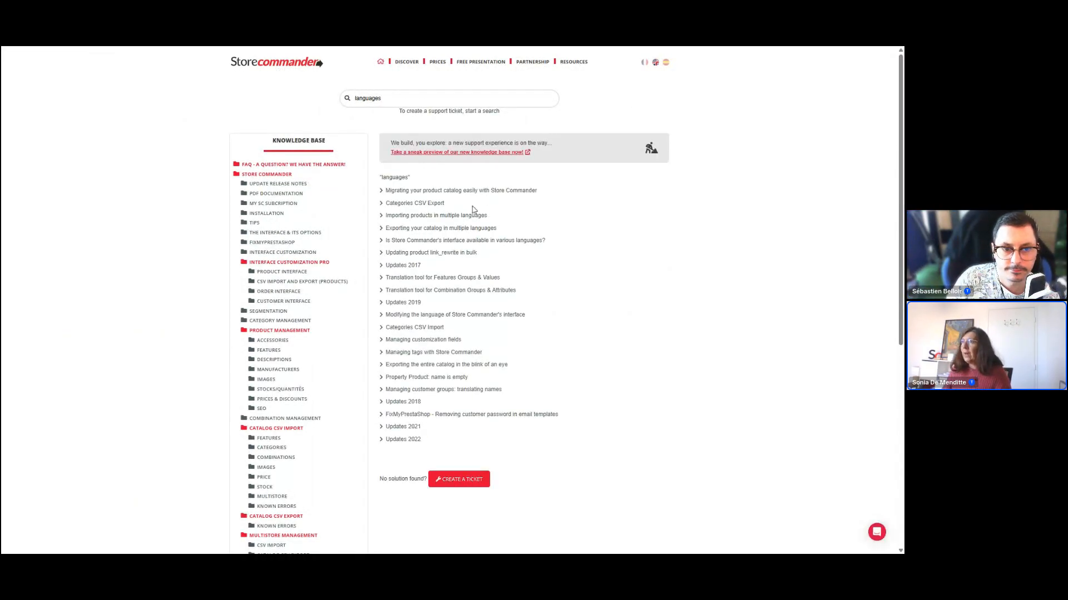
Step: Open the article on importing products in multiple languages and read its mapping example and CSV column instructions
left_click(439, 217)
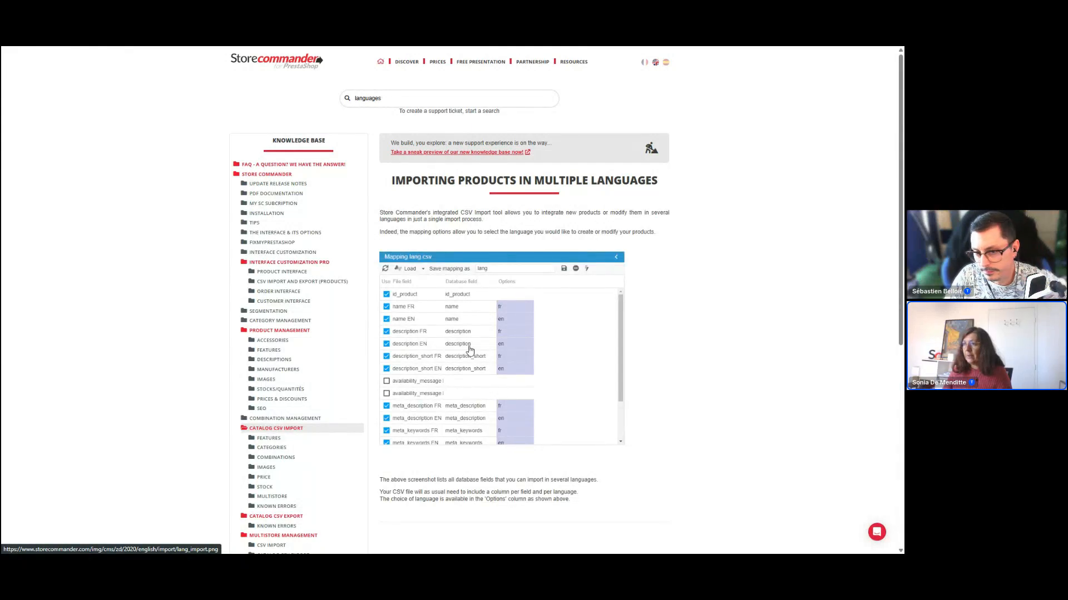
scroll(517, 411, "down", 2)
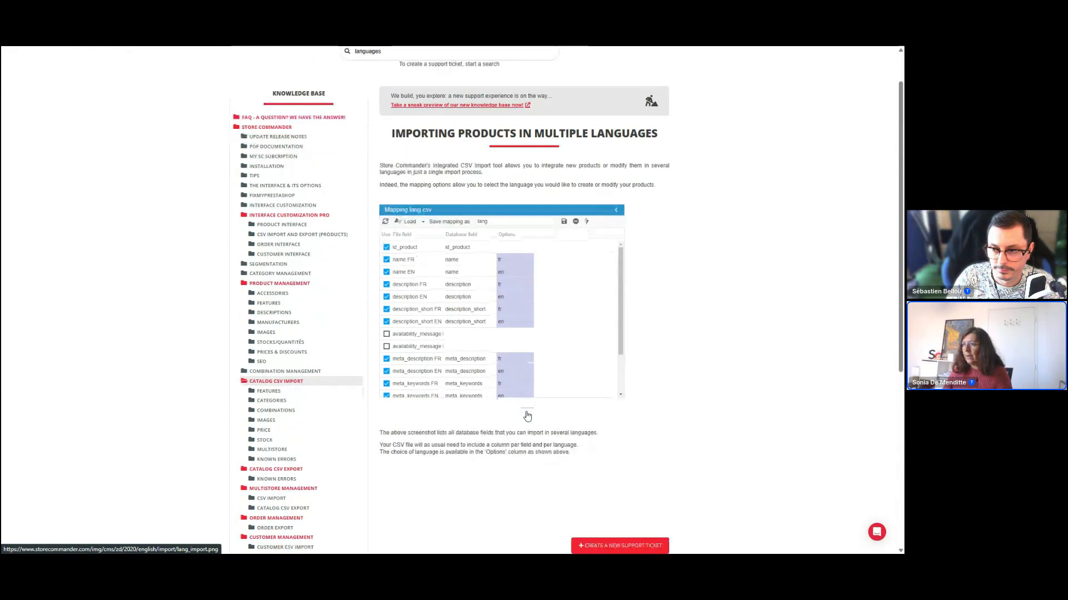
scroll(576, 422, "down", 1)
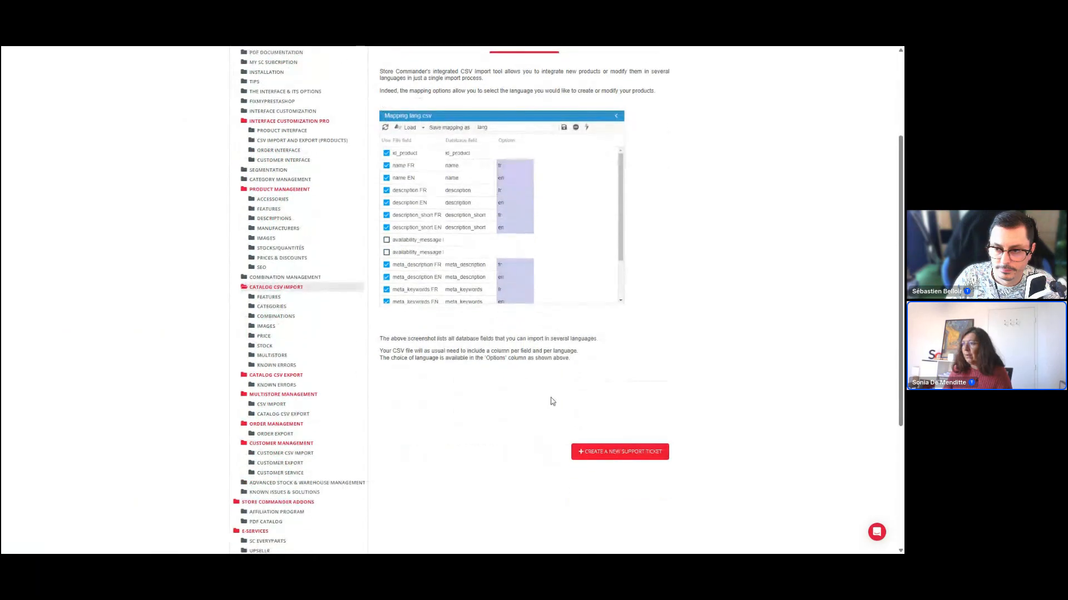
Step: Switch from the knowledge base back to Store Commander's import window and map the JK.csv field poids to imageURL
scroll(679, 306, "up", 3)
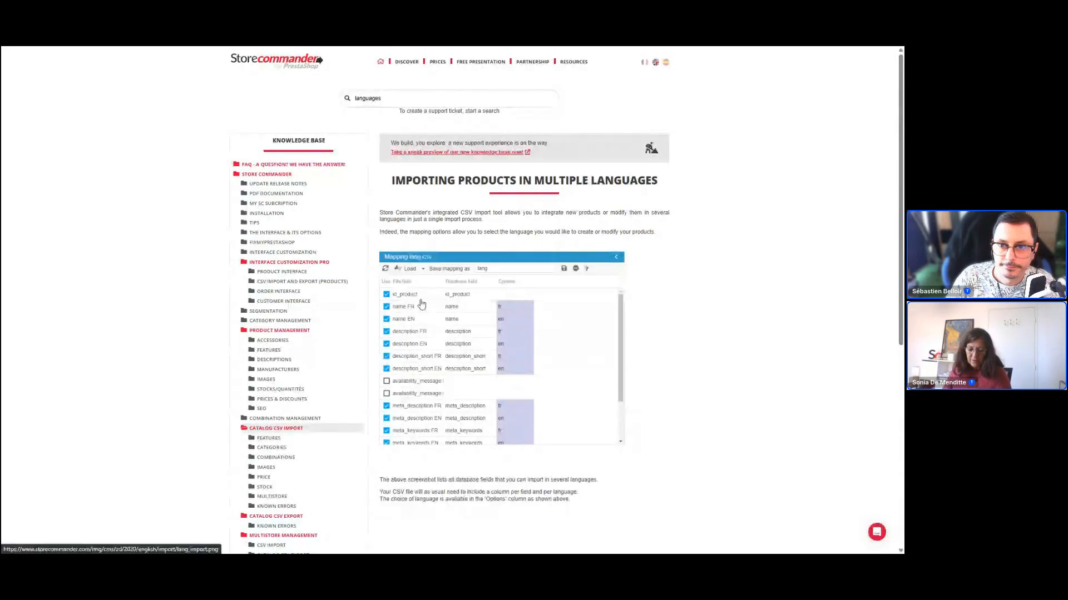
key("ctrl+Tab")
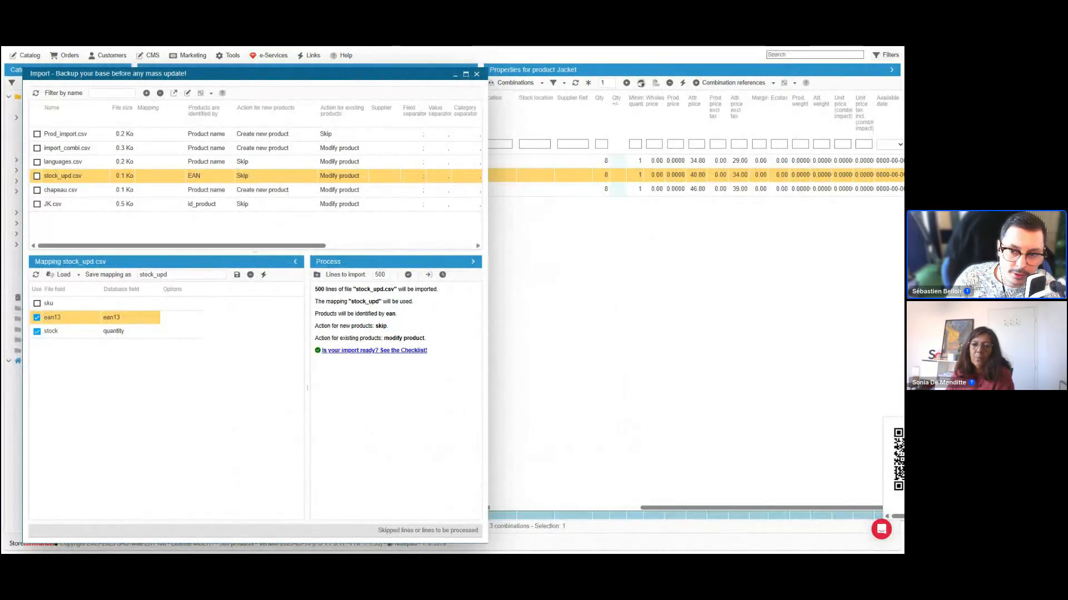
mouse_move(349, 553)
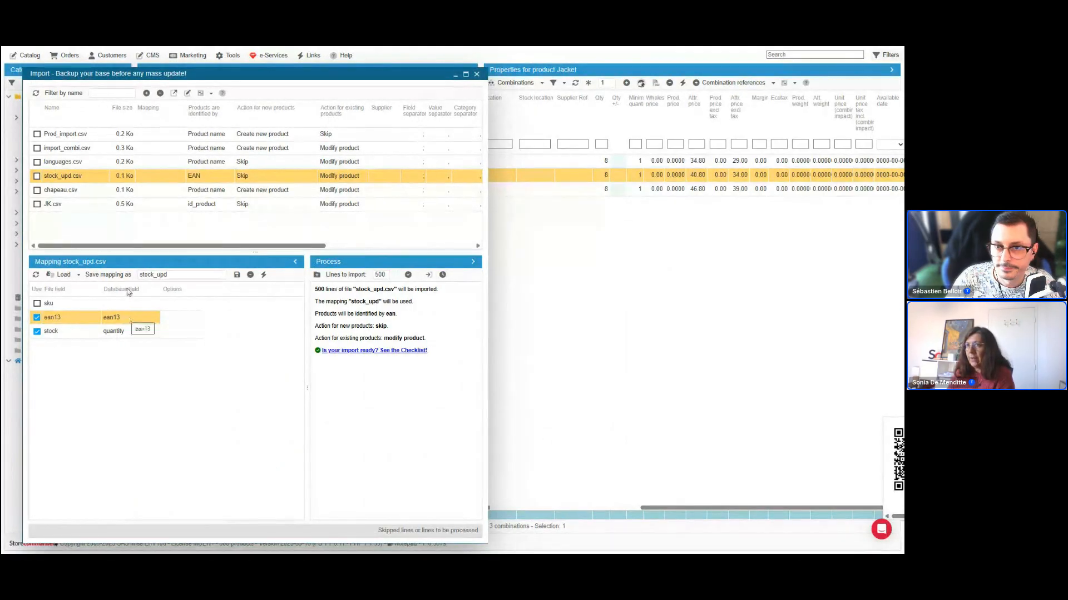
left_click(132, 207)
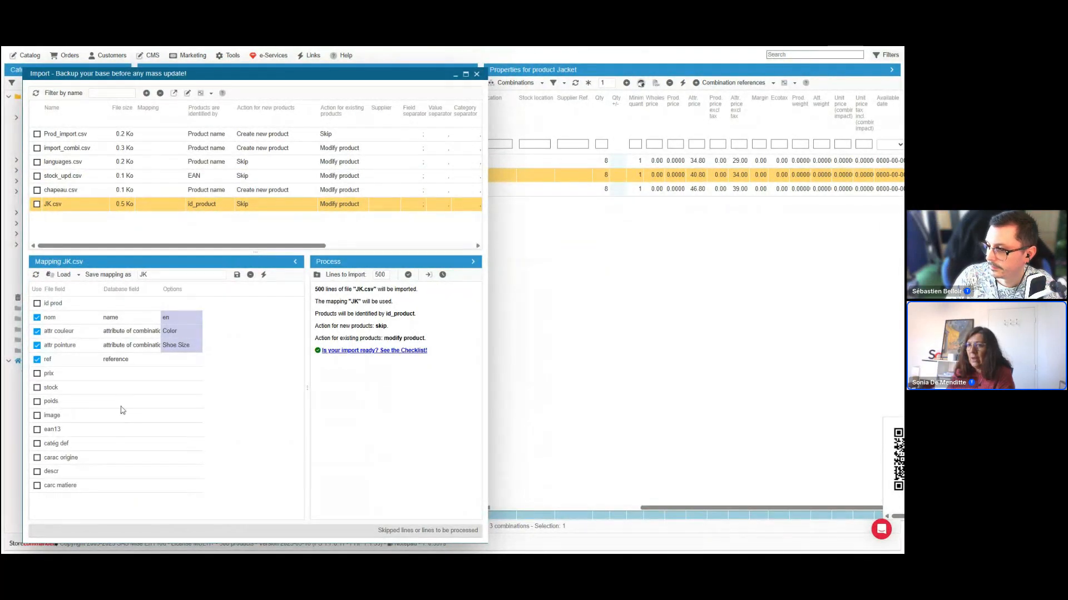
double_click(132, 404)
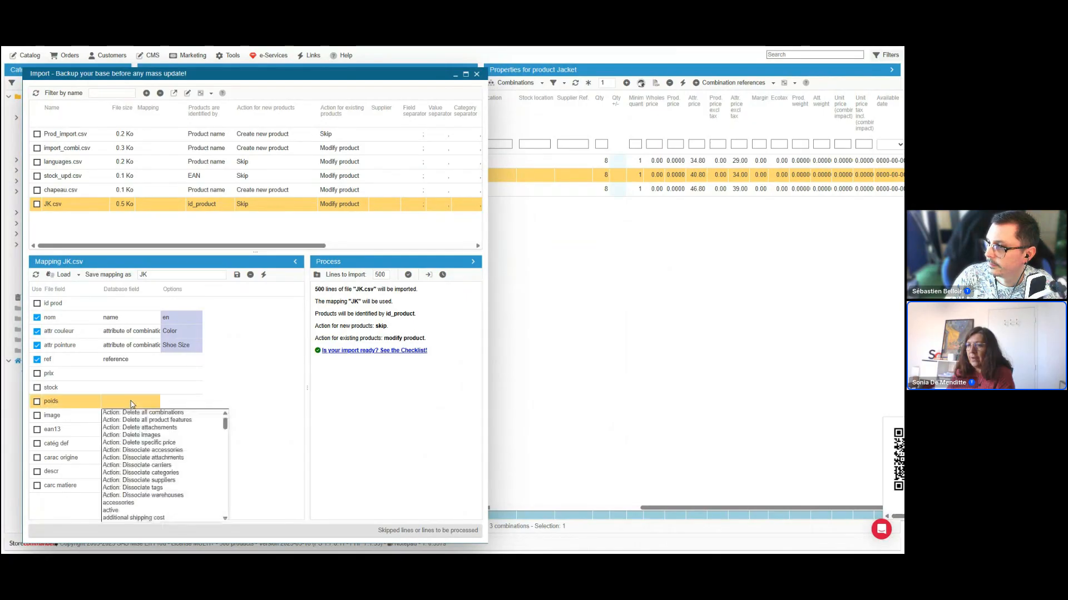
key("i")
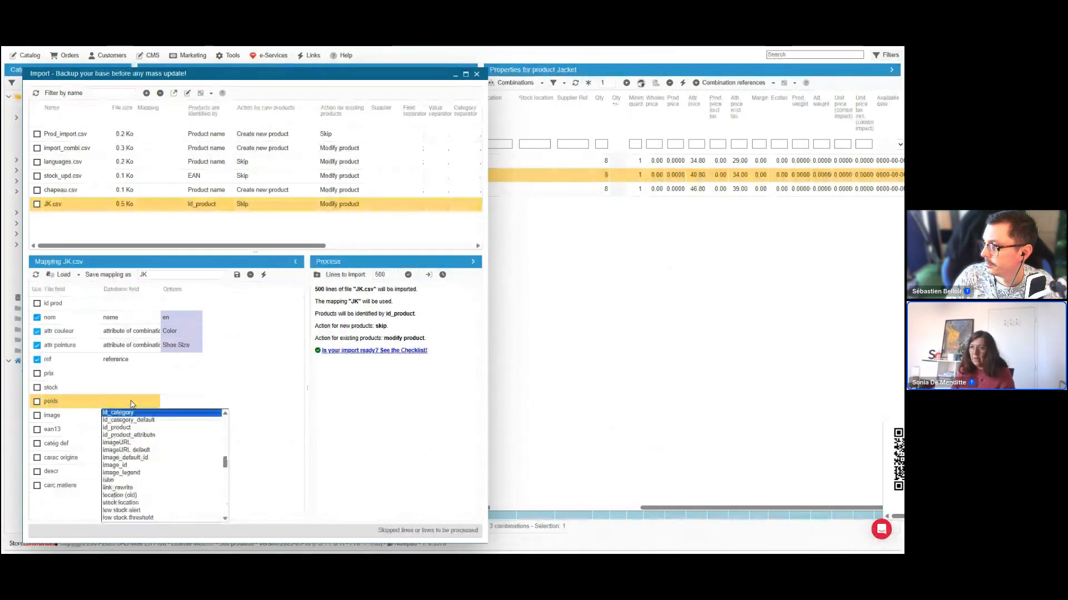
key("m")
key("Return")
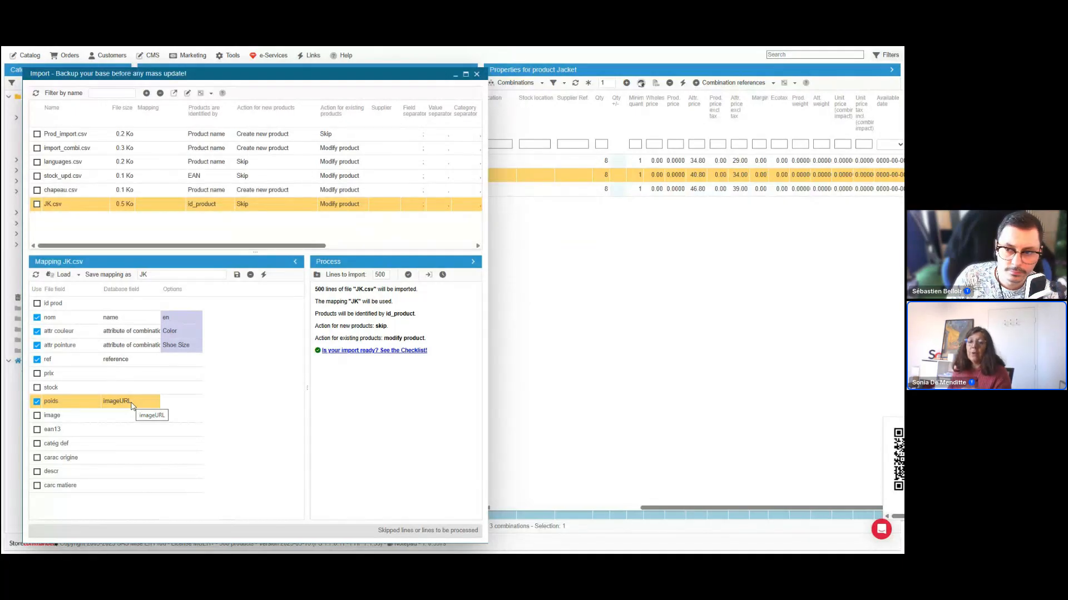
Step: Switch to the stock_upd workbook in Excel, maximize it and add the header "image" in cell D1
mouse_move(243, 553)
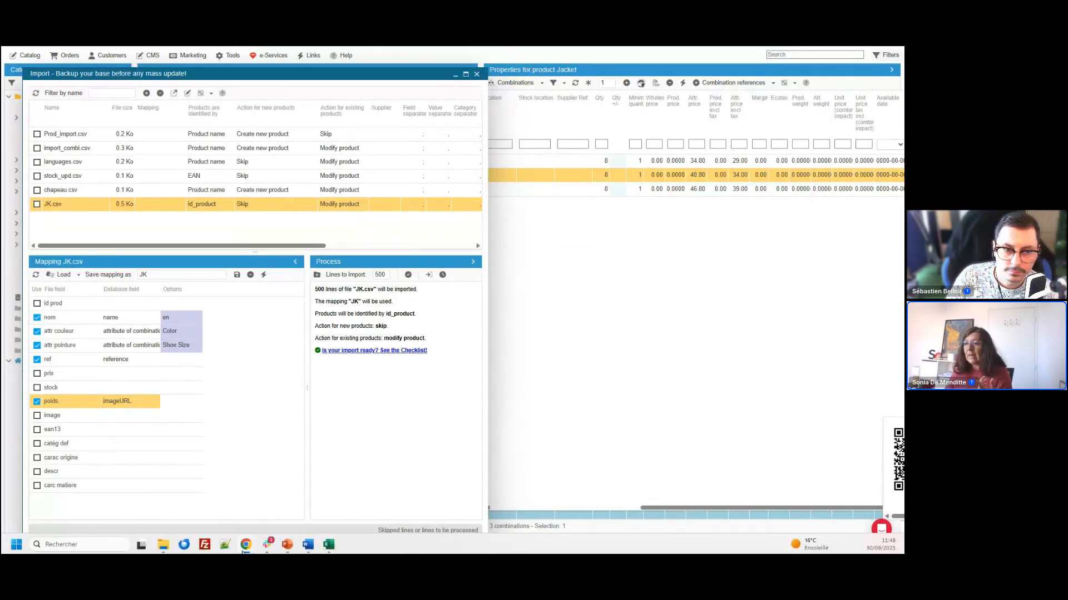
mouse_move(328, 544)
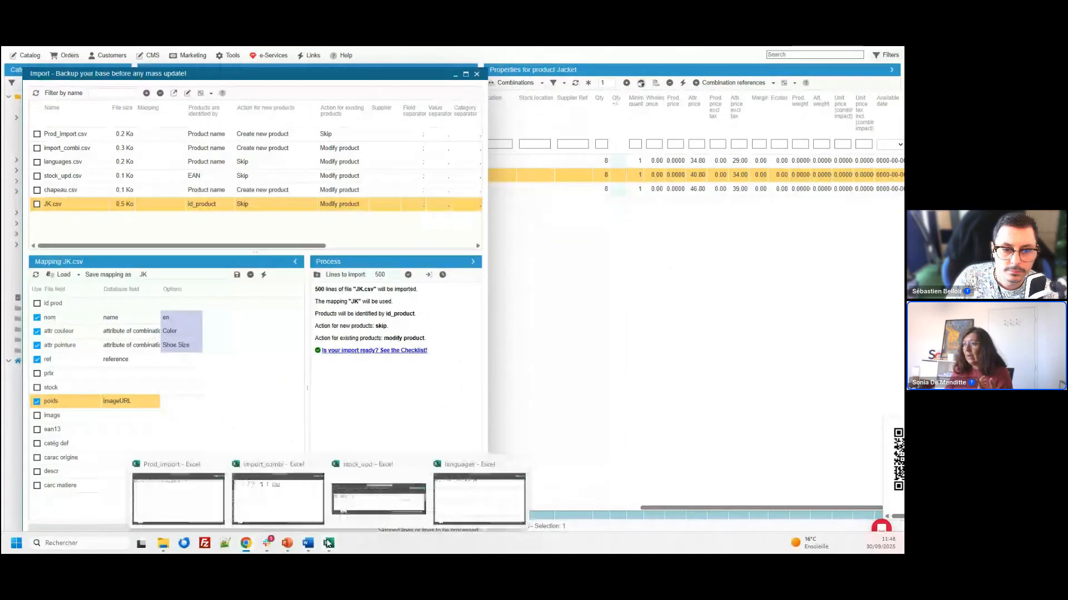
left_click(373, 492)
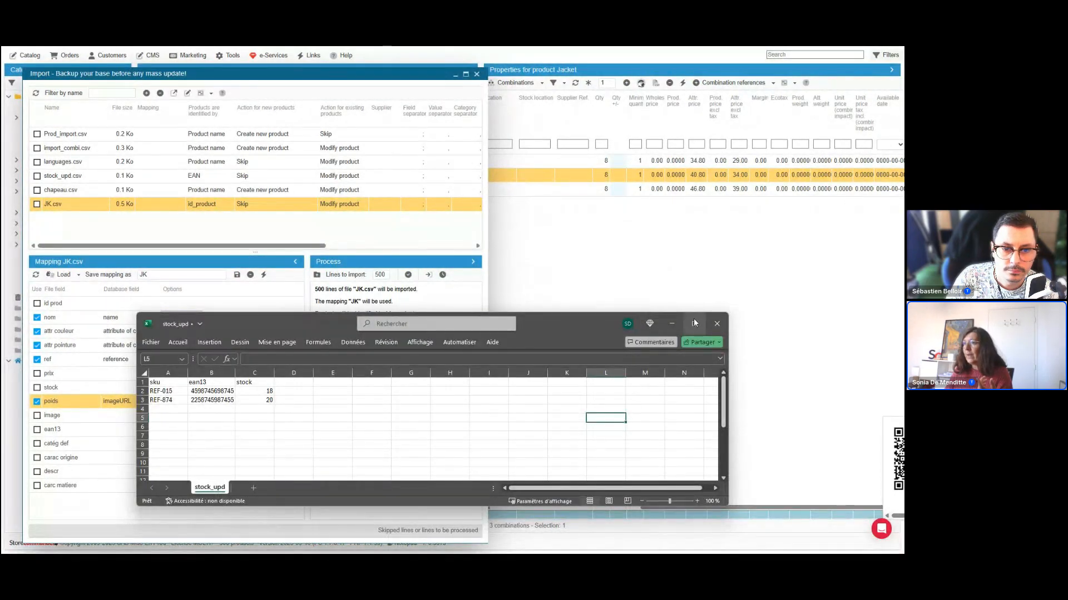
left_click(693, 318)
left_click(158, 116)
type("image")
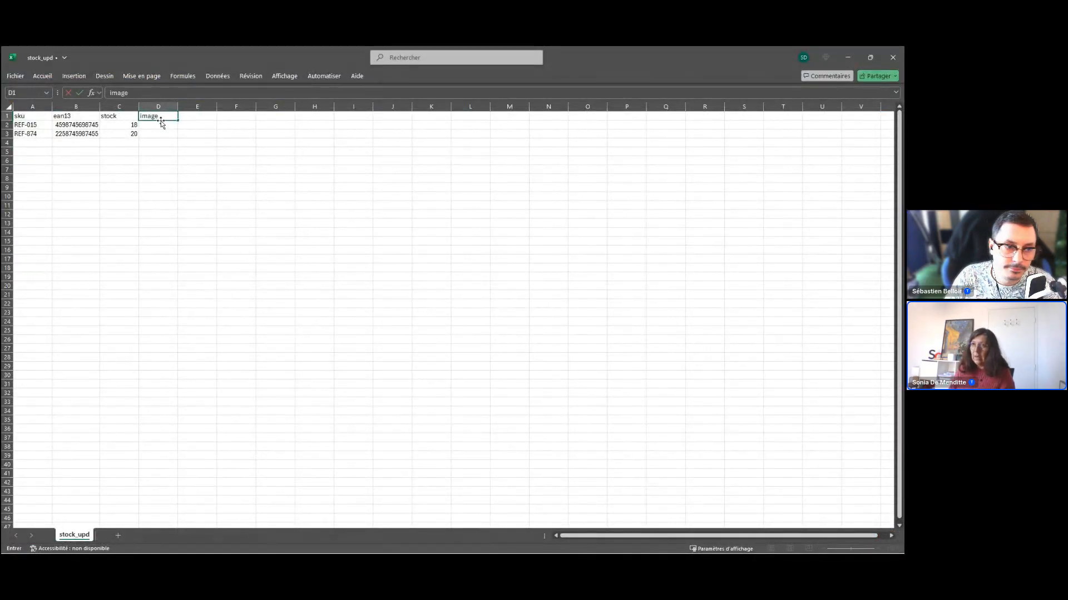
key("Return")
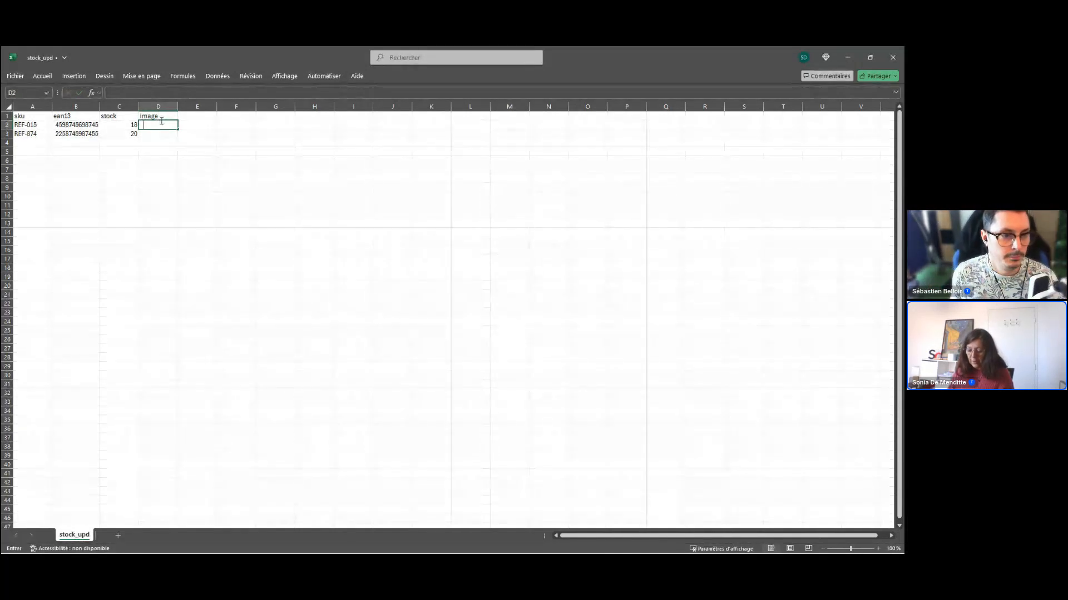
type("https")
type(":/")
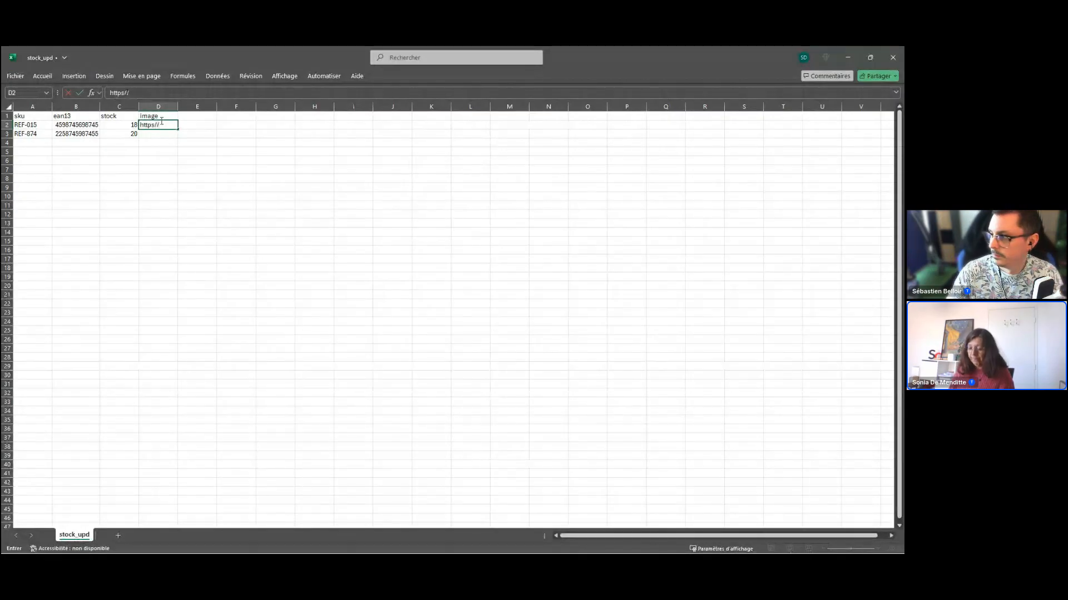
type("/")
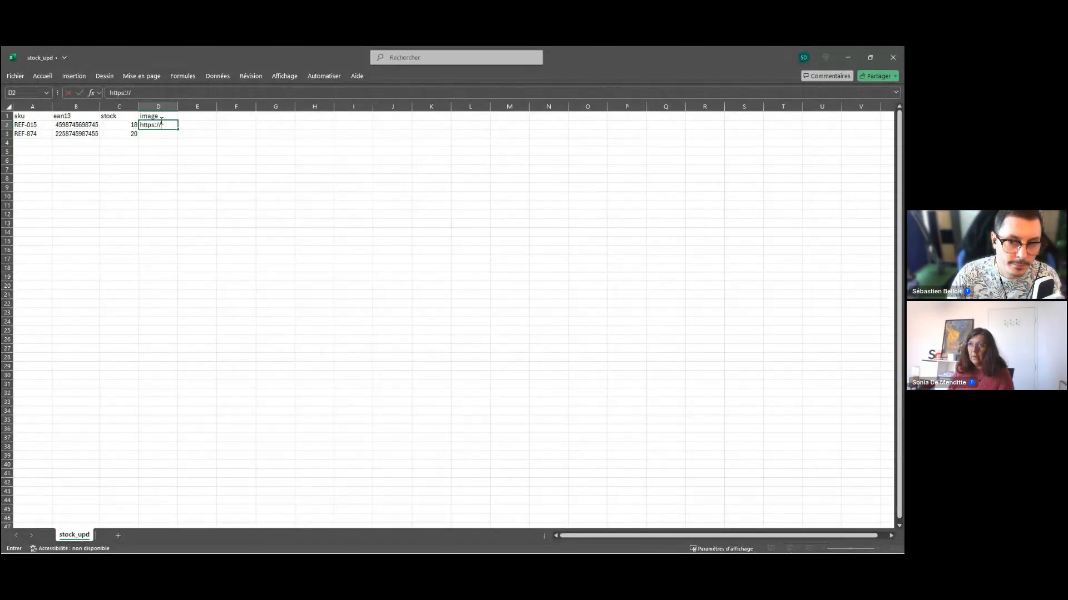
type("ww.")
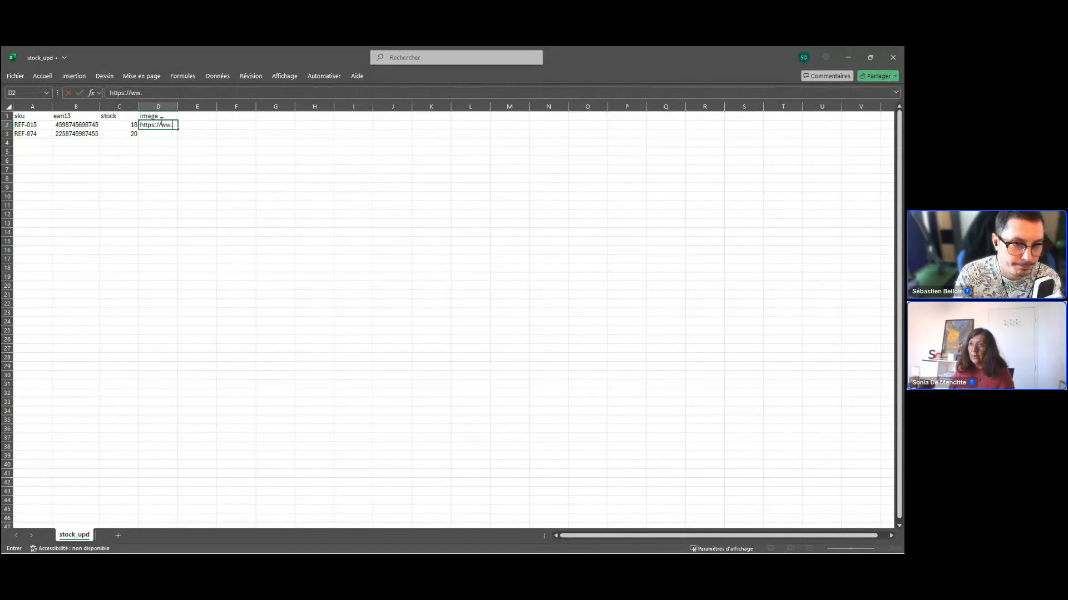
type("w.m")
type("yh")
type("hop.com")
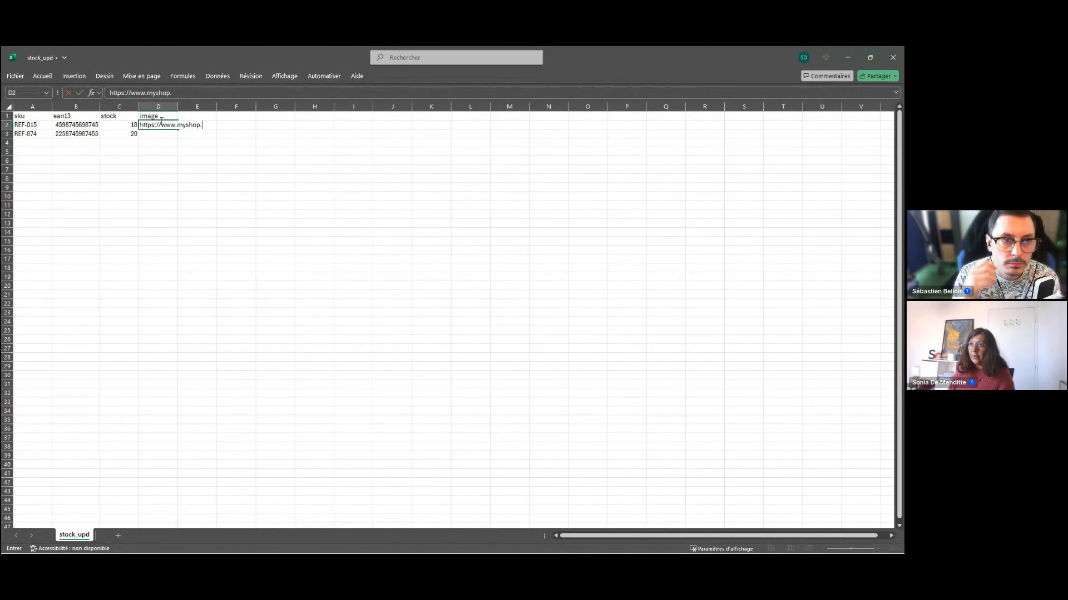
type("/m")
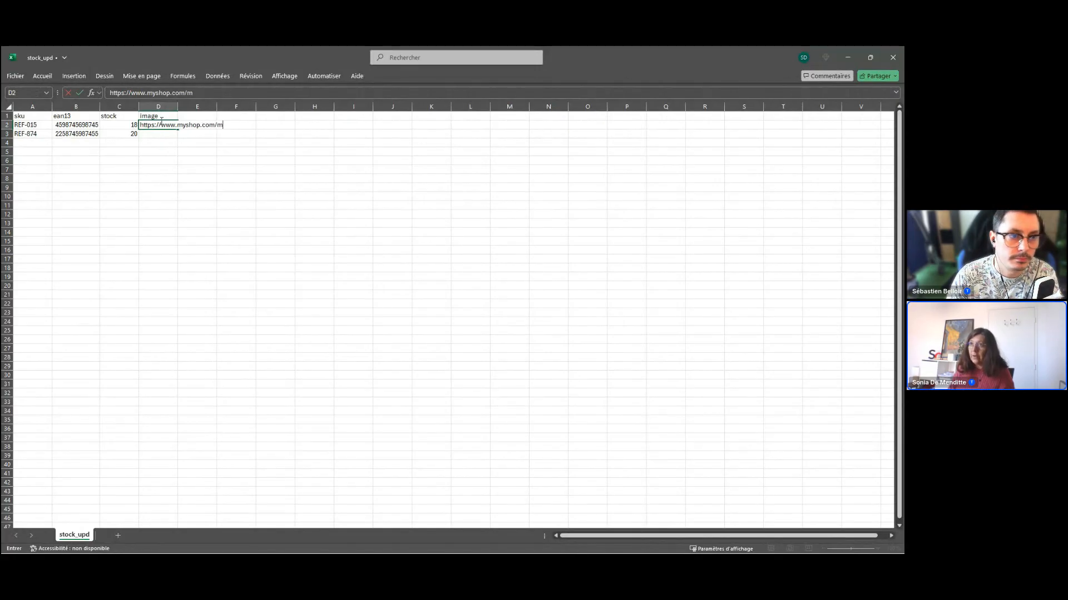
type("yi")
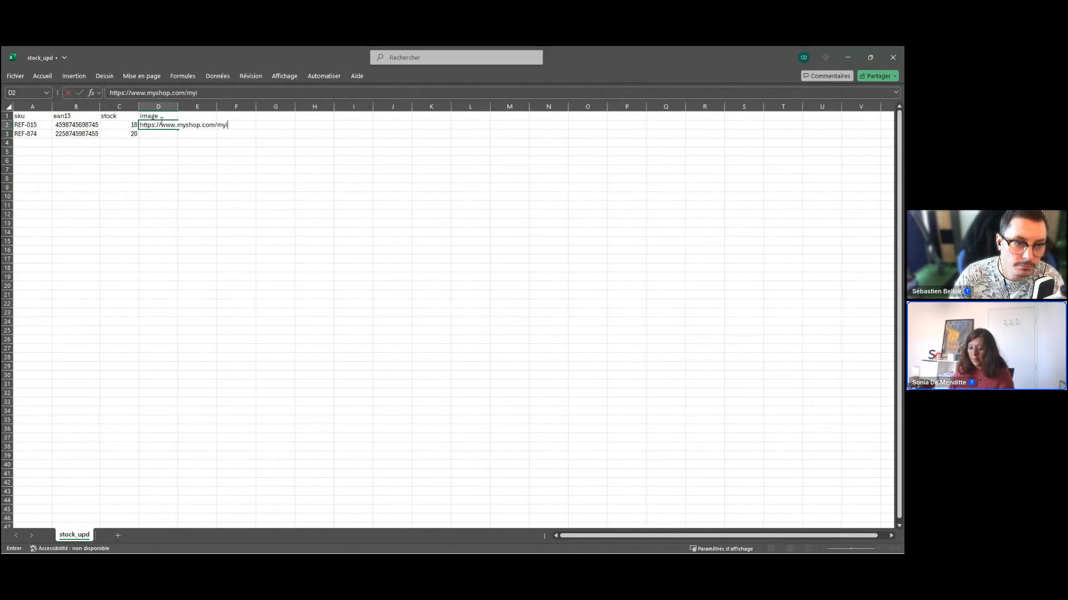
type("mages/image01.jpg")
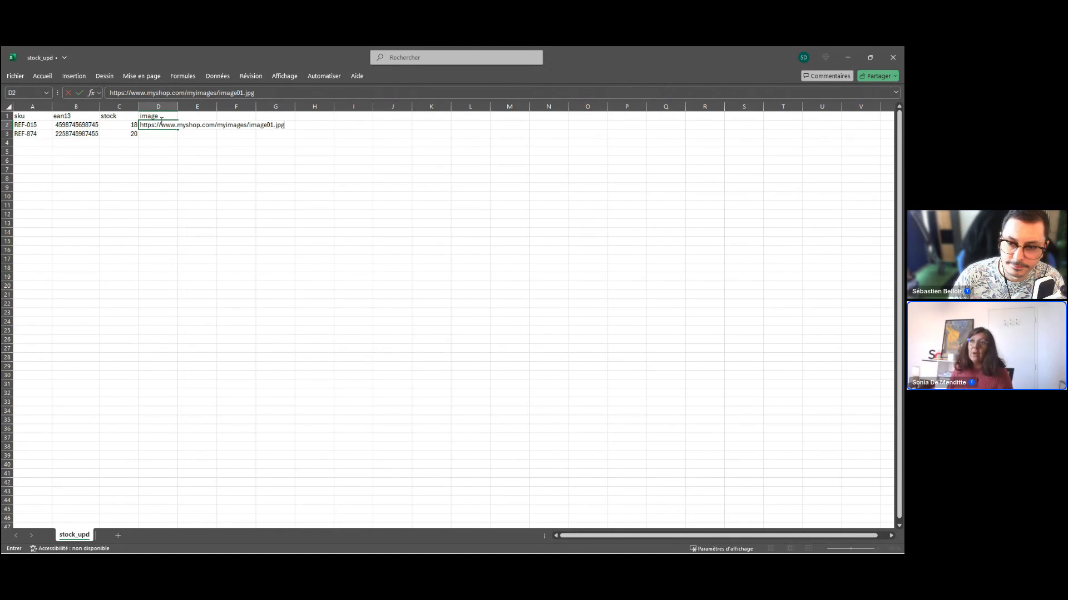
key("shift+Home")
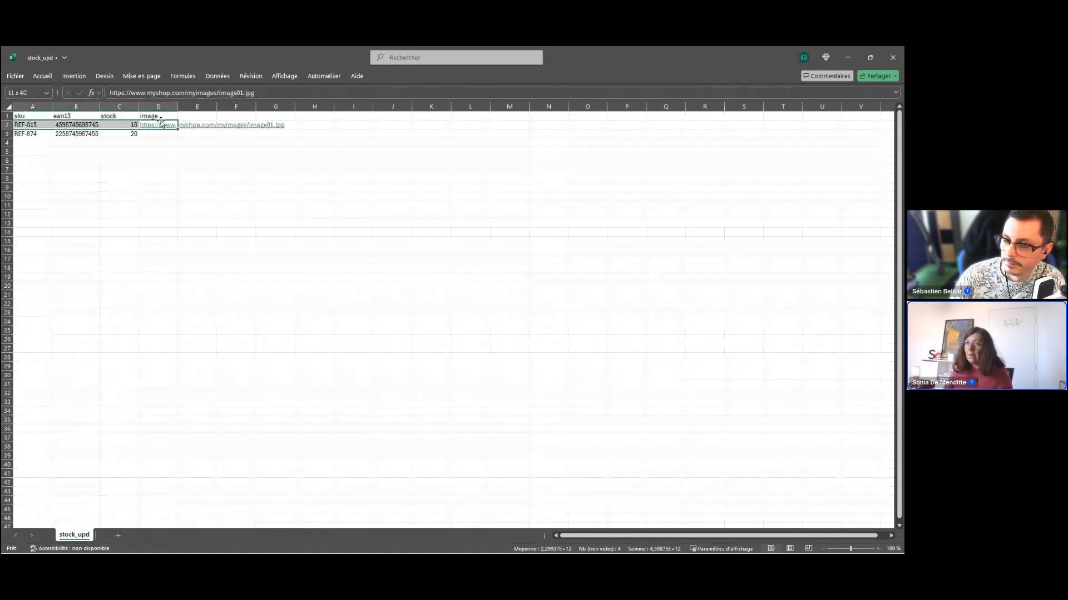
left_click(162, 159)
left_click(160, 131)
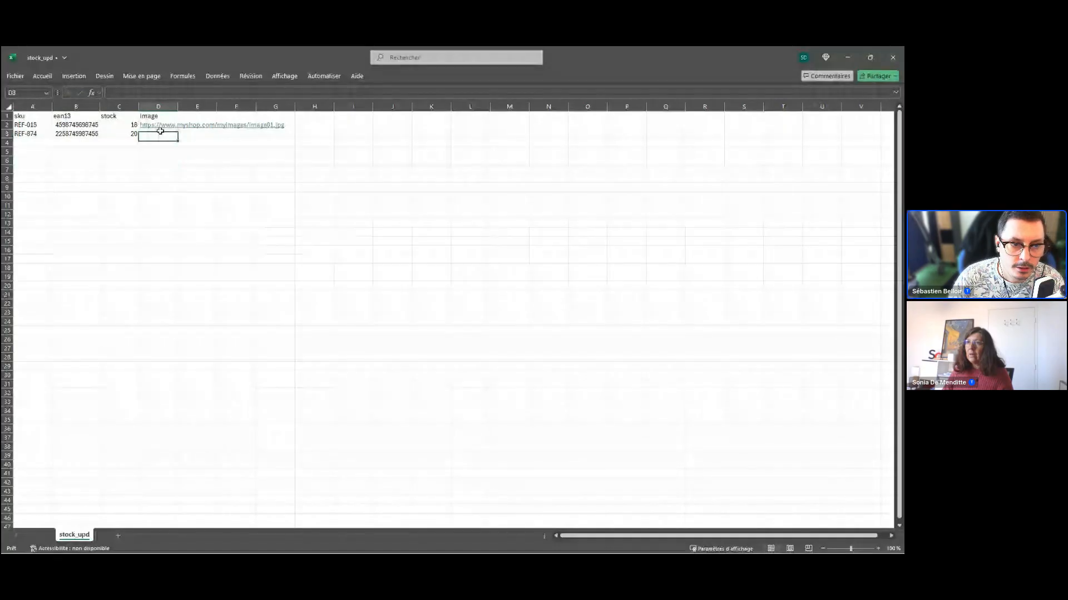
key("Up")
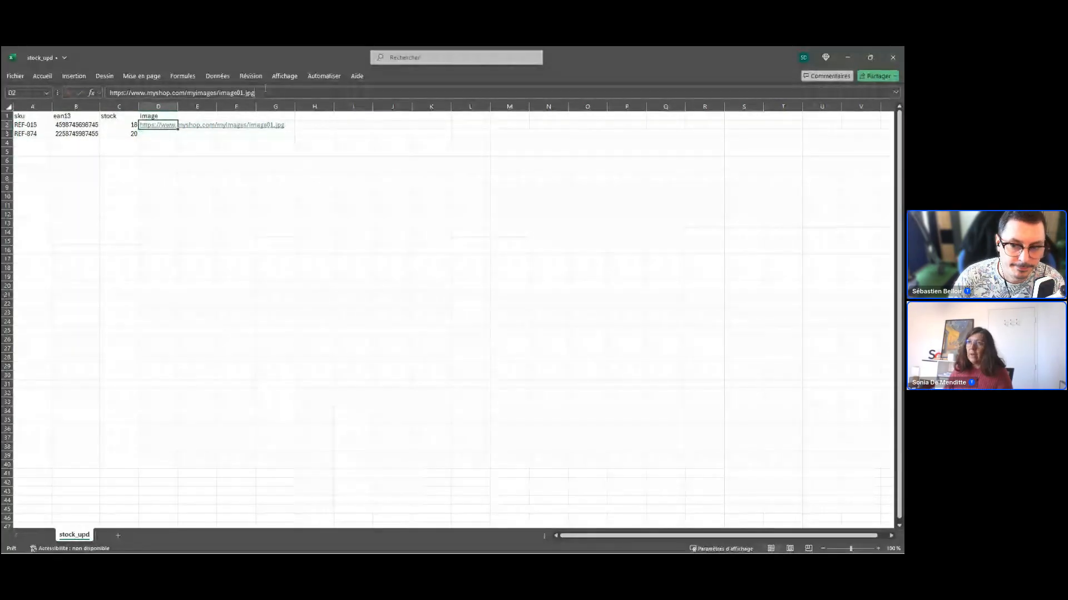
left_click_drag(266, 89, 181, 85)
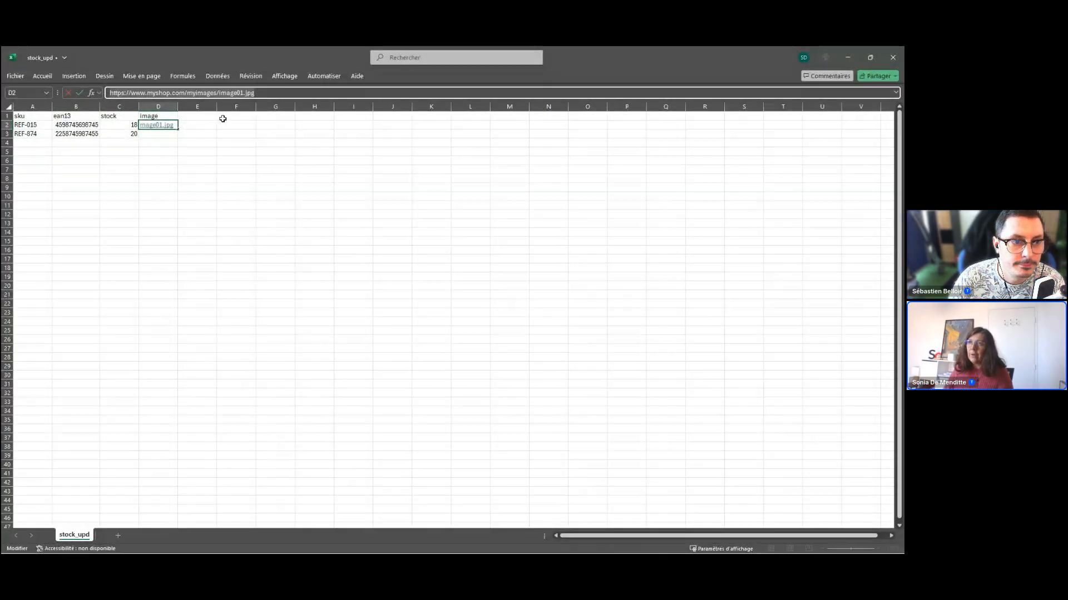
left_click(292, 95)
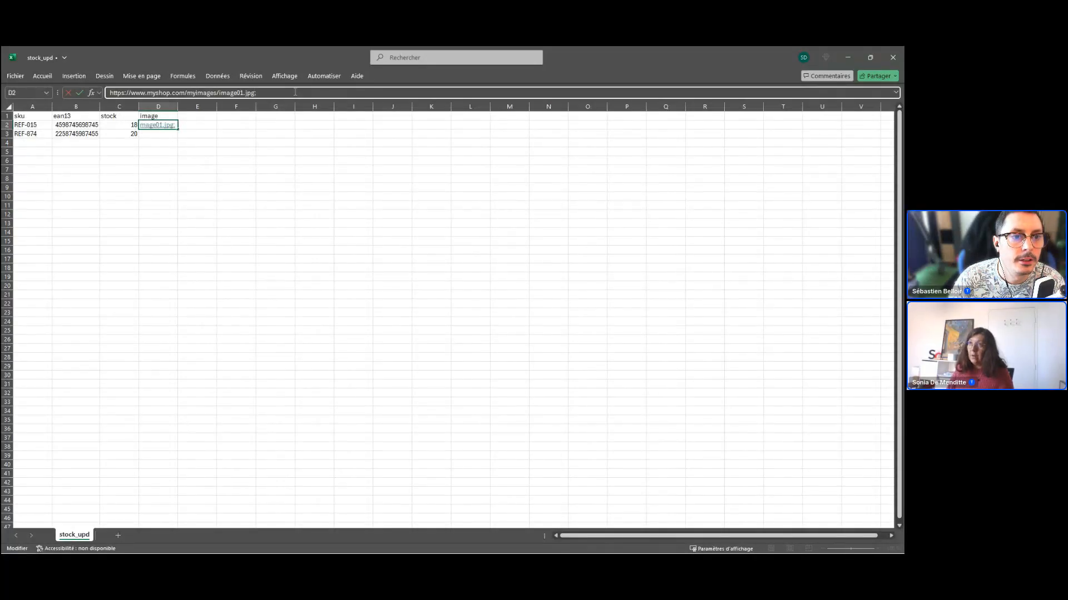
type(",")
type("https://www.myshop.com/myimages/image01.jpg")
key("BackSpace")
key("BackSpace")
key("BackSpace")
key("BackSpace")
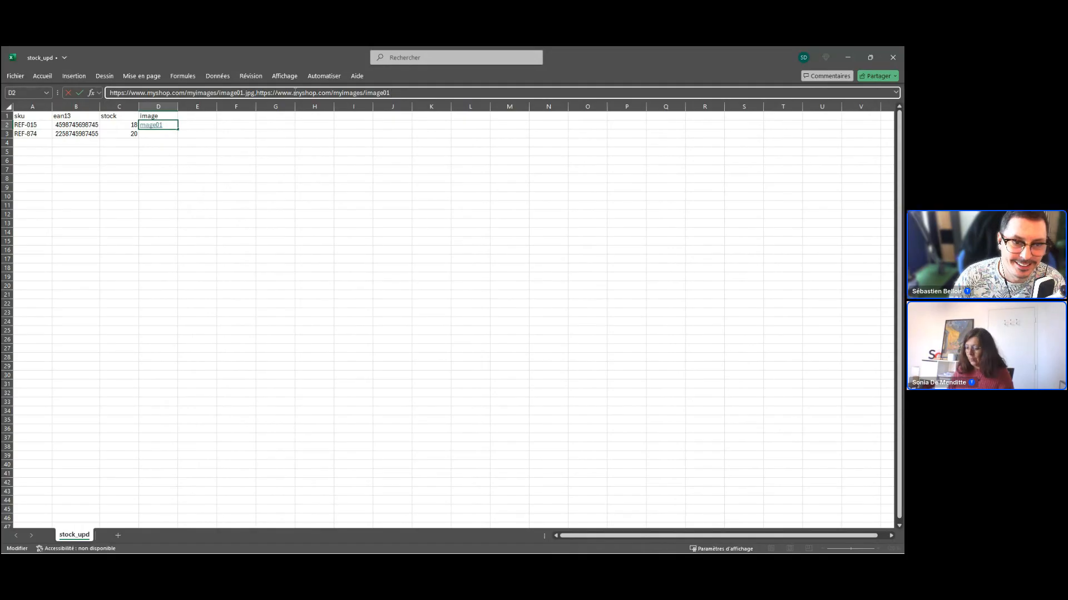
type(".png")
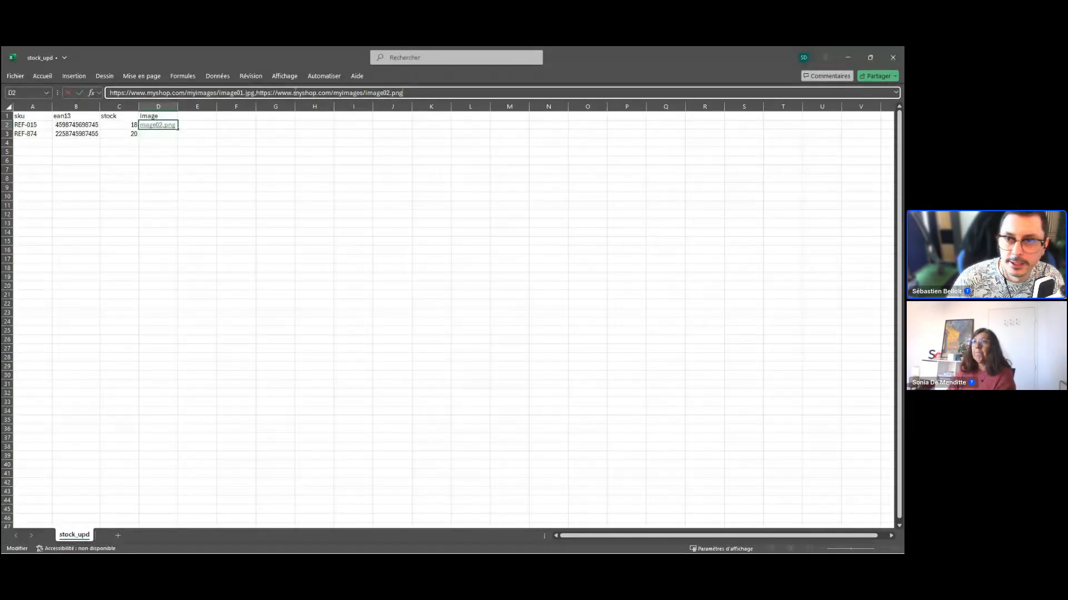
left_click(247, 154)
left_click(172, 135)
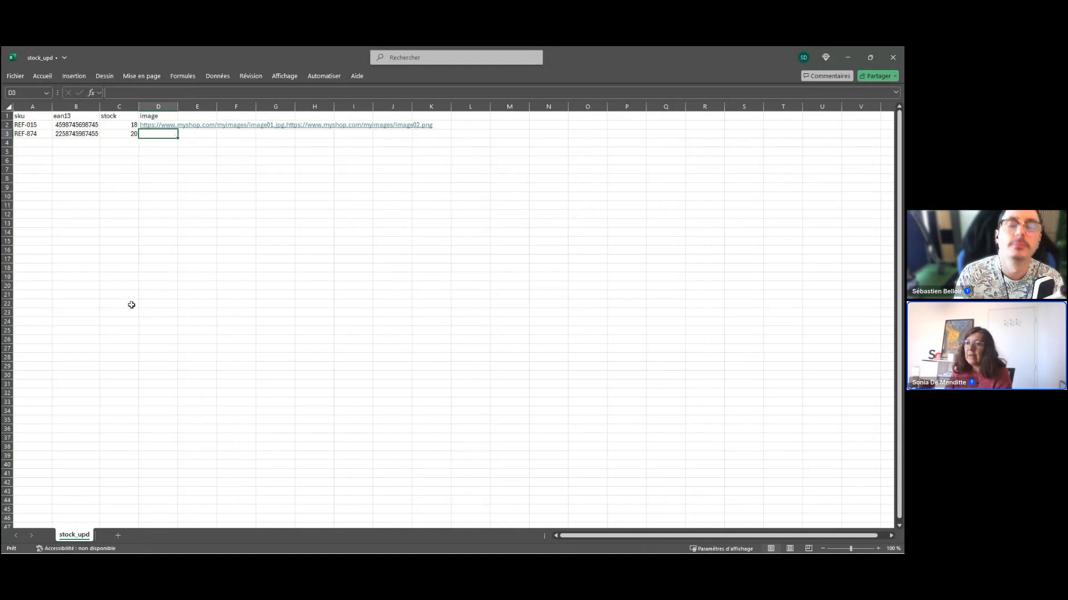
Step: Switch back to Store Commander, show the Prod_import.csv mapping and browse the database fields available for the price field
mouse_move(178, 545)
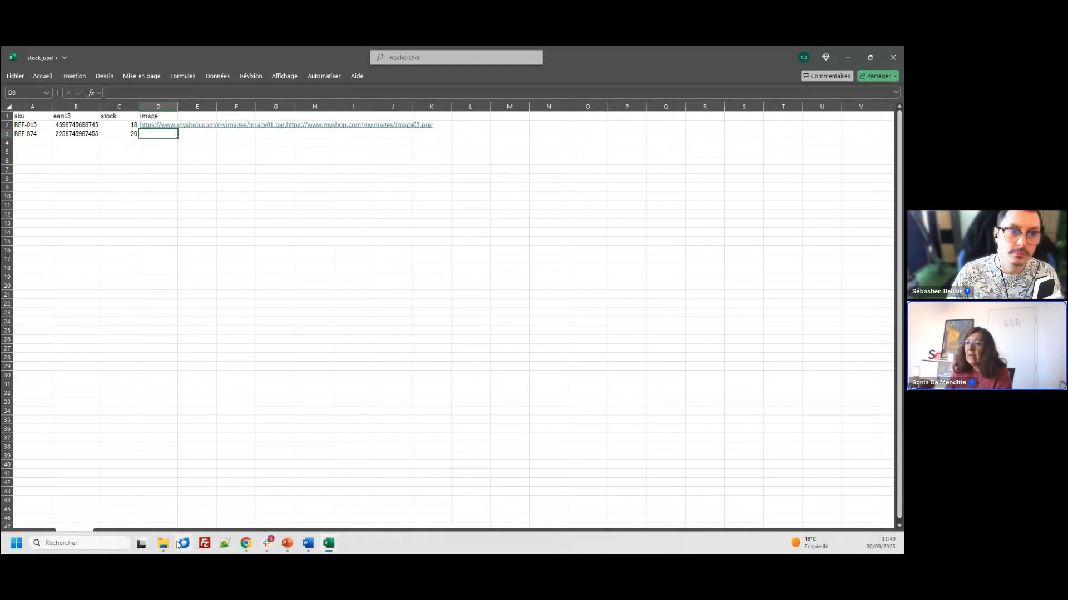
left_click(246, 549)
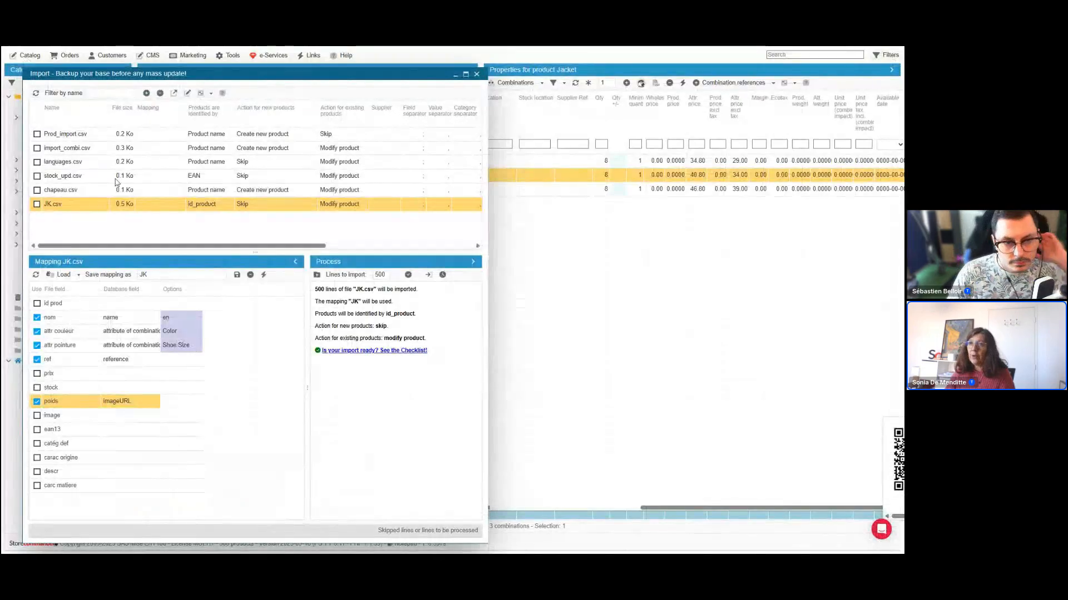
left_click(131, 333)
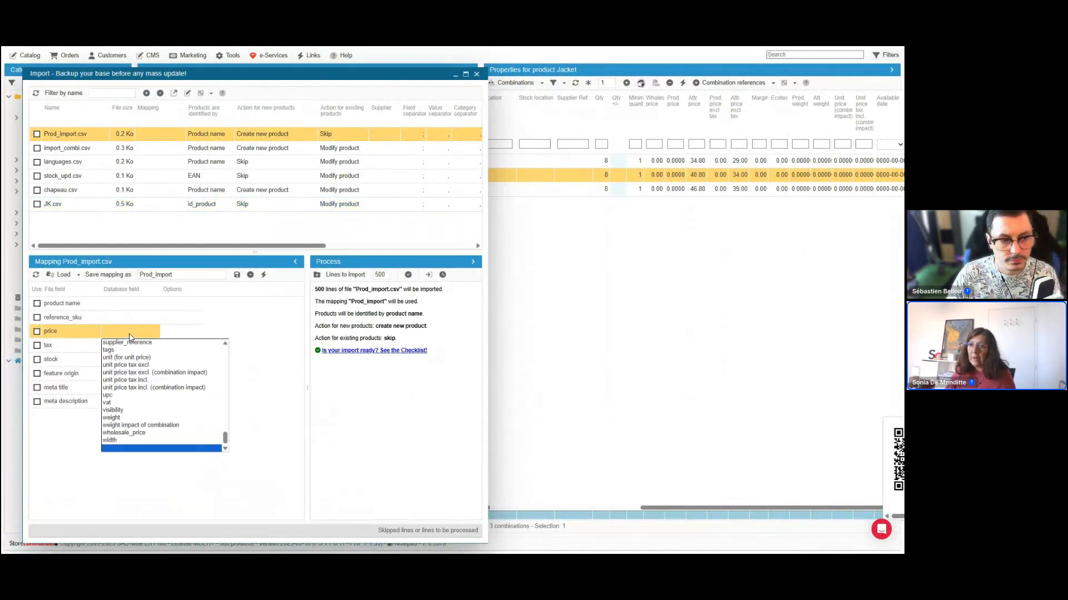
left_click_drag(225, 437, 226, 403)
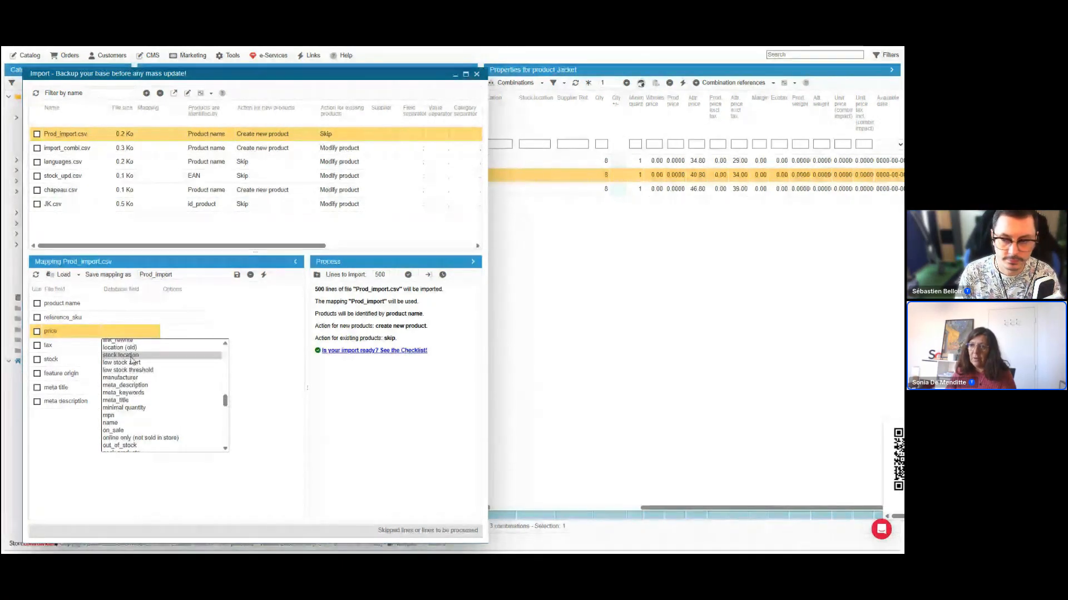
left_click_drag(226, 402, 226, 371)
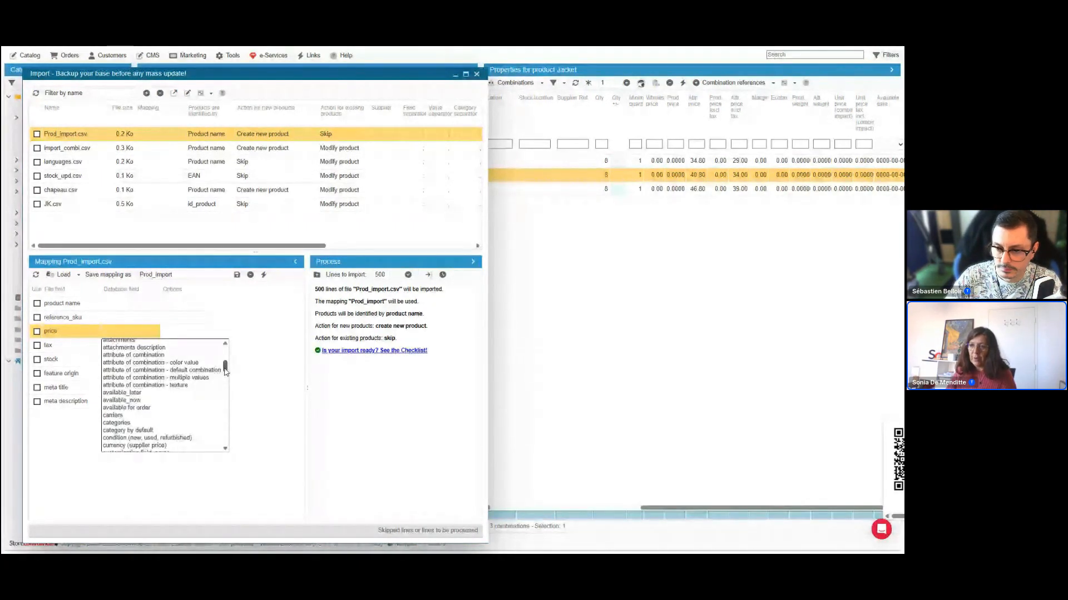
left_click(126, 336)
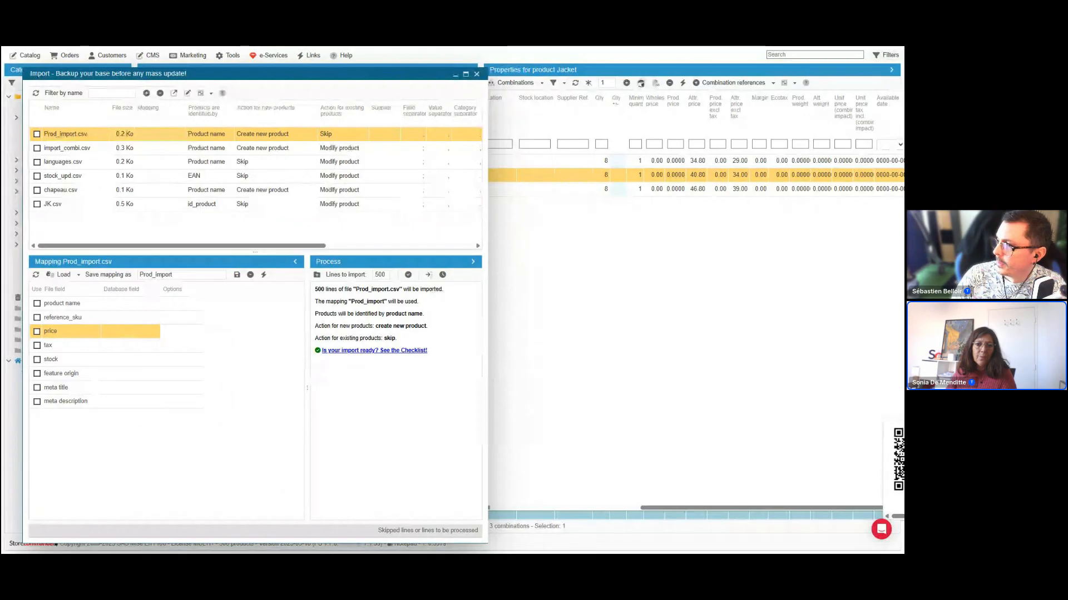
key("alt+Tab")
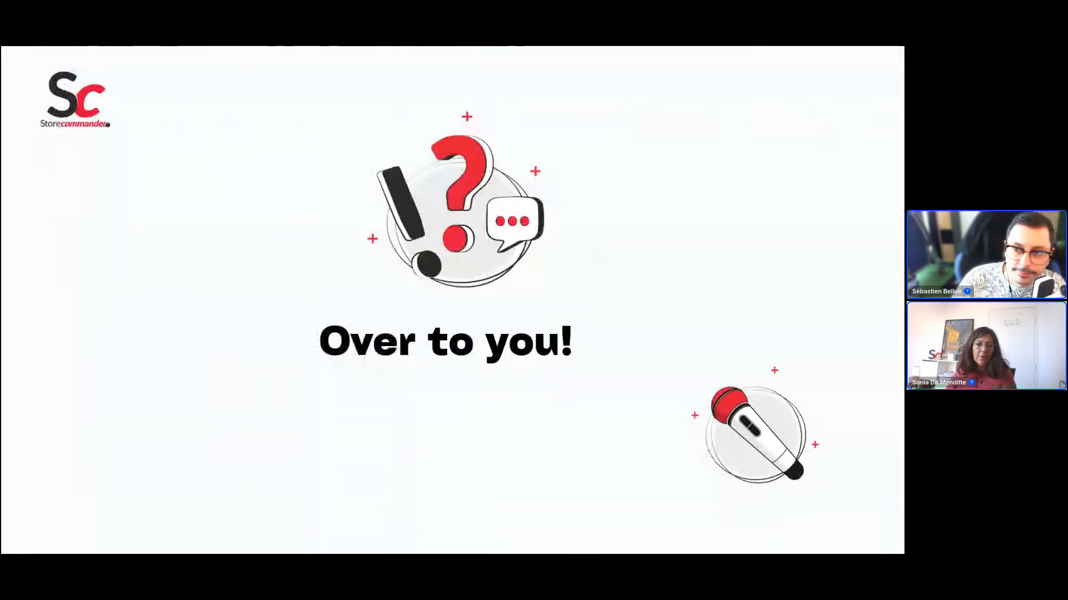
key("Right")
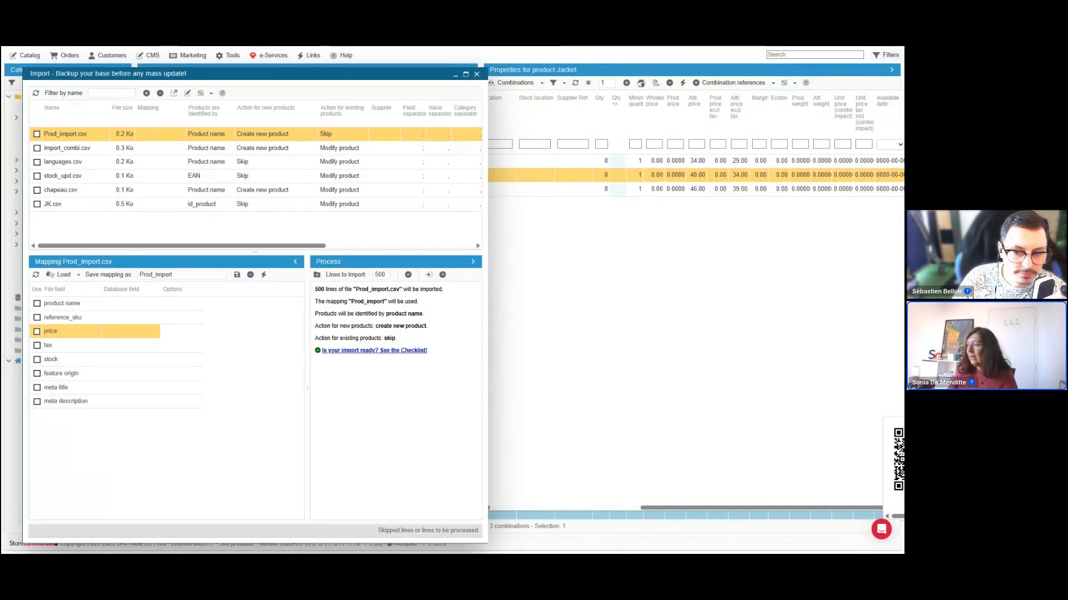
Step: View the help topics in the Store Commander support chat, close it and switch to the closing presentation slide
left_click(886, 531)
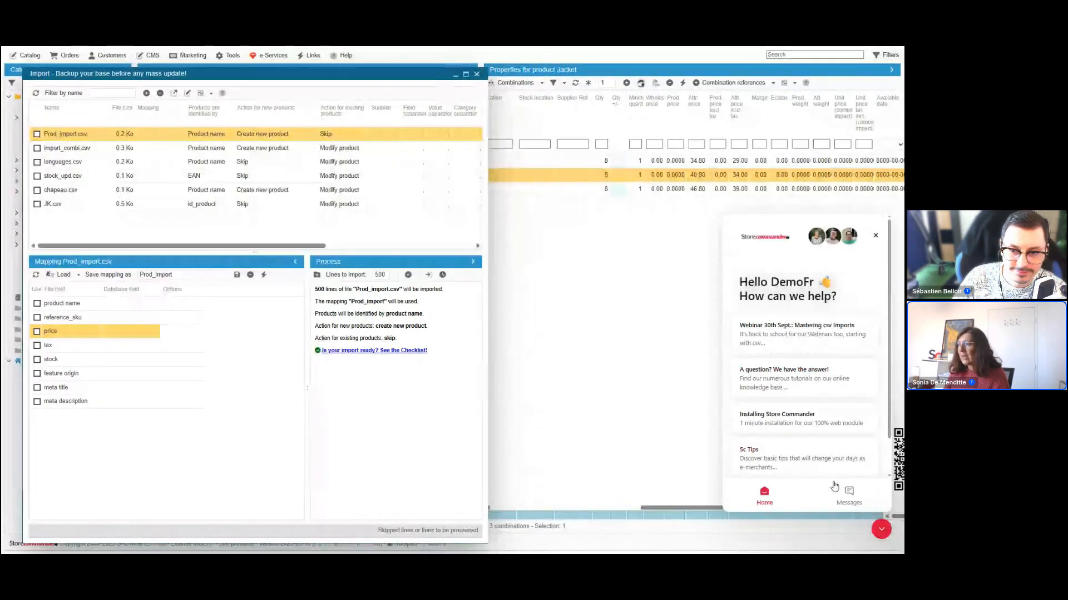
left_click(882, 532)
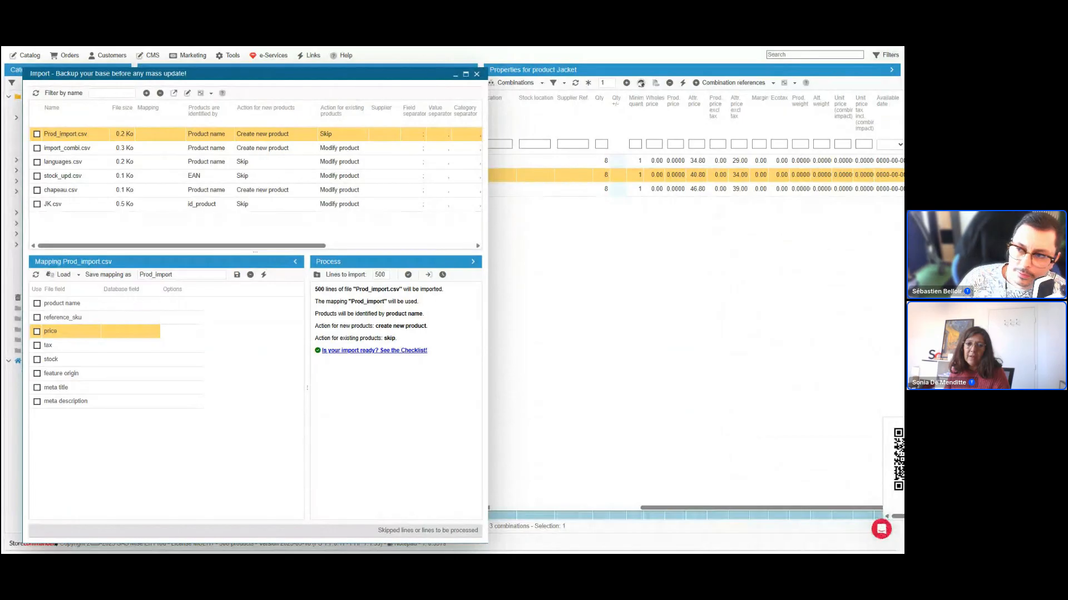
key("alt+Tab")
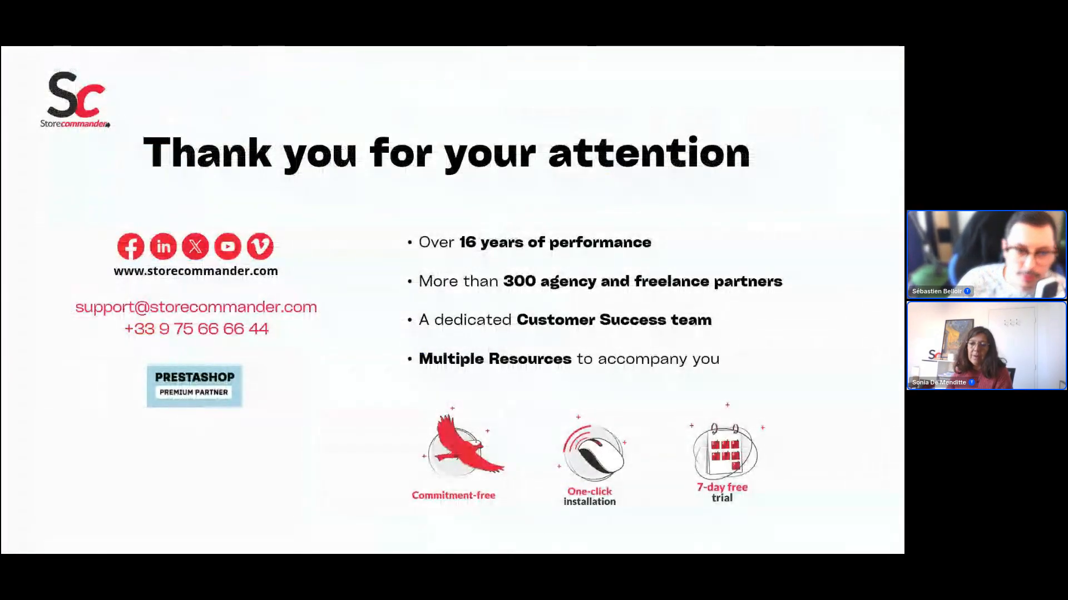